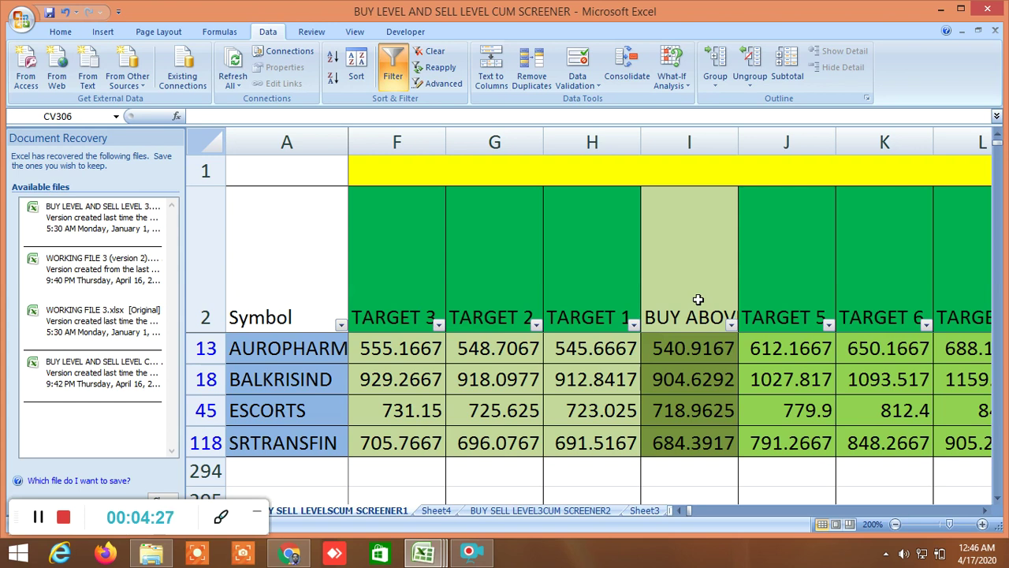
# Check the section title stored in the merged header cell above the buy target columns
pyautogui.click(679, 511)
pyautogui.click(679, 511)
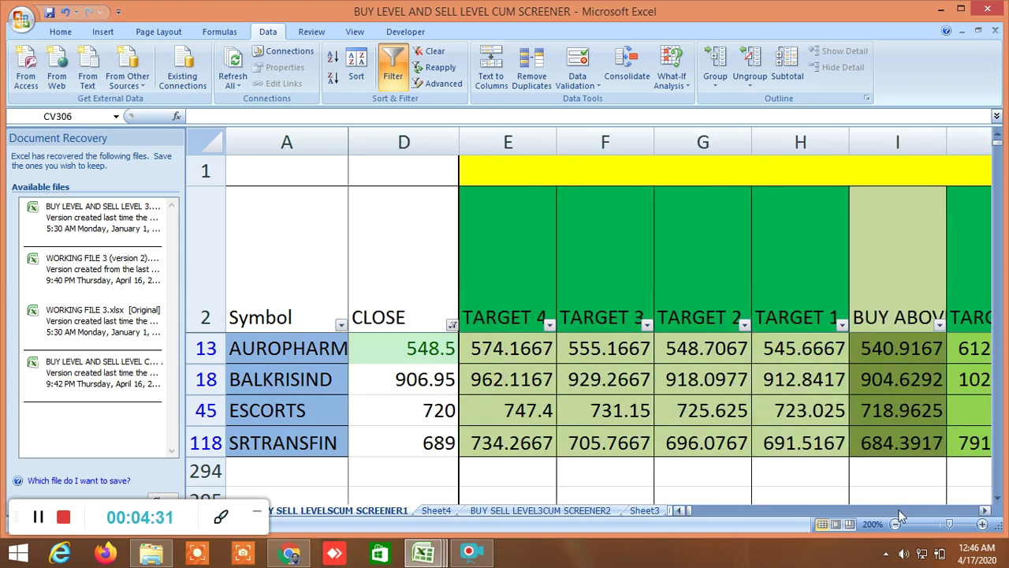
pyautogui.click(984, 511)
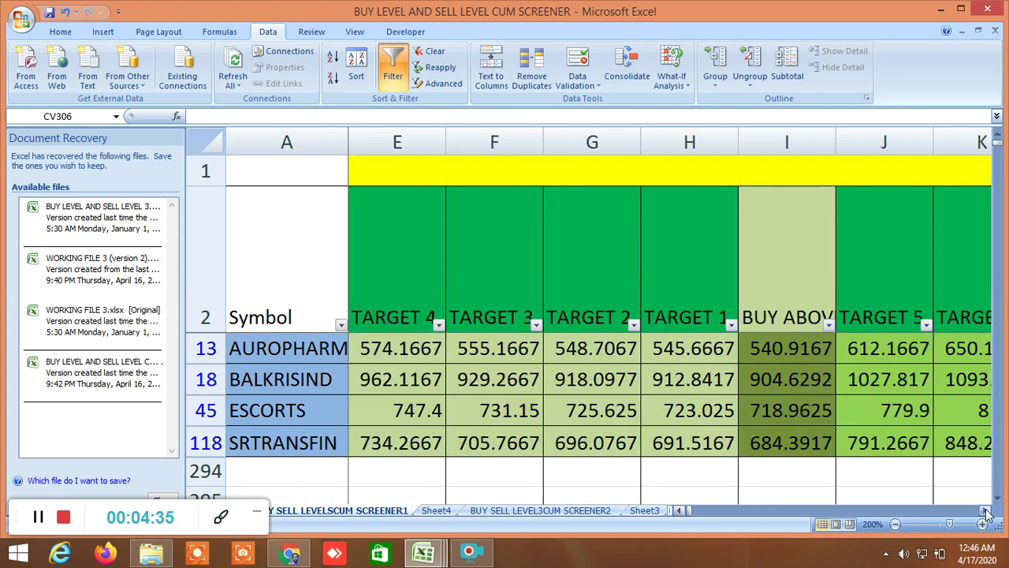
pyautogui.doubleClick(744, 171)
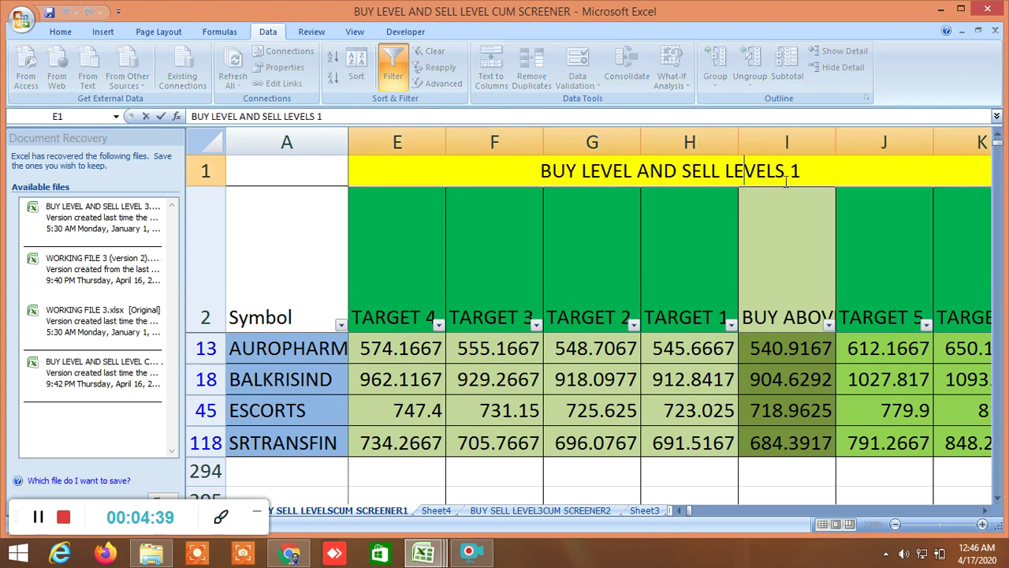
pyautogui.click(779, 470)
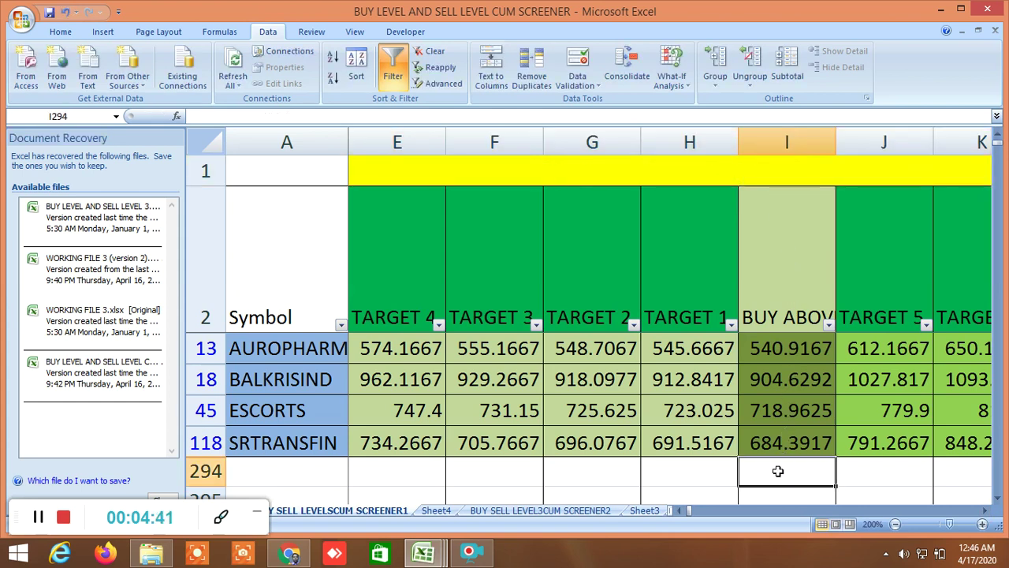
# Review the BUY ABOVE header and the Target 1 to Target 4 headers of the first buy level section
pyautogui.click(795, 280)
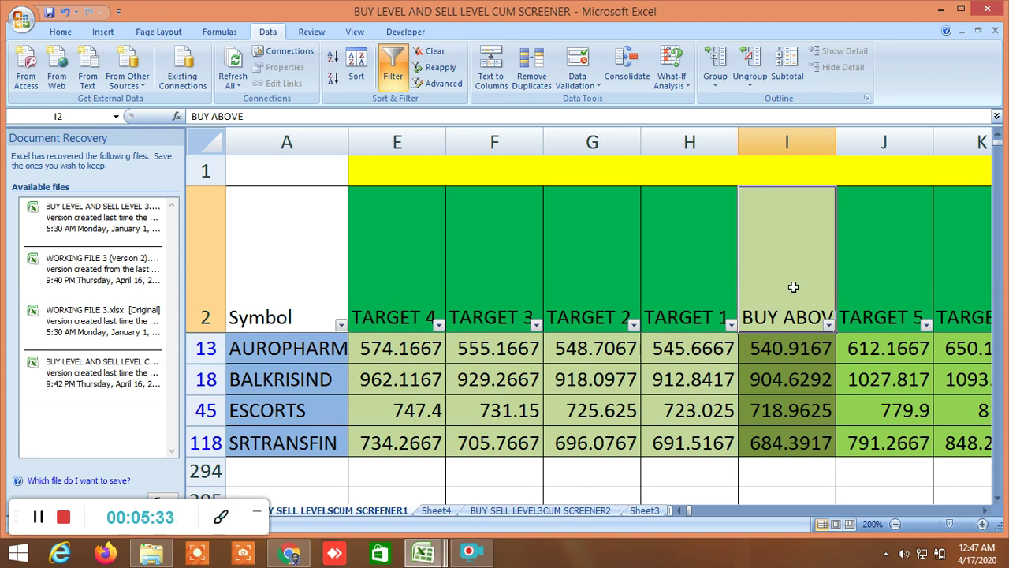
pyautogui.click(706, 274)
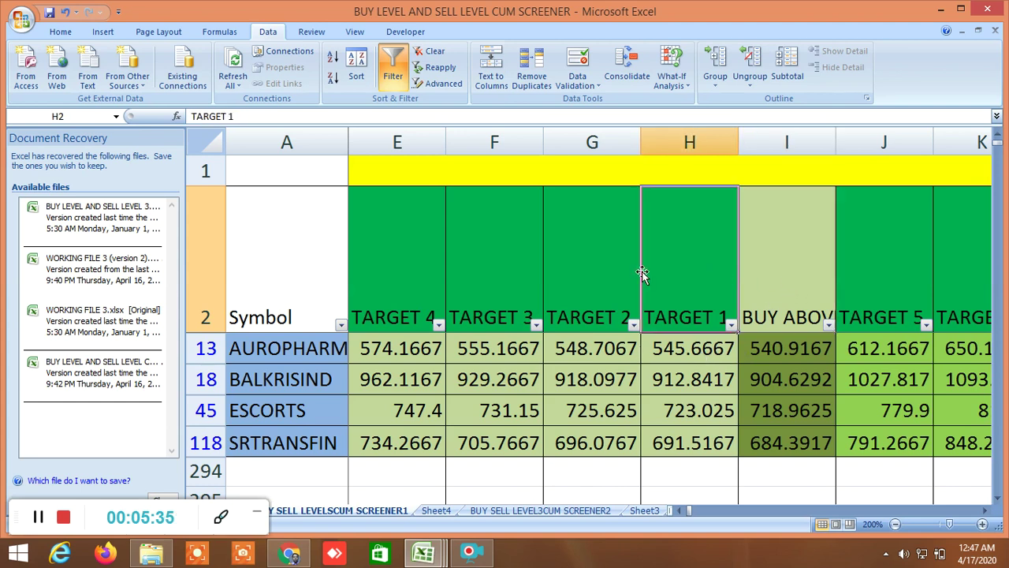
pyautogui.click(604, 266)
pyautogui.click(496, 255)
pyautogui.click(414, 243)
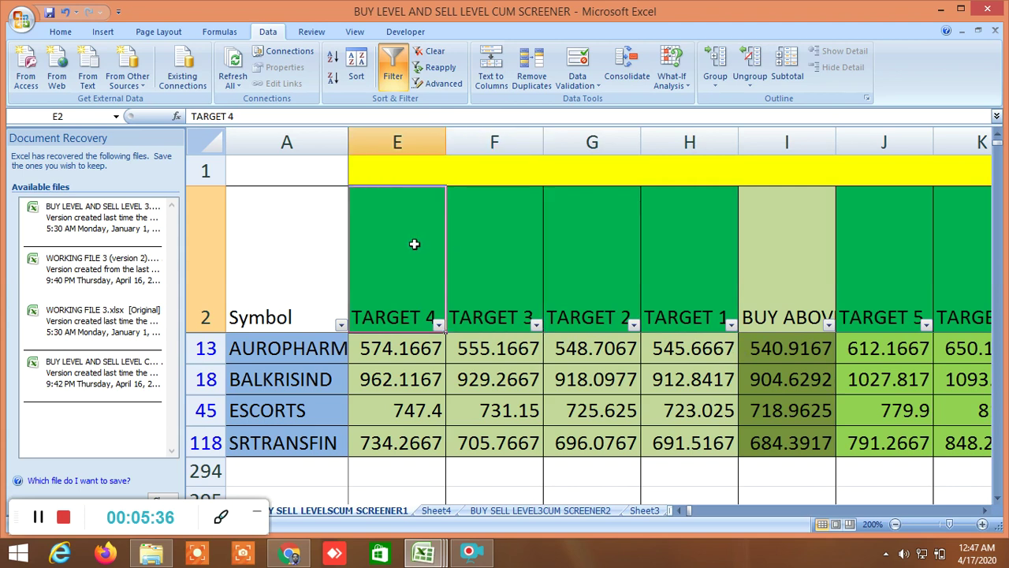
pyautogui.click(801, 262)
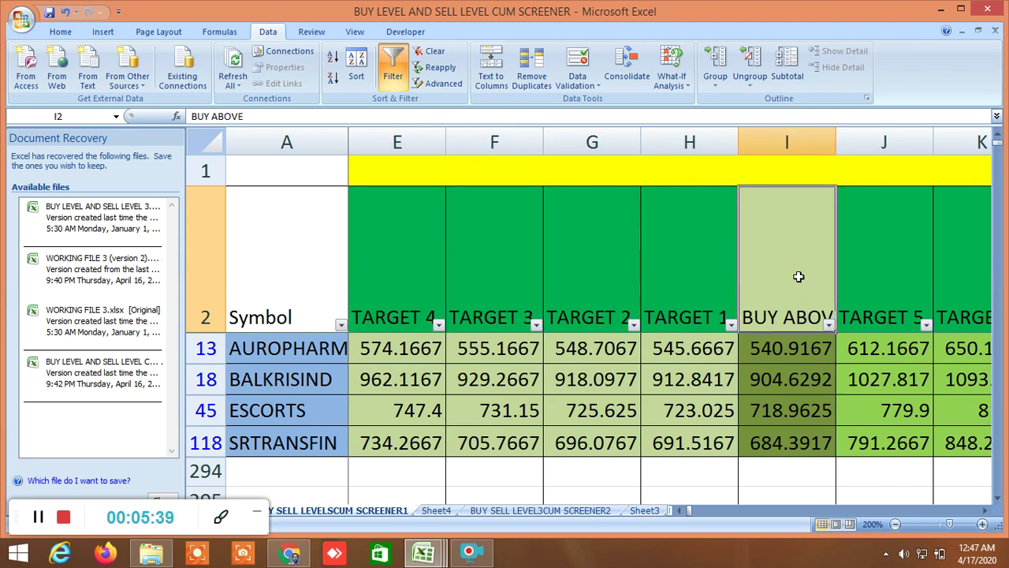
# Compare the Target 5 to Target 8 buy columns with BUY ABOVE and Targets 1 to 4, selecting the Target 5 header
pyautogui.click(982, 510)
pyautogui.click(982, 511)
pyautogui.click(983, 511)
pyautogui.click(983, 511)
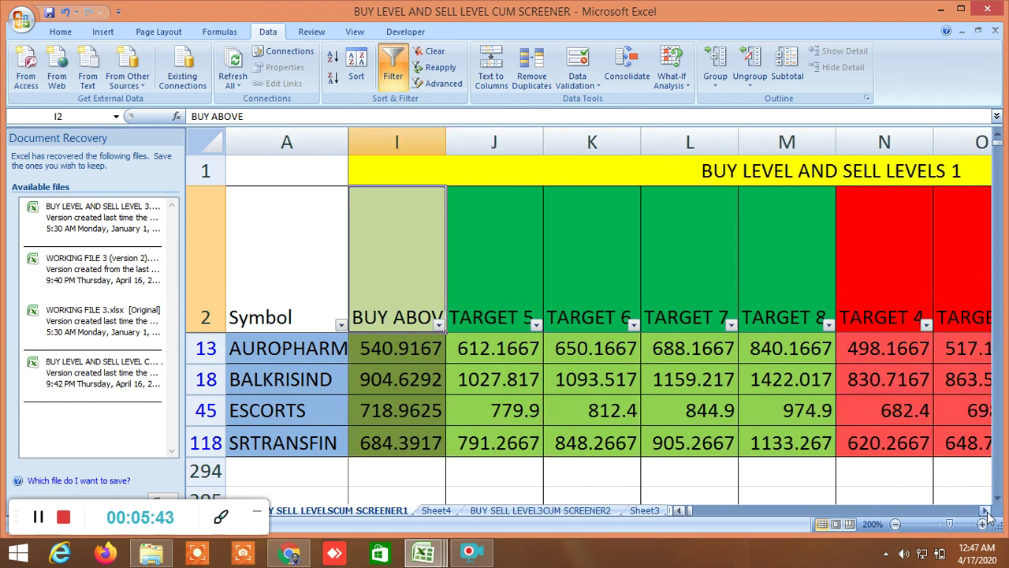
pyautogui.click(678, 512)
pyautogui.click(678, 512)
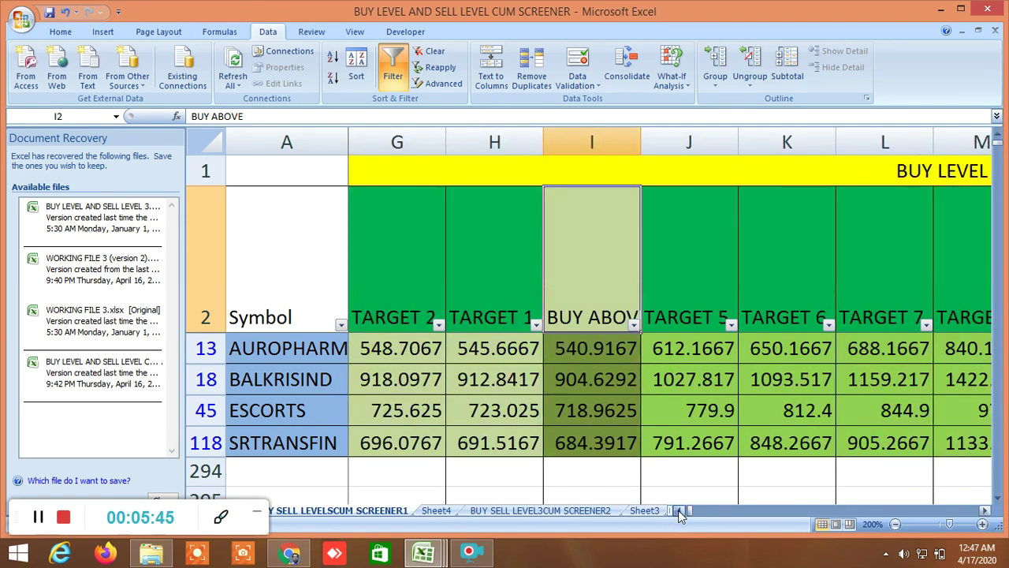
pyautogui.click(678, 512)
pyautogui.click(678, 512)
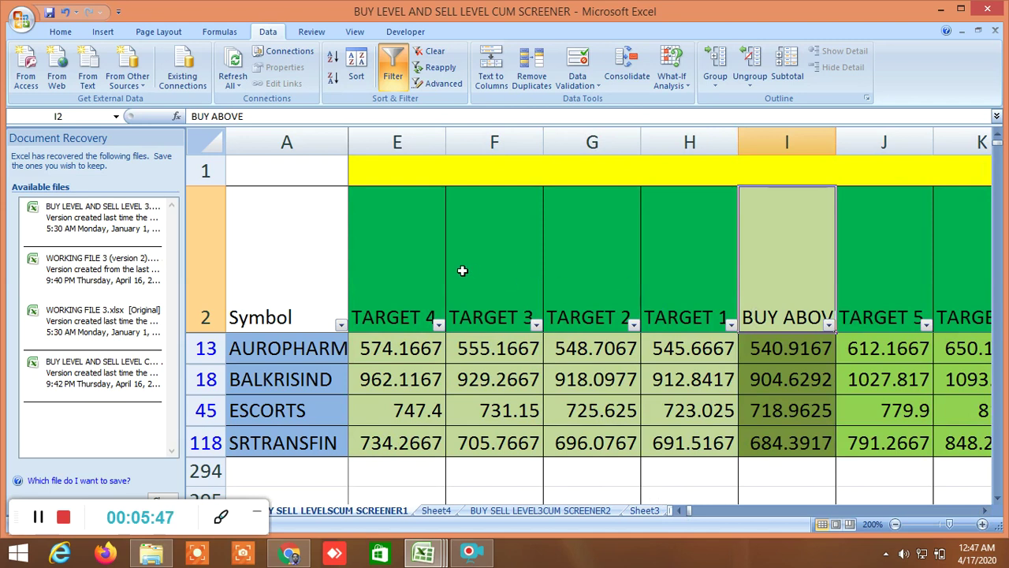
pyautogui.click(919, 279)
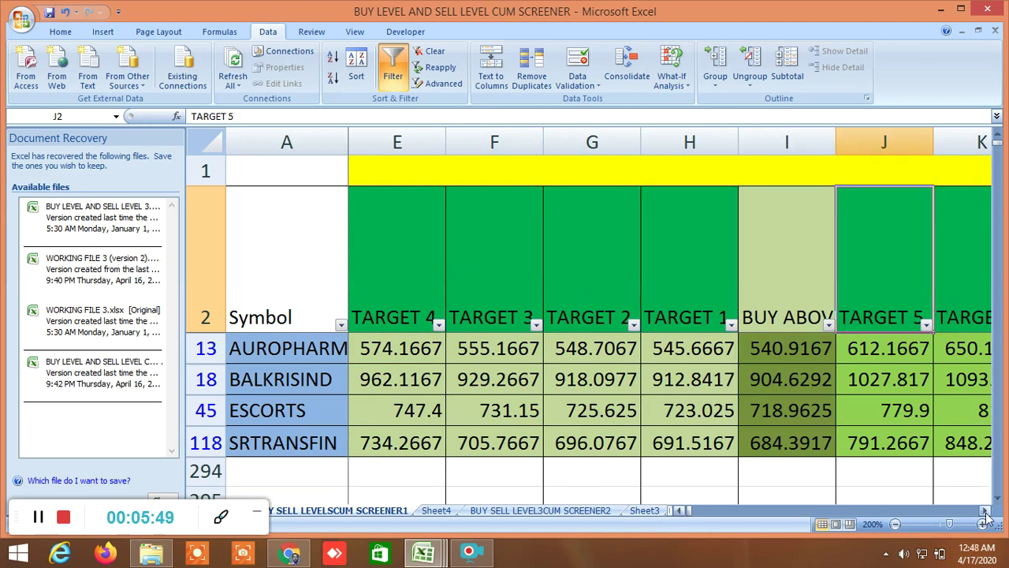
# Review the Sell below column and the sell-side Target 1 to Target 4 columns in the first level section
pyautogui.click(984, 511)
pyautogui.click(985, 511)
pyautogui.click(985, 511)
pyautogui.click(985, 511)
pyautogui.click(984, 511)
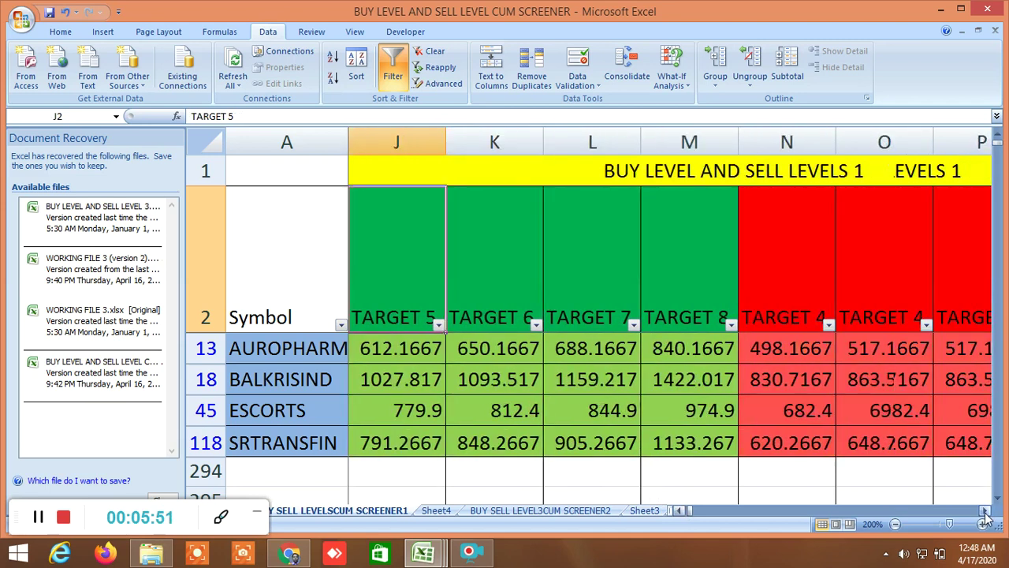
pyautogui.click(985, 511)
pyautogui.click(984, 511)
pyautogui.click(985, 511)
pyautogui.click(984, 511)
pyautogui.click(985, 511)
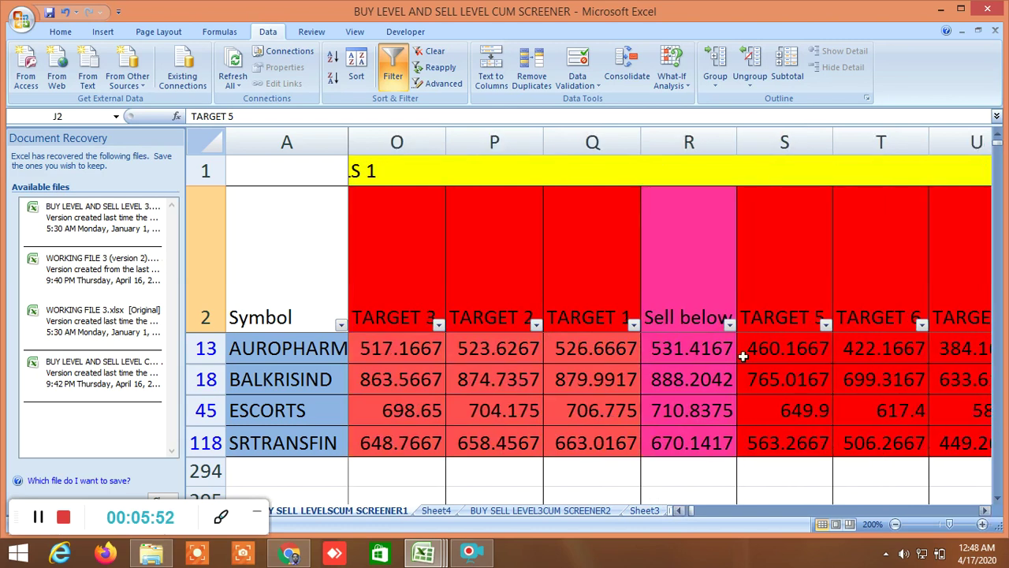
pyautogui.click(722, 260)
pyautogui.click(680, 510)
pyautogui.click(679, 510)
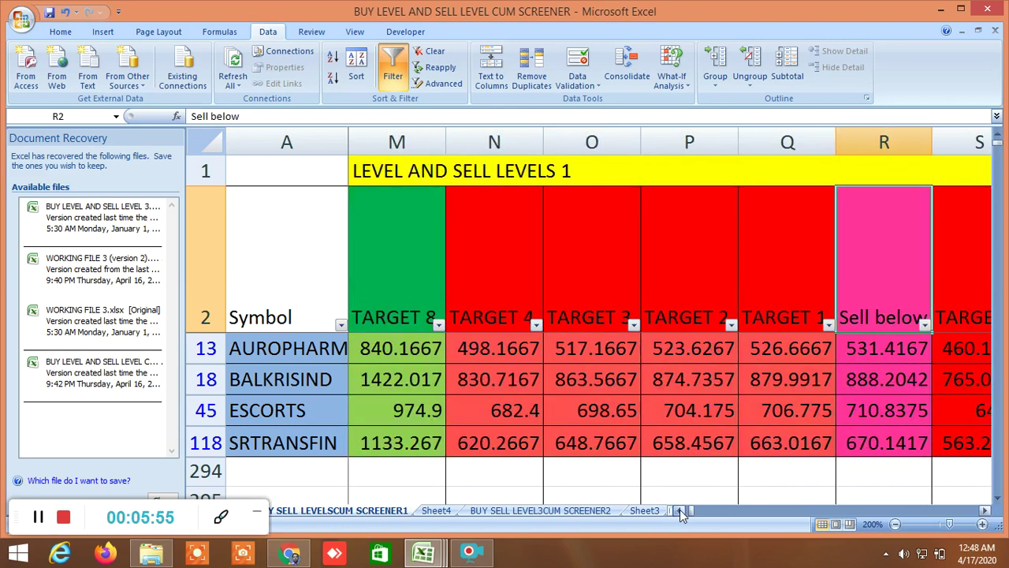
pyautogui.click(496, 264)
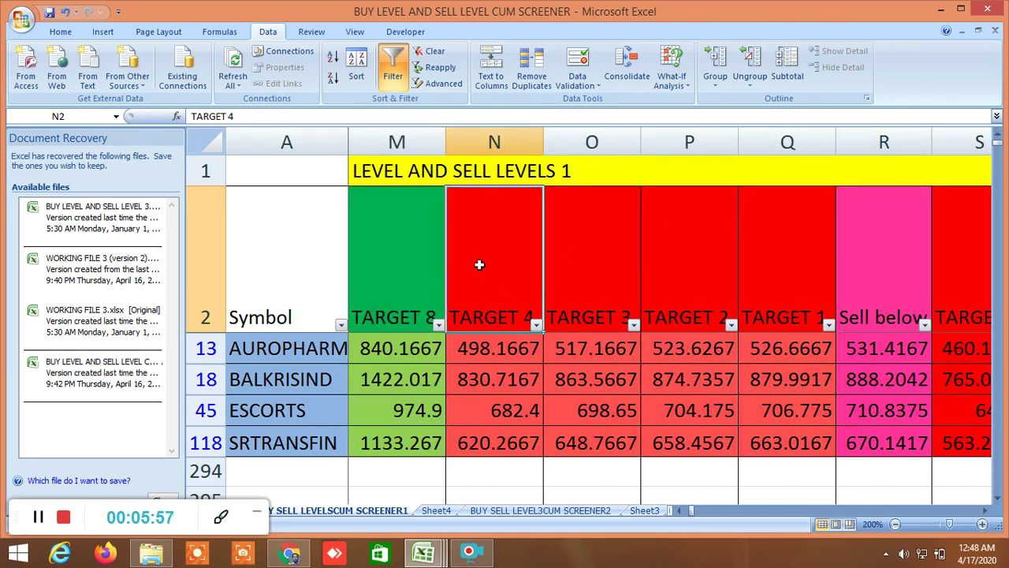
# Review the sell-side Target 5 to Target 8 columns following Sell below
pyautogui.click(984, 511)
pyautogui.click(984, 511)
pyautogui.click(985, 511)
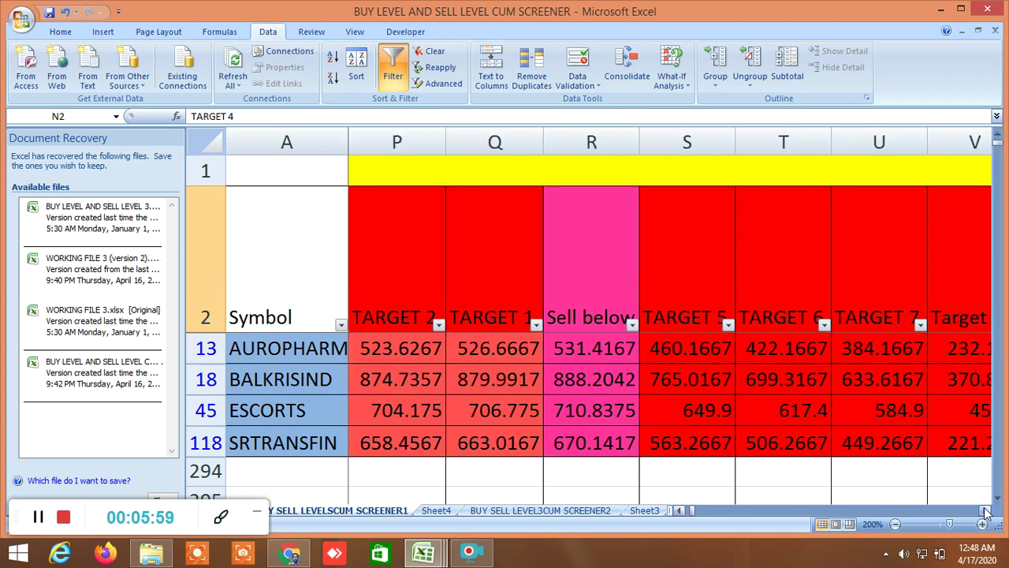
pyautogui.click(985, 511)
pyautogui.click(985, 511)
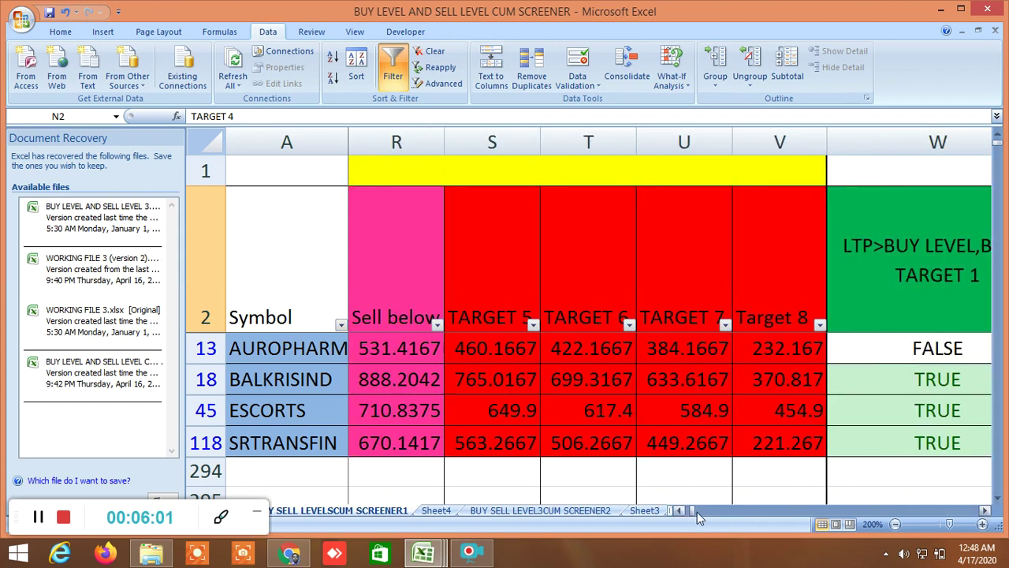
# Examine the sheet from the HIGH, LOW and CLOSE columns through the LTP screener condition columns
pyautogui.moveTo(697, 511); pyautogui.dragTo(687, 513)
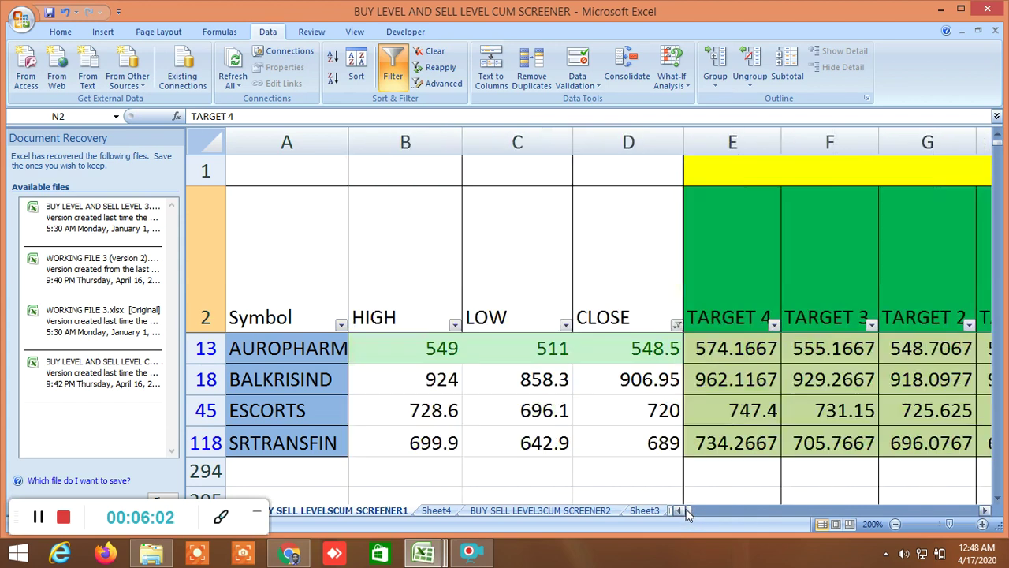
pyautogui.click(985, 511)
pyautogui.click(985, 511)
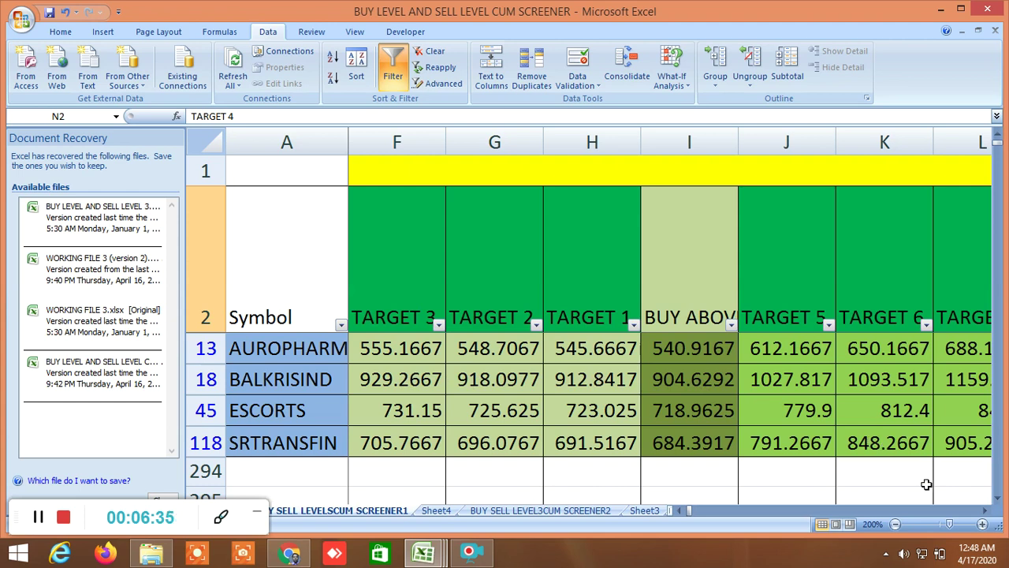
pyautogui.click(985, 511)
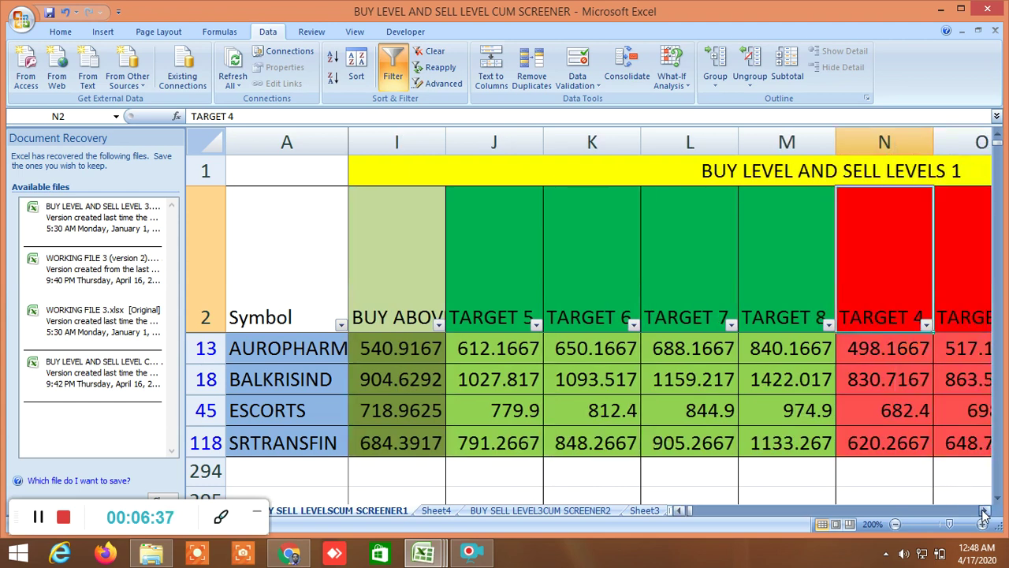
pyautogui.click(984, 511)
pyautogui.click(985, 511)
pyautogui.click(984, 511)
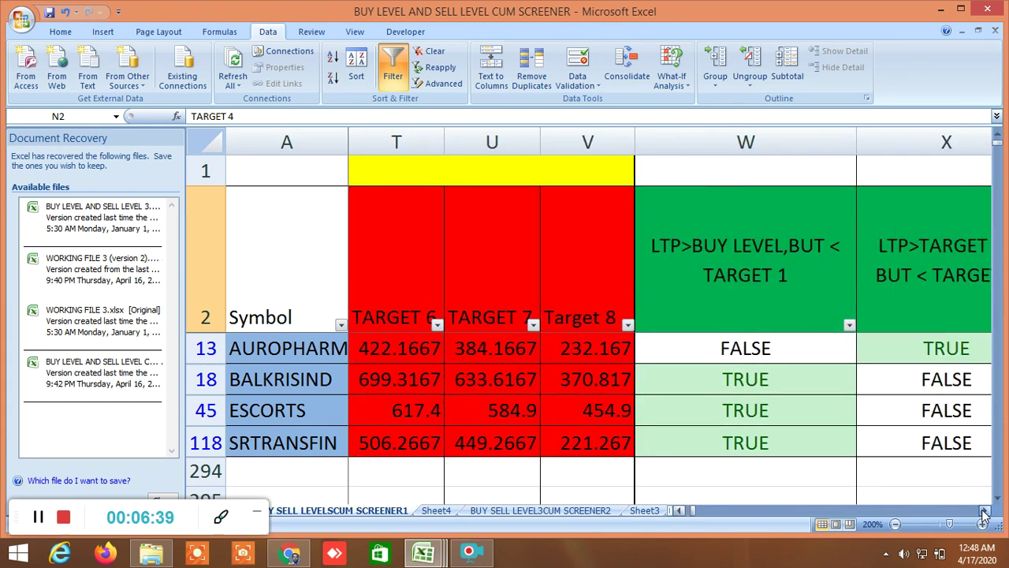
pyautogui.click(985, 511)
pyautogui.click(985, 510)
pyautogui.click(985, 511)
pyautogui.click(984, 511)
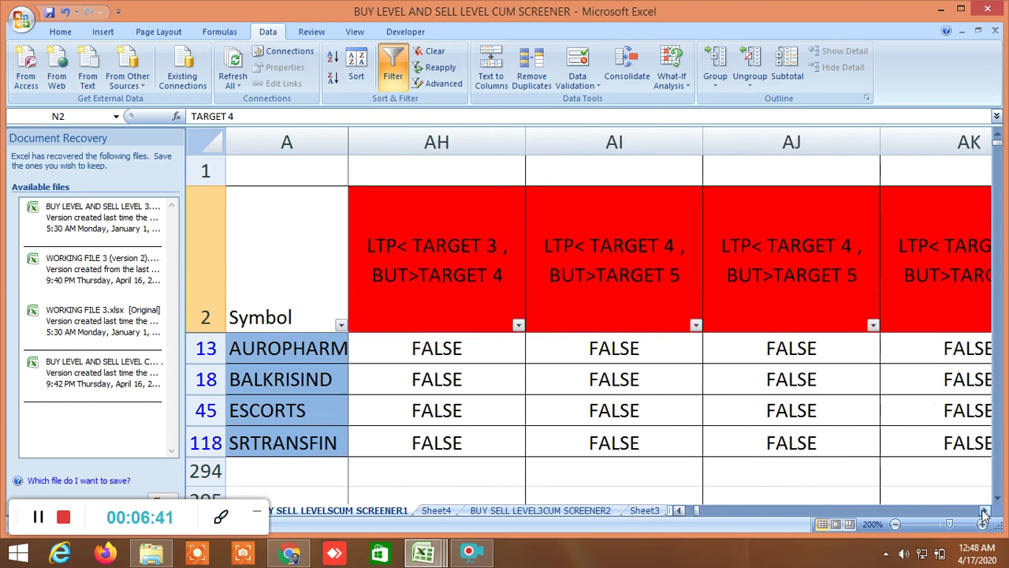
# Examine the BUY LEVEL AND SELL LEVELS 2 section, including its buy and sell targets and the advance and decline columns
pyautogui.click(984, 511)
pyautogui.click(984, 511)
pyautogui.click(985, 511)
pyautogui.click(985, 511)
pyautogui.click(985, 511)
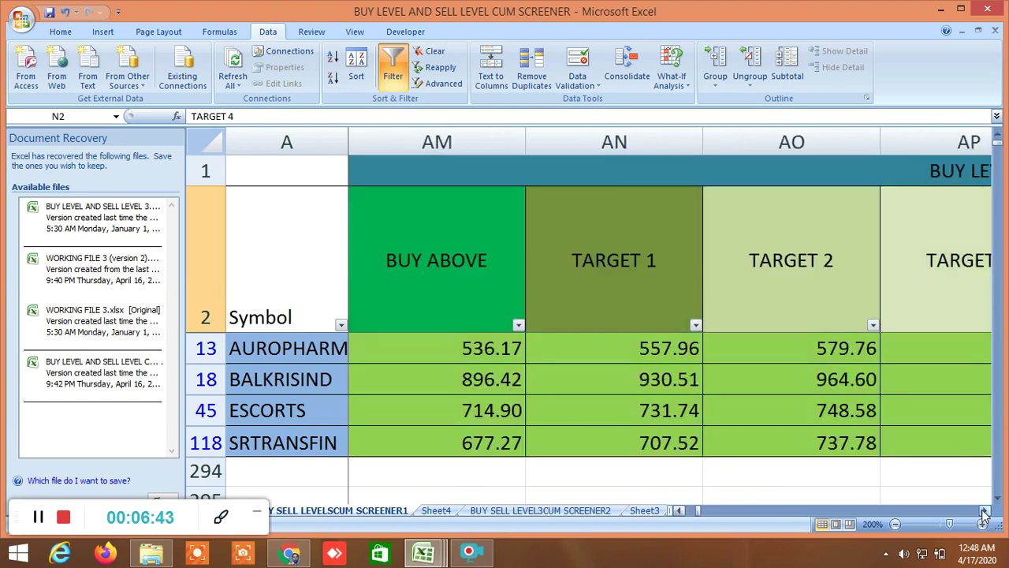
pyautogui.click(984, 511)
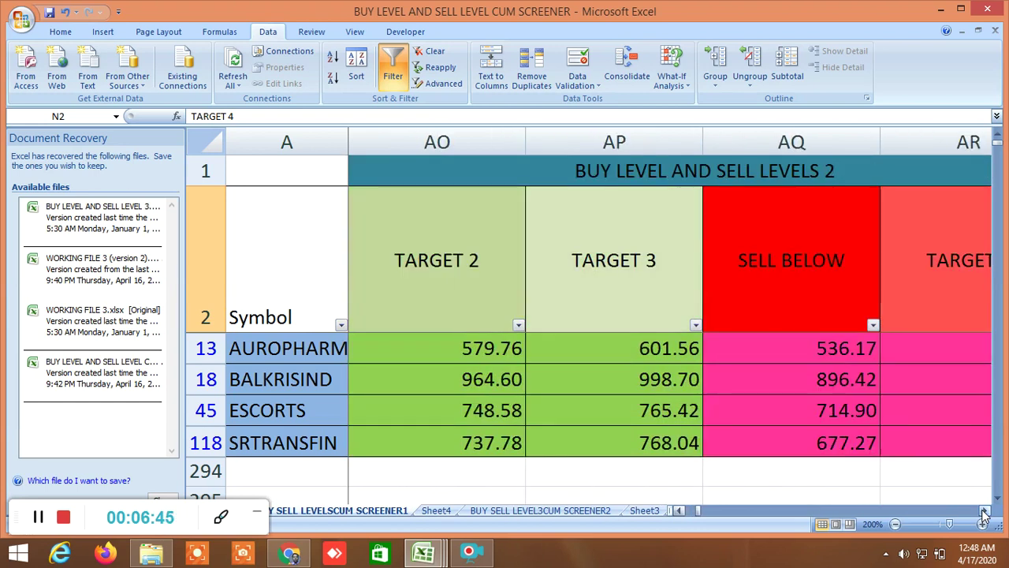
pyautogui.click(984, 511)
pyautogui.click(985, 511)
pyautogui.click(984, 511)
pyautogui.click(985, 511)
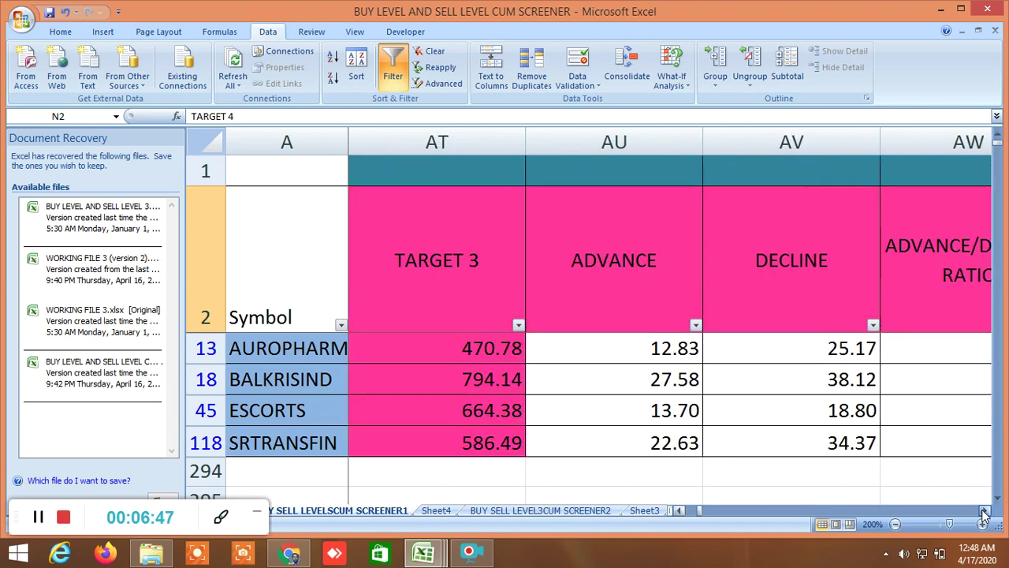
# Examine the R1 to R7 columns and the start of the S columns in the BUY LEVEL AND SELL LEVELS 3 section
pyautogui.click(985, 511)
pyautogui.click(984, 511)
pyautogui.moveTo(984, 511); pyautogui.dragTo(984, 511)
pyautogui.moveTo(982, 510); pyautogui.dragTo(983, 517)
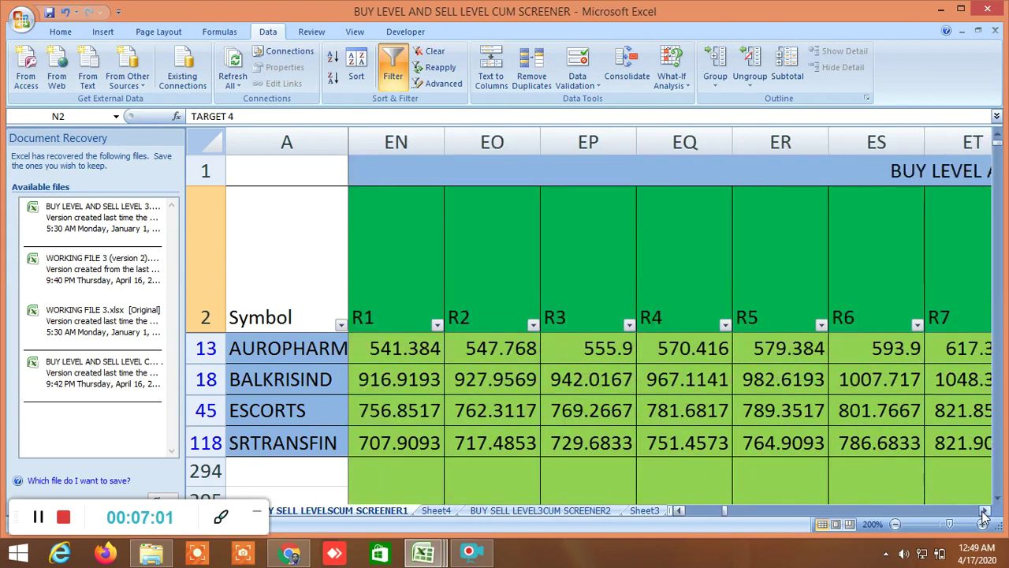
pyautogui.click(385, 259)
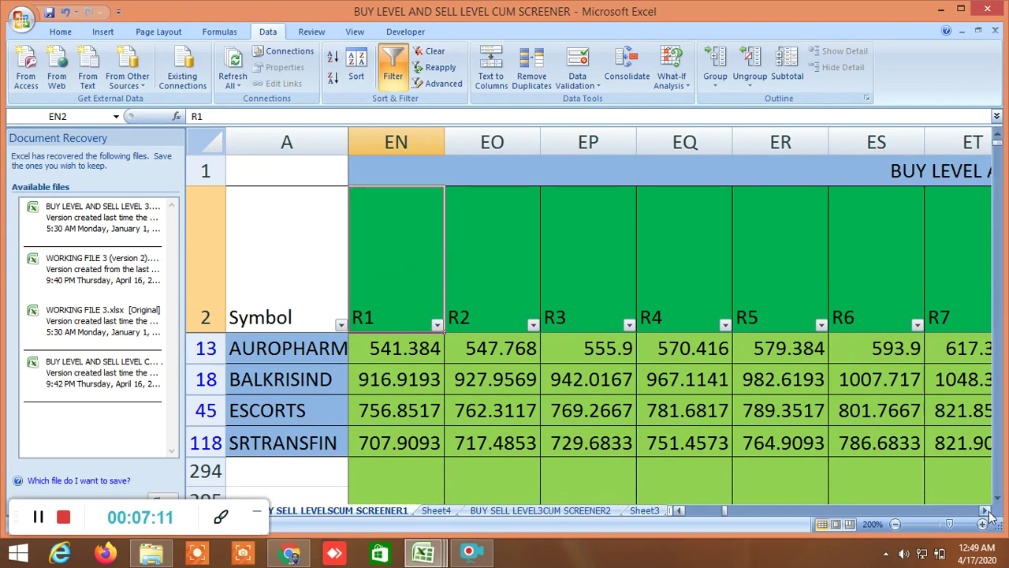
pyautogui.moveTo(986, 511); pyautogui.dragTo(973, 507)
pyautogui.click(614, 282)
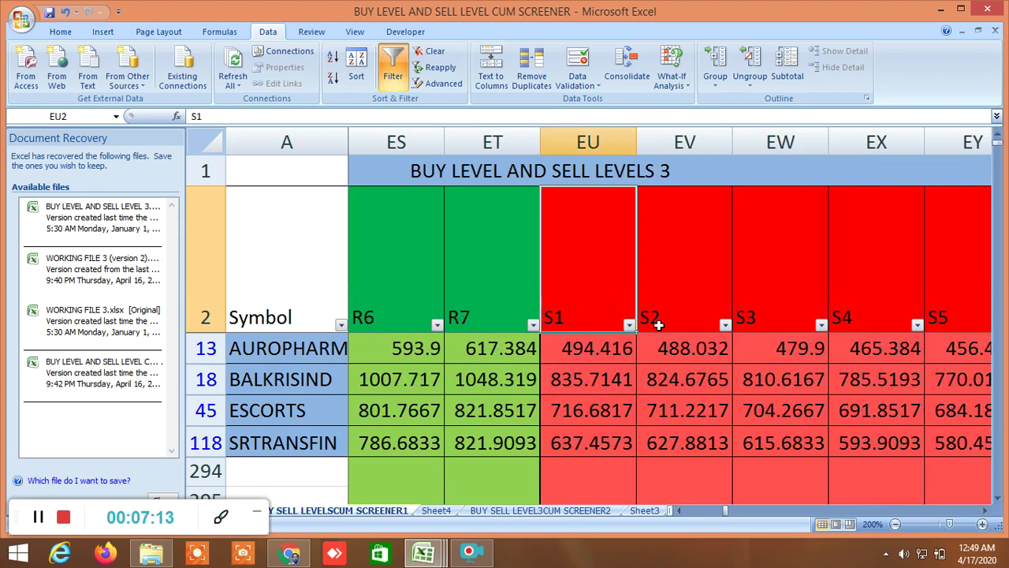
# Review the remaining S levels of section 3 and the PIVOT POINT section's R1 to R3 and S1 to S3 columns
pyautogui.moveTo(984, 510); pyautogui.dragTo(985, 510)
pyautogui.click(985, 510)
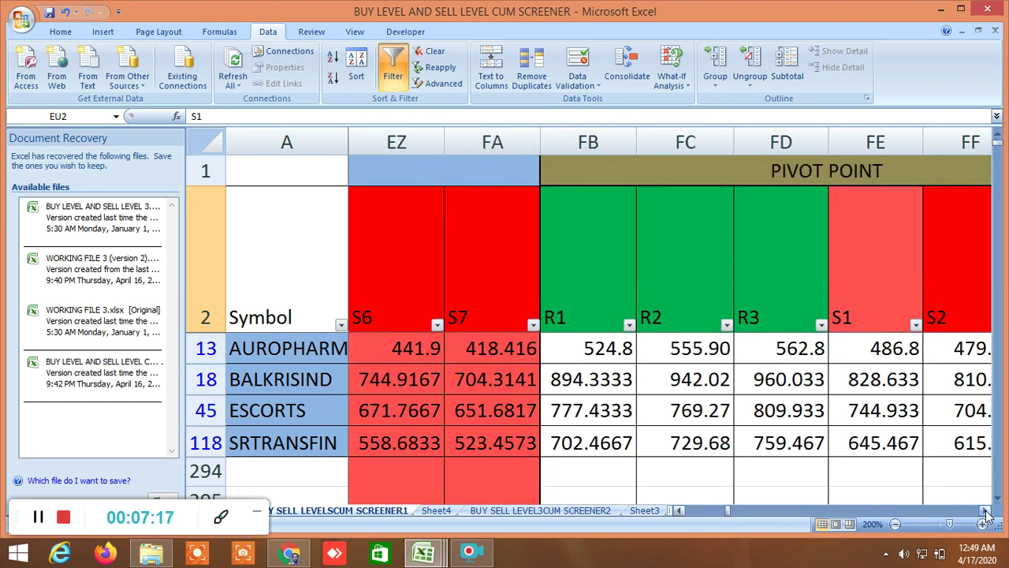
pyautogui.click(986, 510)
pyautogui.click(986, 511)
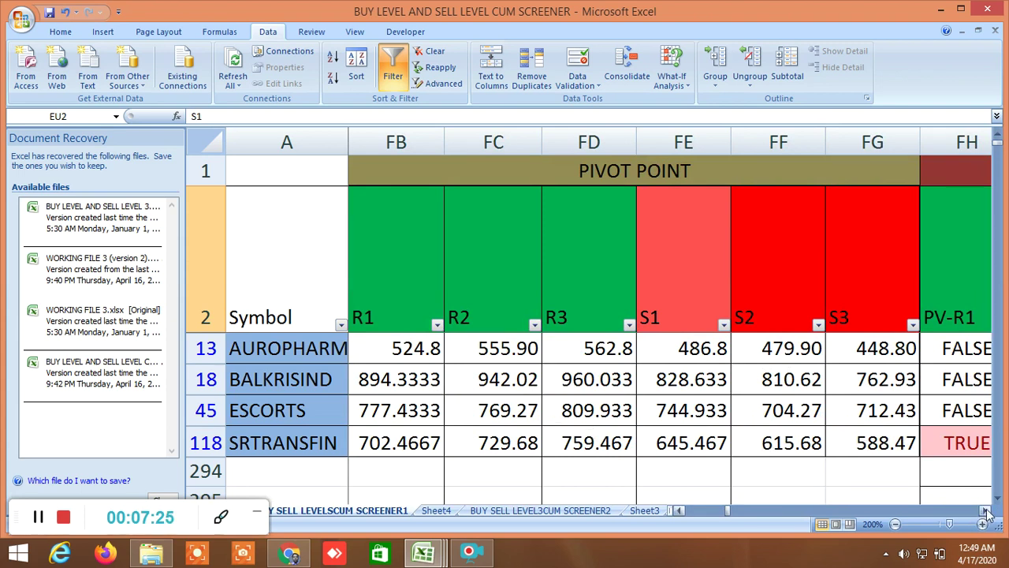
# Review the GANN ANGLES section, starting with its resistance columns from 12.5 to 225 degrees
pyautogui.moveTo(986, 512); pyautogui.dragTo(986, 513)
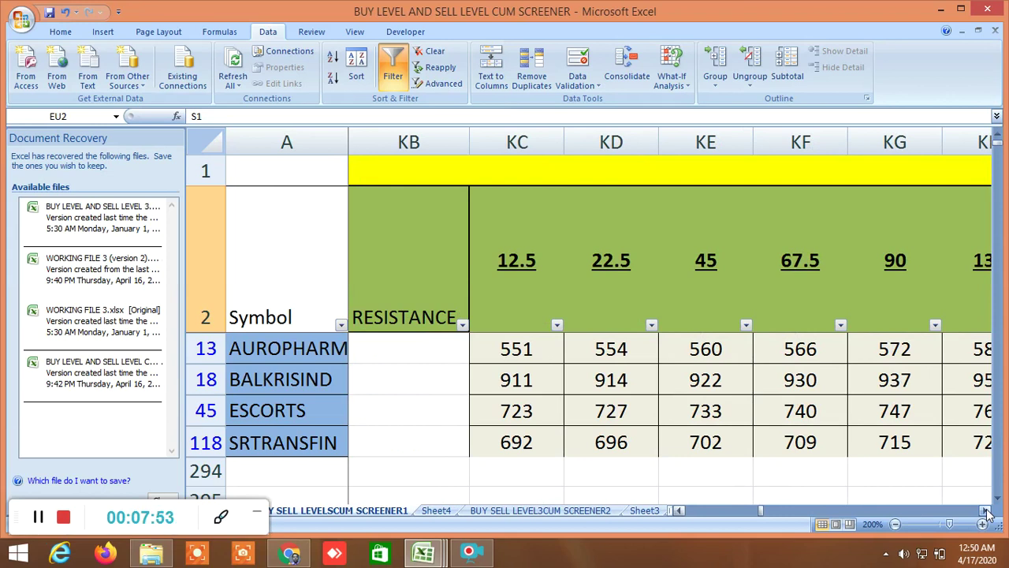
pyautogui.click(987, 511)
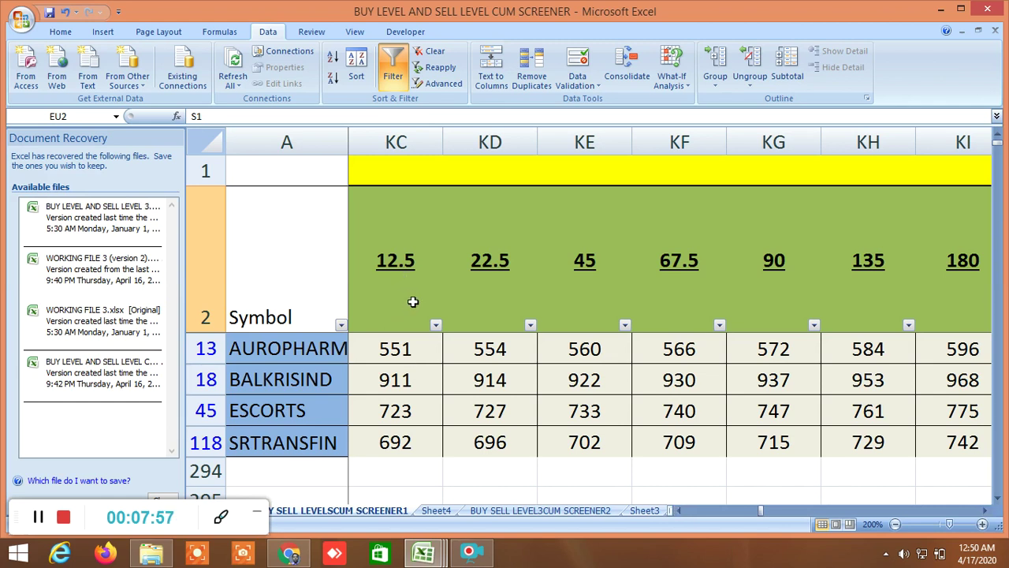
pyautogui.click(473, 176)
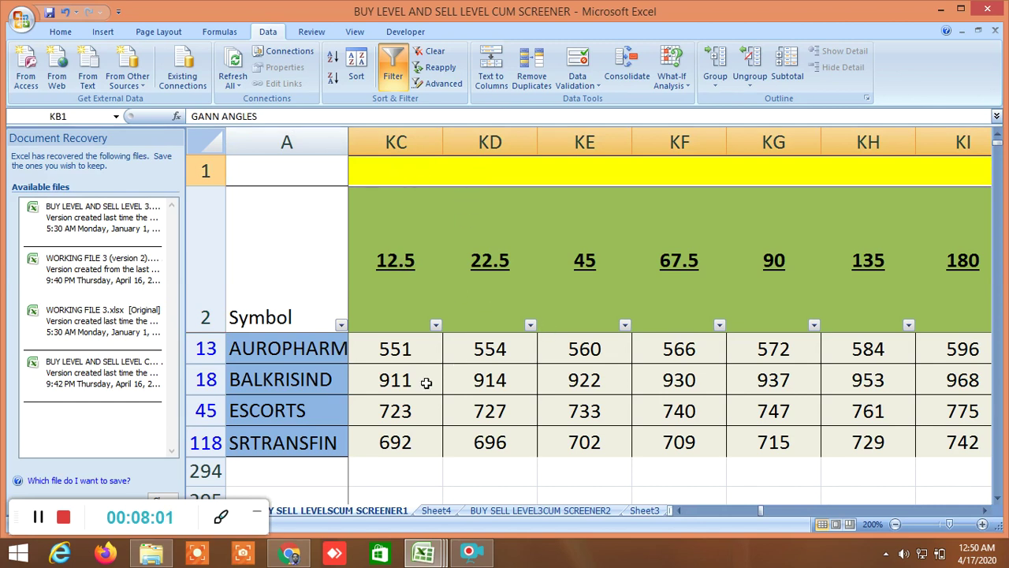
pyautogui.click(984, 511)
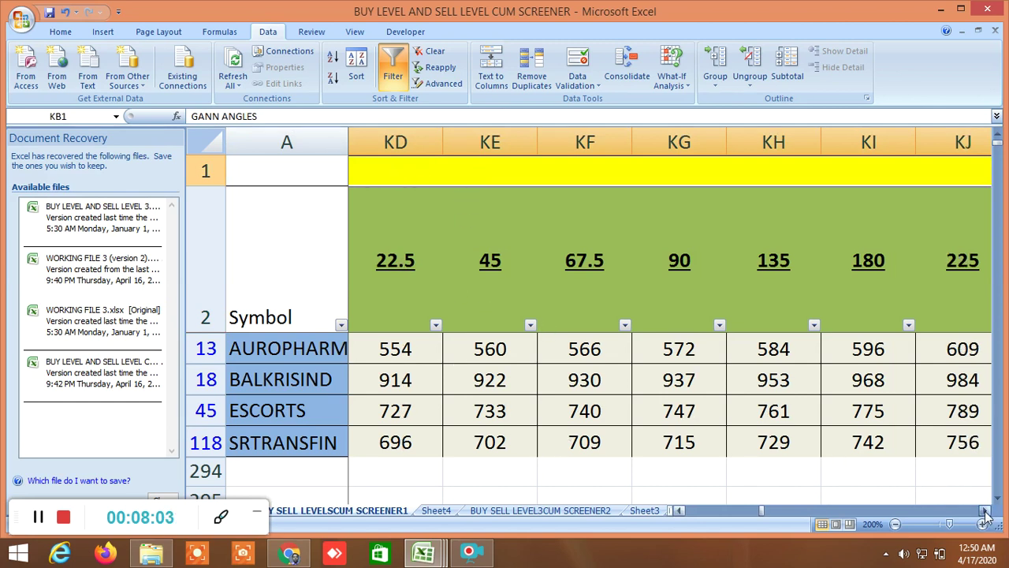
# Review the R1 to R9 resistance columns in the GANN SQUARE OF 9 section
pyautogui.moveTo(985, 511); pyautogui.dragTo(985, 511)
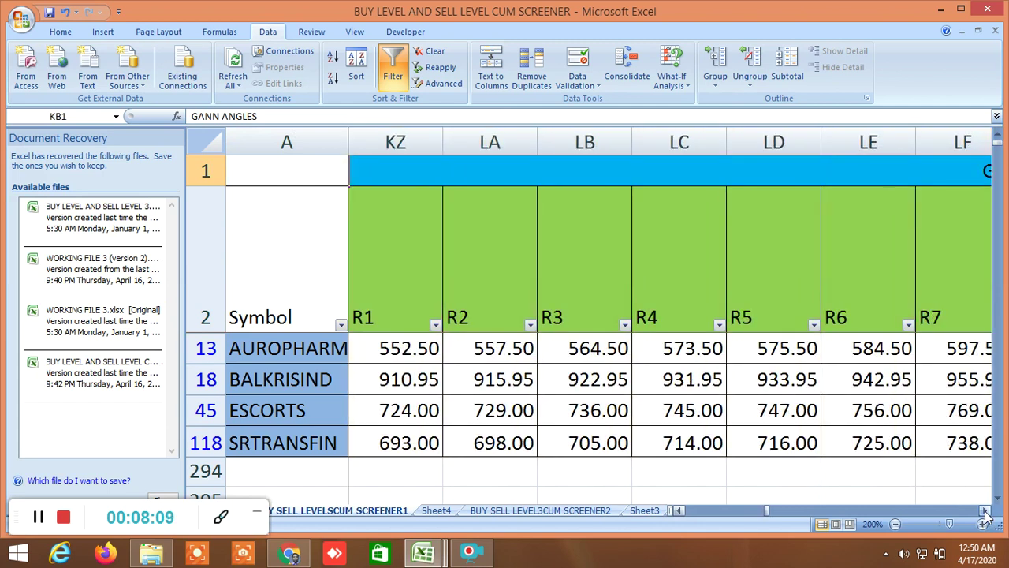
pyautogui.click(985, 512)
pyautogui.click(985, 512)
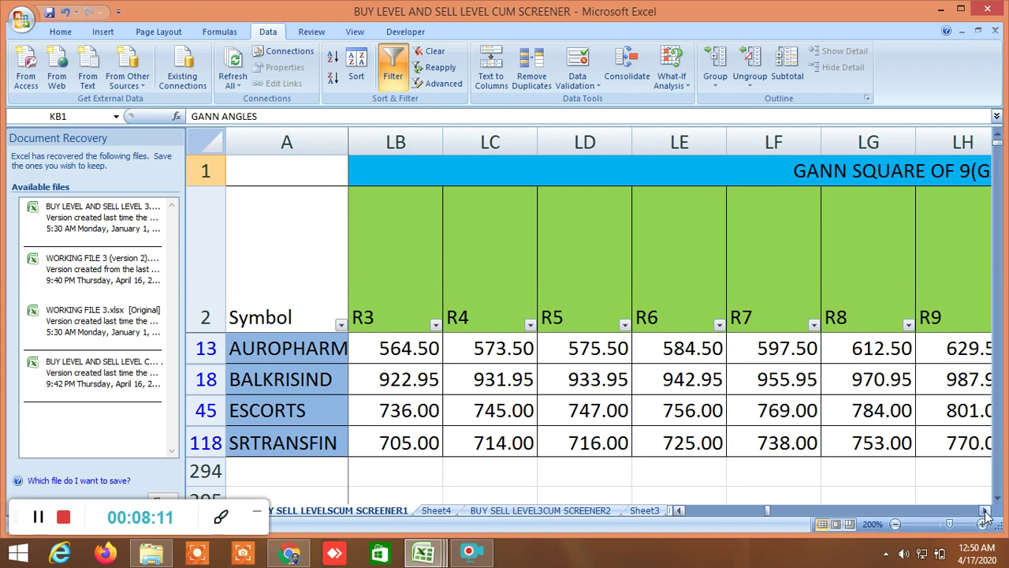
# Examine the HIGHEST RESISTANCE and LOWEST SUPPORT columns together with the neighbouring HR levels and the S levels through S18
pyautogui.moveTo(985, 511); pyautogui.dragTo(985, 514)
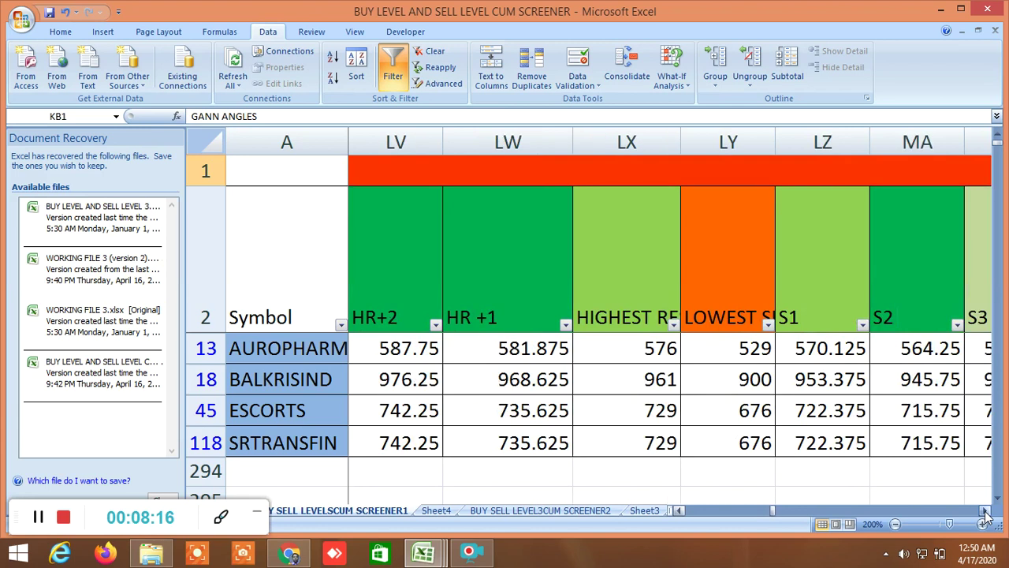
pyautogui.click(618, 279)
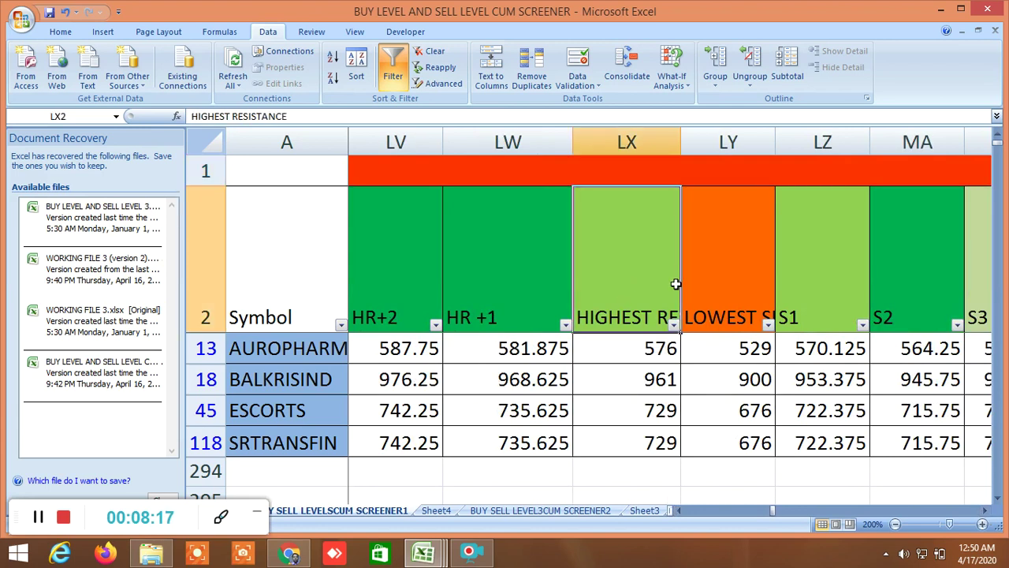
pyautogui.click(722, 266)
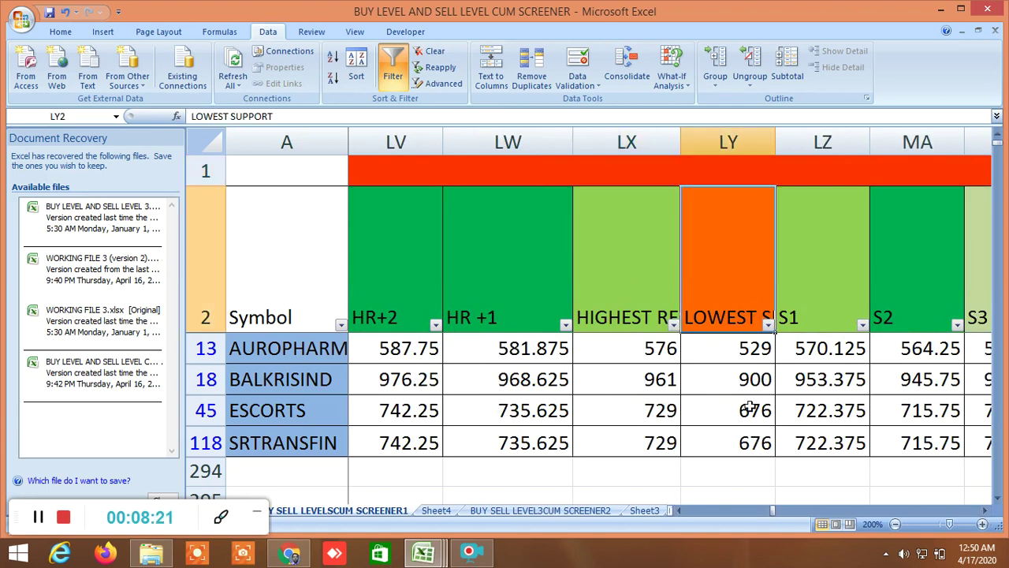
pyautogui.moveTo(987, 511); pyautogui.dragTo(988, 510)
pyautogui.click(987, 511)
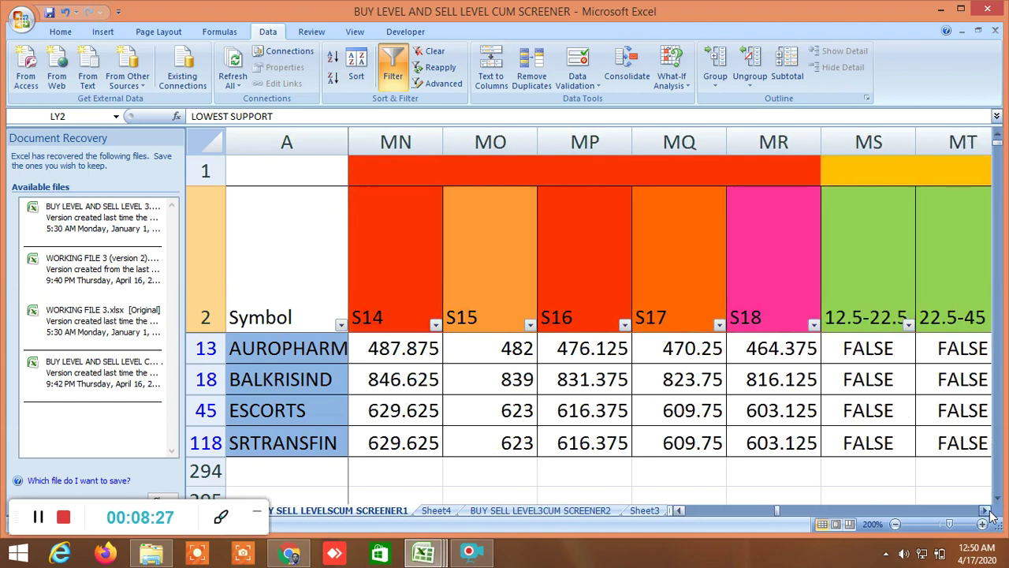
pyautogui.moveTo(680, 511); pyautogui.dragTo(679, 511)
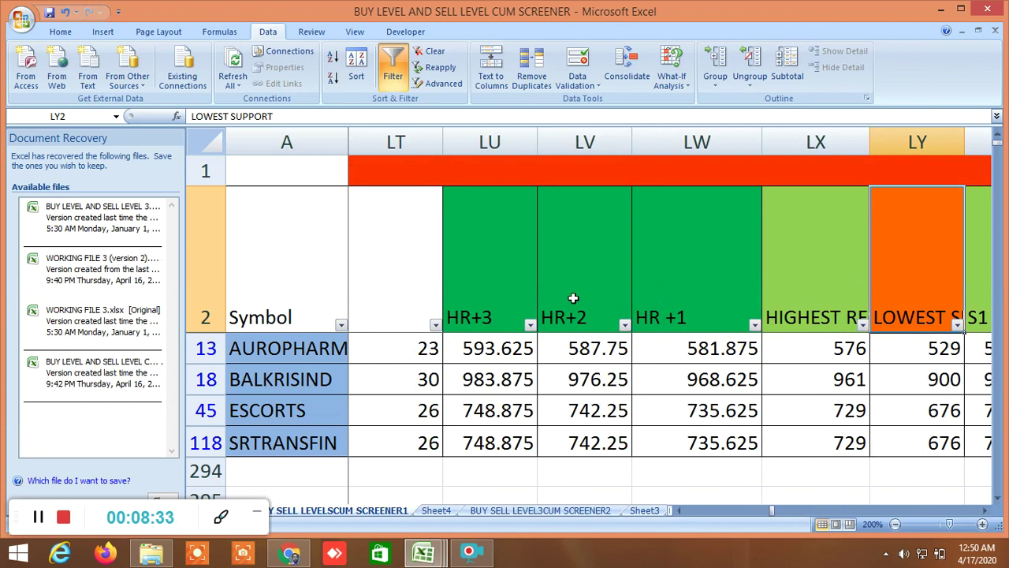
# Go through the MURREY'S MATHEMATICAL LEVEL CALCULATION section from HR +1 through the S16 column
pyautogui.click(983, 511)
pyautogui.click(984, 511)
pyautogui.click(984, 511)
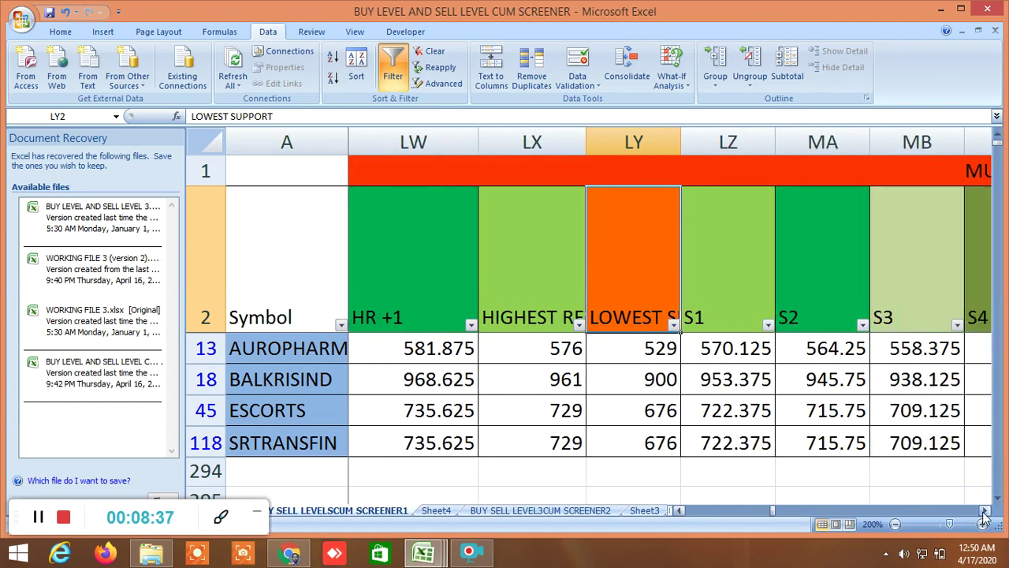
pyautogui.click(984, 511)
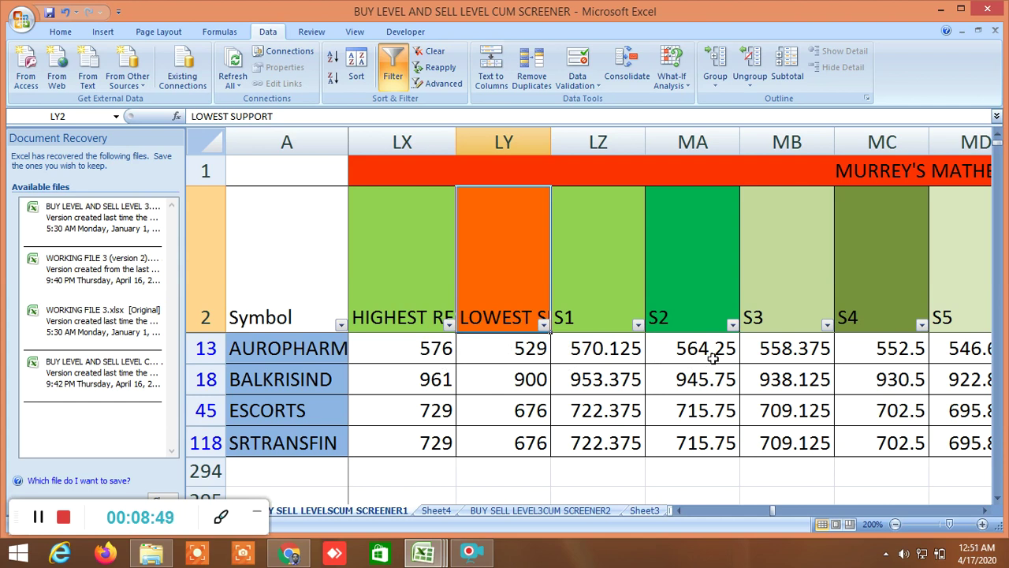
pyautogui.click(986, 510)
pyautogui.click(985, 510)
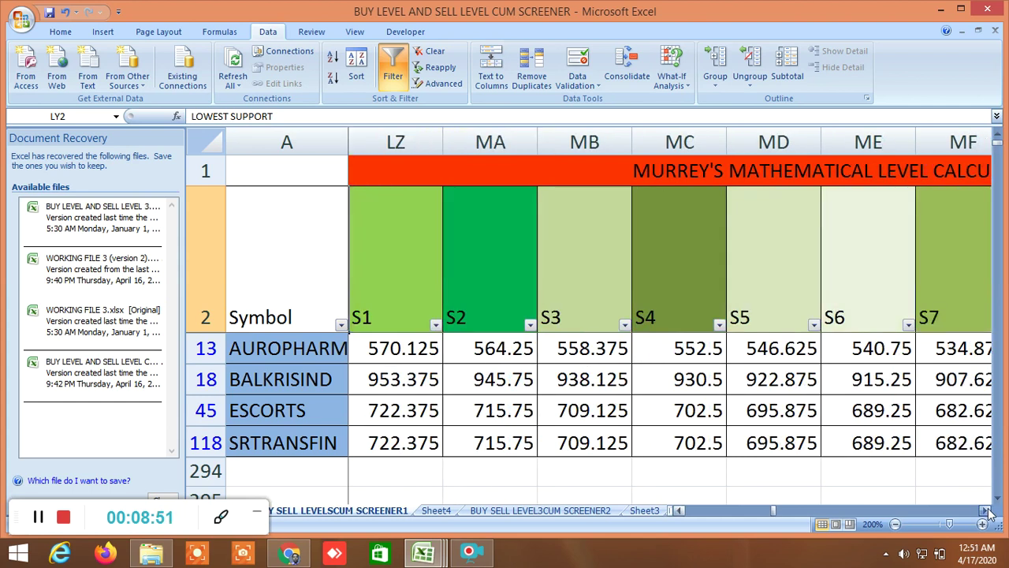
pyautogui.click(986, 510)
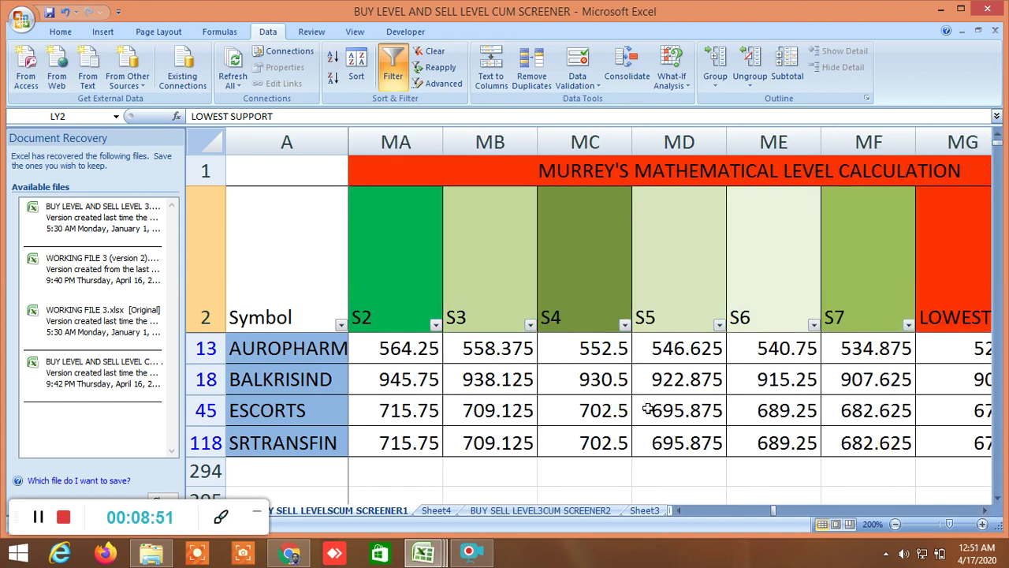
pyautogui.click(985, 510)
pyautogui.click(986, 510)
pyautogui.click(985, 510)
pyautogui.click(986, 510)
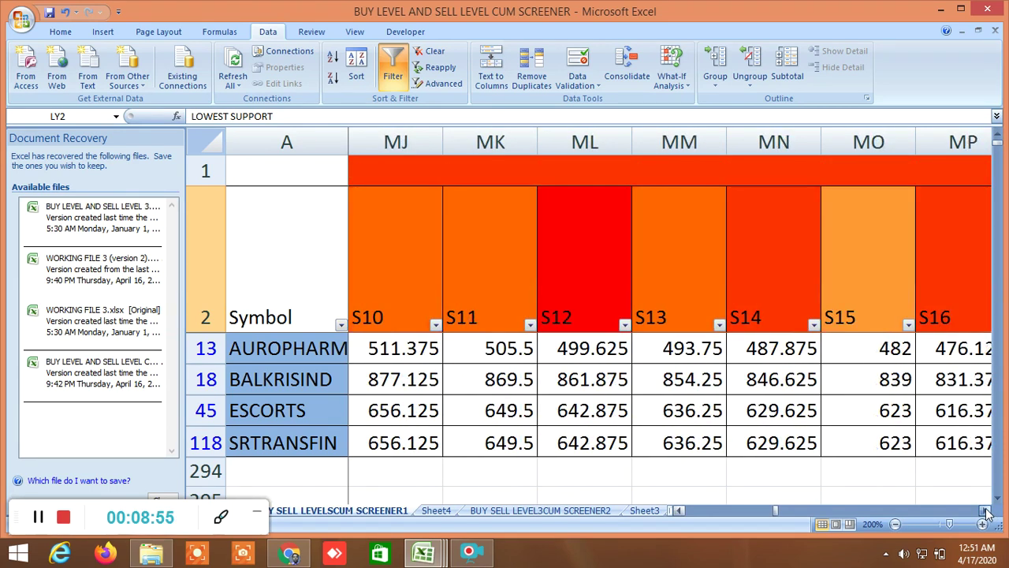
# Examine the LTP POSITION W.R.T GANN ANGLES section across both sets of degree ranges through 315-360
pyautogui.click(985, 510)
pyautogui.click(985, 510)
pyautogui.click(985, 510)
pyautogui.click(986, 510)
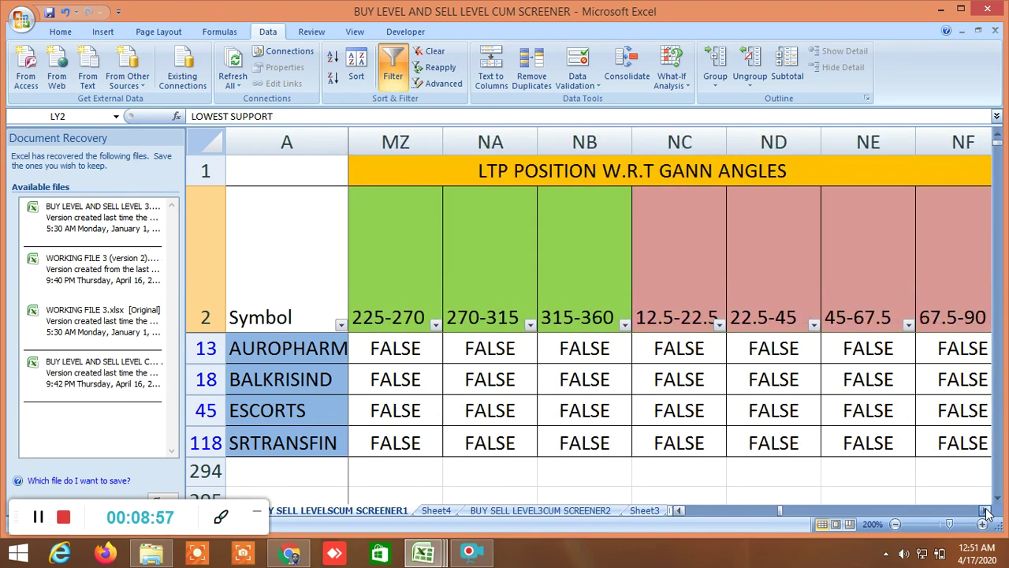
pyautogui.click(986, 511)
pyautogui.click(986, 511)
pyautogui.click(986, 510)
pyautogui.click(986, 510)
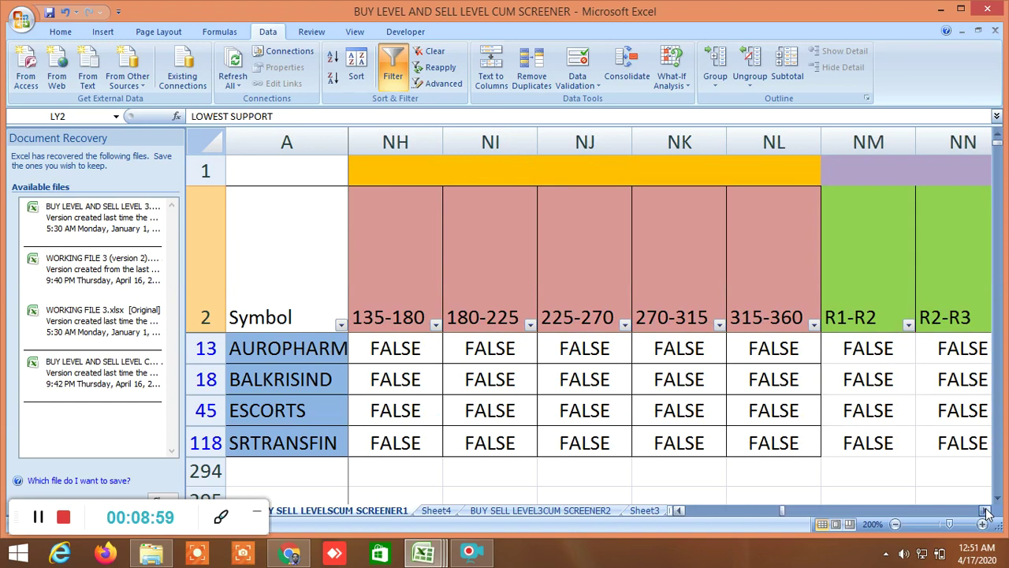
# Review the LTP position range columns from R1-R2 through S8-S9
pyautogui.click(986, 510)
pyautogui.click(985, 510)
pyautogui.click(986, 510)
pyautogui.click(986, 511)
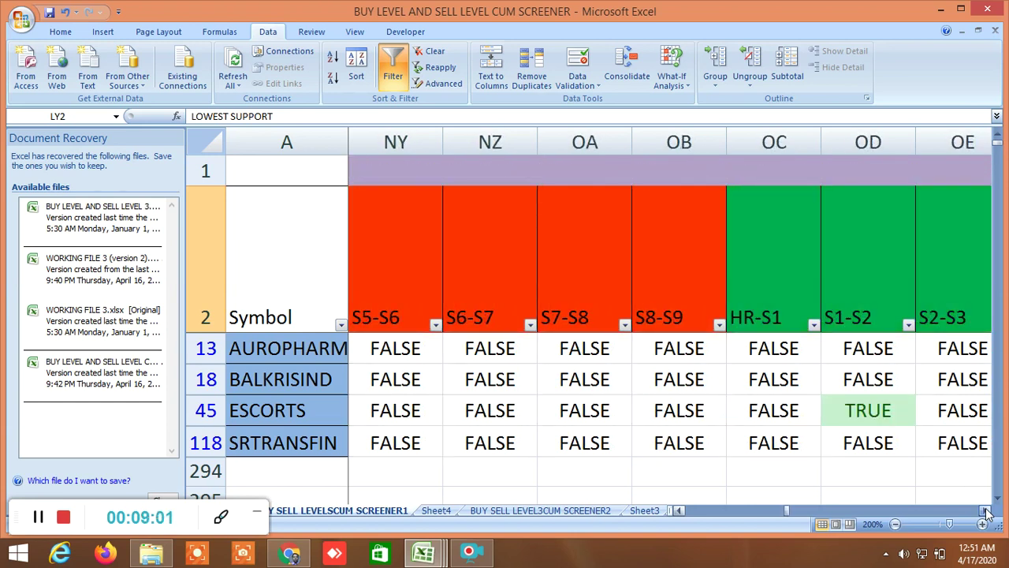
# Examine the LTP position columns for Murrey's mathematical levels through S22-S23, plus the Gann degree and reversal time columns
pyautogui.click(985, 510)
pyautogui.click(985, 510)
pyautogui.click(986, 510)
pyautogui.click(986, 510)
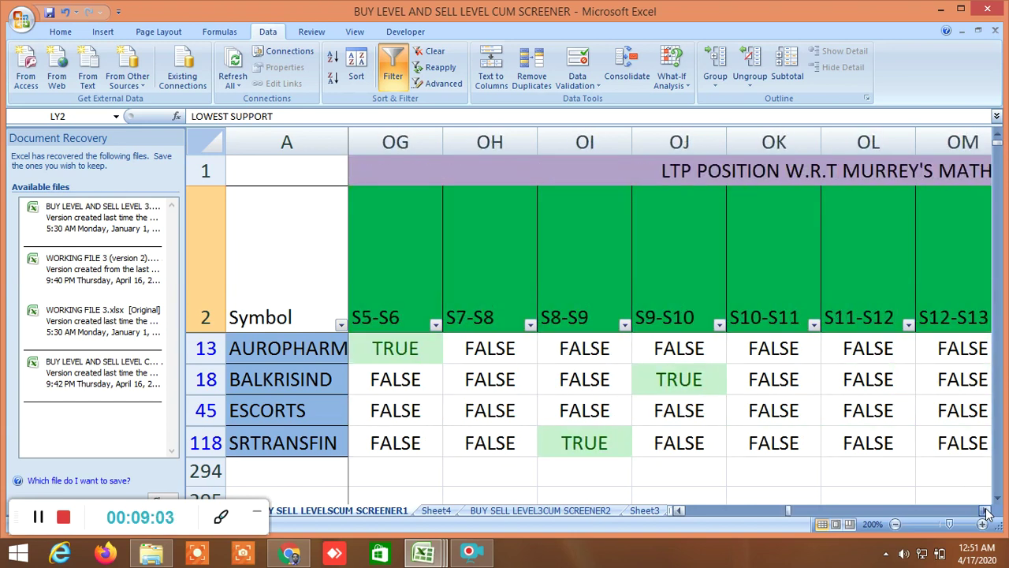
pyautogui.click(985, 510)
pyautogui.click(985, 510)
pyautogui.click(986, 510)
pyautogui.click(986, 510)
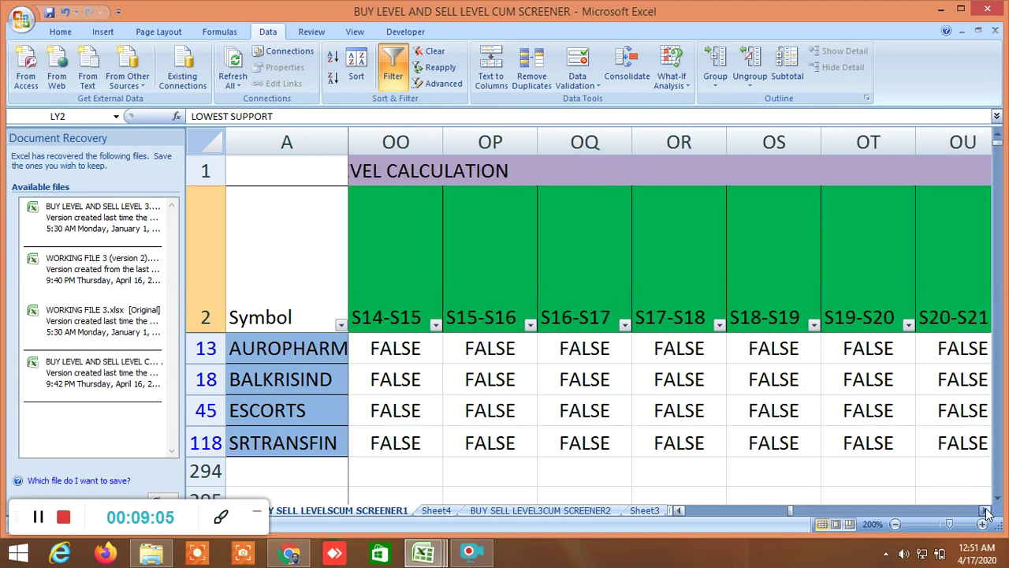
pyautogui.click(985, 510)
pyautogui.click(985, 510)
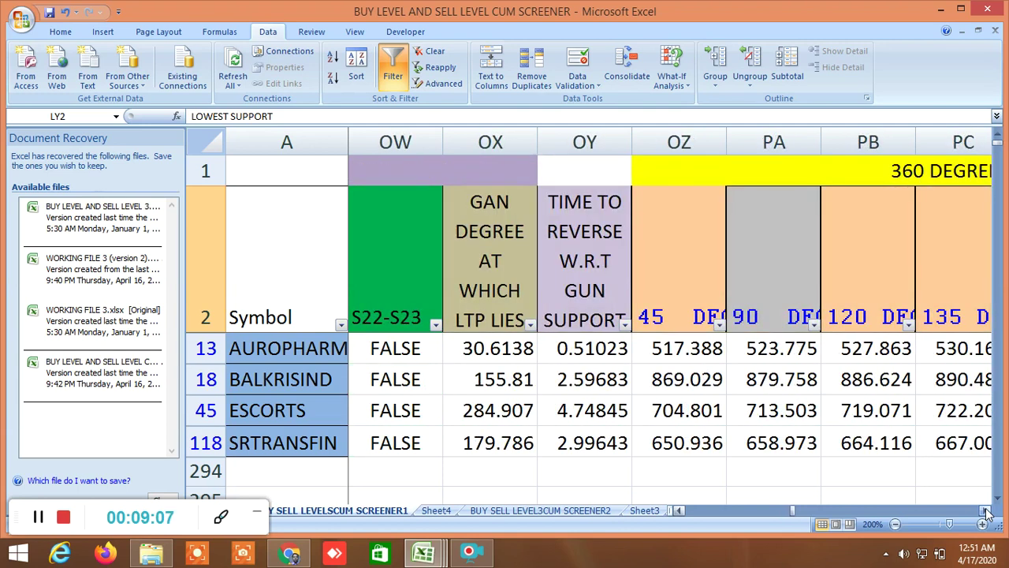
# Review the 360 DEGREE PRICE ANALYSIS UPSIDE FIRST CYCLE columns from 45 to 360 degrees
pyautogui.click(985, 510)
pyautogui.click(985, 510)
pyautogui.click(985, 510)
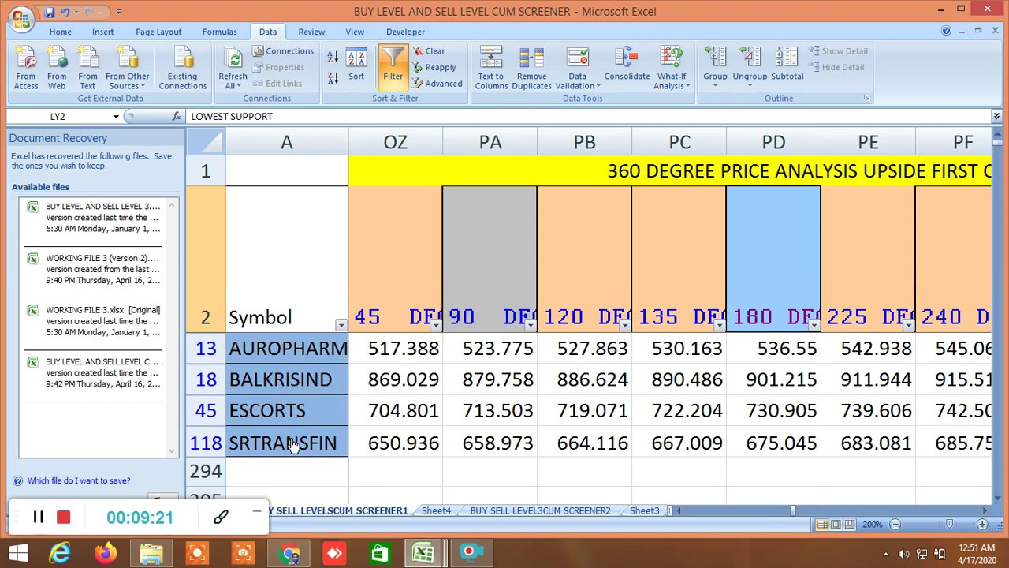
pyautogui.click(987, 513)
pyautogui.click(987, 512)
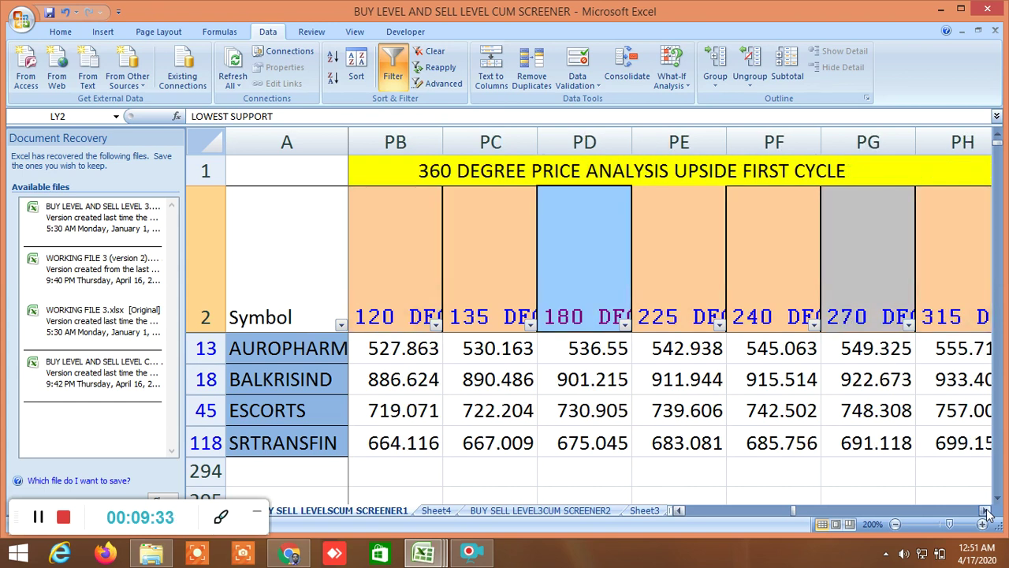
pyautogui.click(987, 513)
pyautogui.click(987, 513)
pyautogui.doubleClick(987, 512)
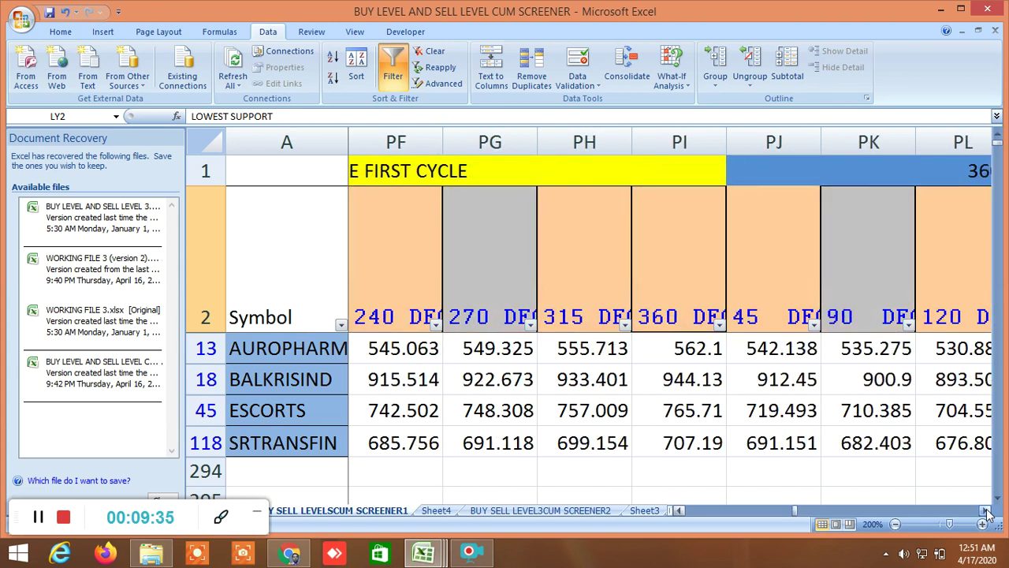
# Review the 360 DEGREE PRICE ANALYSIS DOWNSIDE FIRST CYCLE columns through the end-of-first-cycle divider
pyautogui.click(987, 512)
pyautogui.doubleClick(987, 513)
pyautogui.click(987, 513)
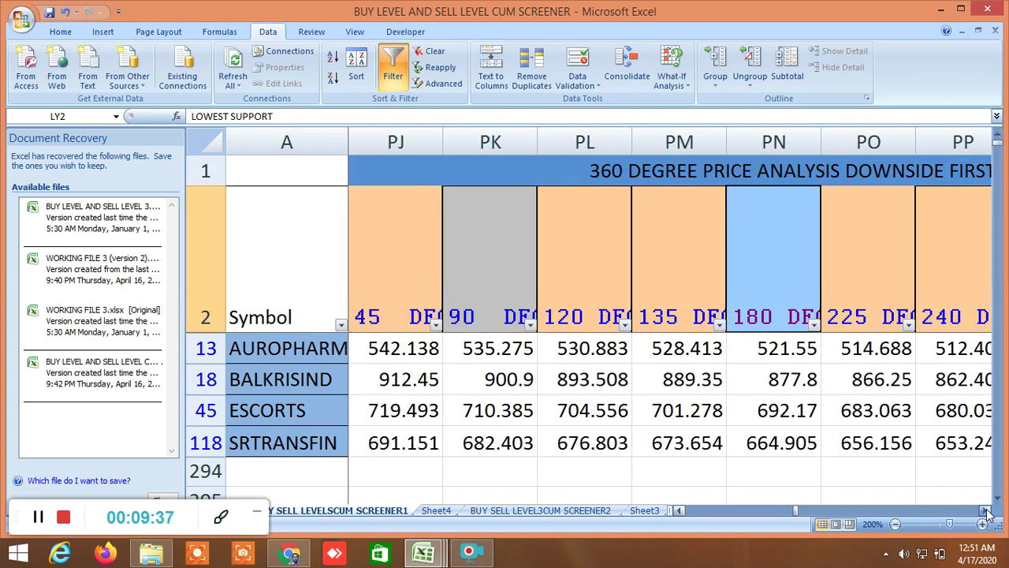
pyautogui.doubleClick(988, 512)
pyautogui.doubleClick(987, 513)
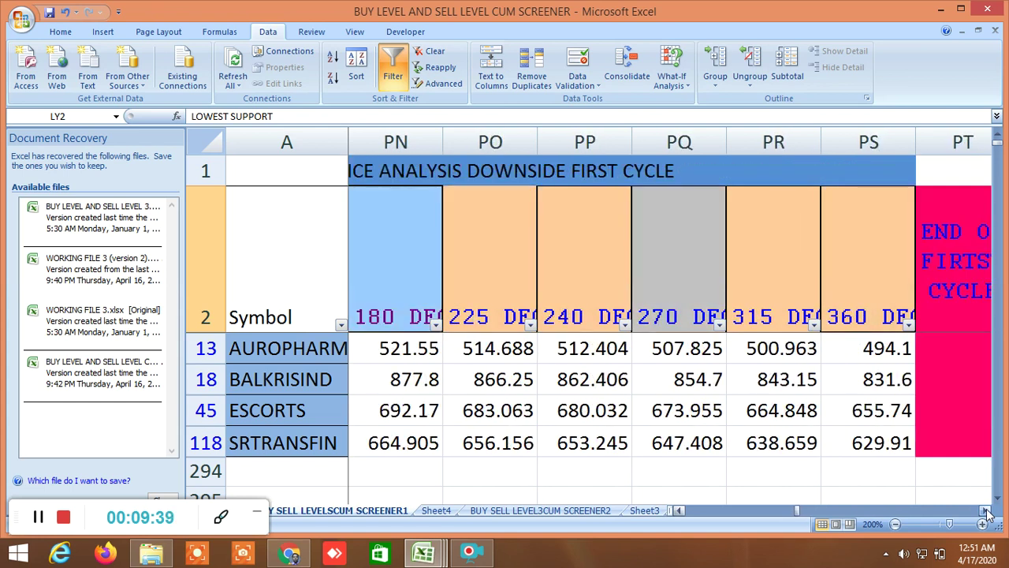
pyautogui.click(987, 512)
pyautogui.click(987, 513)
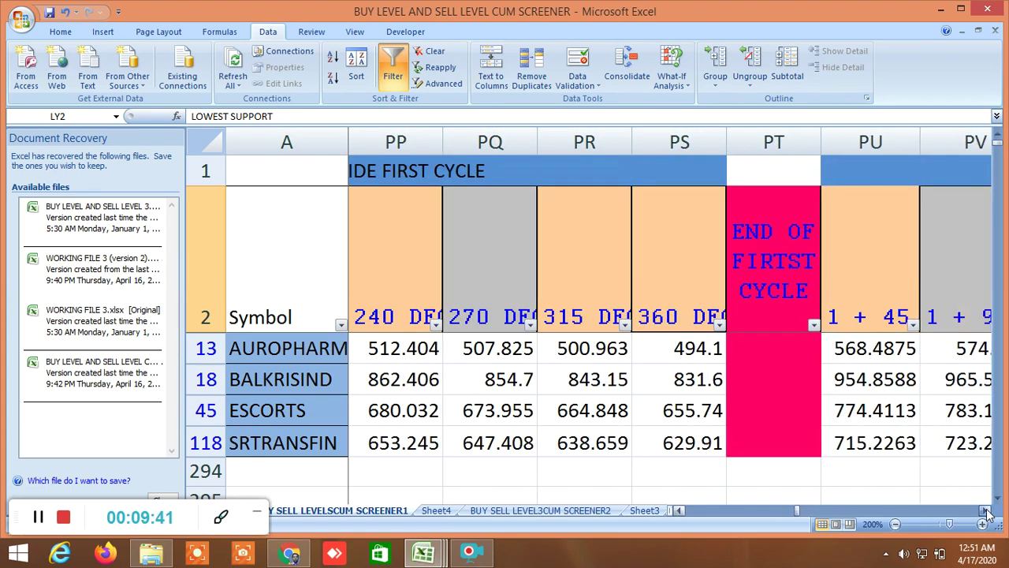
# Review the 360 DEGREE PRICE ANALYSIS UPSIDE SECOND CYCLE columns through 1 + 360
pyautogui.tripleClick(987, 513)
pyautogui.click(987, 512)
pyautogui.click(987, 512)
pyautogui.doubleClick(987, 513)
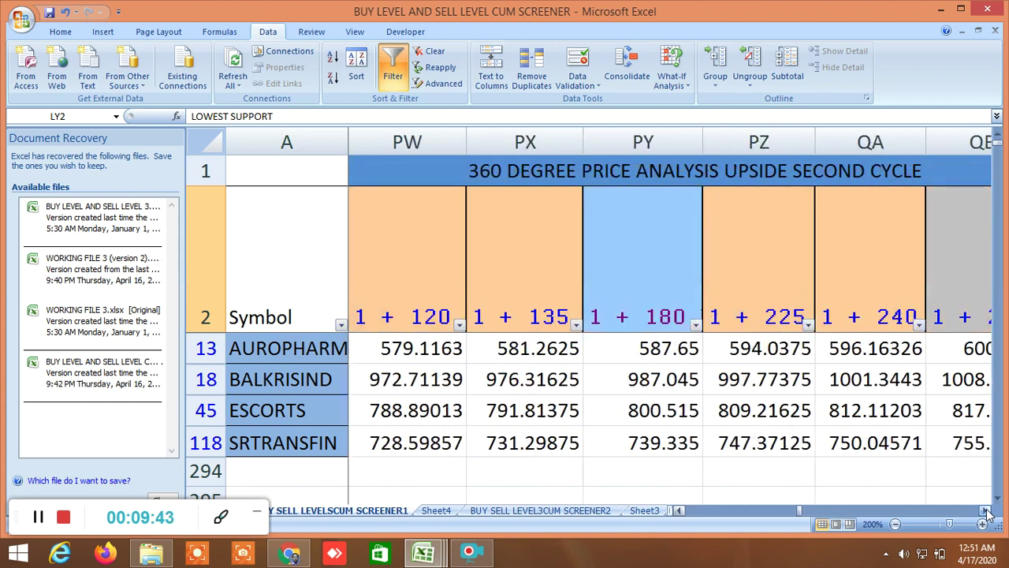
pyautogui.click(987, 513)
pyautogui.tripleClick(987, 512)
pyautogui.click(987, 513)
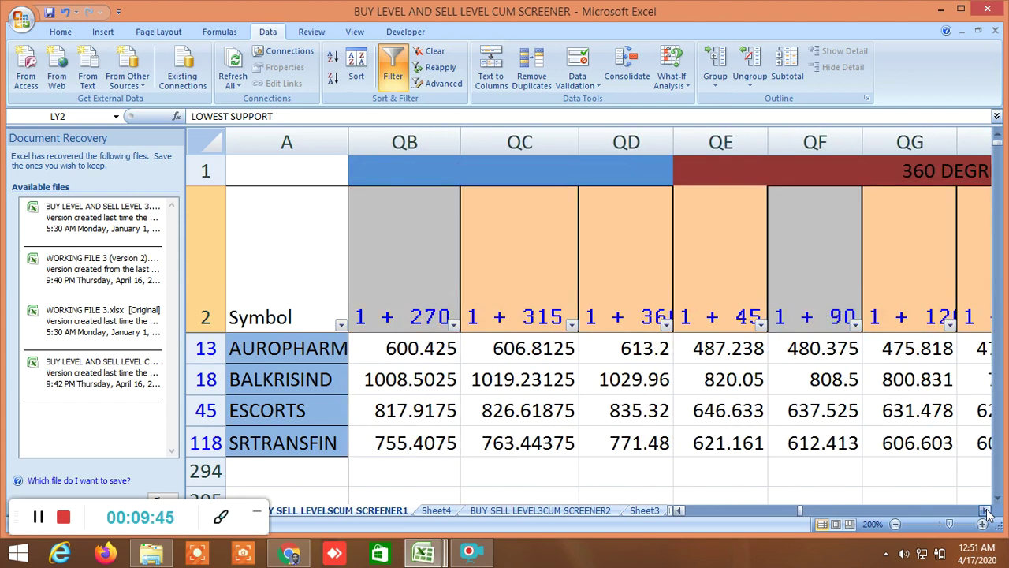
# Review the 360-degree downside second cycle columns through the END OF SECOND CYCLE divider
pyautogui.tripleClick(987, 512)
pyautogui.click(987, 512)
pyautogui.tripleClick(987, 512)
pyautogui.click(987, 512)
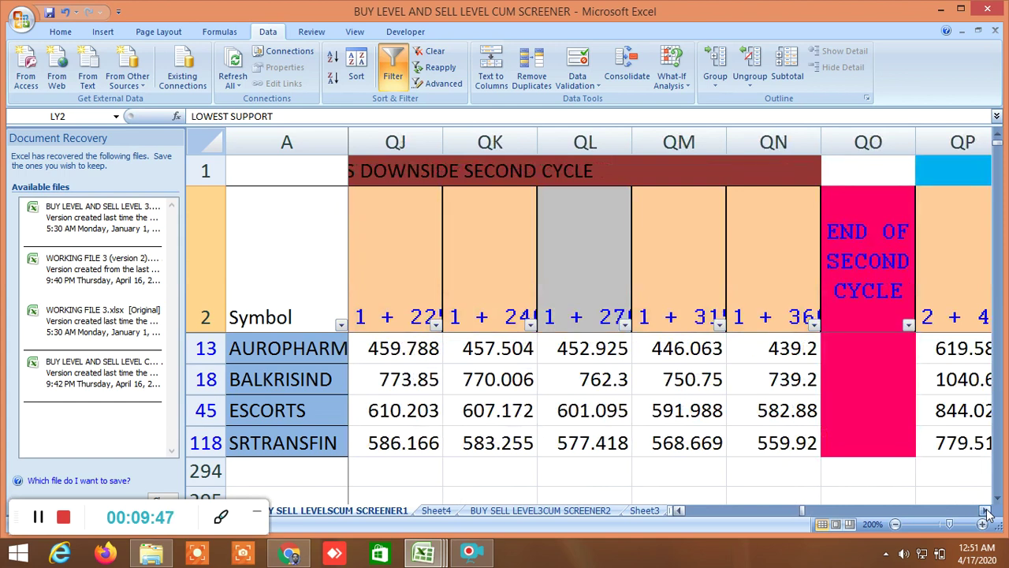
# Examine the 360-degree upside price analysis columns that follow the second cycle, from 2 + 45 to 2 + 360
pyautogui.click(987, 513)
pyautogui.doubleClick(987, 513)
pyautogui.click(987, 512)
pyautogui.click(987, 513)
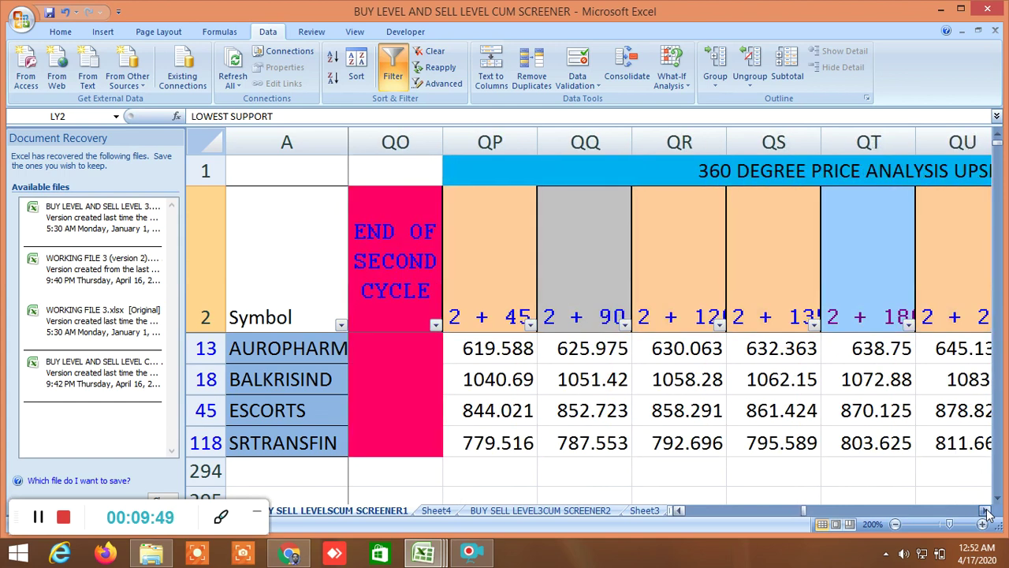
pyautogui.doubleClick(987, 512)
pyautogui.click(987, 512)
pyautogui.tripleClick(987, 512)
pyautogui.doubleClick(987, 512)
pyautogui.doubleClick(987, 512)
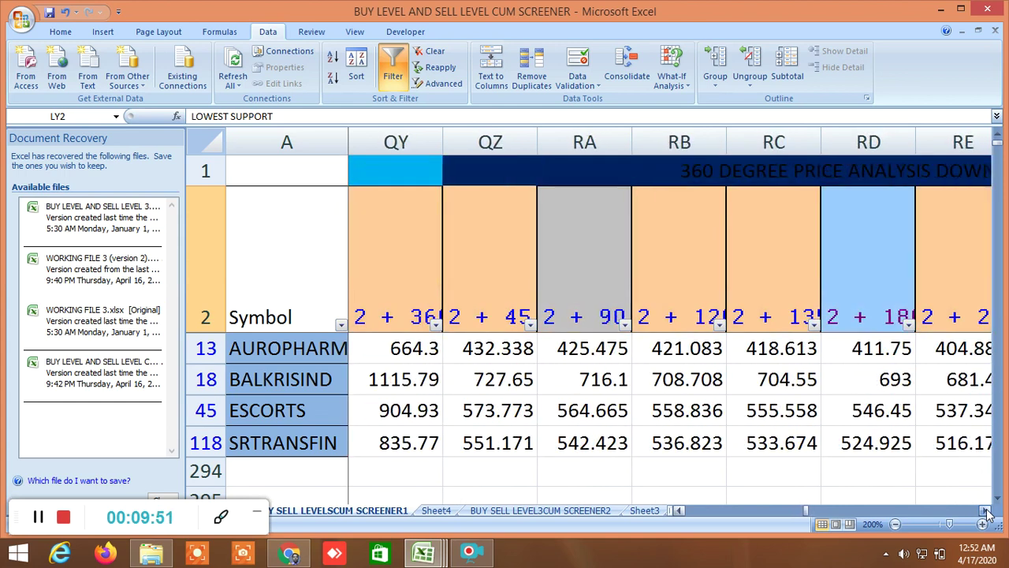
# Review the remaining downside 2 + degree columns and the 360 DEGREE ANALYSIS WITH DIFFERENCE UPSIDE section
pyautogui.doubleClick(987, 512)
pyautogui.tripleClick(987, 513)
pyautogui.click(987, 513)
pyautogui.doubleClick(987, 513)
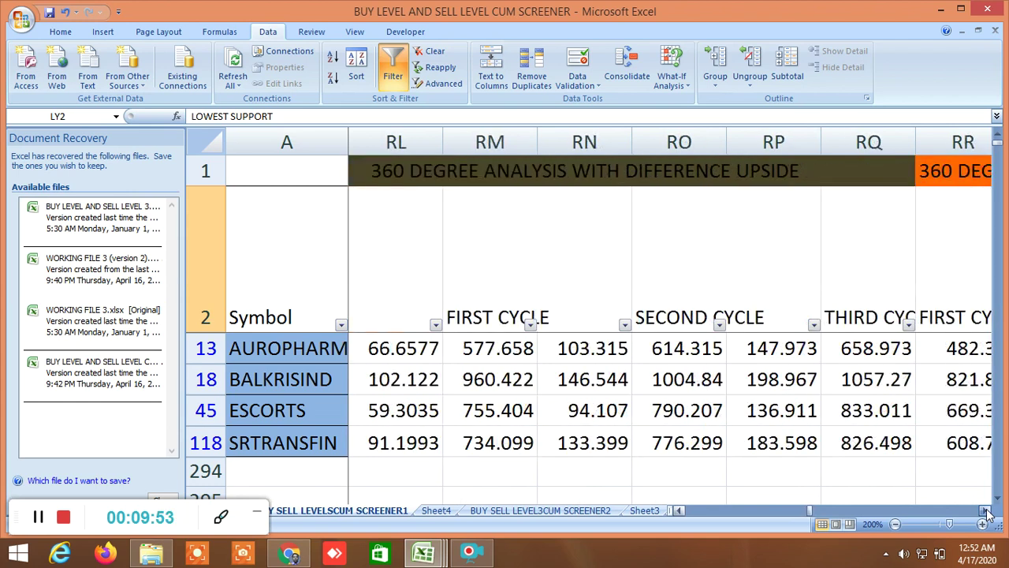
# Go past the remaining 360-degree cycle columns to the GANN TIME INTRADAY column and the buy entry, T1 and T2 columns
pyautogui.doubleClick(987, 512)
pyautogui.tripleClick(987, 513)
pyautogui.doubleClick(987, 513)
pyautogui.tripleClick(987, 512)
pyautogui.tripleClick(987, 513)
pyautogui.click(987, 512)
pyautogui.click(987, 512)
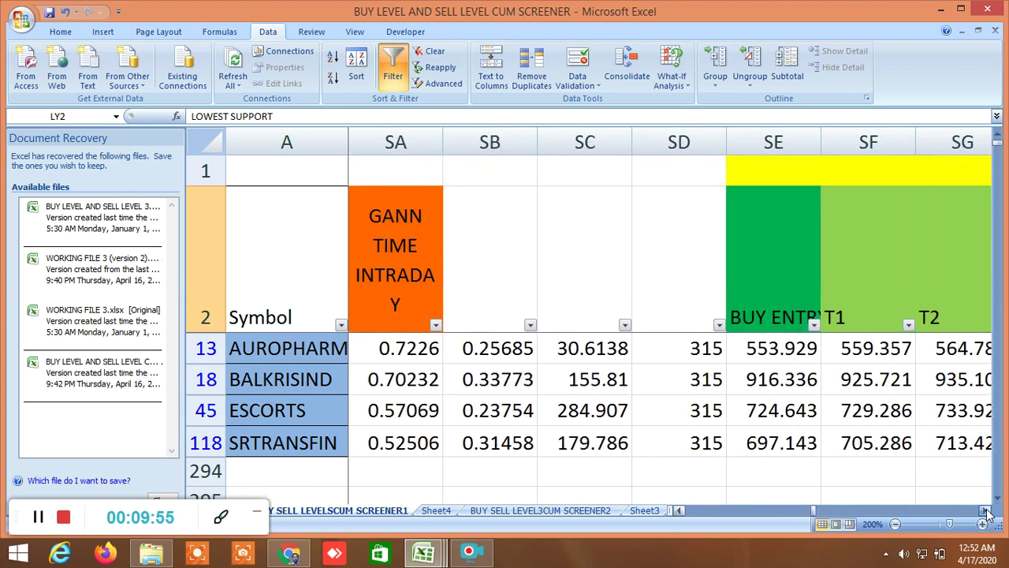
# Inspect the BUY SELL LEVELS ACCORDING TO NUMBER VIBRATION 7 heading and its BUY ENTRY column header
pyautogui.doubleClick(987, 512)
pyautogui.click(987, 512)
pyautogui.click(987, 512)
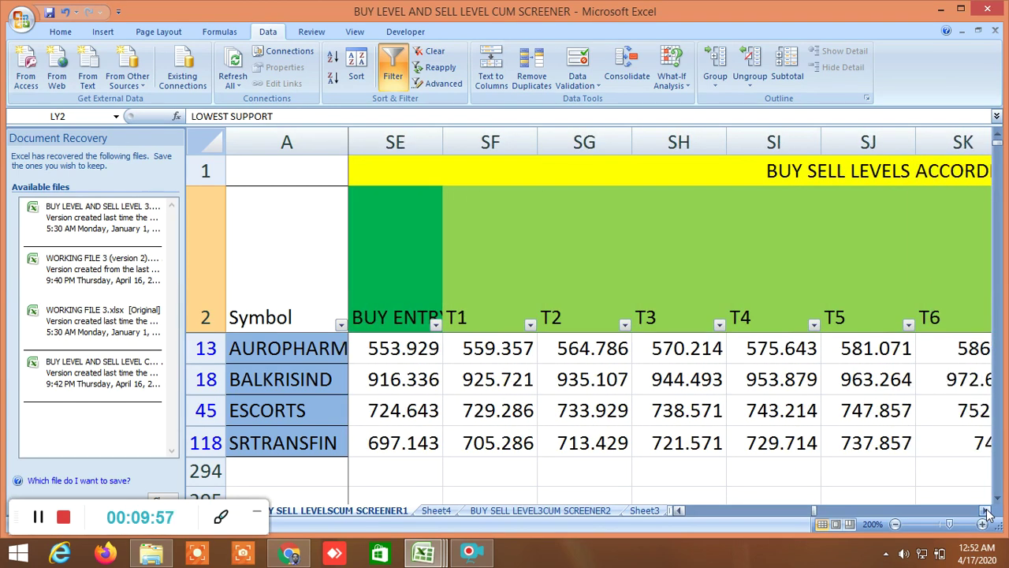
pyautogui.click(808, 172)
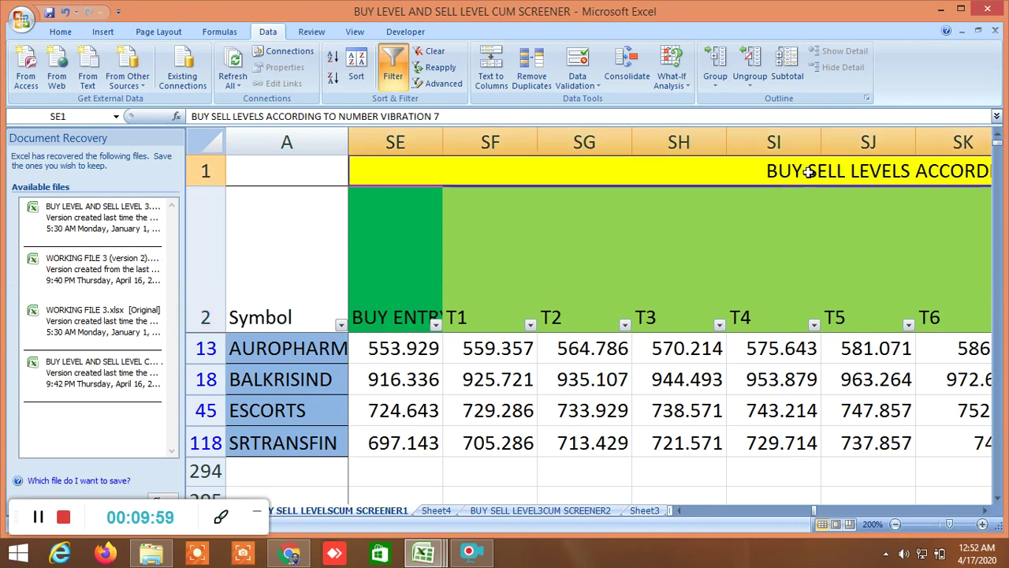
pyautogui.click(395, 285)
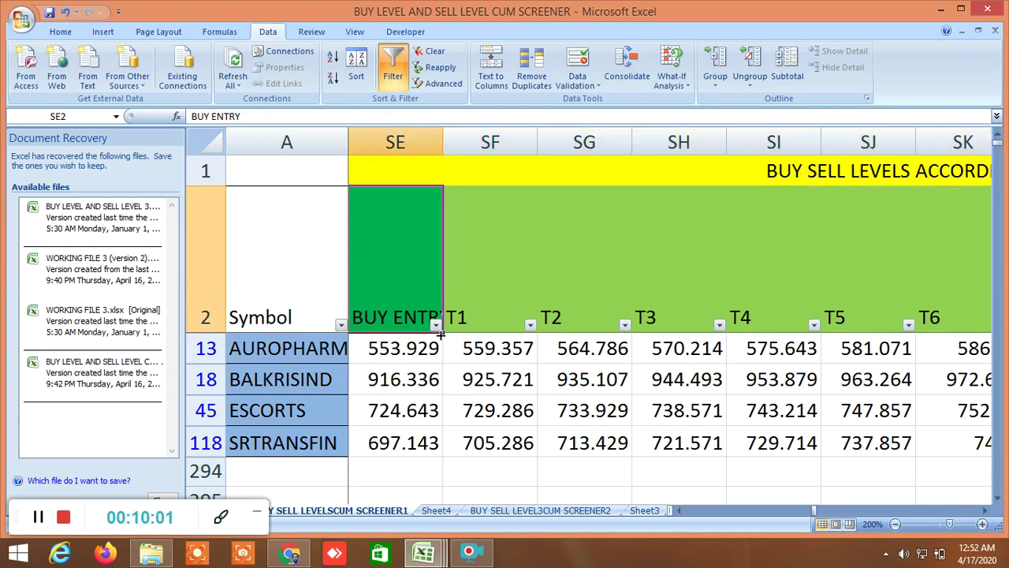
# Review the number vibration 7 buy targets T1 to T6 and the SELL ENTRY column with its targets T1 to T6
pyautogui.click(987, 512)
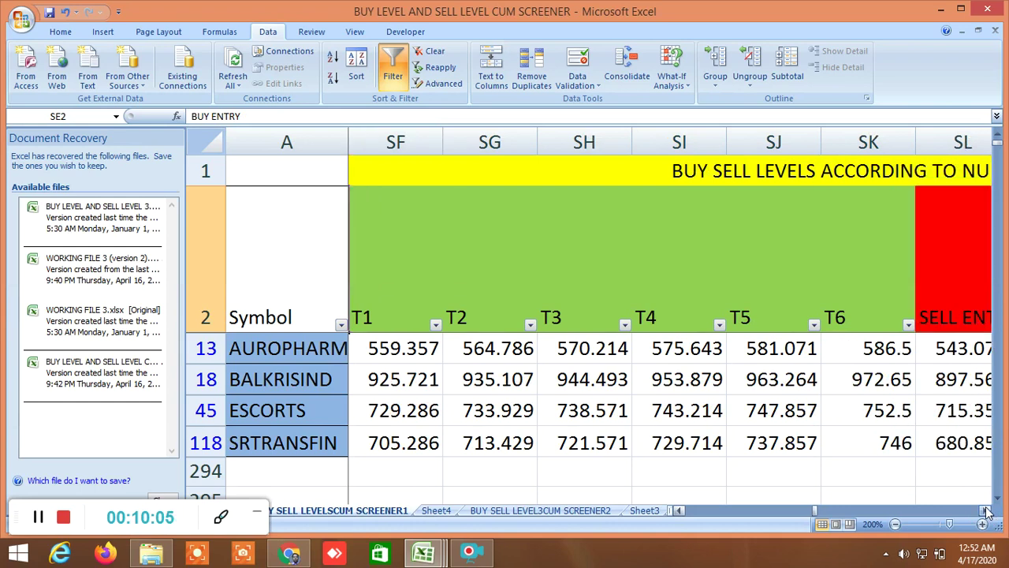
pyautogui.click(987, 513)
pyautogui.click(987, 512)
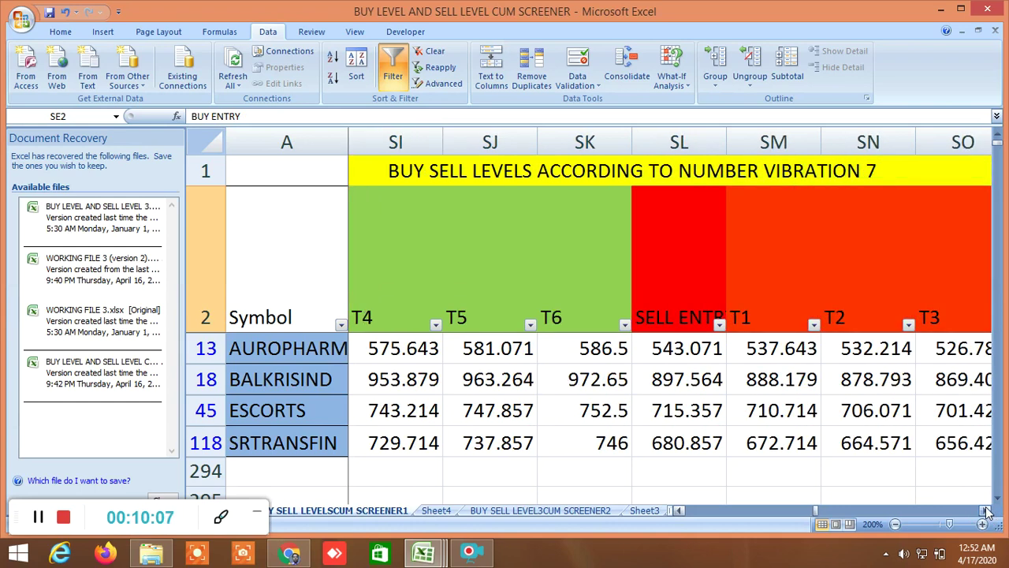
pyautogui.click(987, 512)
pyautogui.click(988, 513)
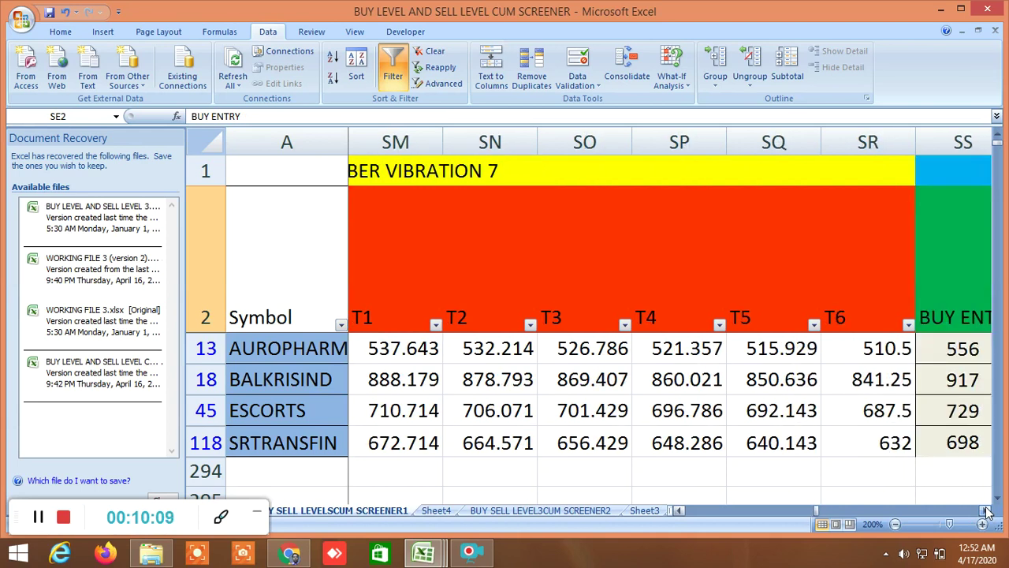
pyautogui.click(987, 513)
pyautogui.click(987, 511)
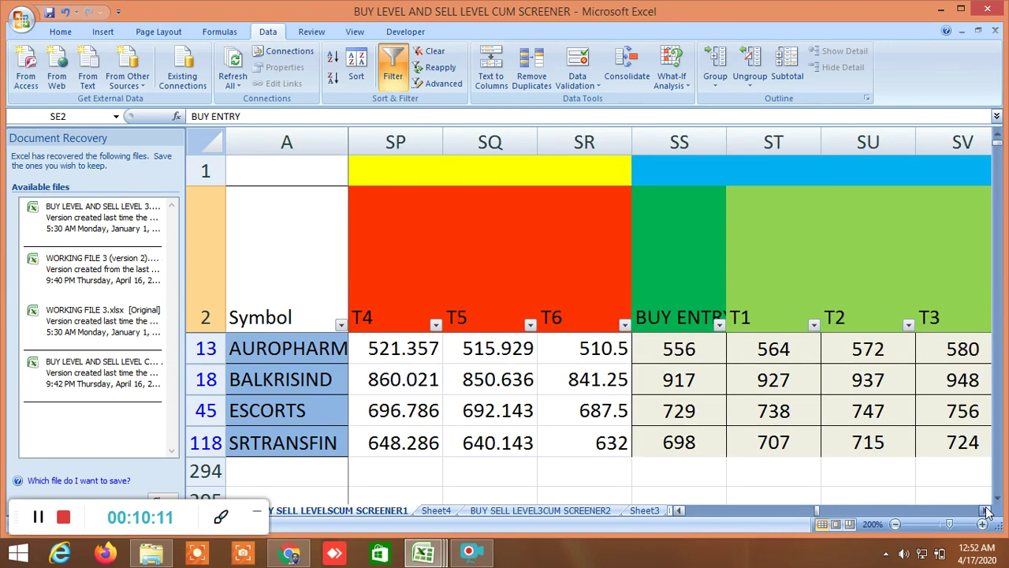
# Review the GANN SQUARE OF 12 section from BUY ENTRY and its targets T1 to T11 up to SELL ENTRY
pyautogui.click(987, 512)
pyautogui.click(987, 512)
pyautogui.click(987, 512)
pyautogui.click(987, 511)
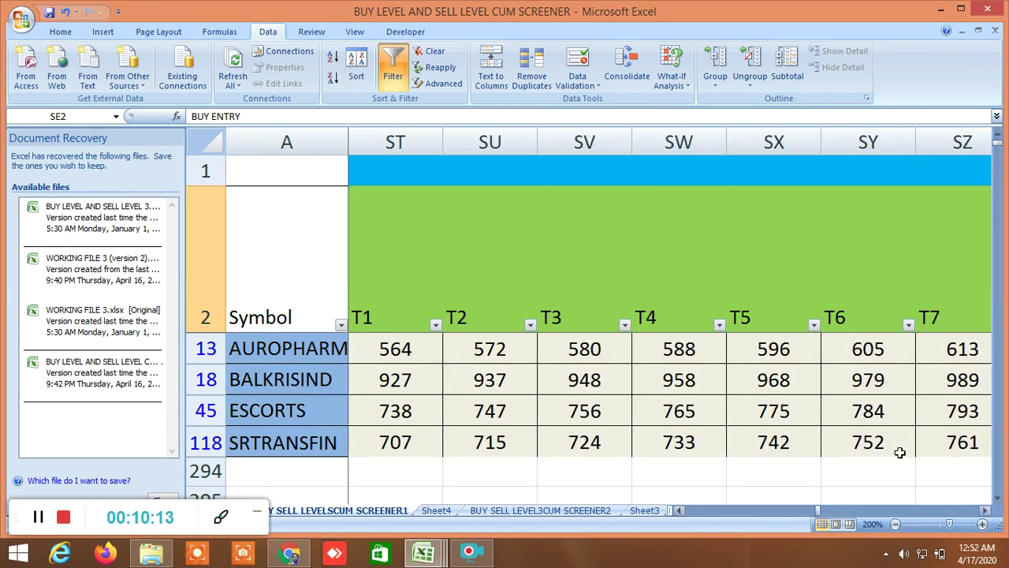
pyautogui.click(680, 510)
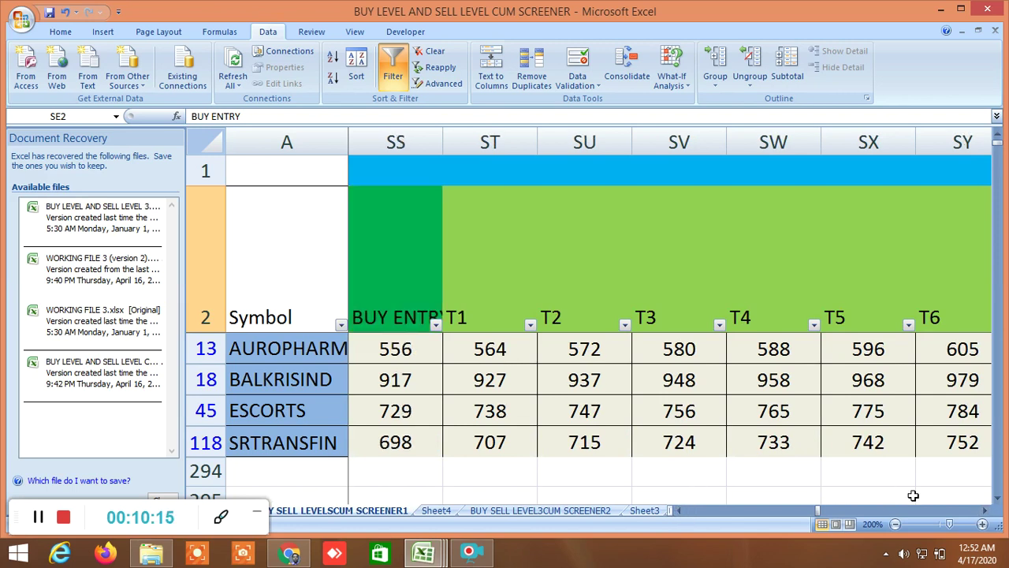
pyautogui.click(987, 511)
pyautogui.click(987, 511)
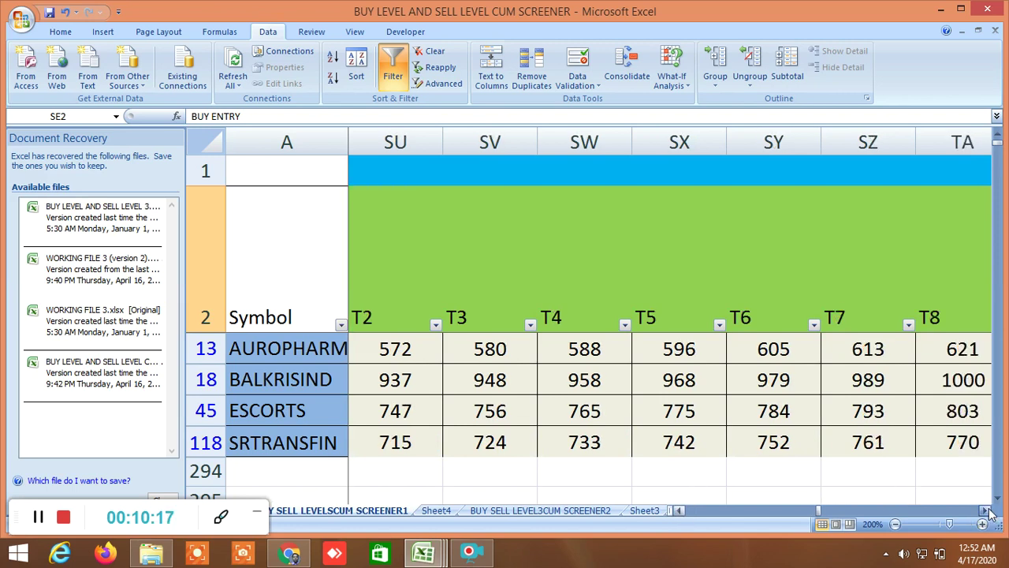
pyautogui.click(987, 511)
pyautogui.click(988, 512)
pyautogui.click(987, 512)
pyautogui.click(987, 511)
pyautogui.click(987, 512)
pyautogui.click(987, 512)
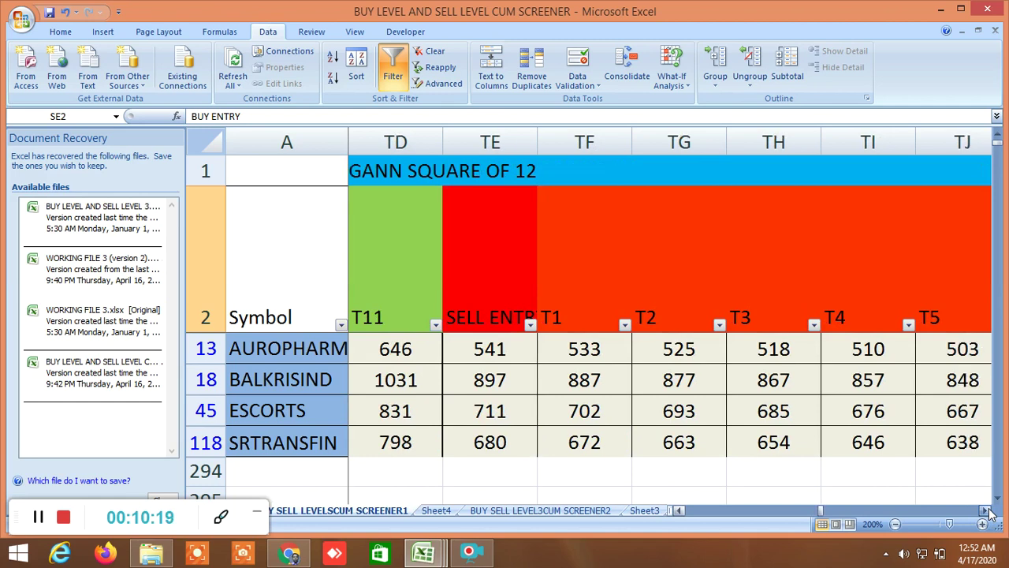
# Check the remaining GANN SQUARE OF 12 sell targets through T11 at the end of the section
pyautogui.click(987, 512)
pyautogui.click(987, 511)
pyautogui.click(988, 512)
pyautogui.click(987, 512)
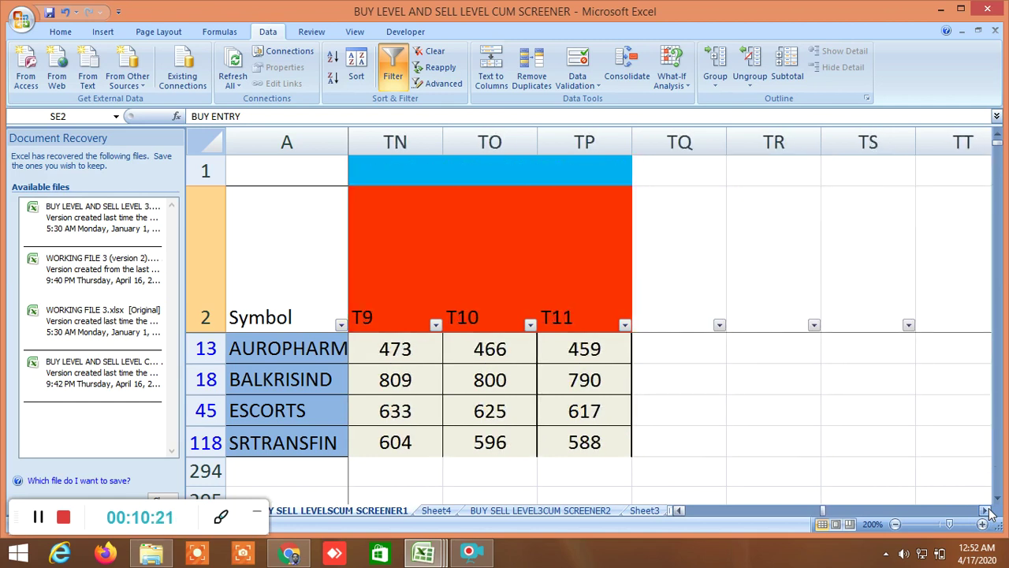
# Return to the sheet's first columns and locate the NIFTY &BANKNIFTY rows below the stock and commodity rows
pyautogui.moveTo(824, 512); pyautogui.dragTo(683, 517)
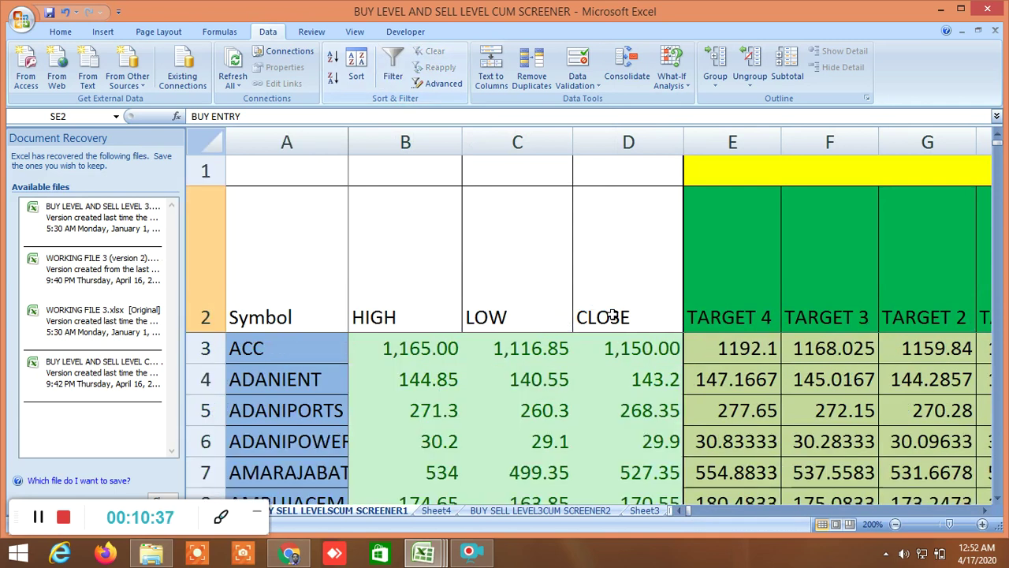
pyautogui.scroll(-5, 652, 370)
pyautogui.scroll(-15, 651, 370)
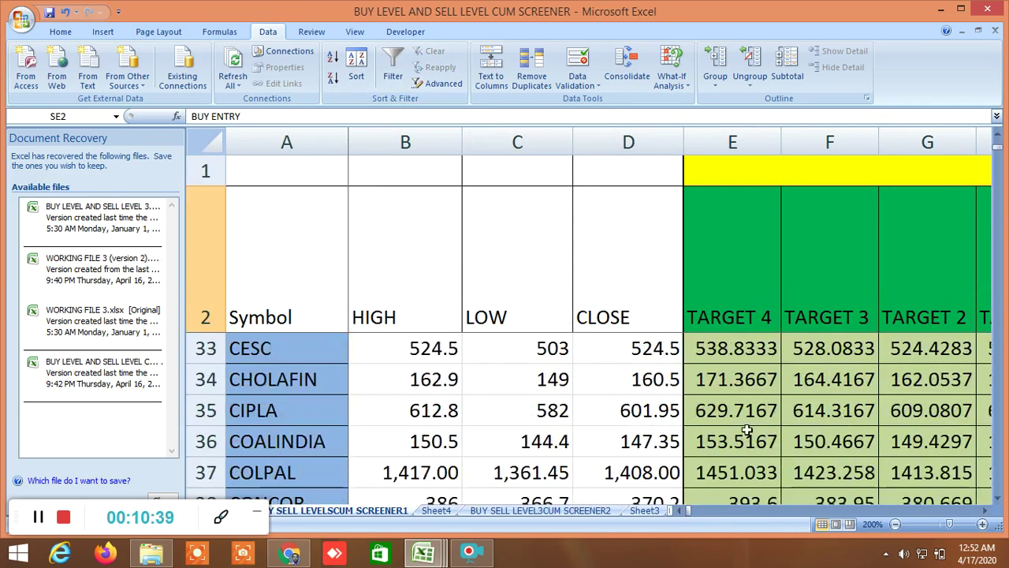
pyautogui.scroll(-20, 771, 435)
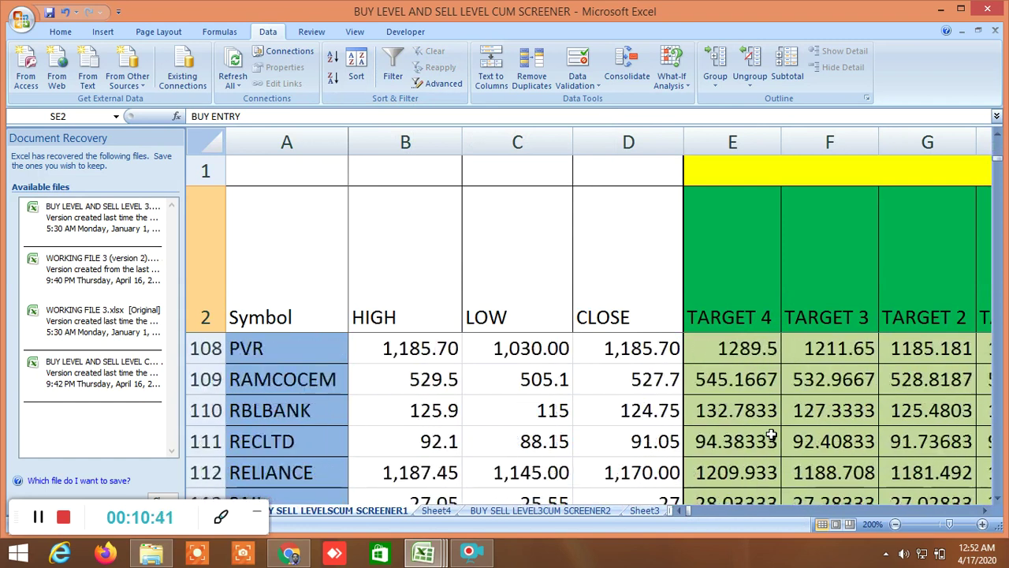
pyautogui.scroll(-5, 771, 434)
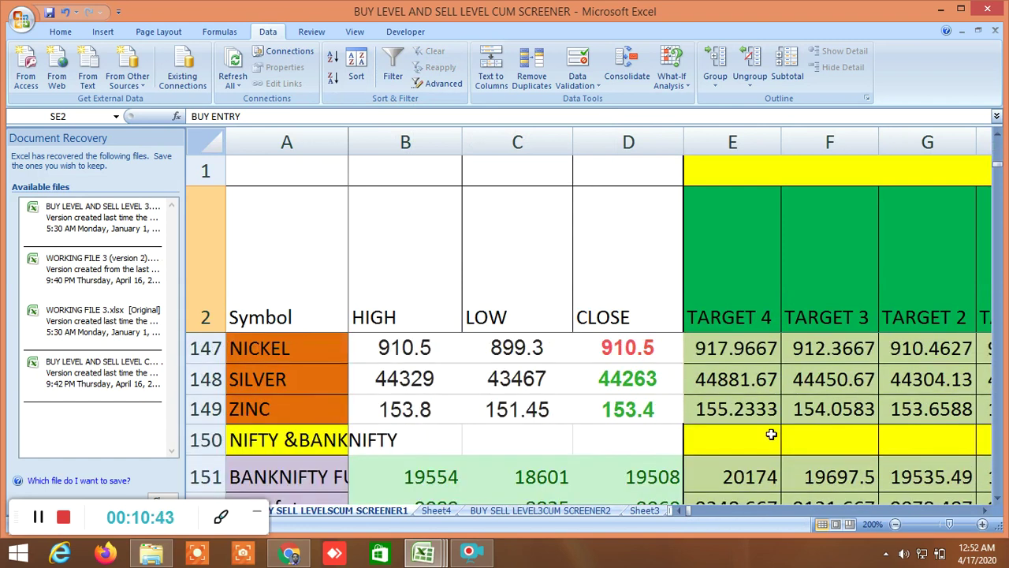
pyautogui.scroll(1, 771, 435)
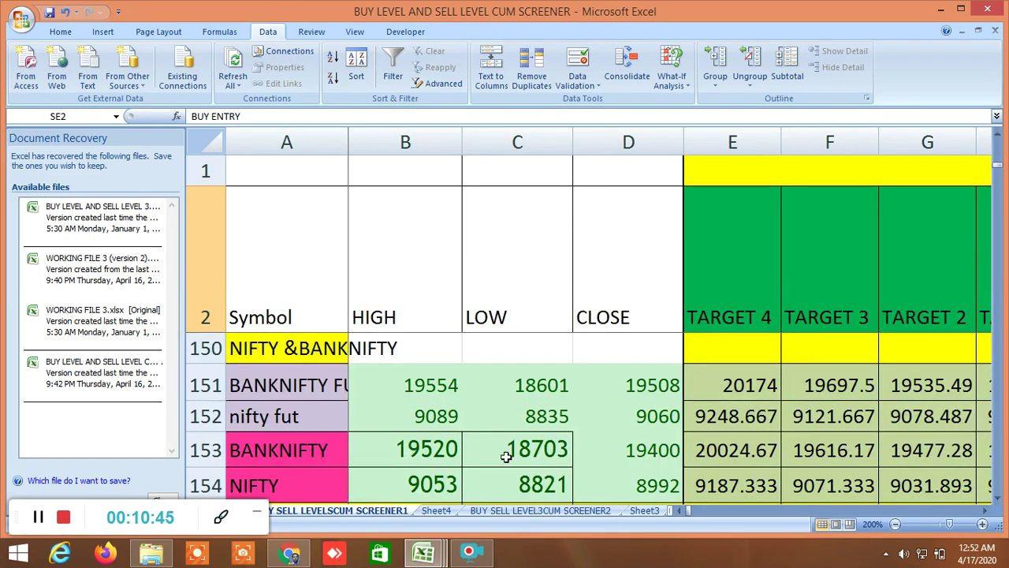
# Review the BUY ABOVE and Sell below levels and their targets for the BANKNIFTY and NIFTY rows
pyautogui.click(986, 514)
pyautogui.click(986, 514)
pyautogui.click(987, 513)
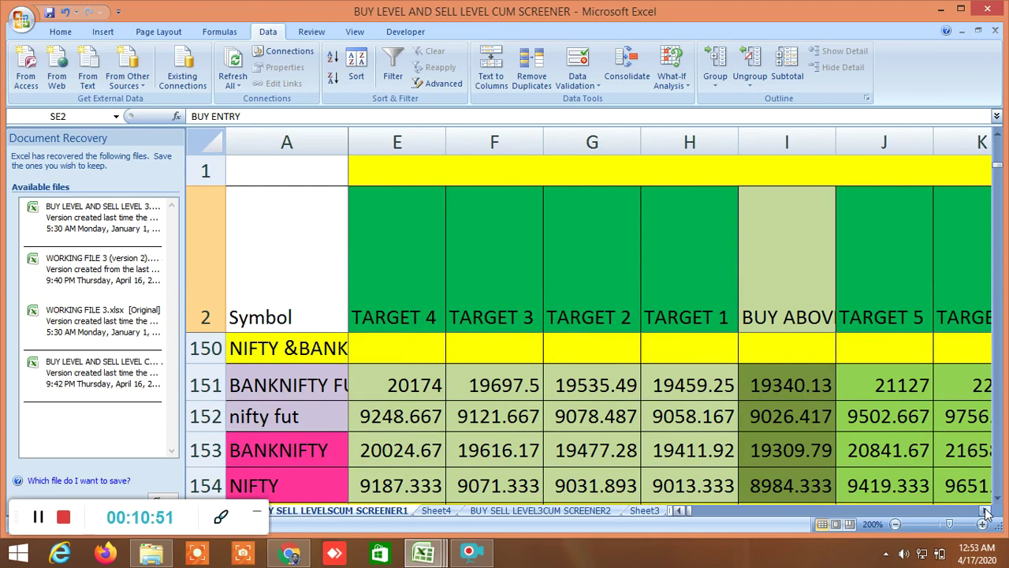
pyautogui.click(987, 513)
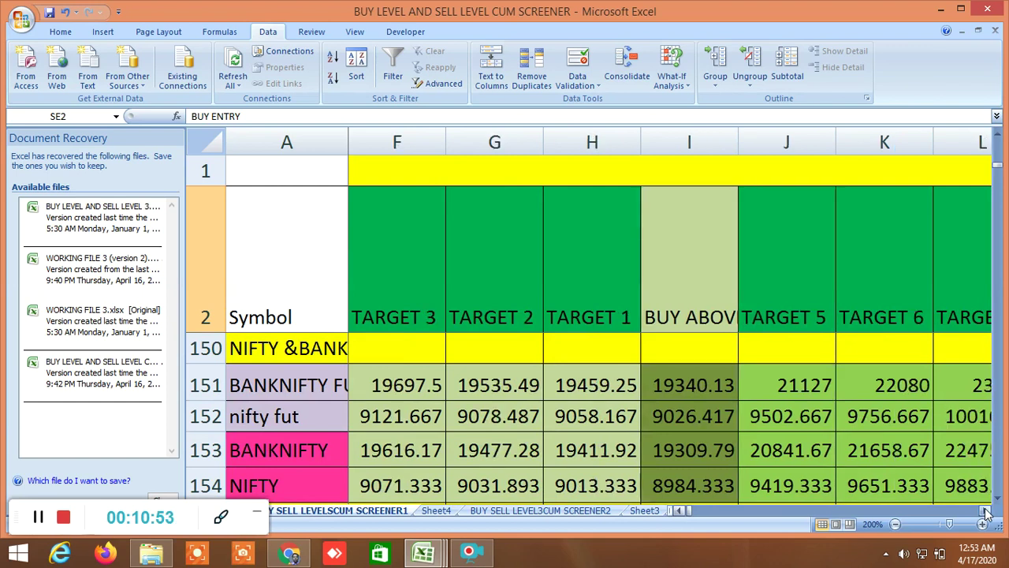
pyautogui.click(987, 513)
pyautogui.click(986, 514)
pyautogui.click(987, 514)
pyautogui.click(986, 513)
pyautogui.click(987, 513)
pyautogui.click(986, 514)
pyautogui.click(986, 513)
pyautogui.click(987, 513)
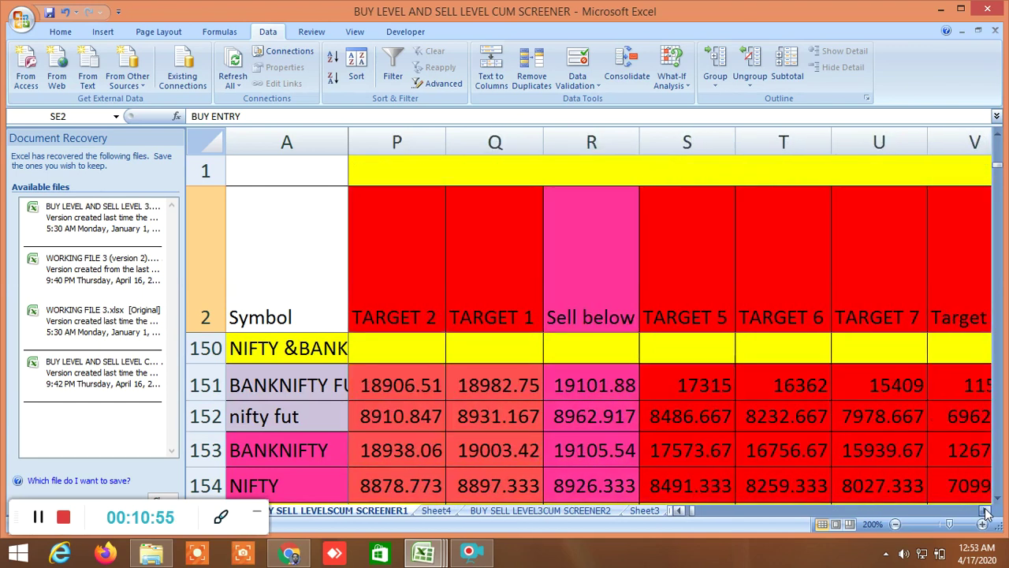
# Examine the LTP versus target columns for the index rows, from LTP>TARGET 4 to LTP>TARGET 7
pyautogui.click(986, 513)
pyautogui.click(986, 514)
pyautogui.click(987, 513)
pyautogui.click(986, 514)
pyautogui.click(986, 513)
pyautogui.click(986, 513)
pyautogui.click(986, 513)
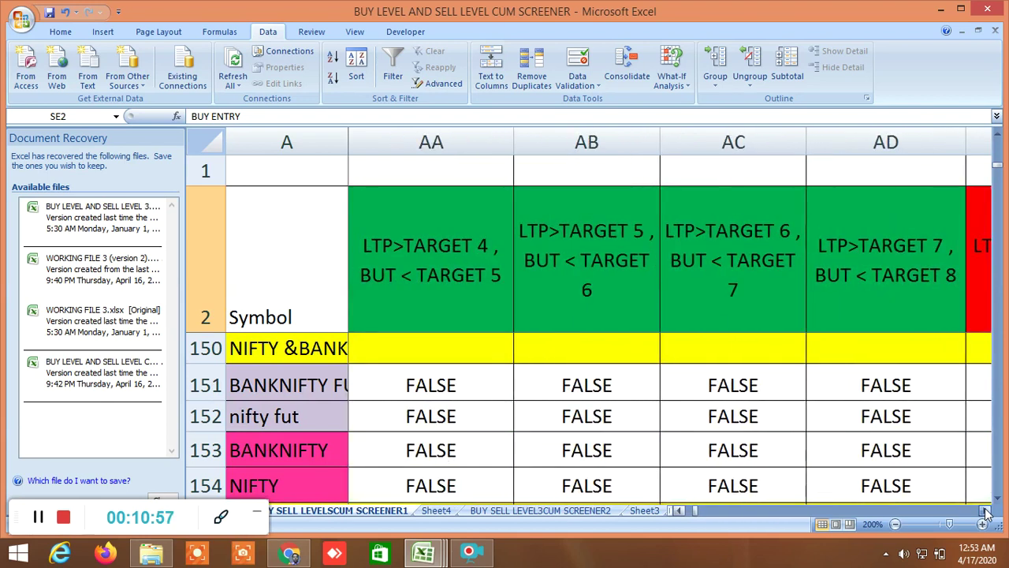
# Review buy TARGET 1 to 3, SELL BELOW and sell TARGET 1 to 3 under the teal BUY LEVEL AND SELL LEVELS heading for the index rows
pyautogui.click(986, 513)
pyautogui.click(986, 513)
pyautogui.click(986, 513)
pyautogui.click(986, 513)
pyautogui.click(986, 513)
pyautogui.click(986, 513)
pyautogui.click(986, 514)
pyautogui.click(986, 513)
pyautogui.click(986, 513)
pyautogui.click(986, 513)
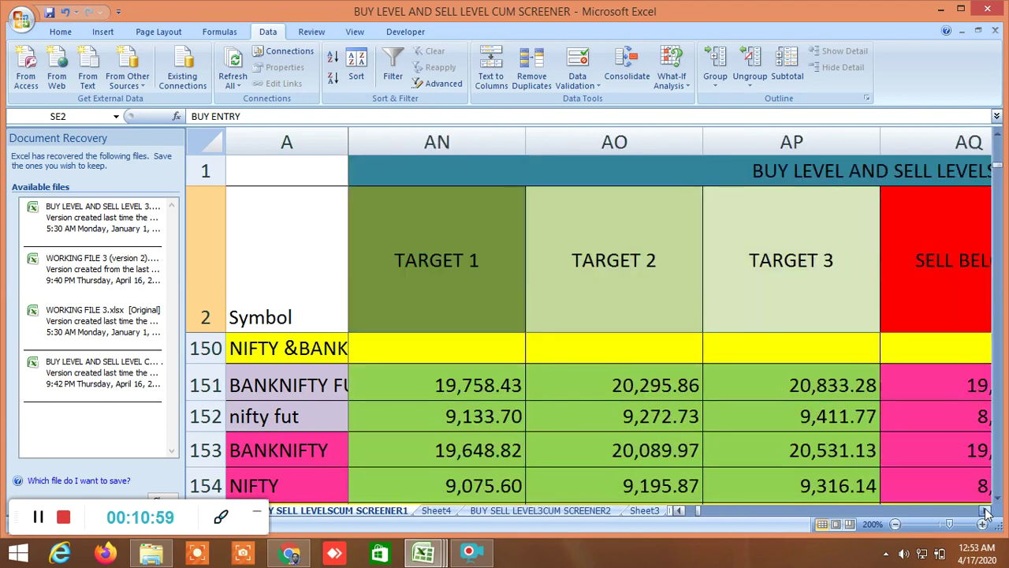
pyautogui.click(986, 514)
pyautogui.click(986, 513)
pyautogui.click(986, 513)
pyautogui.click(986, 513)
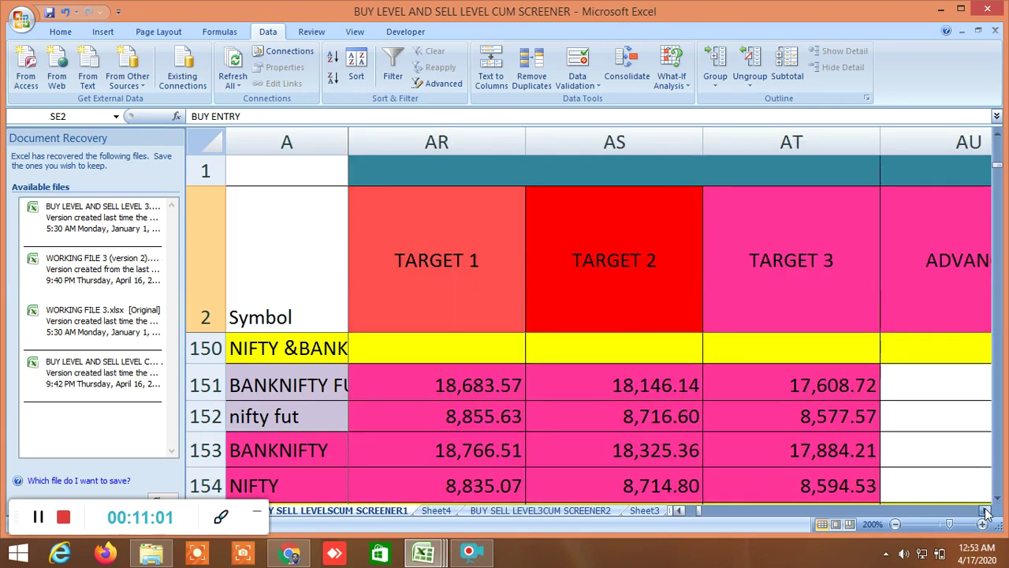
# Review the numbered PRICES columns from 1 to 21 for the BANKNIFTY and NIFTY rows
pyautogui.click(987, 514)
pyautogui.click(986, 513)
pyautogui.click(987, 513)
pyautogui.click(986, 514)
pyautogui.click(986, 513)
pyautogui.click(987, 513)
pyautogui.click(986, 514)
pyautogui.click(986, 513)
pyautogui.click(986, 513)
pyautogui.click(986, 513)
pyautogui.click(987, 514)
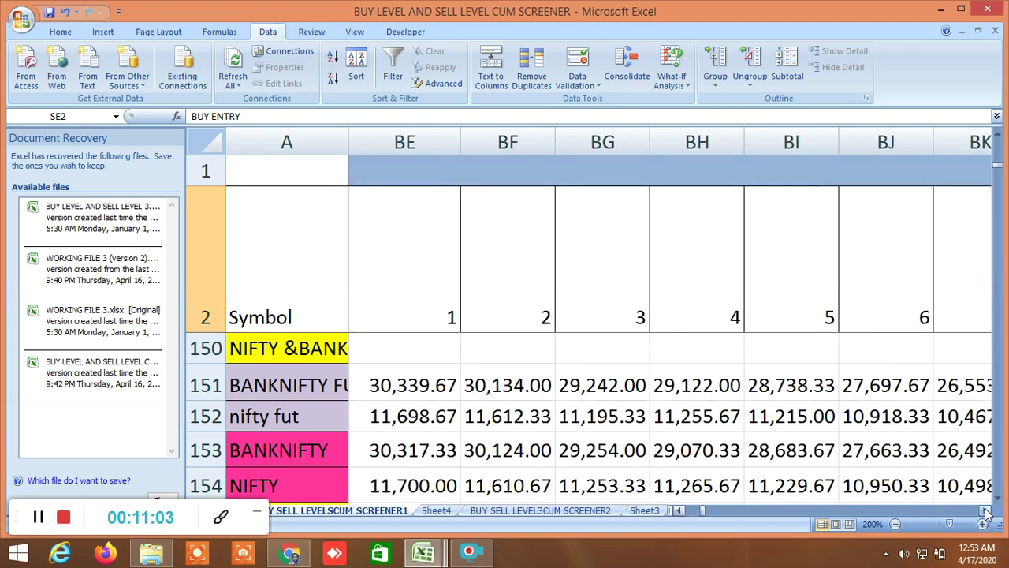
pyautogui.click(986, 513)
pyautogui.click(987, 514)
pyautogui.click(986, 513)
pyautogui.click(987, 513)
pyautogui.click(986, 514)
pyautogui.click(987, 513)
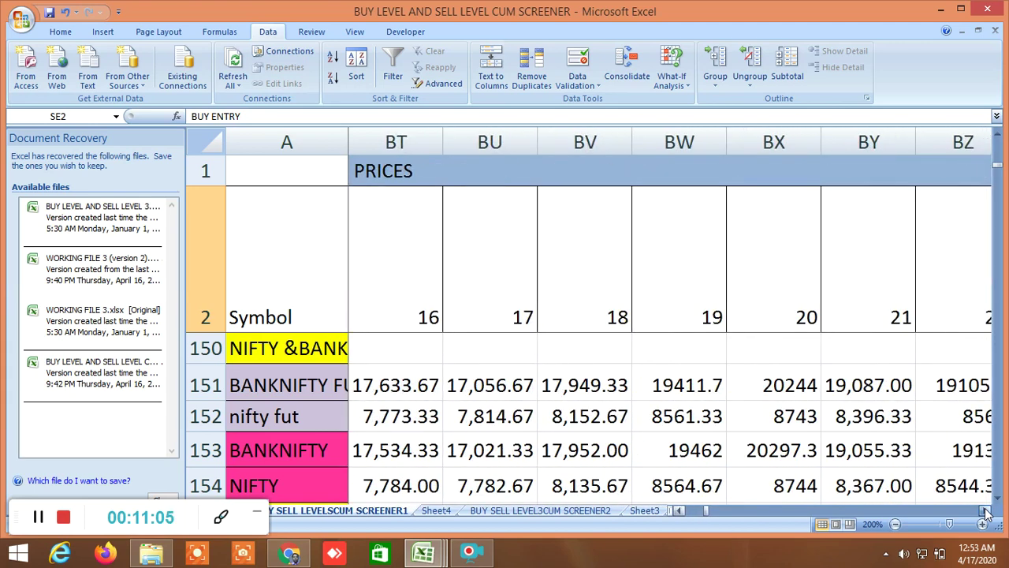
# Go past the remaining PRICES columns to the 10/20 ema CROSS and 10/20 sma CROSS buy and sell columns
pyautogui.click(986, 514)
pyautogui.click(987, 513)
pyautogui.moveTo(986, 513); pyautogui.dragTo(987, 513)
pyautogui.click(986, 513)
pyautogui.click(986, 513)
pyautogui.click(987, 514)
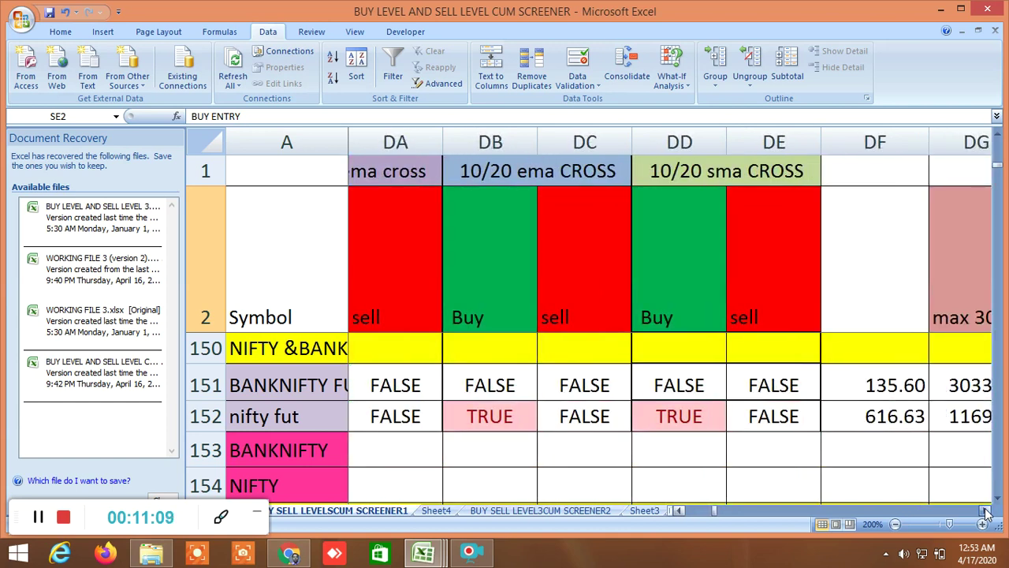
# Review the NORMDIST 30, 15, 5 and 1 columns through PROBABILITY 30 for the index rows
pyautogui.click(986, 513)
pyautogui.click(986, 513)
pyautogui.click(986, 513)
pyautogui.click(987, 513)
pyautogui.click(986, 513)
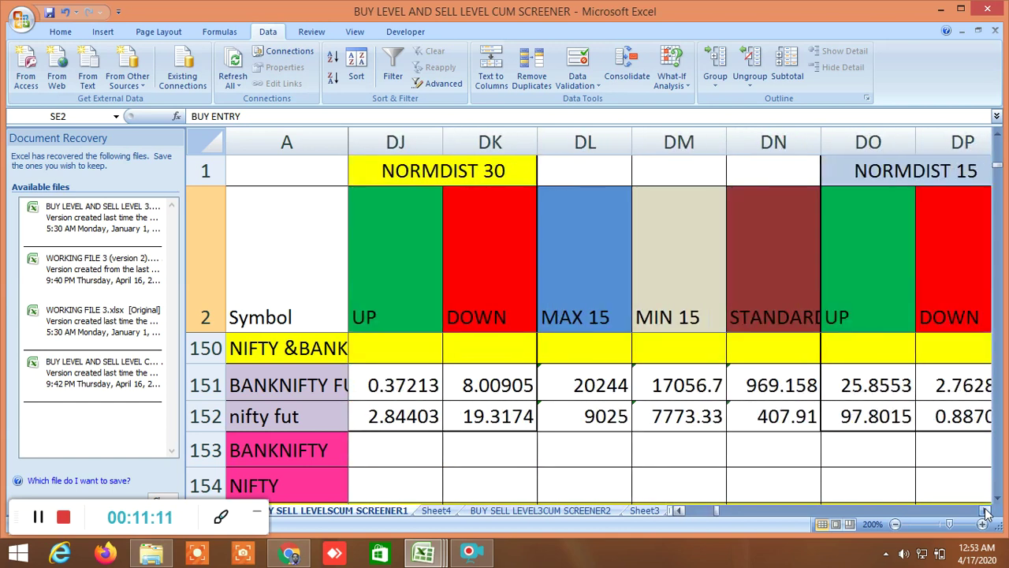
pyautogui.click(986, 514)
pyautogui.click(986, 513)
pyautogui.click(986, 514)
pyautogui.click(986, 514)
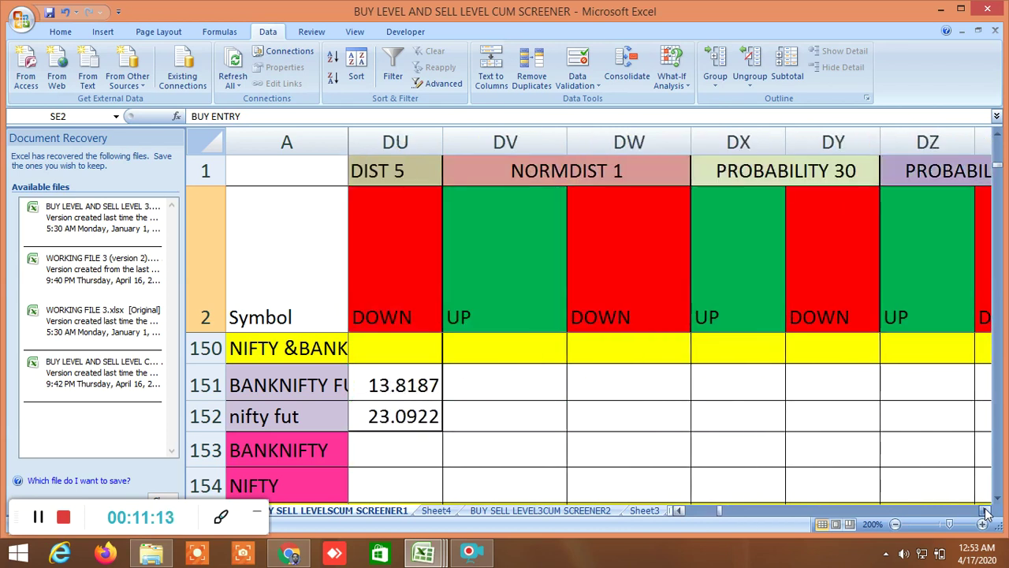
# Check the R and S levels of the BUY LEVEL AND SELL LEVELS 3 section for the index rows
pyautogui.click(986, 514)
pyautogui.click(986, 514)
pyautogui.click(986, 513)
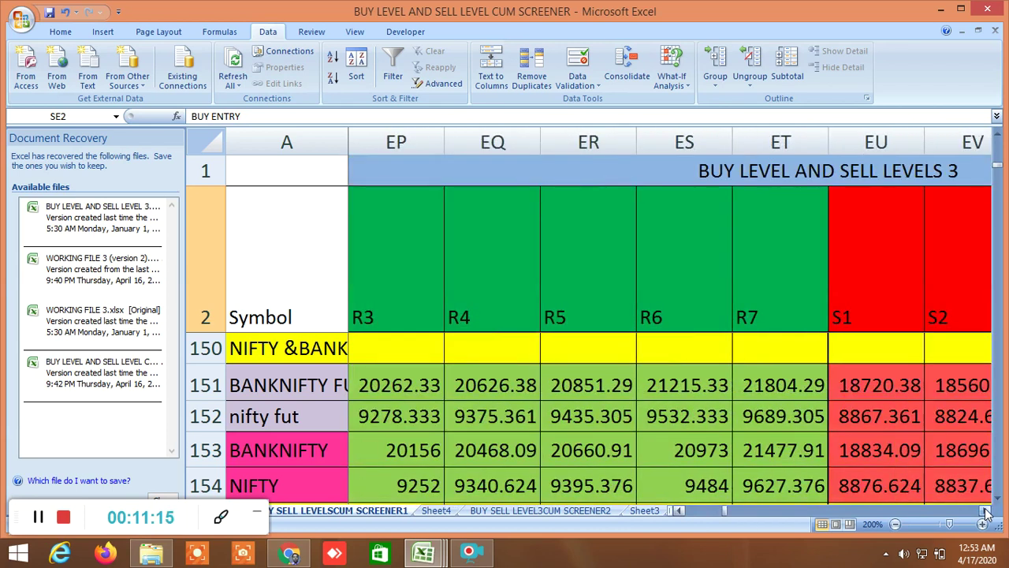
pyautogui.click(987, 514)
pyautogui.click(986, 513)
pyautogui.click(987, 513)
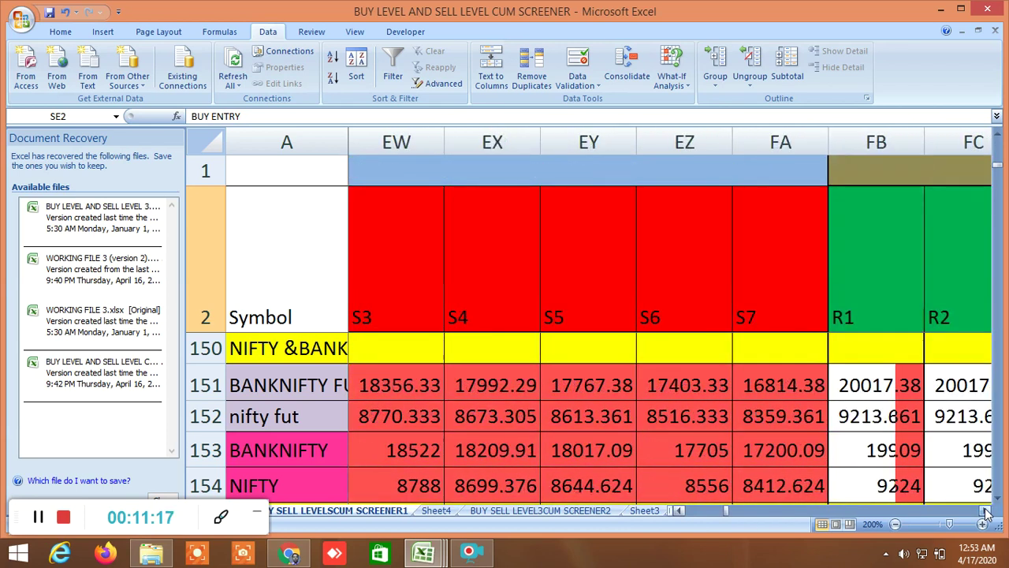
# Review the PIVOT POINT levels R1 to S3 and the LTP VS RESISTANCE SUPPORT columns for the index rows
pyautogui.click(986, 513)
pyautogui.click(986, 513)
pyautogui.click(987, 514)
pyautogui.click(986, 513)
pyautogui.click(987, 514)
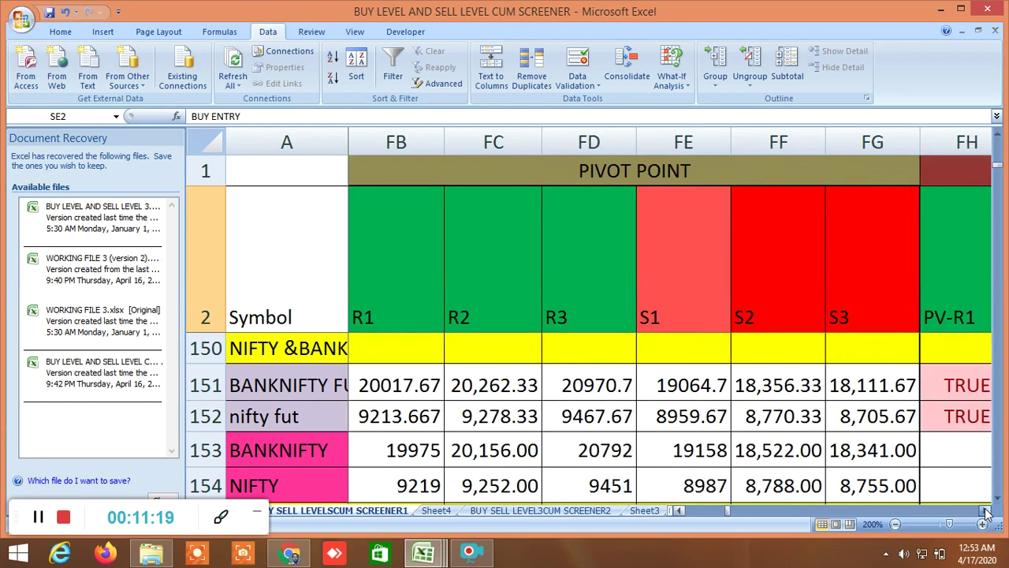
pyautogui.click(986, 514)
pyautogui.click(987, 513)
pyautogui.click(987, 513)
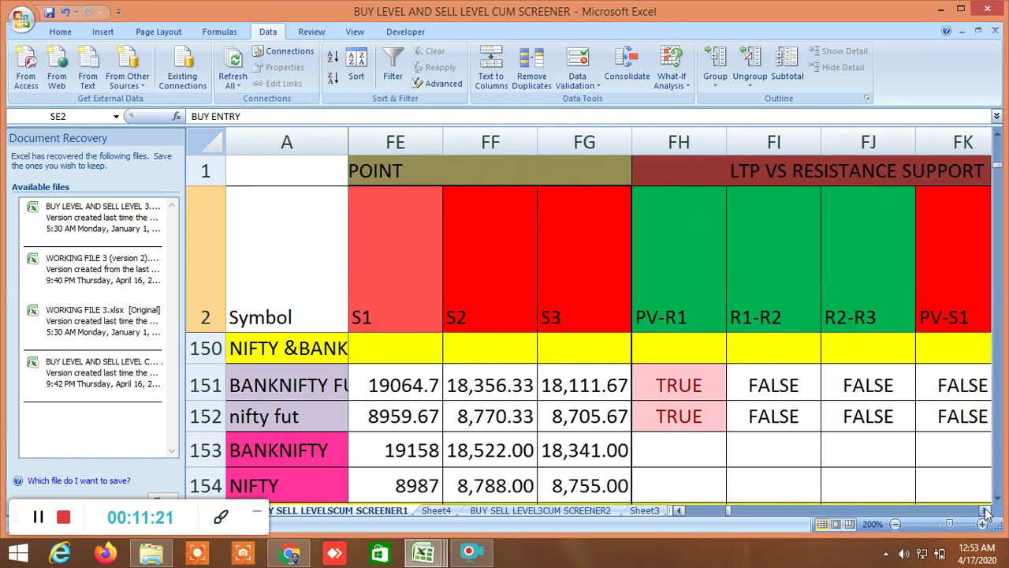
# Review the LTP VS PC CHANNEL columns, the 9 and 26 max/min columns, and the Red Cloud and CHIKOU SPAN UP columns
pyautogui.click(987, 513)
pyautogui.click(986, 513)
pyautogui.click(986, 514)
pyautogui.click(987, 513)
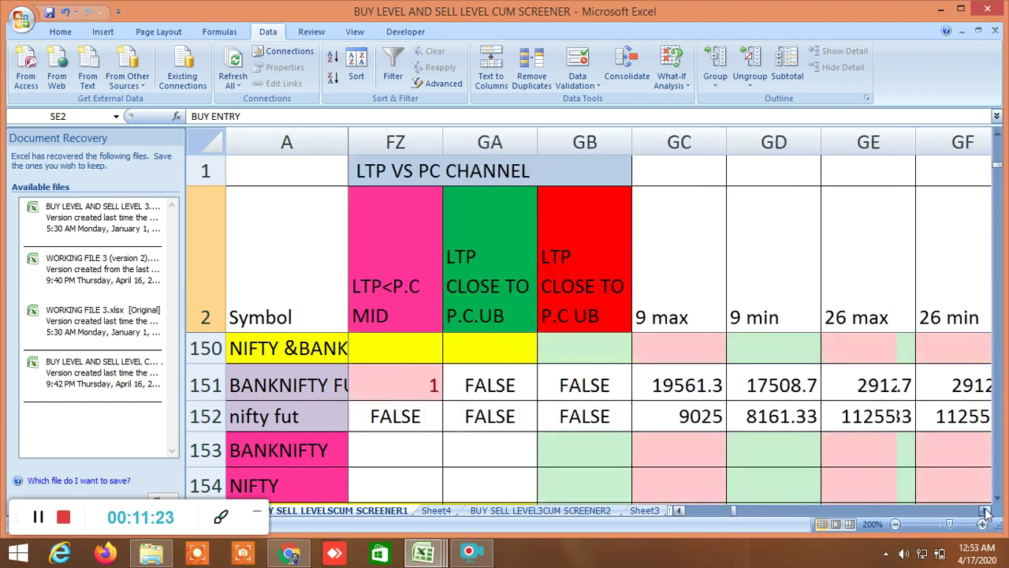
pyautogui.click(986, 513)
pyautogui.click(986, 513)
pyautogui.click(987, 513)
pyautogui.click(986, 514)
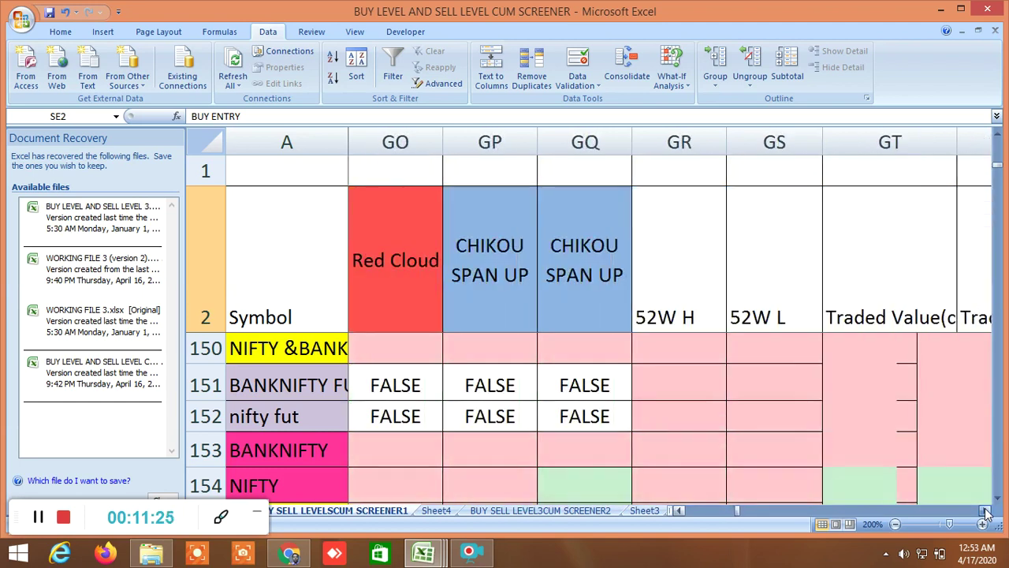
# Go past the 52W H, 52W L and Traded Value columns to the QUARTILE 5 section for the index rows
pyautogui.click(986, 513)
pyautogui.click(986, 513)
pyautogui.click(987, 513)
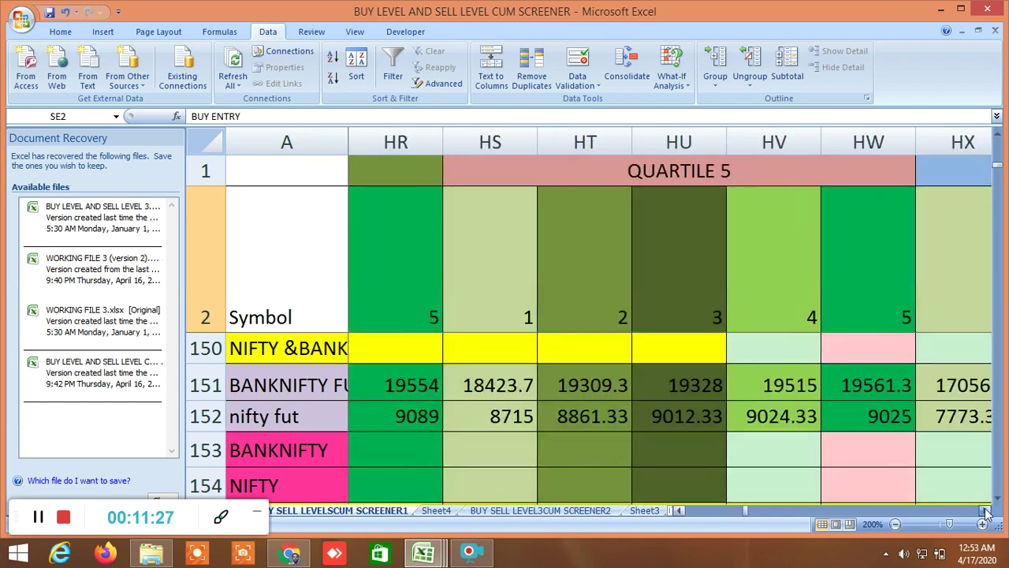
# Review the 5-30 MA CROSS and 12/26 MA and EMA columns past QUARTILE 5, up to the 45 to 270 degree levels
pyautogui.click(987, 513)
pyautogui.click(987, 514)
pyautogui.click(986, 513)
pyautogui.click(986, 514)
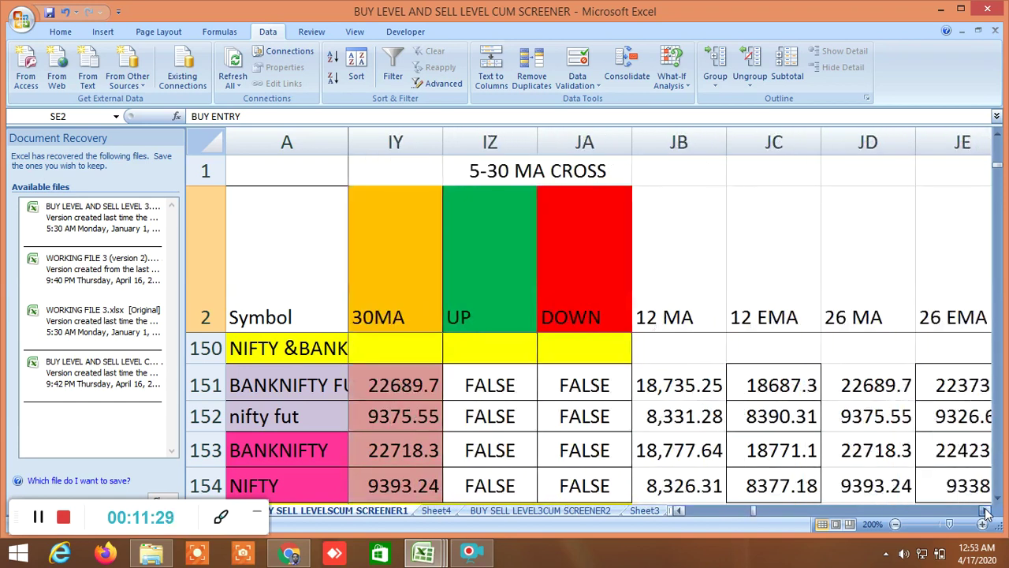
pyautogui.click(987, 513)
pyautogui.click(986, 513)
pyautogui.click(986, 513)
pyautogui.click(986, 513)
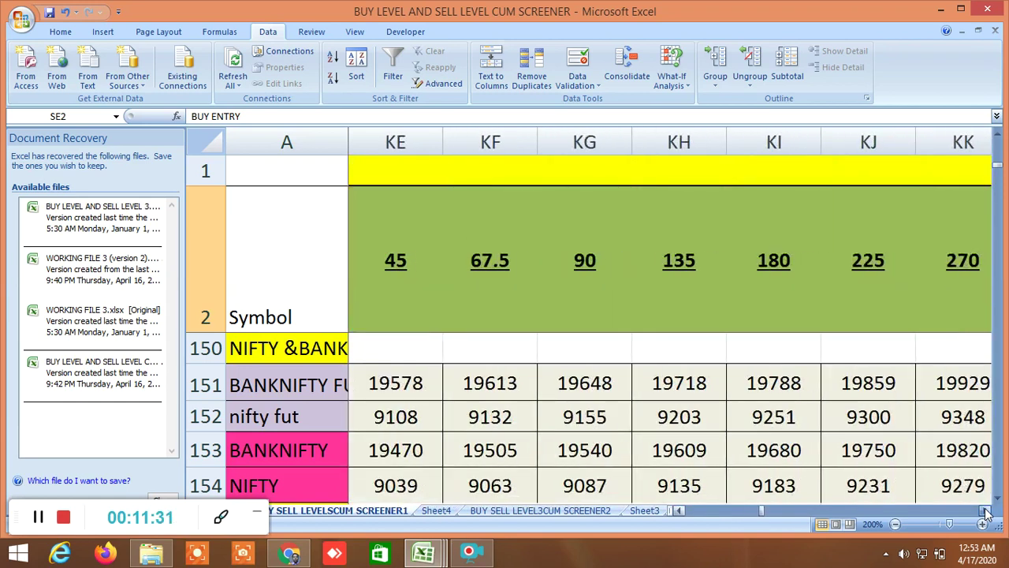
# Review the support levels s4 to s9 and S16 to S18, plus the degree-range and S3-S4 to S8-S9 columns for the index rows
pyautogui.click(987, 513)
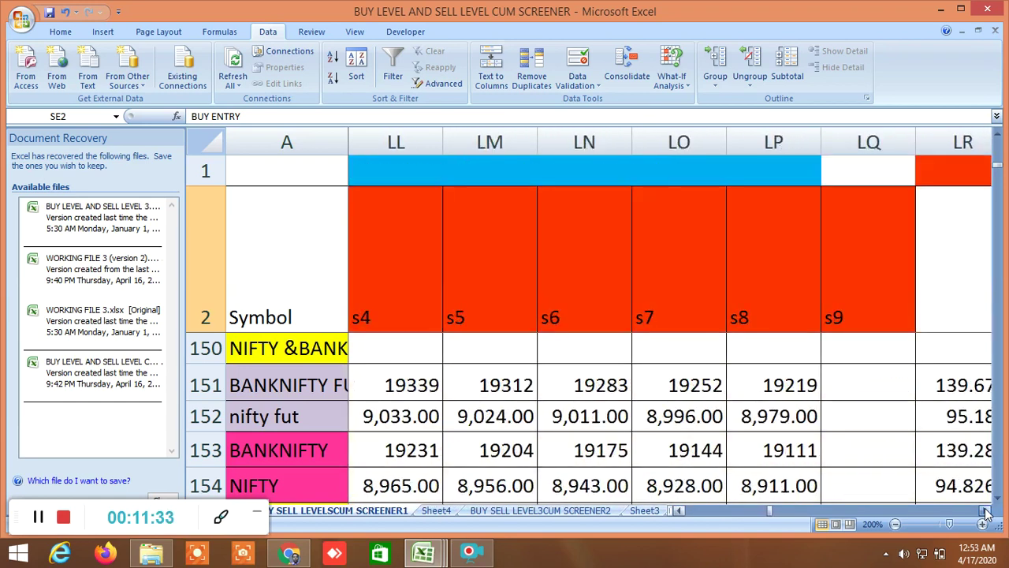
pyautogui.click(986, 513)
pyautogui.click(987, 513)
pyautogui.click(987, 513)
pyautogui.click(986, 514)
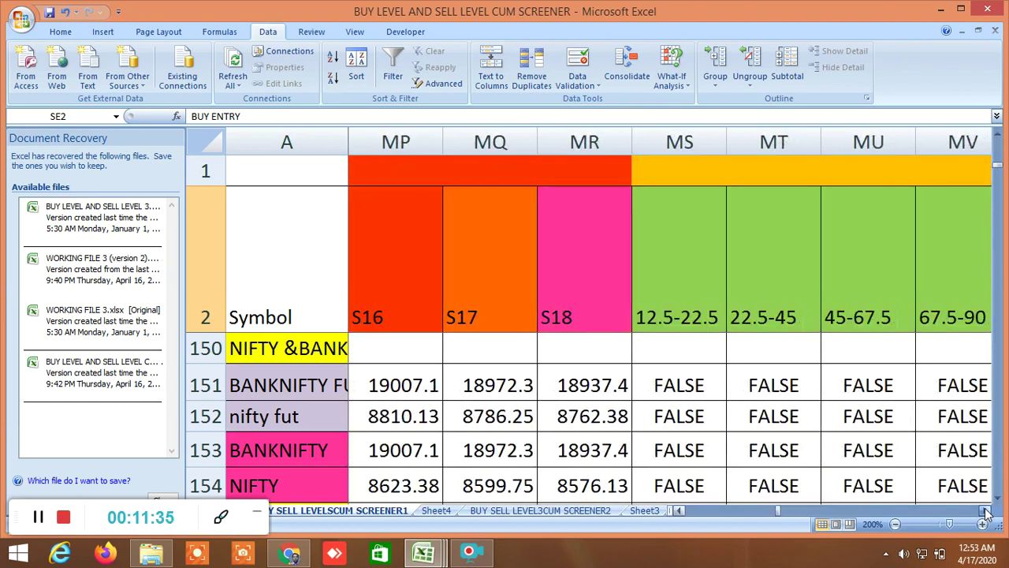
pyautogui.click(986, 514)
pyautogui.click(987, 513)
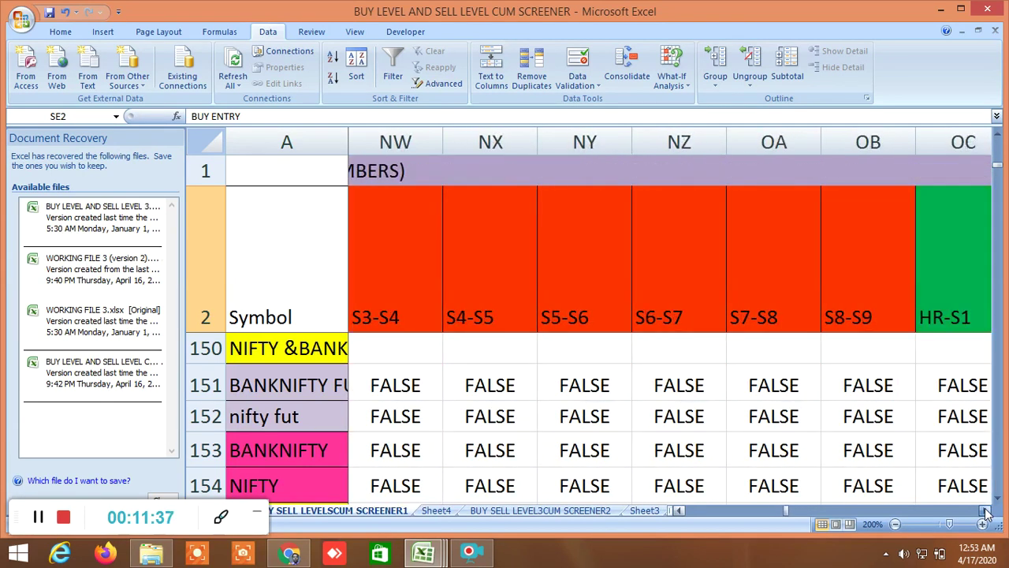
# Review the 360 DEGREE PRICE ANALYSIS upside first cycle and downside second cycle columns for the index rows
pyautogui.click(987, 513)
pyautogui.click(986, 514)
pyautogui.click(986, 514)
pyautogui.click(986, 513)
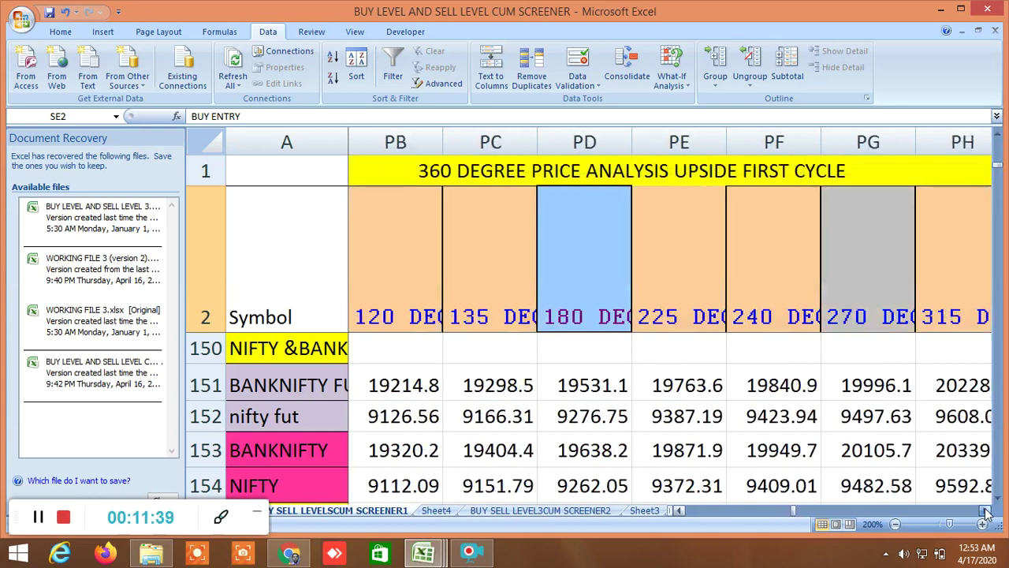
pyautogui.click(987, 513)
pyautogui.click(987, 514)
pyautogui.click(986, 514)
pyautogui.click(986, 513)
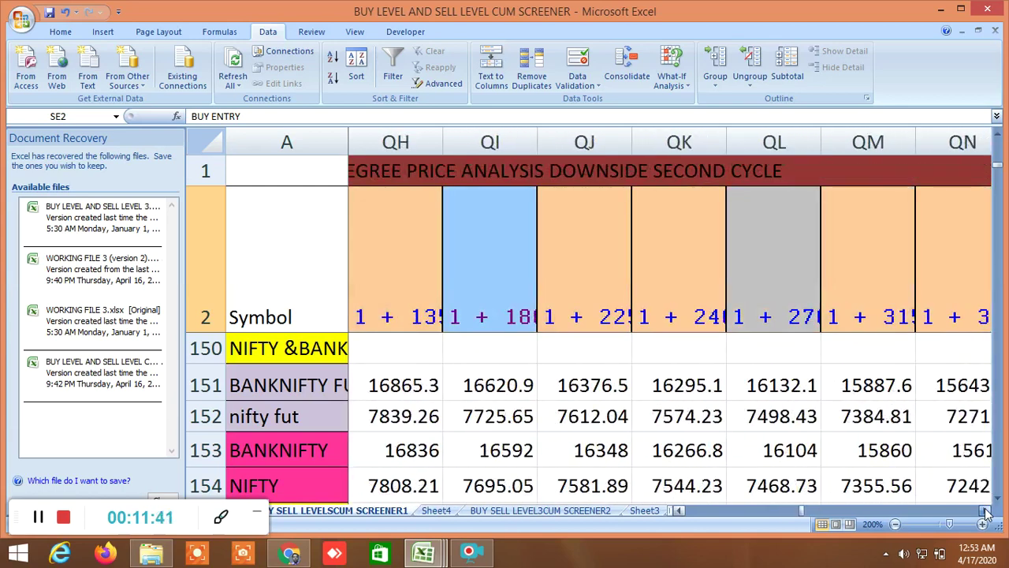
# Review the 360 degree analysis with difference columns and the NUMBER VIBRATION 7 sell entry and targets for the index rows
pyautogui.click(987, 513)
pyautogui.click(987, 514)
pyautogui.click(986, 514)
pyautogui.click(986, 513)
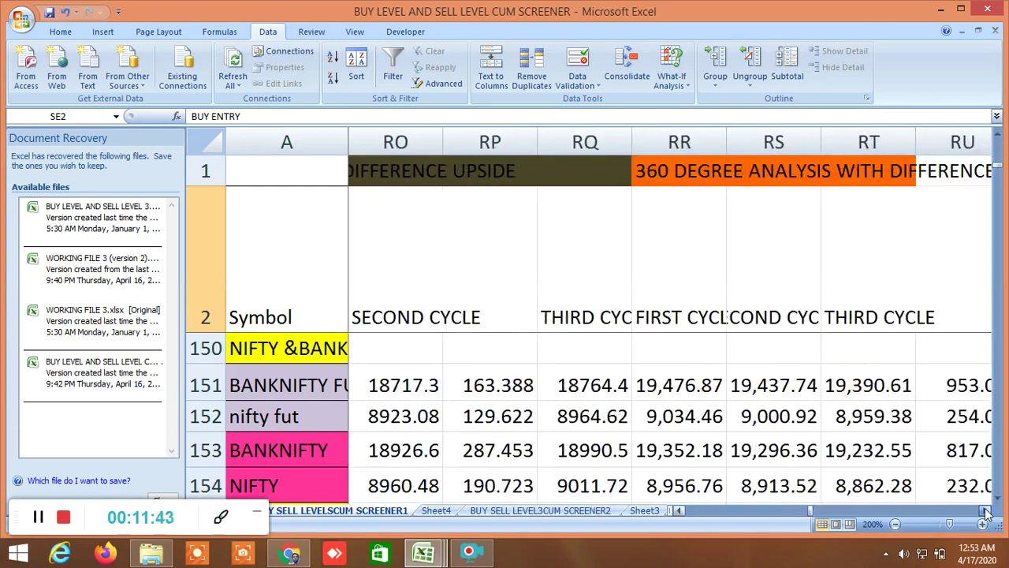
pyautogui.click(986, 513)
pyautogui.click(986, 513)
pyautogui.click(987, 514)
pyautogui.click(986, 513)
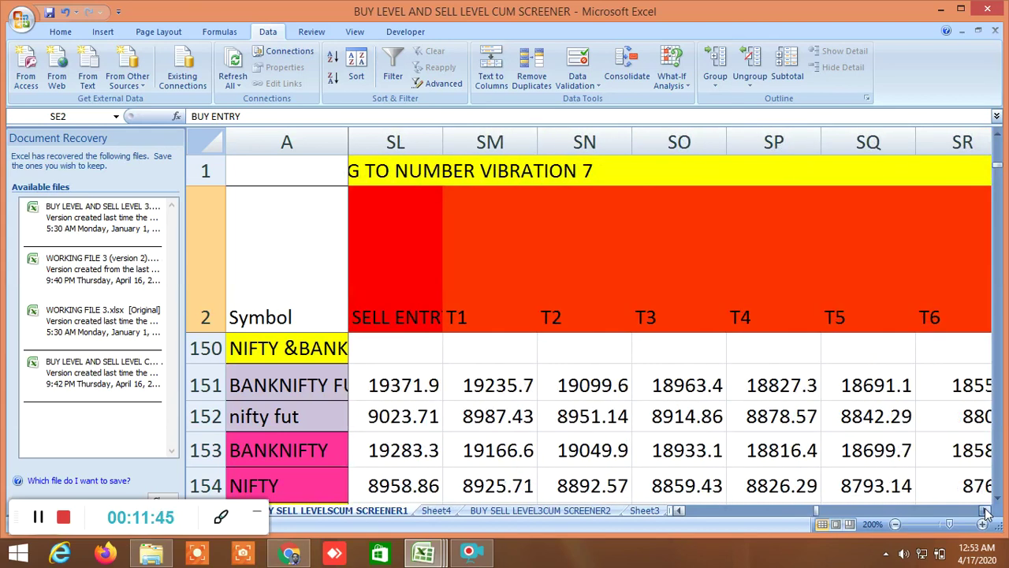
# Check the GANN SQUARE section's buy and sell targets through T11 for the index rows
pyautogui.click(986, 513)
pyautogui.click(986, 513)
pyautogui.click(986, 514)
pyautogui.click(986, 513)
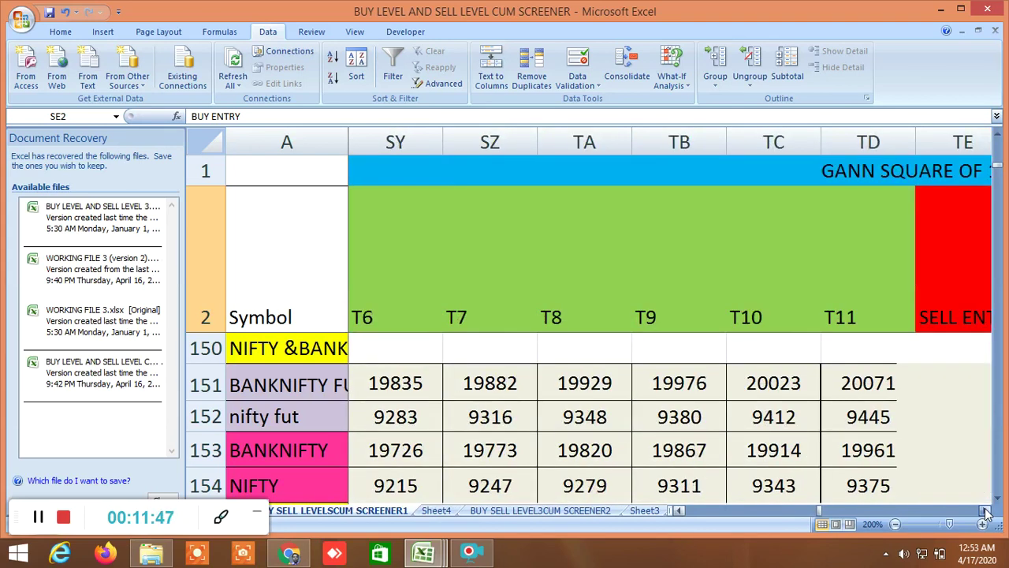
pyautogui.click(986, 514)
pyautogui.click(986, 514)
pyautogui.click(986, 514)
pyautogui.click(987, 513)
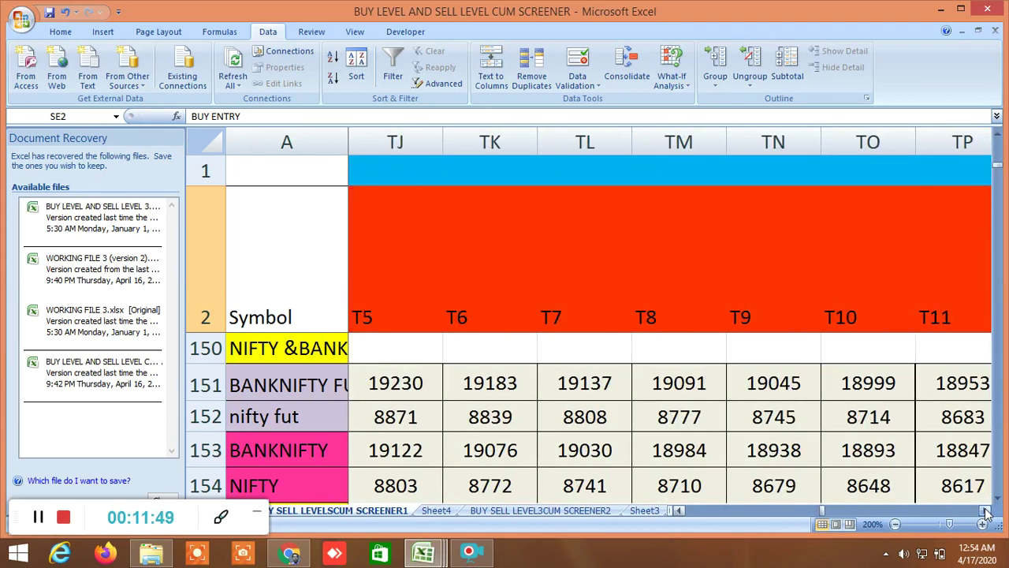
pyautogui.click(986, 513)
# Return to the HIGH, LOW and CLOSE columns and show the commodity rows starting at ALUMINIUM
pyautogui.moveTo(823, 511); pyautogui.dragTo(650, 521)
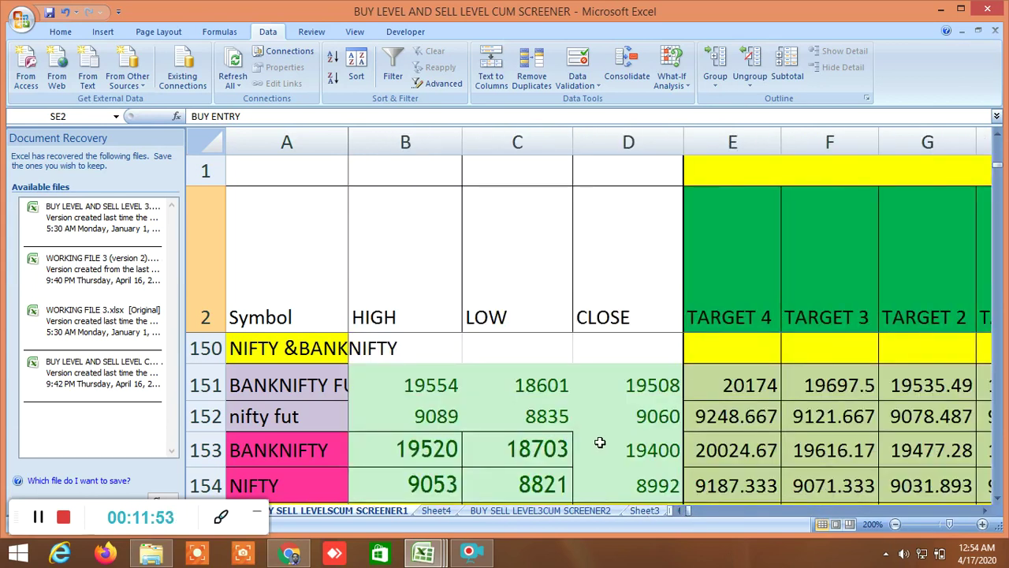
pyautogui.scroll(3, 600, 442)
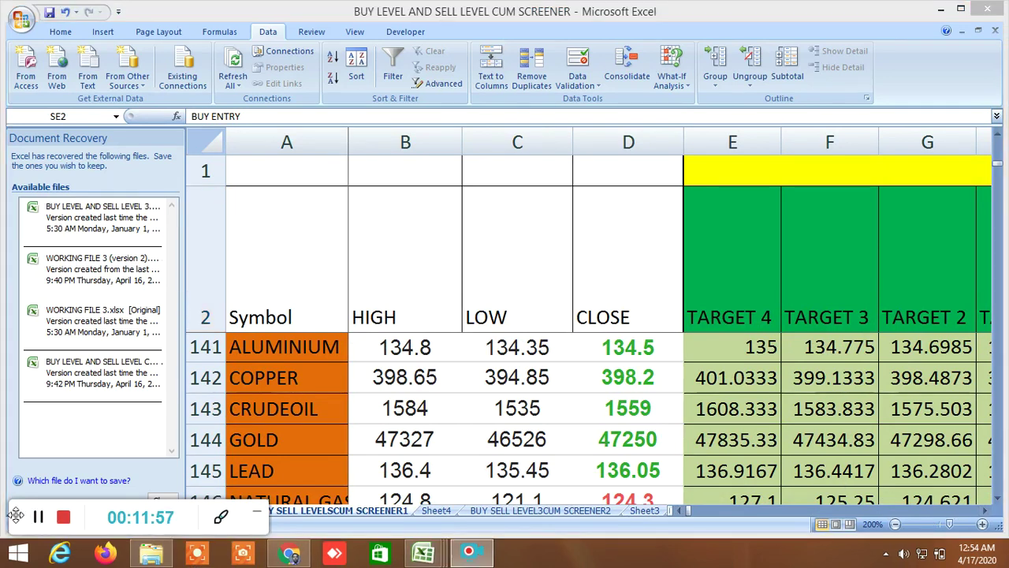
pyautogui.moveTo(16, 514); pyautogui.dragTo(4, 539)
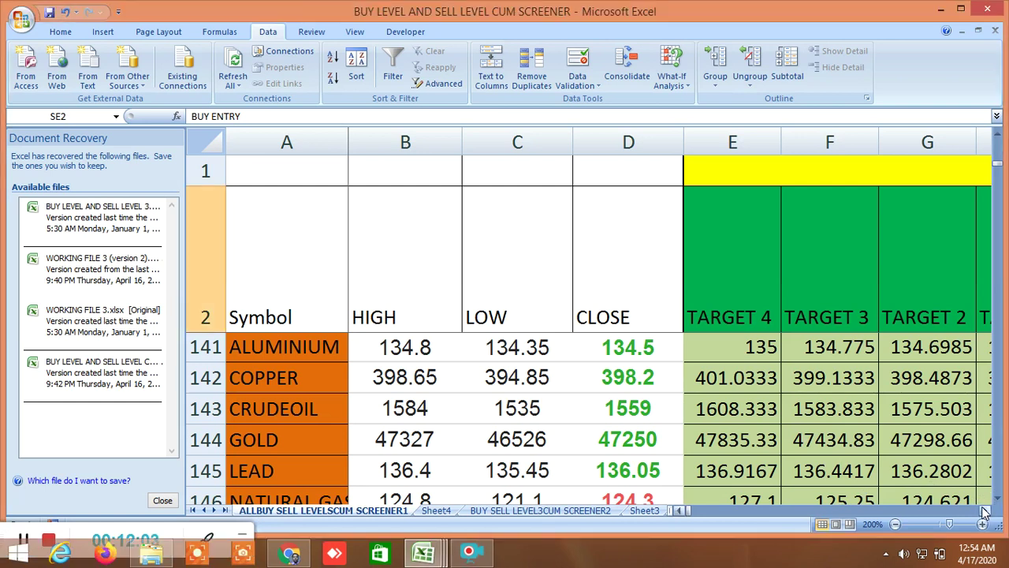
# Review the commodity rows ALUMINIUM to LEAD across all sections through the last T11 column, and return to the HIGH column
pyautogui.moveTo(983, 511); pyautogui.dragTo(983, 512)
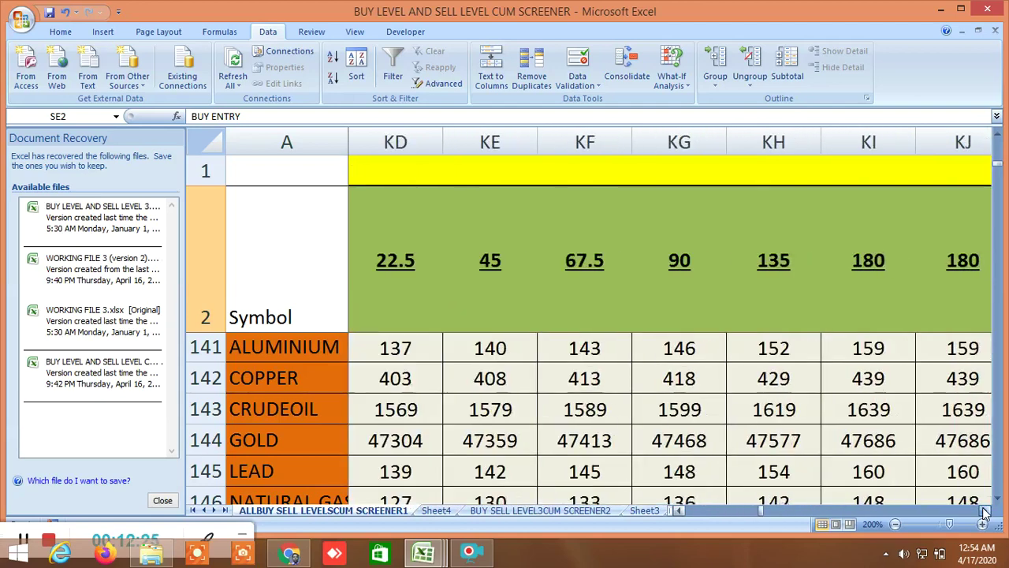
pyautogui.moveTo(984, 512); pyautogui.dragTo(984, 512)
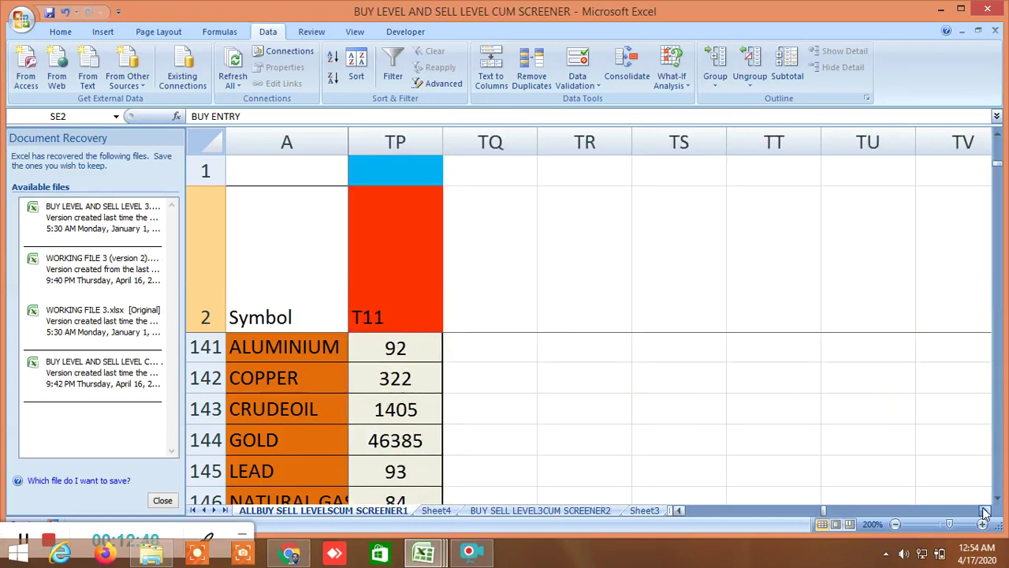
pyautogui.click(827, 511)
pyautogui.moveTo(826, 512); pyautogui.dragTo(664, 510)
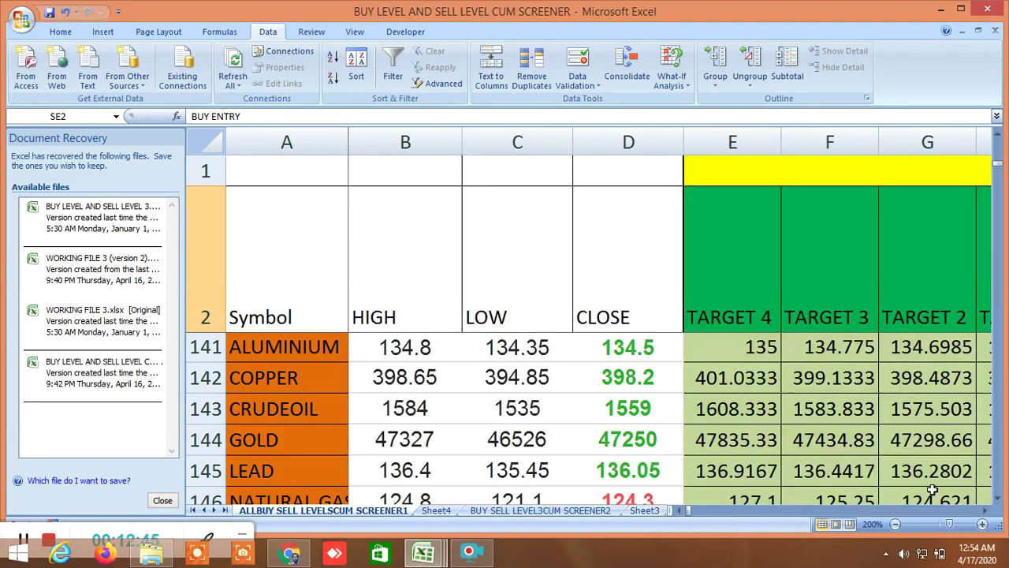
# Review the LEAD to ZINC rows across the MA cross, degree, 360 degree analysis and remaining sections to the sheet's last column
pyautogui.click(998, 499)
pyautogui.click(997, 500)
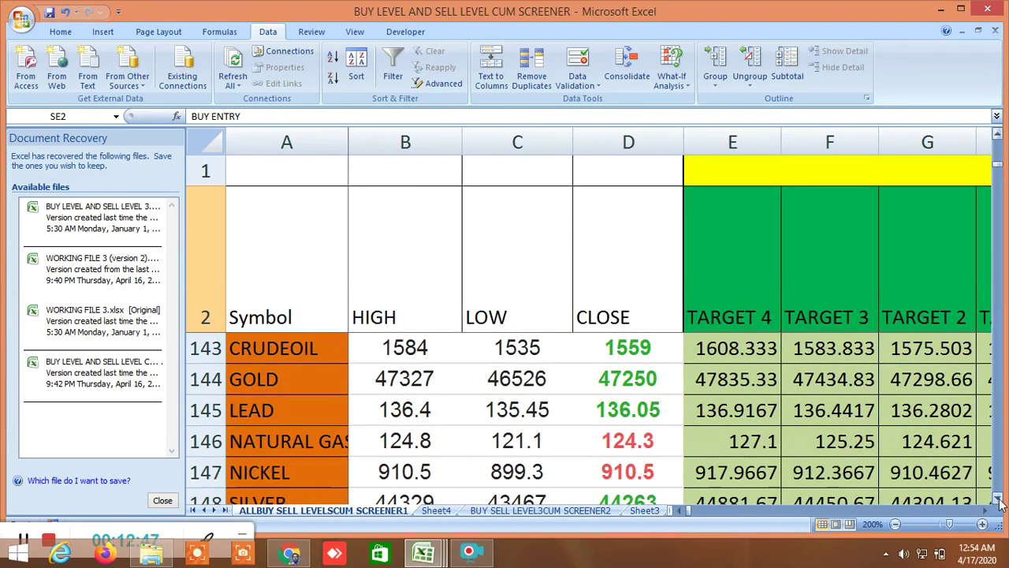
pyautogui.click(997, 499)
pyautogui.click(997, 500)
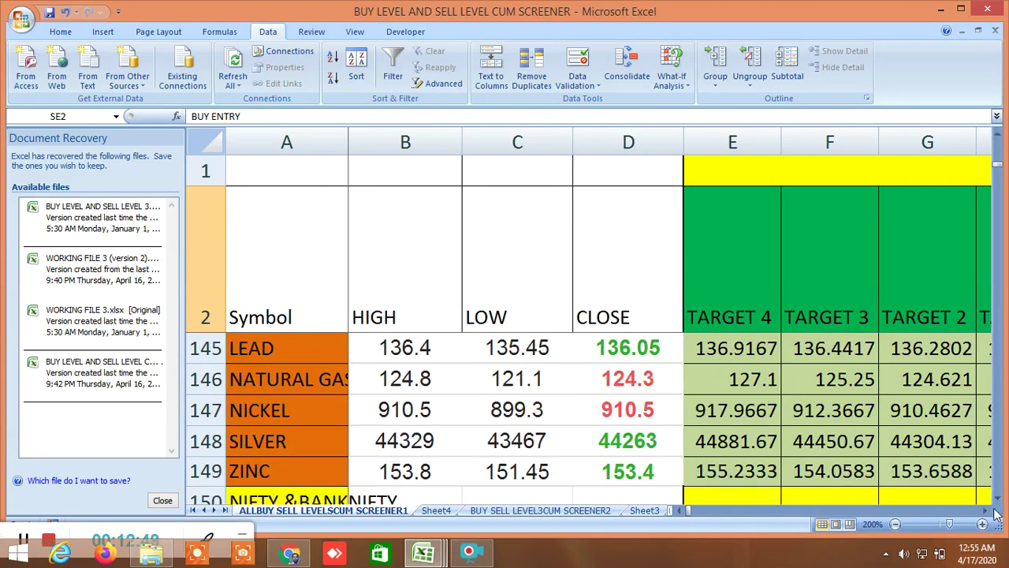
pyautogui.moveTo(985, 511); pyautogui.dragTo(987, 514)
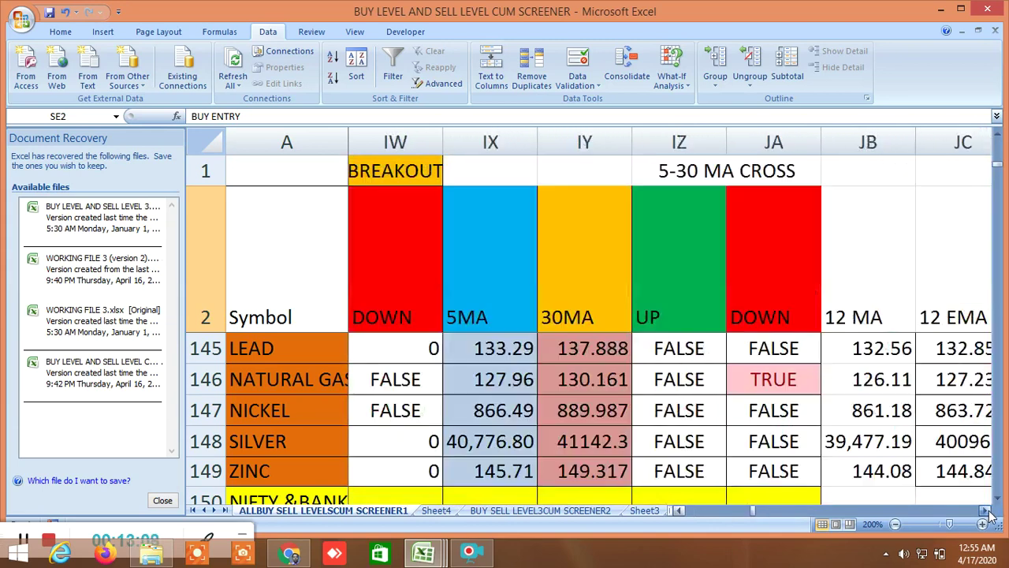
pyautogui.click(987, 511)
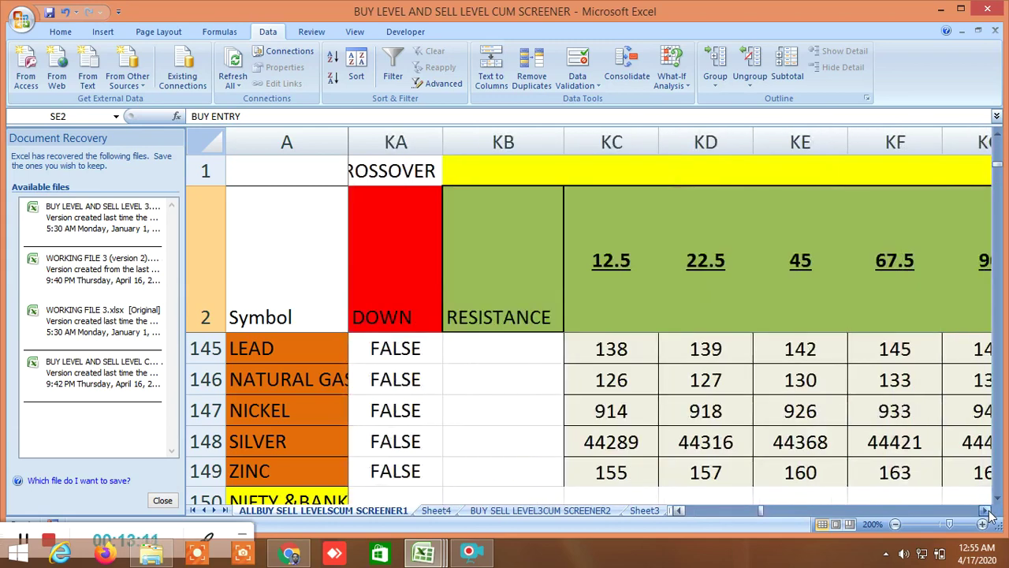
pyautogui.click(987, 511)
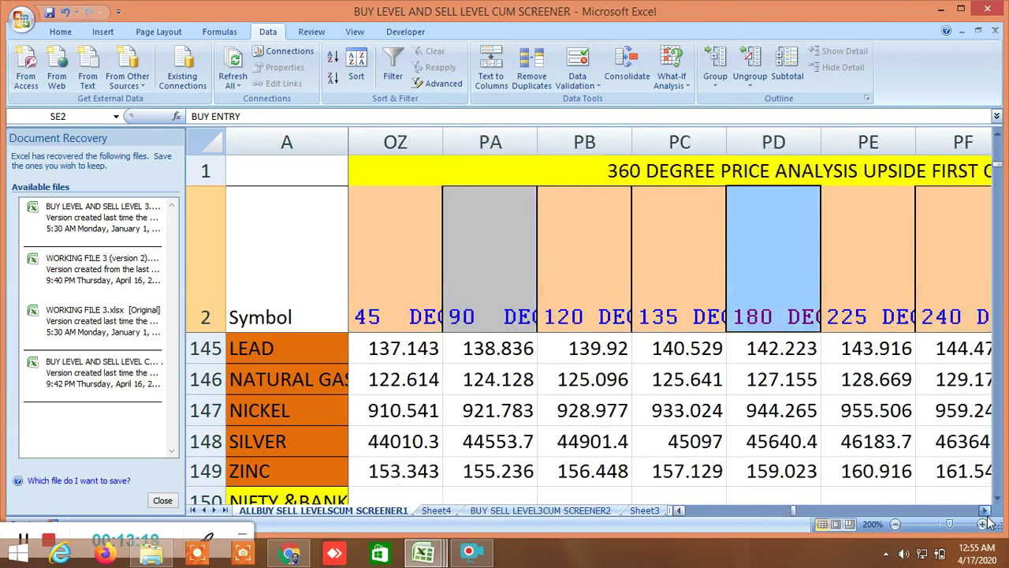
pyautogui.click(985, 511)
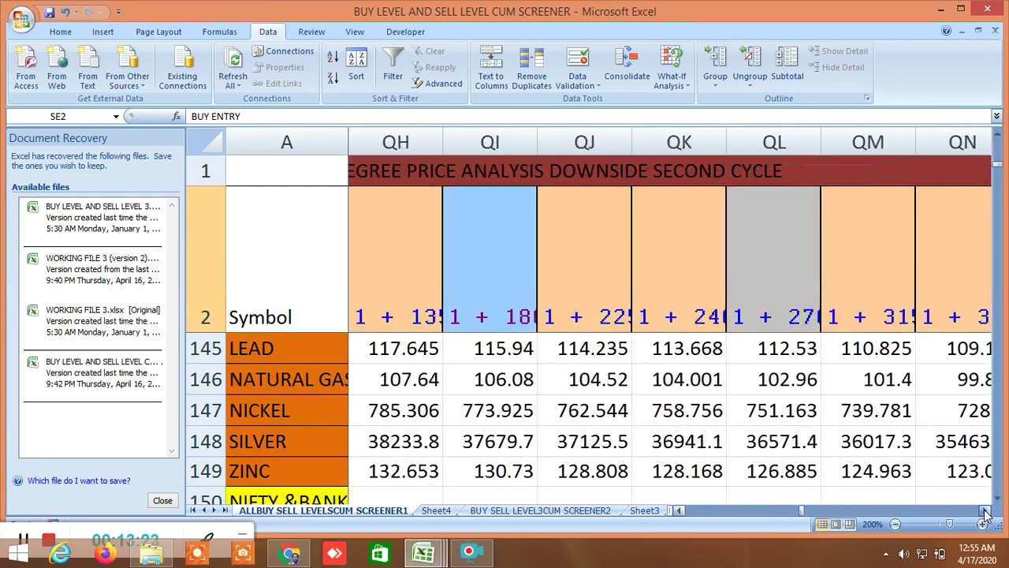
pyautogui.click(986, 511)
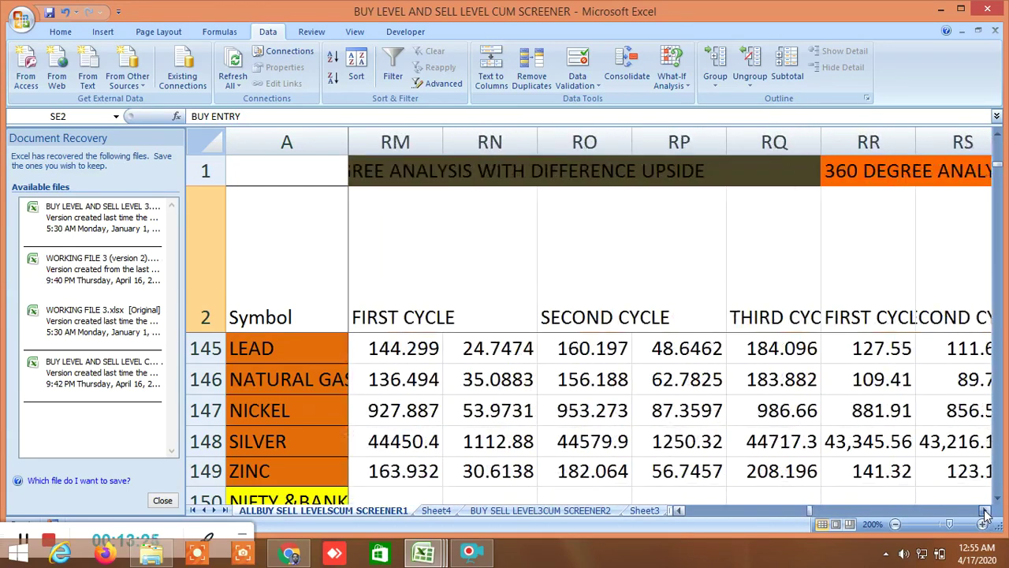
pyautogui.moveTo(986, 514); pyautogui.dragTo(986, 514)
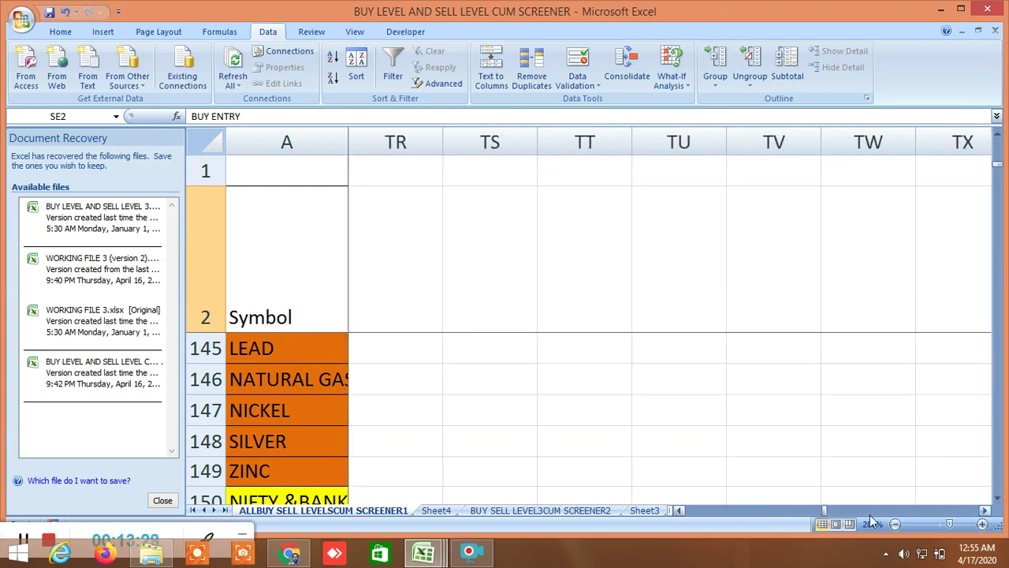
# Open the BUY SELL LEVEL3CUM SCREENER2 sheet and go to its first stock row, ACC
pyautogui.moveTo(824, 512); pyautogui.dragTo(781, 519)
pyautogui.moveTo(692, 516); pyautogui.dragTo(679, 512)
pyautogui.click(601, 512)
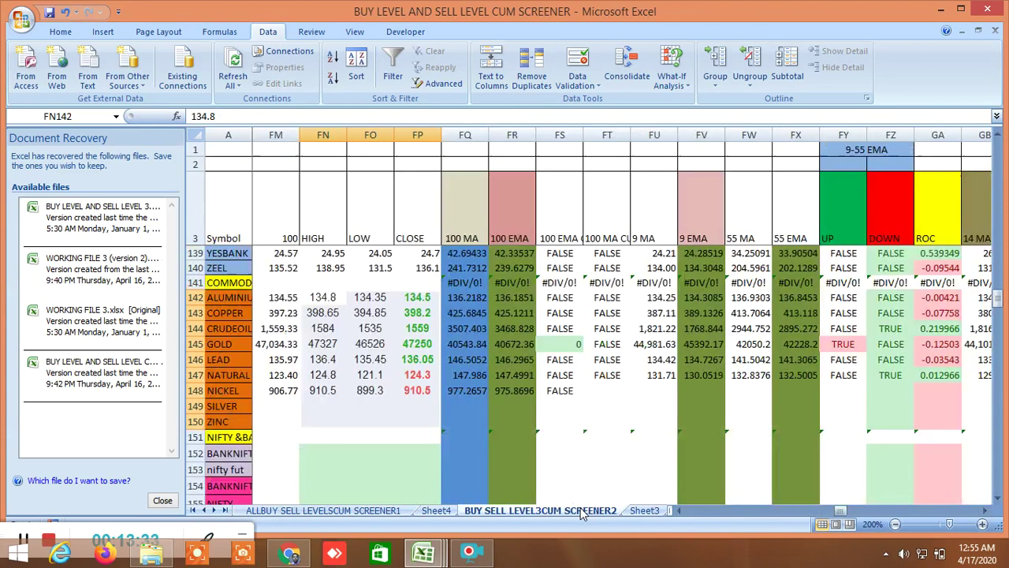
pyautogui.scroll(1, 659, 422)
pyautogui.scroll(20, 659, 422)
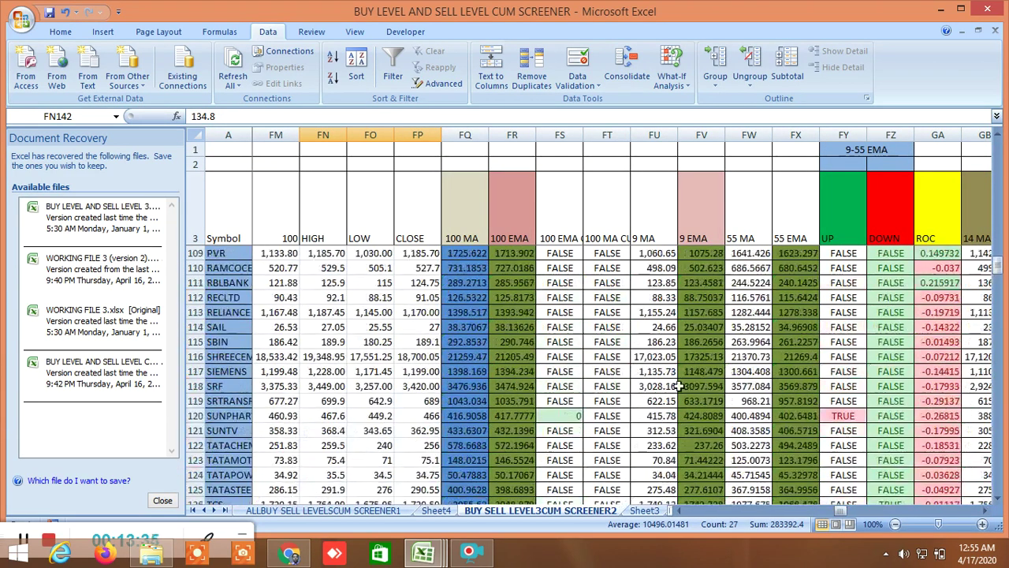
pyautogui.scroll(4, 690, 378)
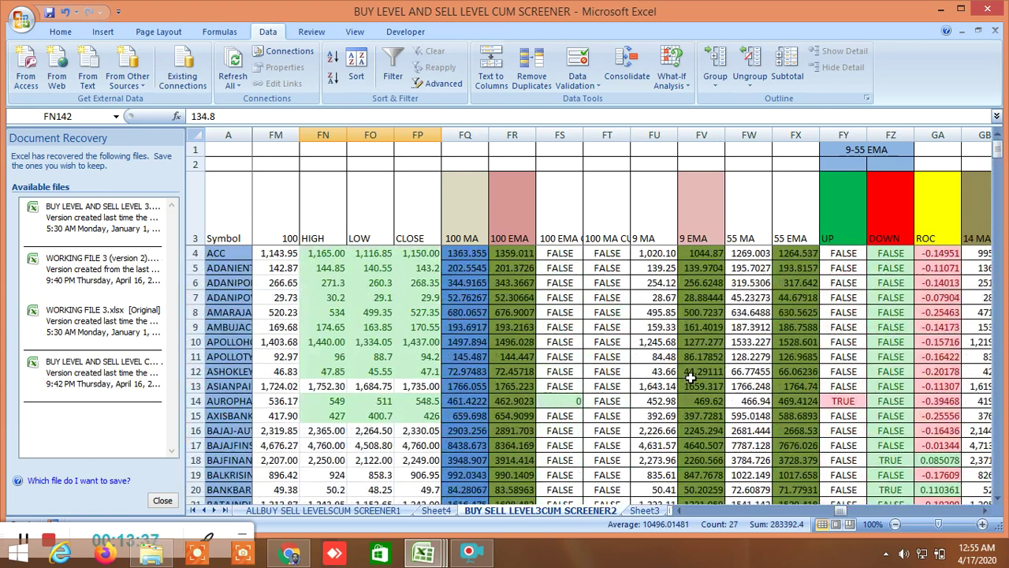
# Look over the 100 MA, 100 EMA and 9-55 EMA columns for the stock rows and return to the ACC row
pyautogui.scroll(-3, 627, 338)
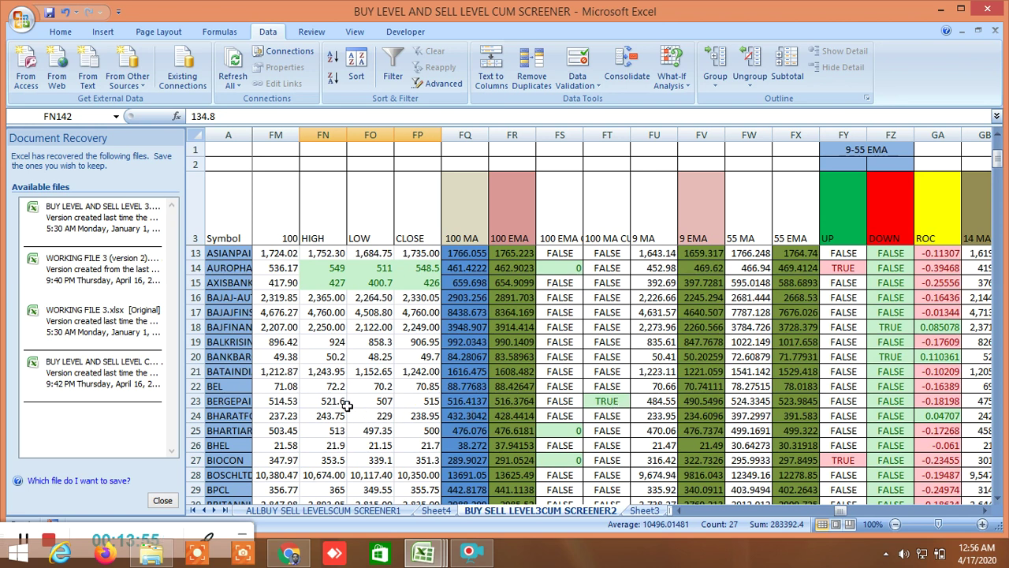
pyautogui.press('Up')
pyautogui.press('Up')
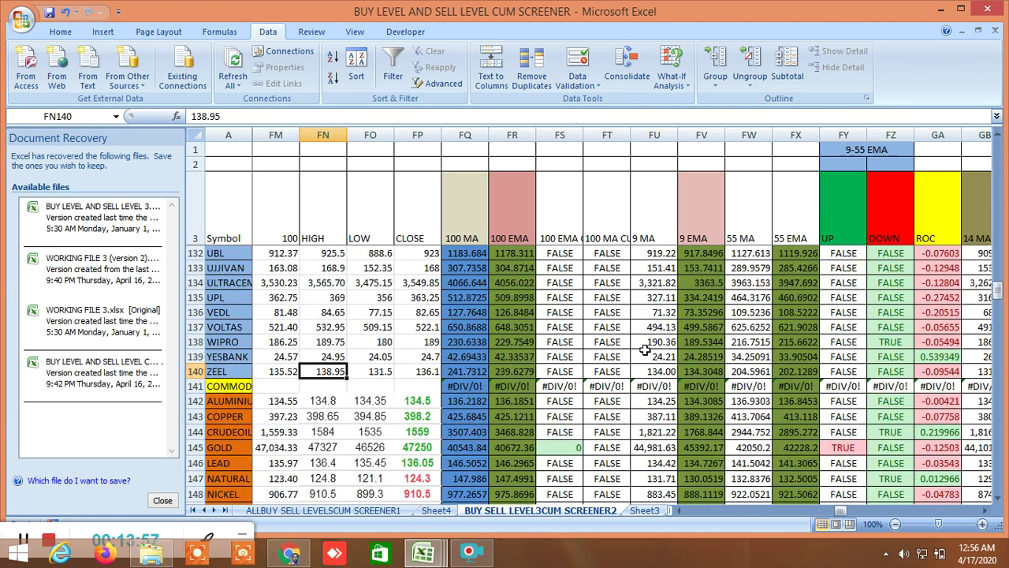
pyautogui.scroll(20, 645, 349)
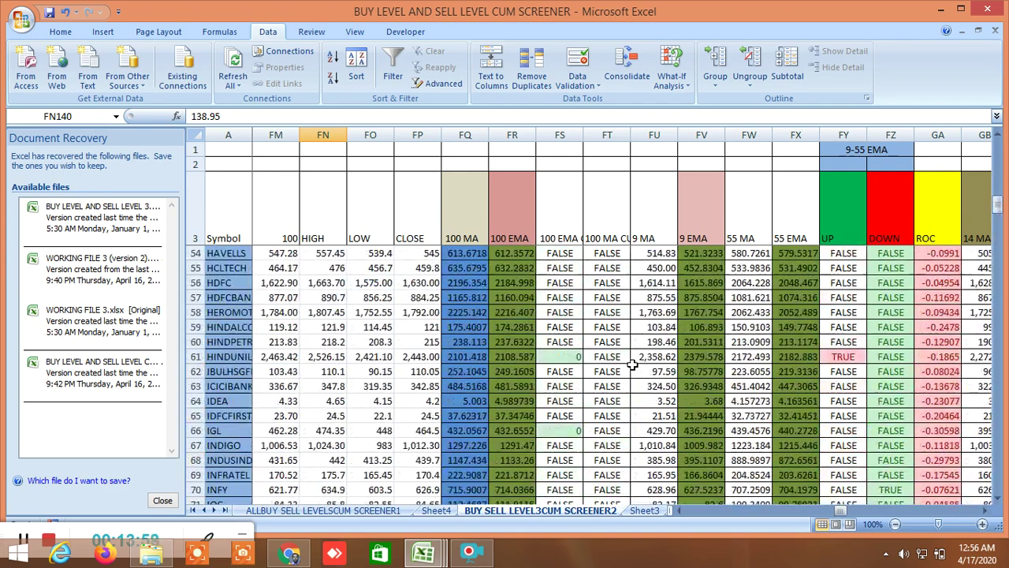
pyautogui.scroll(17, 633, 364)
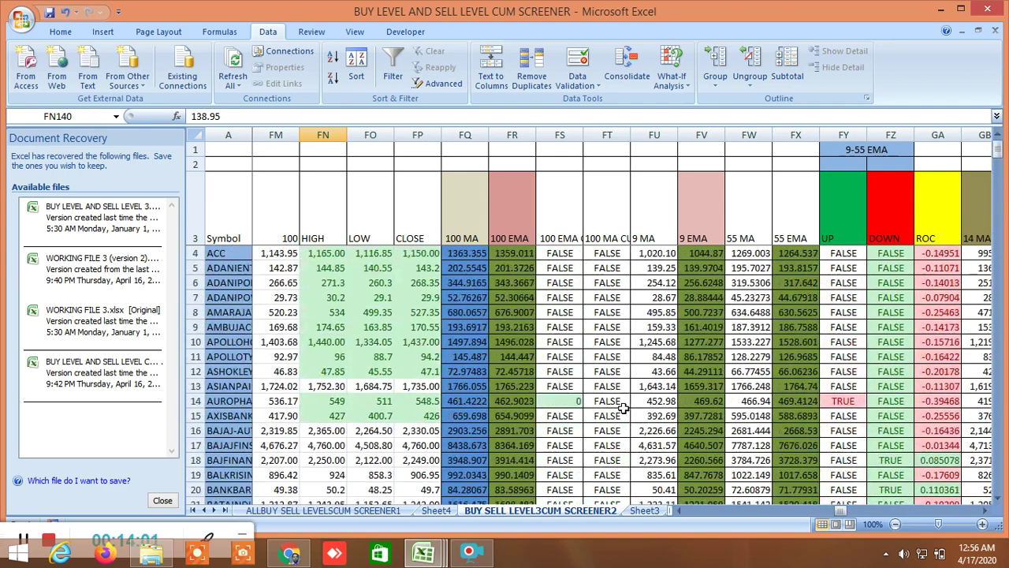
# Inspect the 100 MA crossover formula in FT23 and compare it with the HIGH and LOW values in FN23 and FO23
pyautogui.scroll(-4, 623, 406)
pyautogui.click(608, 356)
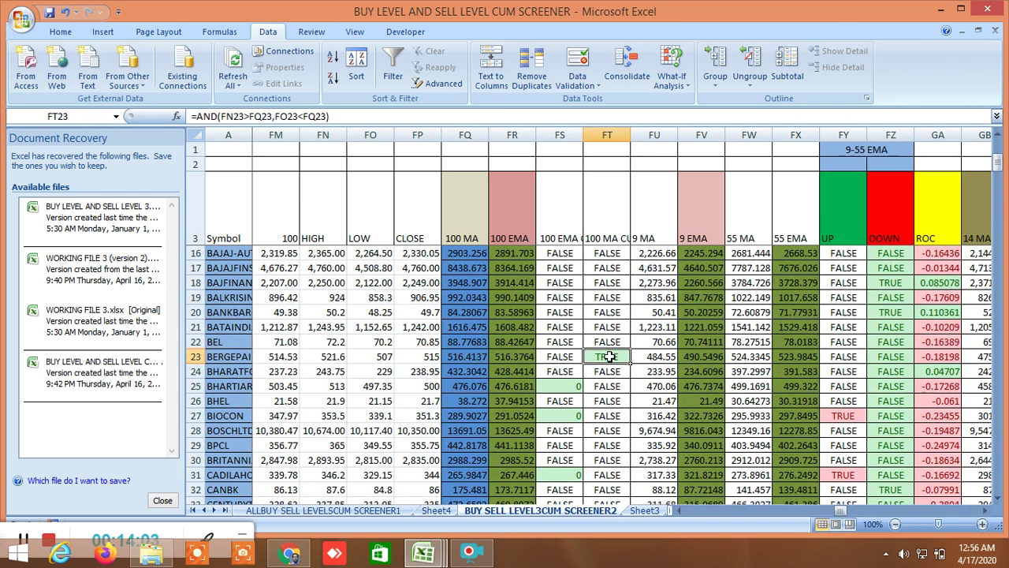
pyautogui.click(323, 357)
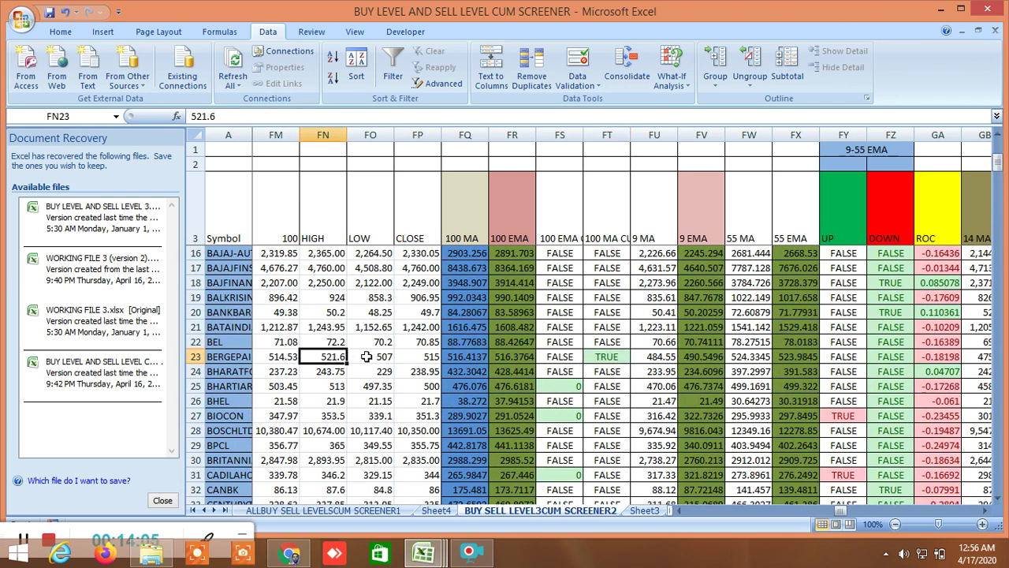
pyautogui.click(367, 356)
pyautogui.click(334, 357)
pyautogui.click(370, 357)
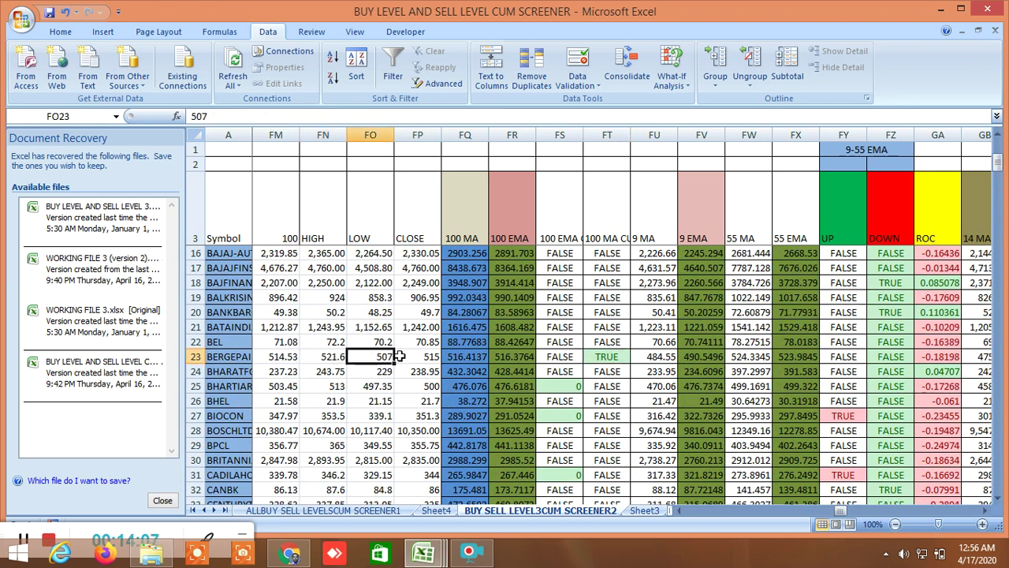
# Inspect the 100 MA crossover formula in FT38 for COLPAL and undo the stray cell reference inserted into it
pyautogui.scroll(-3, 568, 349)
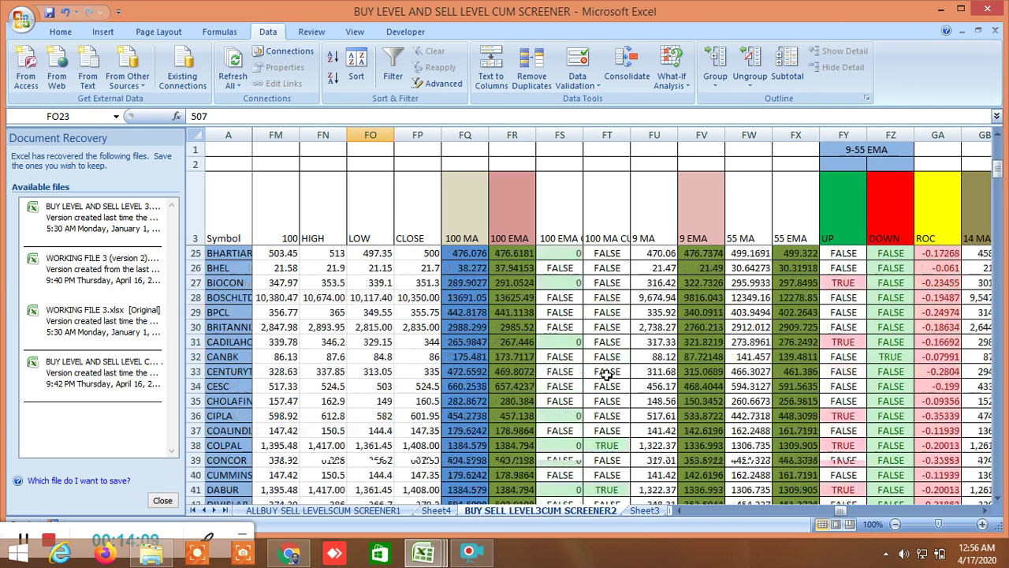
pyautogui.doubleClick(607, 445)
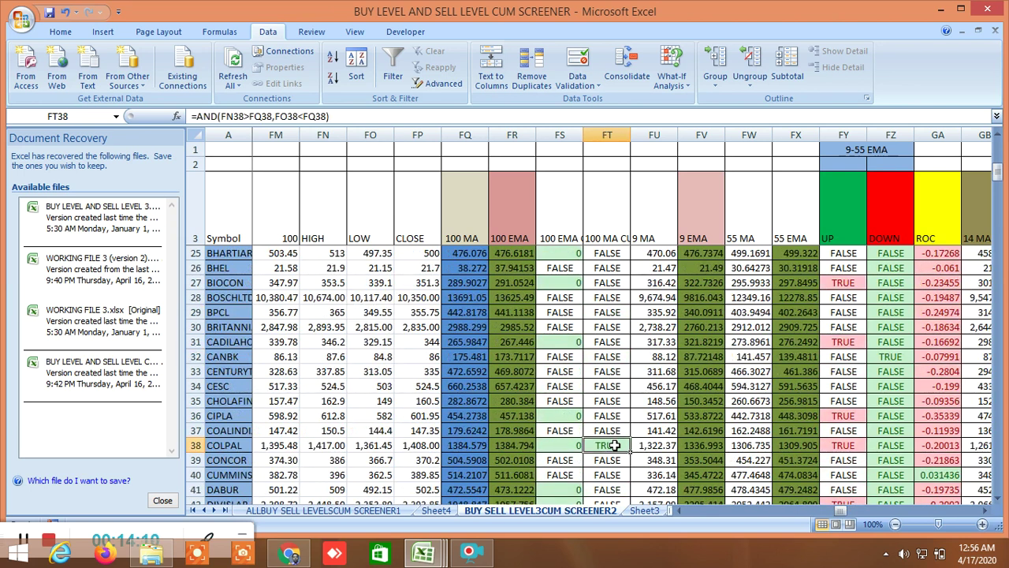
pyautogui.click(637, 357)
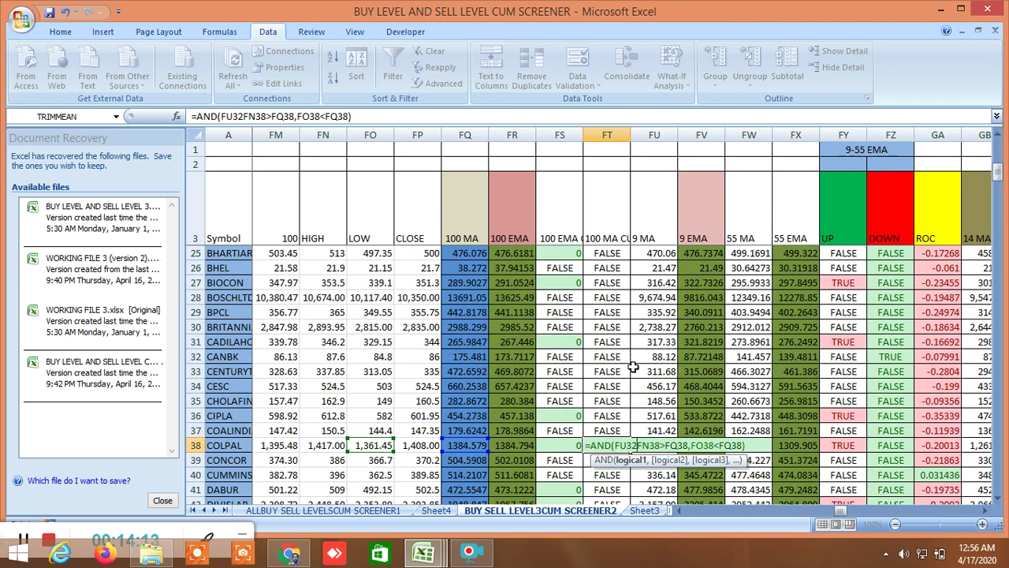
pyautogui.press('Return')
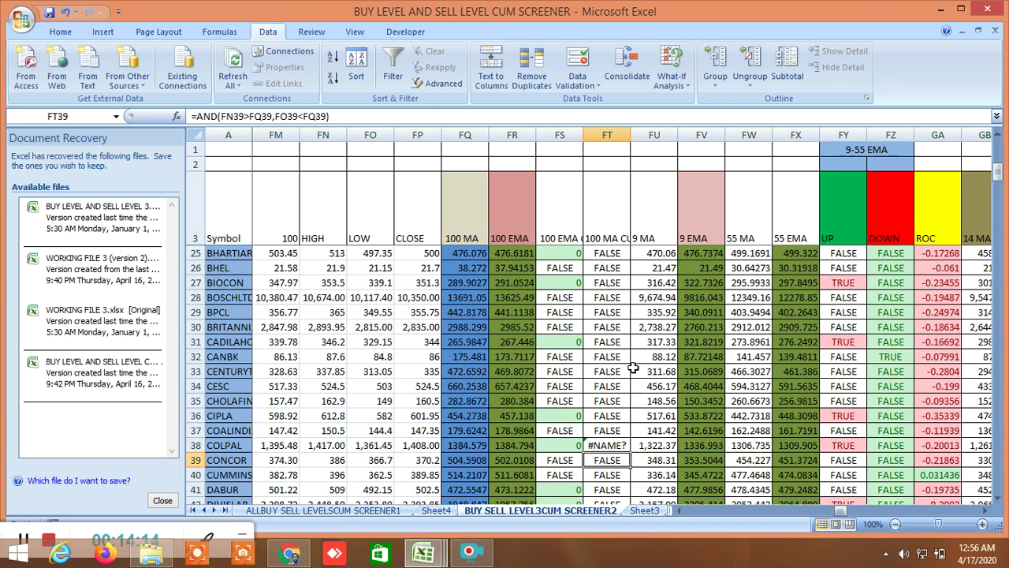
pyautogui.click(65, 11)
# Look over the 100 EMA and 100 MA crossover signals for the stock rows past M&M and return to the ACC row
pyautogui.scroll(-3, 489, 280)
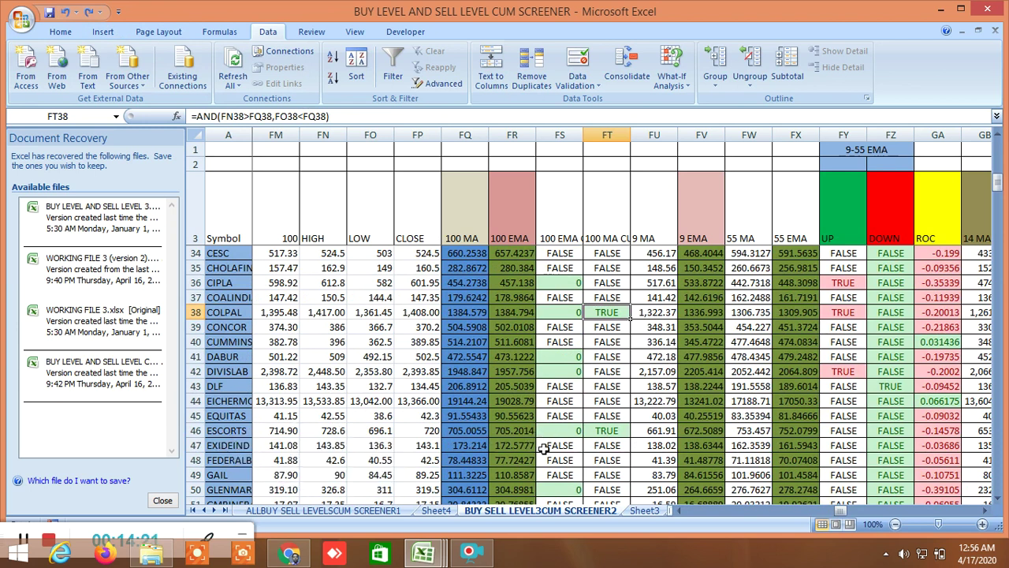
pyautogui.scroll(-6, 537, 446)
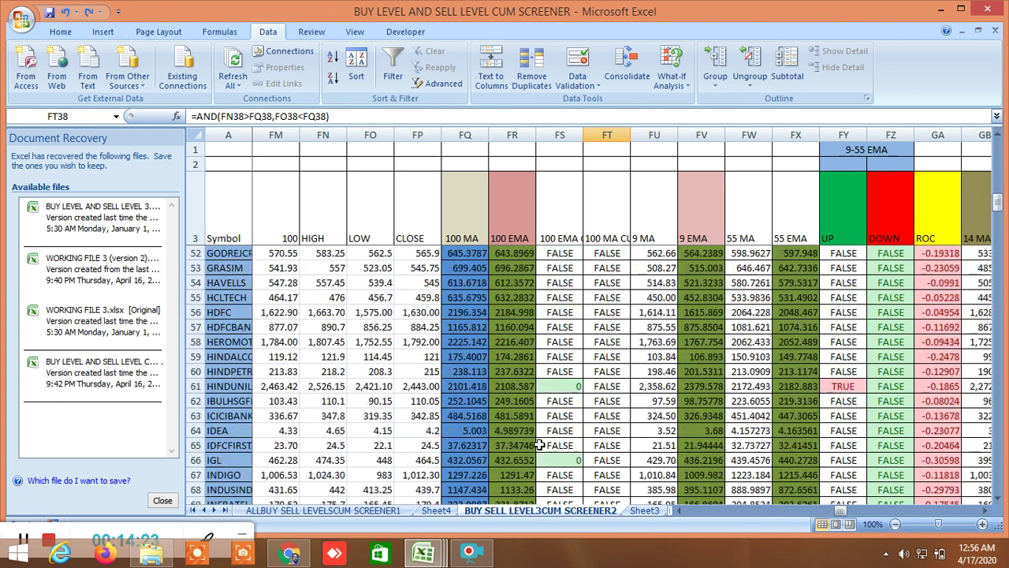
pyautogui.scroll(-10, 586, 436)
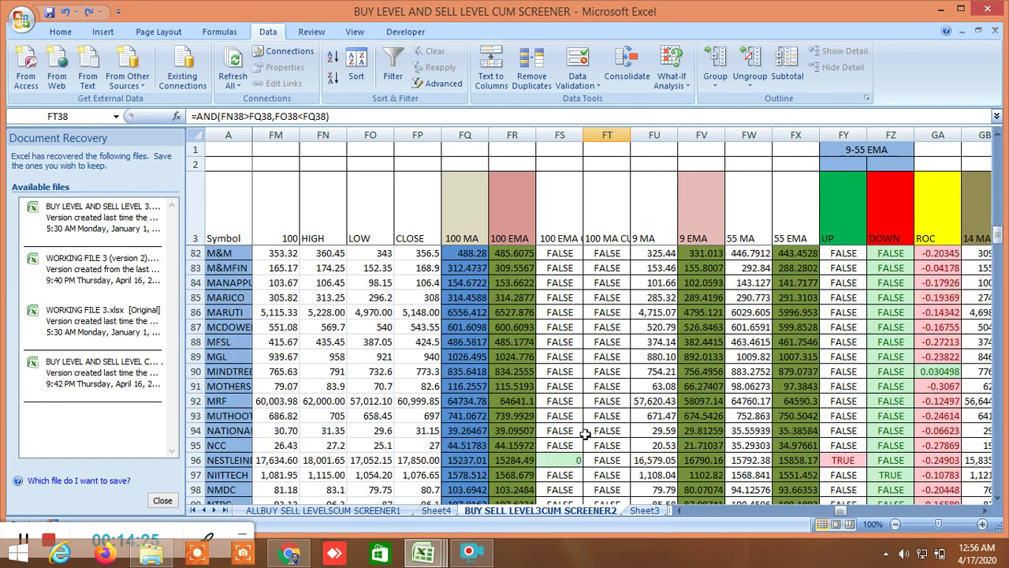
pyautogui.scroll(20, 586, 434)
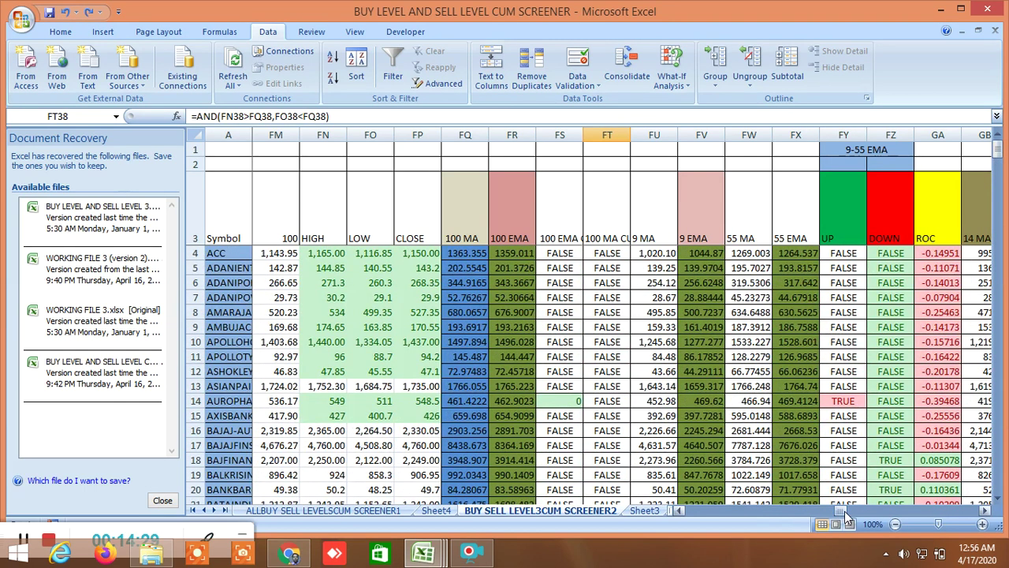
# Review the SHORT TERM EMA'S and LONG TERM EMA'S sections, select the LONG TERM EMA'S heading and return to the ACC row
pyautogui.moveTo(845, 511); pyautogui.dragTo(846, 512)
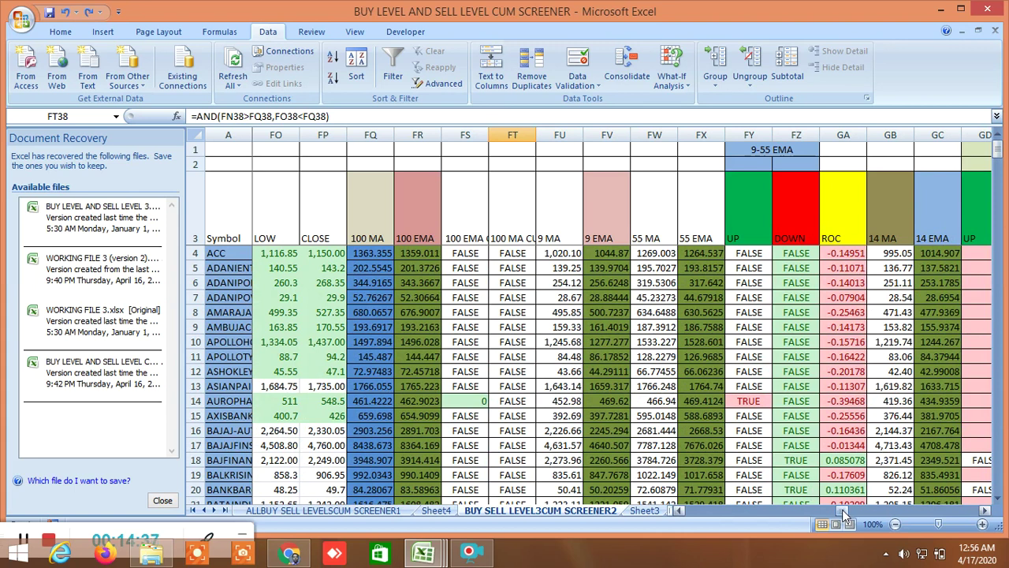
pyautogui.moveTo(844, 513); pyautogui.dragTo(888, 521)
pyautogui.doubleClick(434, 170)
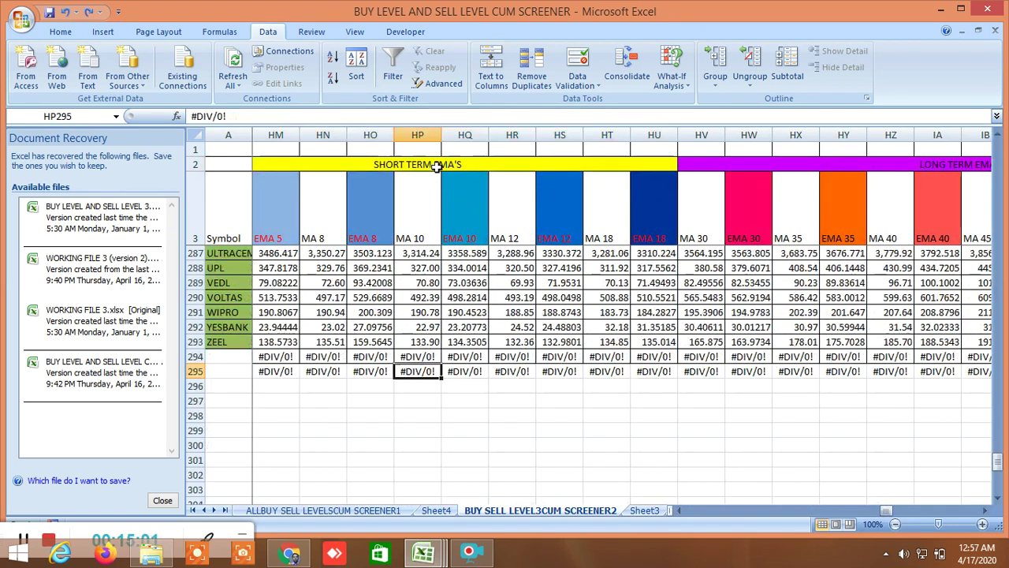
pyautogui.scroll(8, 905, 167)
pyautogui.scroll(18, 905, 168)
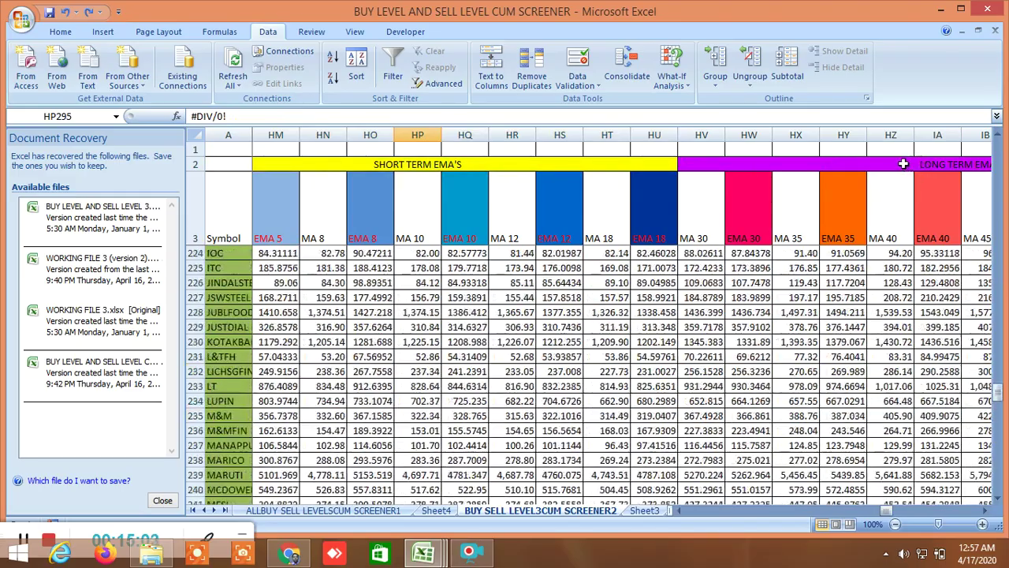
pyautogui.click(905, 165)
pyautogui.scroll(14, 903, 164)
pyautogui.scroll(20, 903, 164)
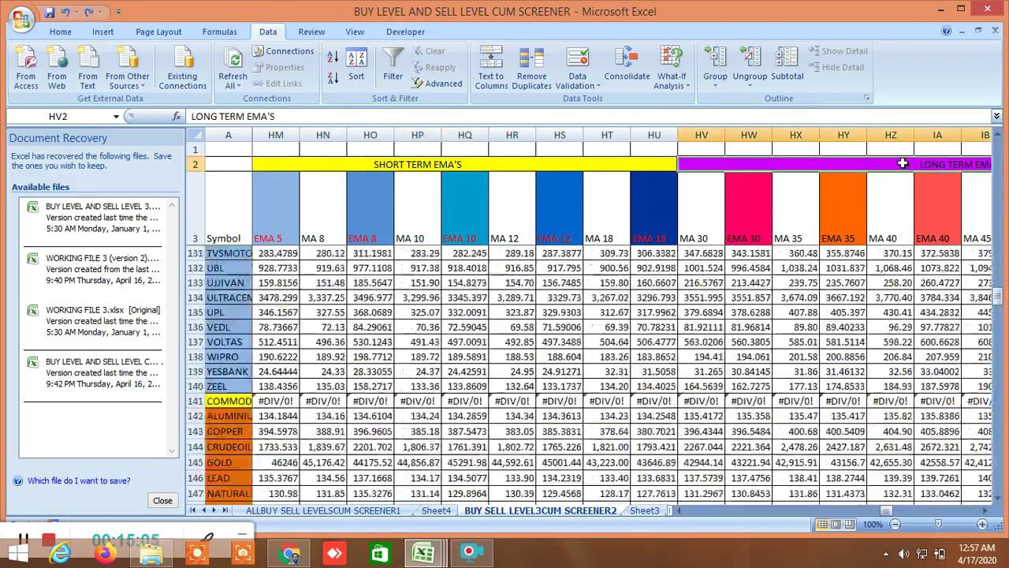
pyautogui.scroll(10, 902, 163)
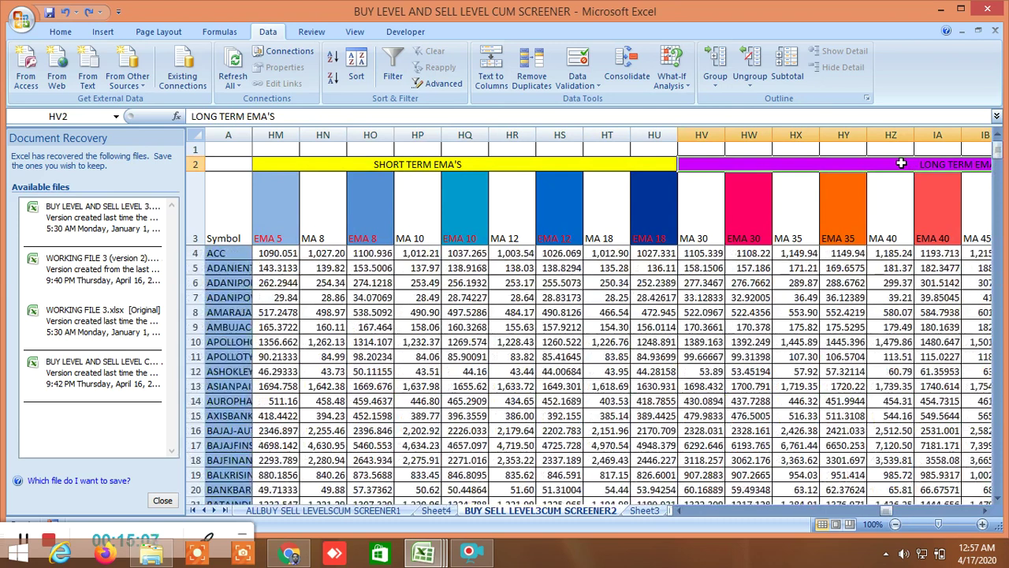
# Inspect the average uptrend formula in IJ14 and the average downtrend formulas in IK14 and IK7
pyautogui.click(986, 510)
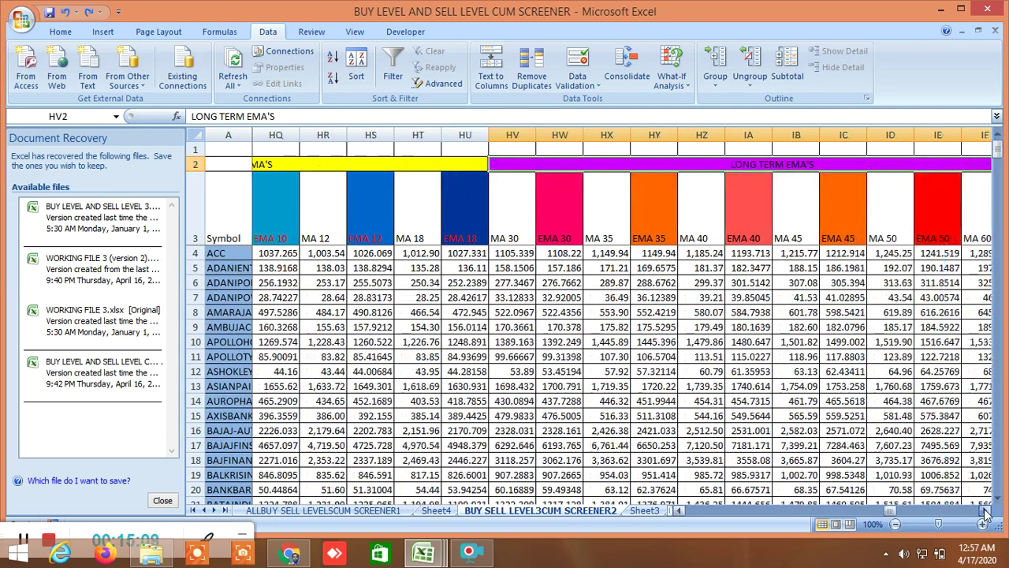
pyautogui.click(986, 510)
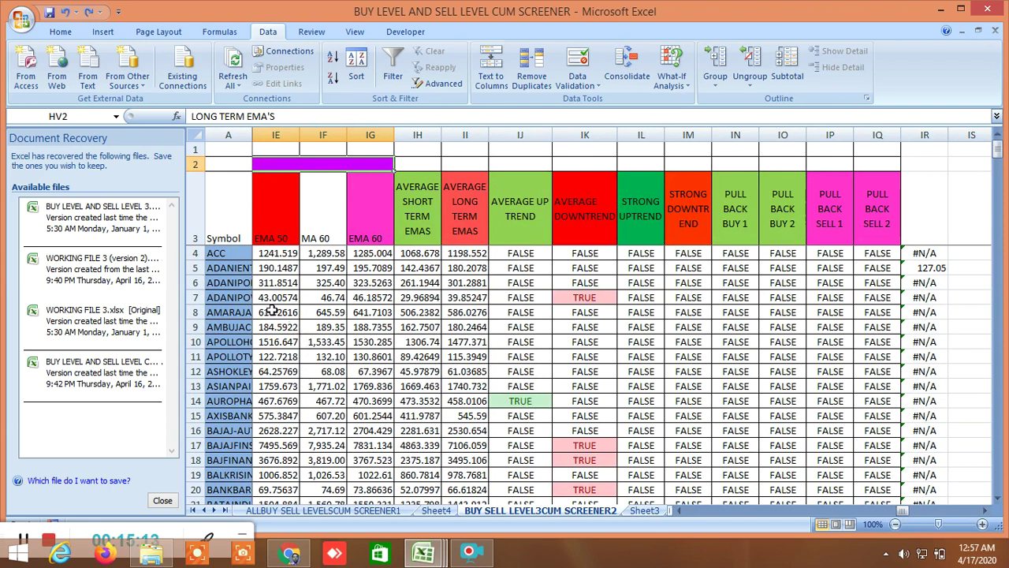
pyautogui.scroll(-1, 534, 410)
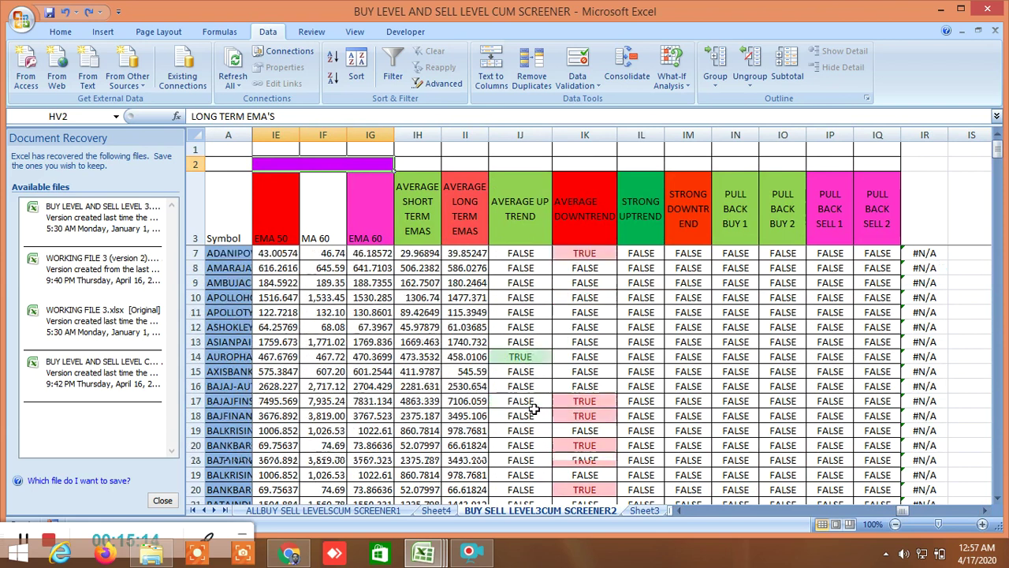
pyautogui.click(526, 357)
pyautogui.click(607, 354)
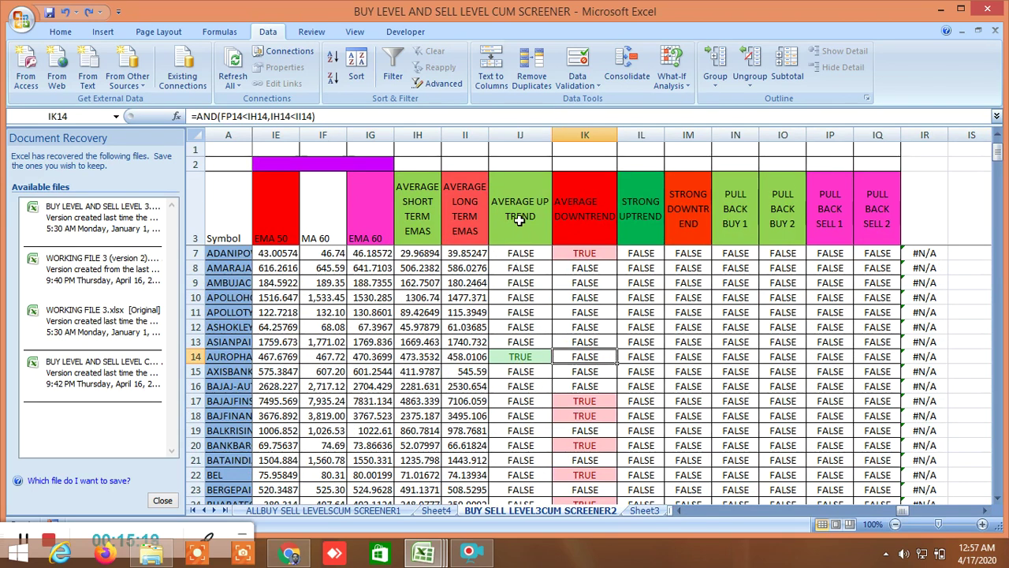
pyautogui.click(525, 356)
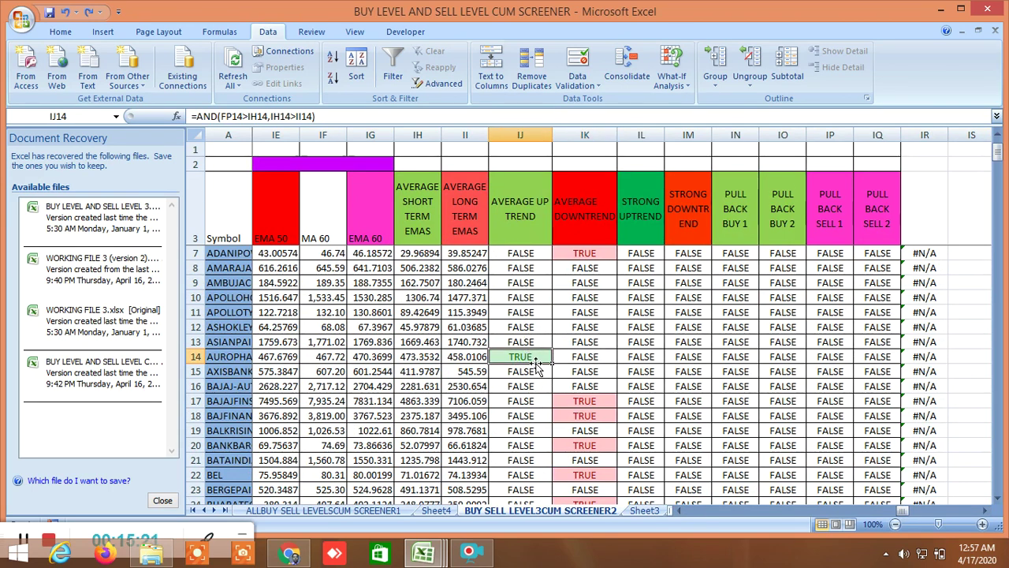
pyautogui.doubleClick(585, 254)
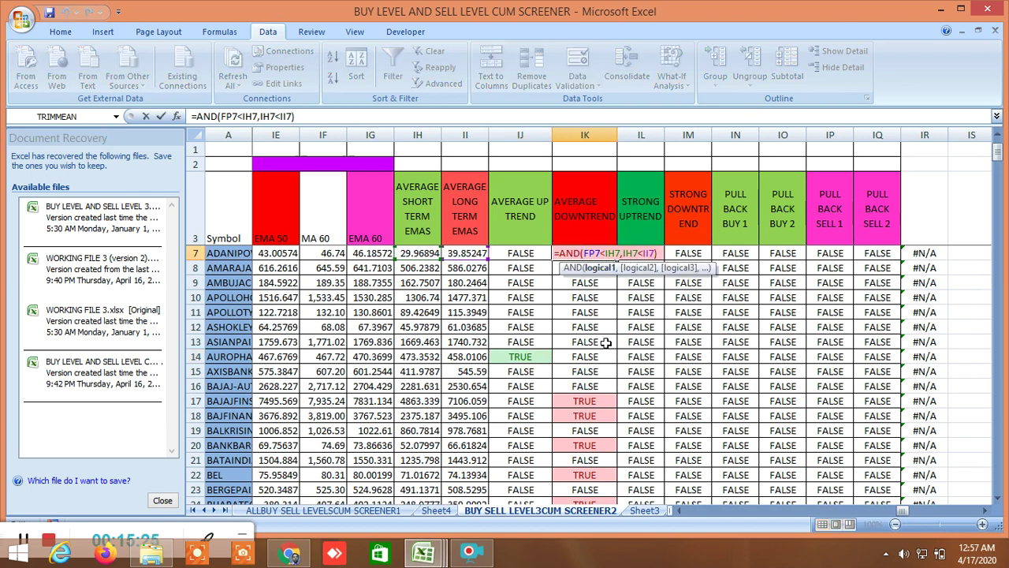
pyautogui.press('Return')
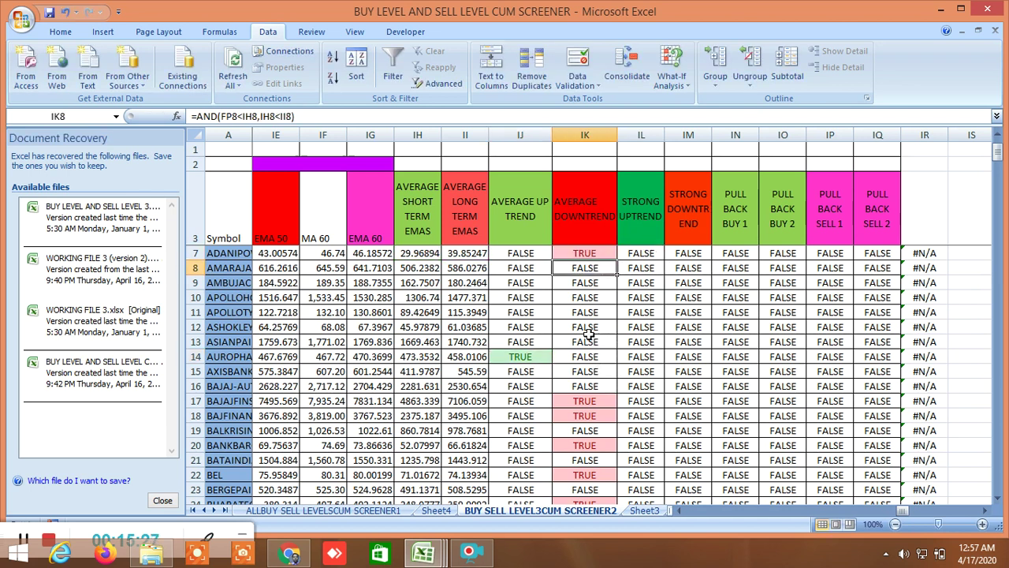
# Check the average downtrend formulas in IK17, IK19 and IK18, leaving them as they are
pyautogui.click(600, 402)
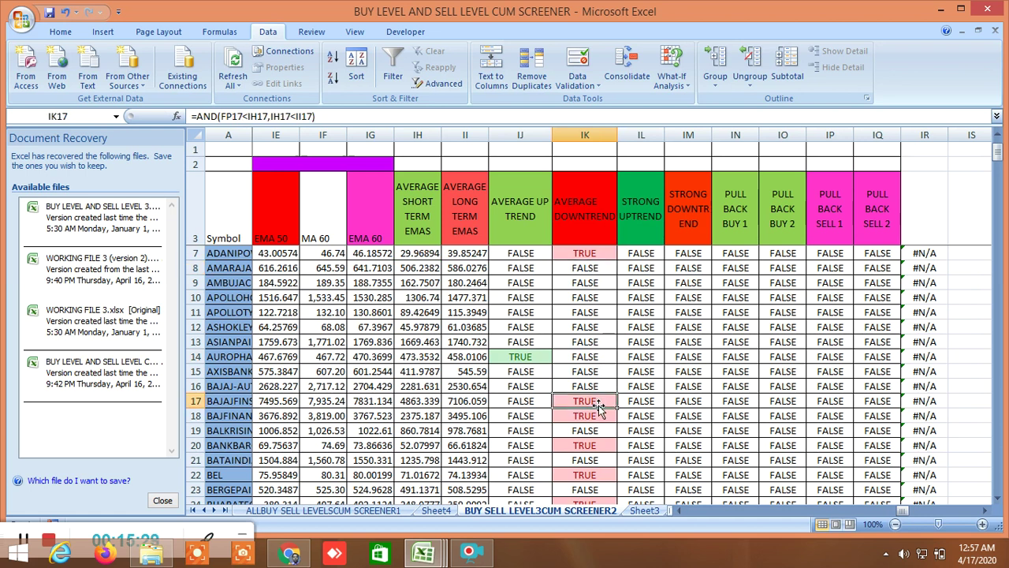
pyautogui.click(597, 427)
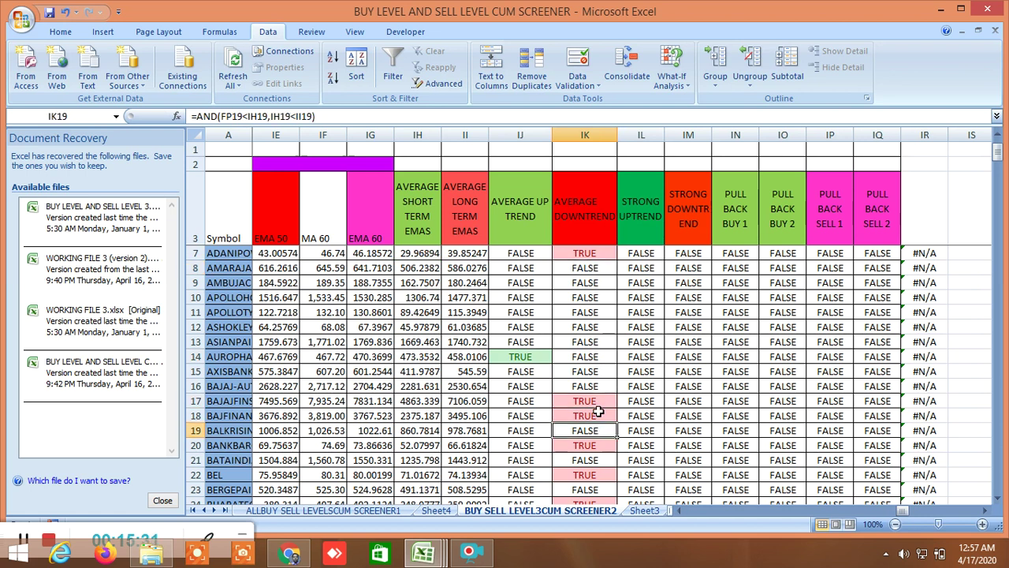
pyautogui.doubleClick(599, 414)
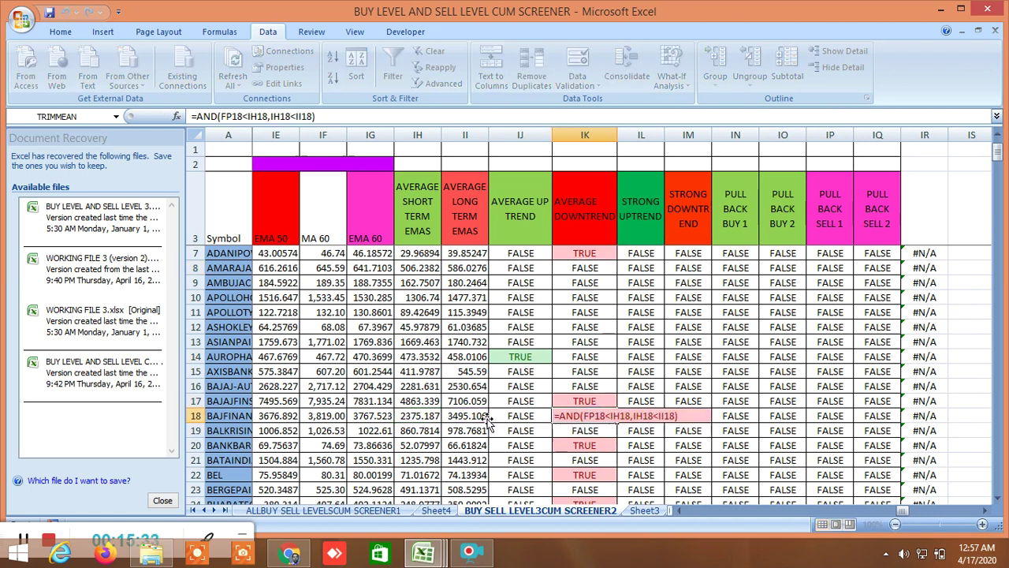
pyautogui.press('Return')
# Check the average uptrend signals for BIOCON, CADILAHC, CIPLA, DABUR and DIVISLAB in cells IJ27, IJ31, IJ36, IJ41 and IJ42
pyautogui.scroll(-4, 587, 394)
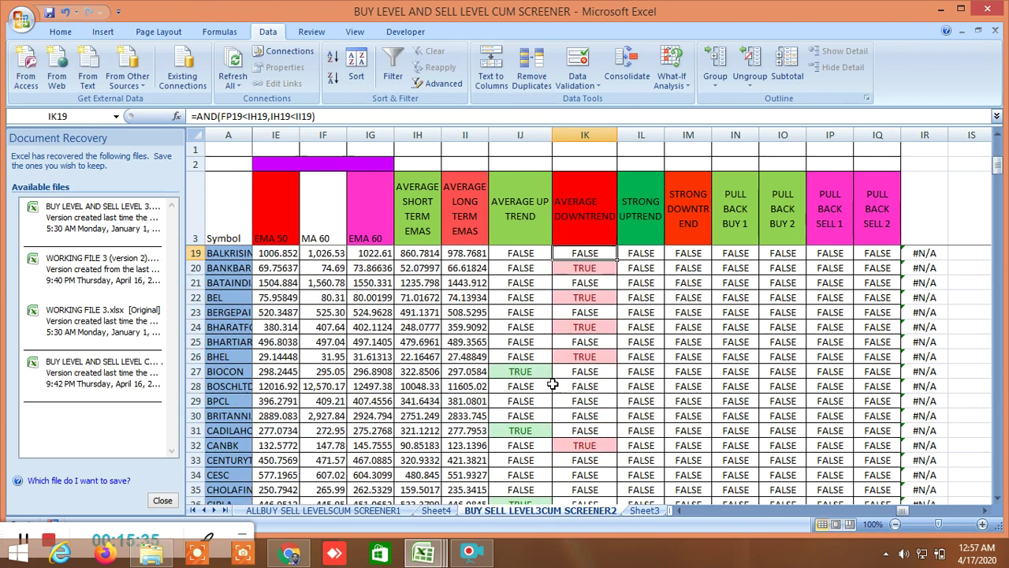
pyautogui.click(535, 370)
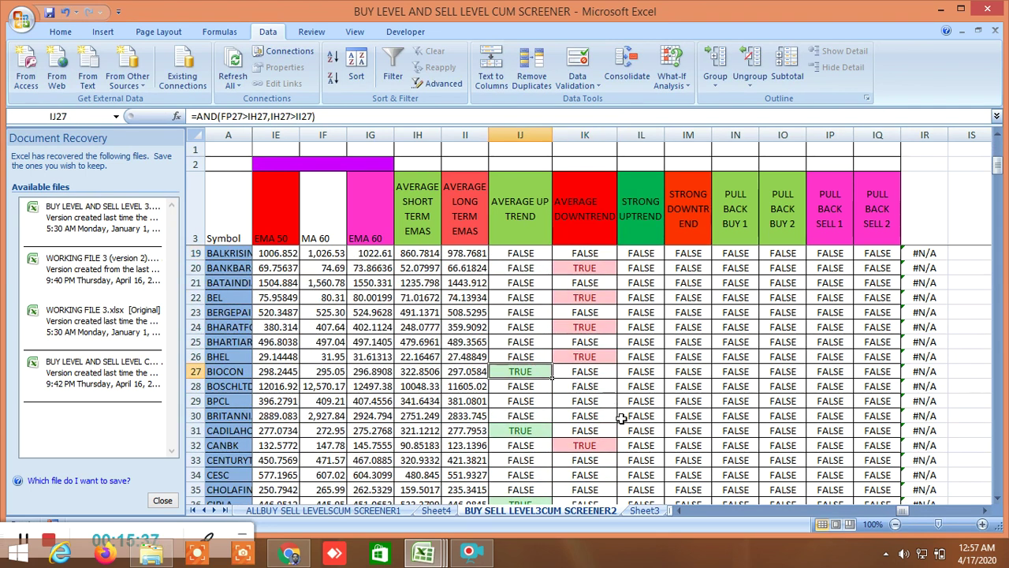
pyautogui.scroll(-1, 622, 418)
pyautogui.click(527, 386)
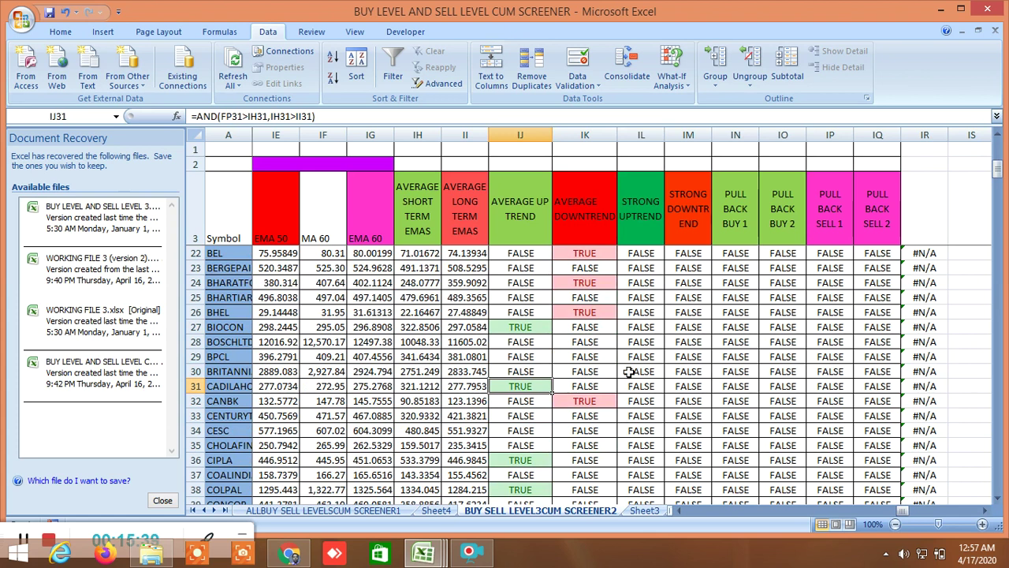
pyautogui.scroll(-2, 629, 372)
pyautogui.click(526, 372)
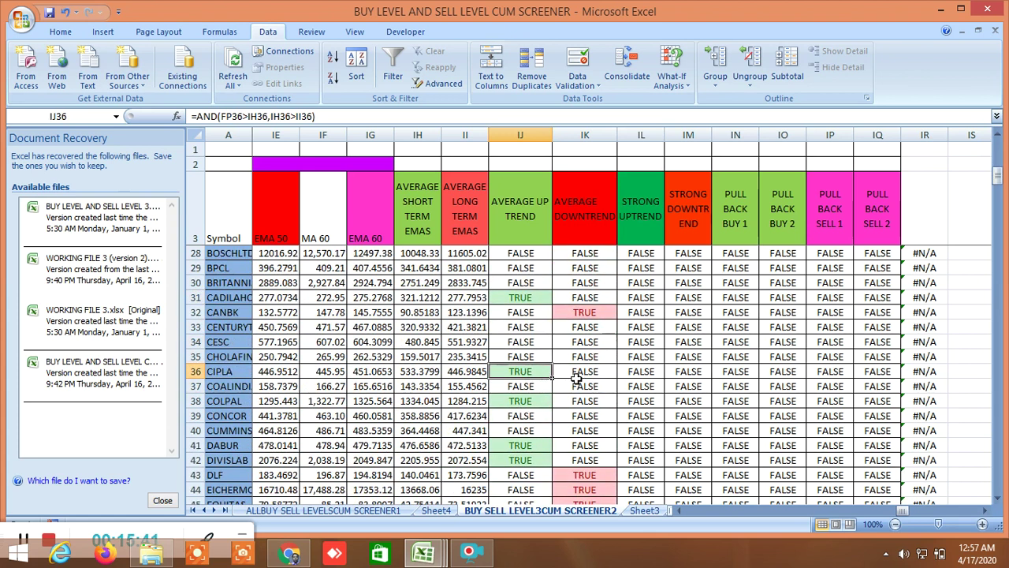
pyautogui.scroll(-2, 581, 388)
pyautogui.click(518, 355)
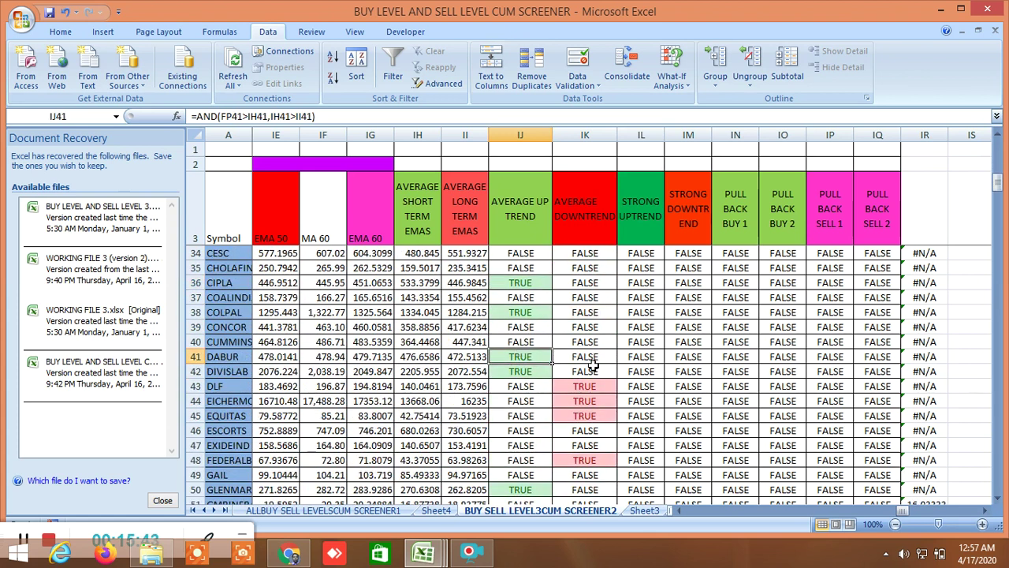
pyautogui.click(518, 372)
pyautogui.scroll(-2, 593, 361)
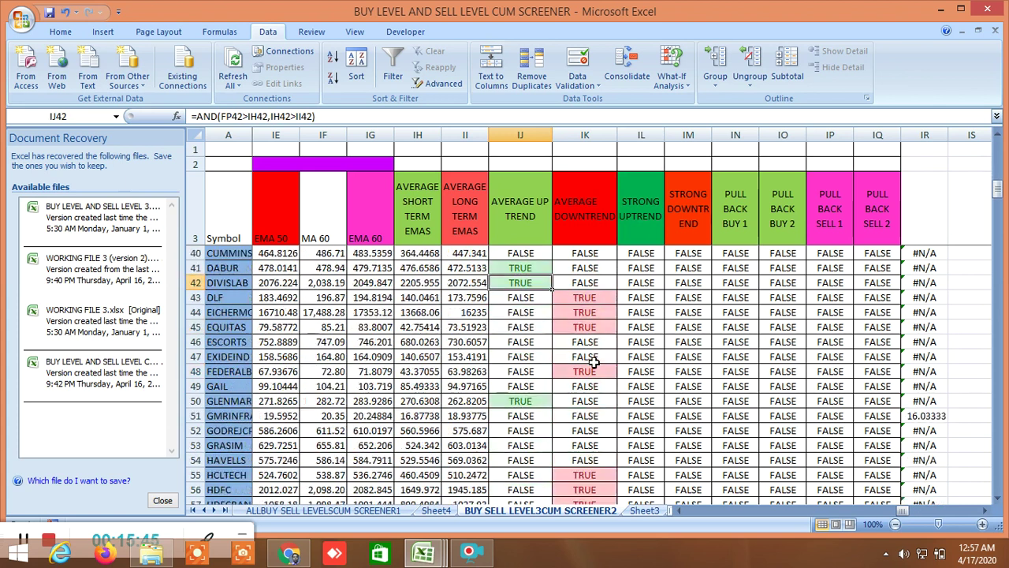
pyautogui.scroll(2, 593, 361)
# Open the INSIDE THE BAR WITH NR7 sheet and go to its first stock row, ACC
pyautogui.click(642, 511)
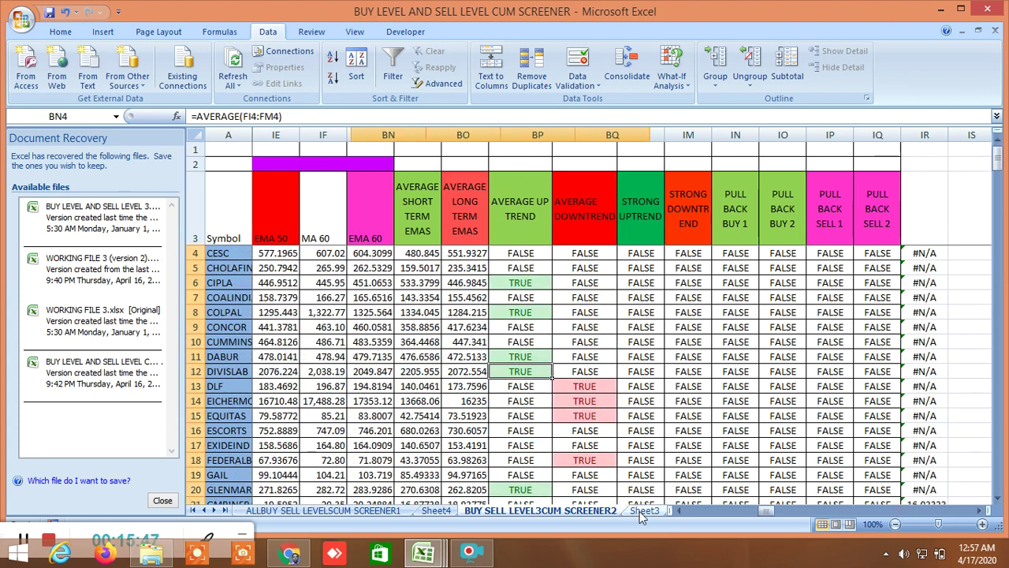
pyautogui.click(640, 513)
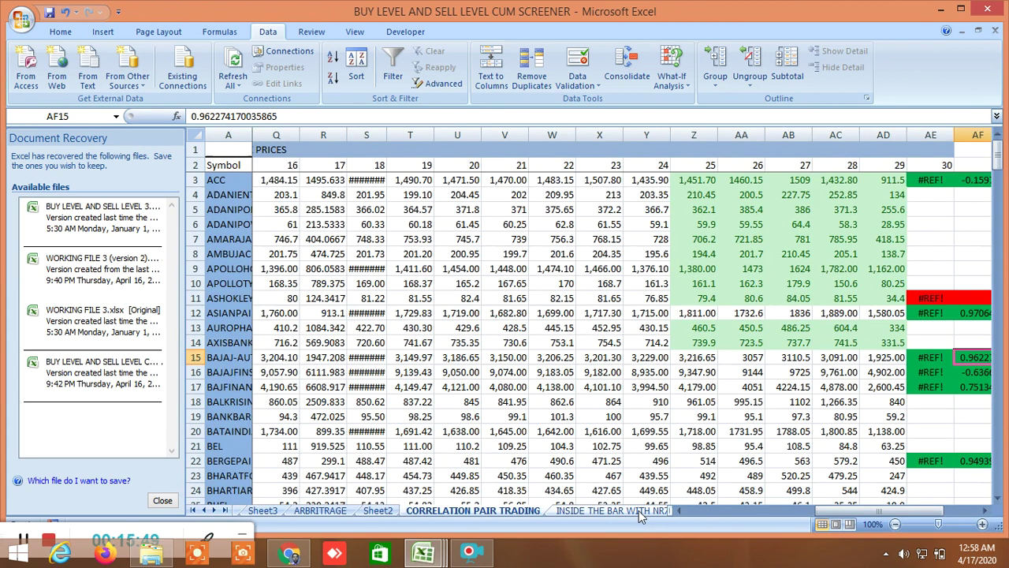
pyautogui.click(619, 511)
pyautogui.scroll(4, 627, 392)
pyautogui.scroll(20, 627, 392)
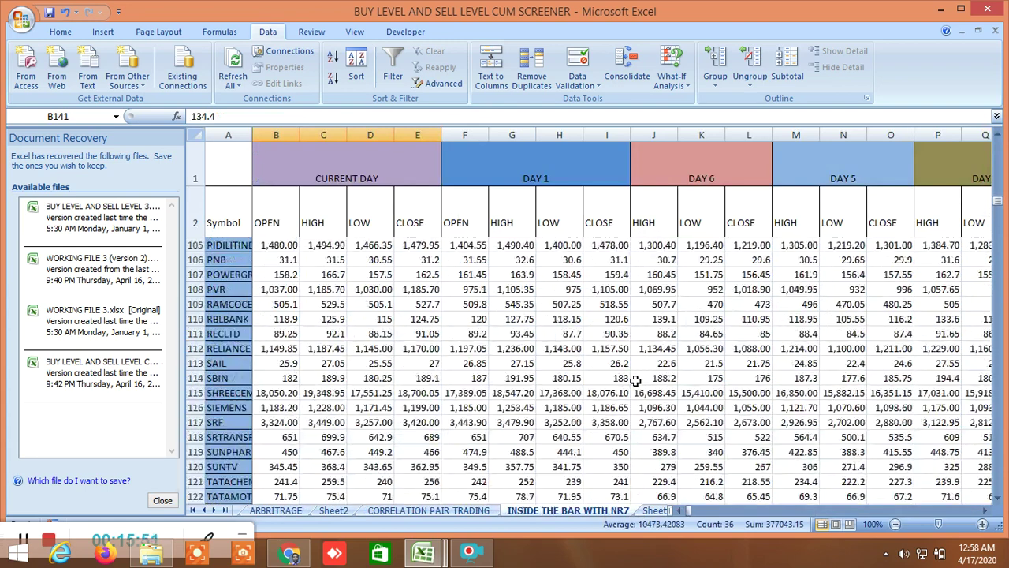
pyautogui.scroll(4, 635, 378)
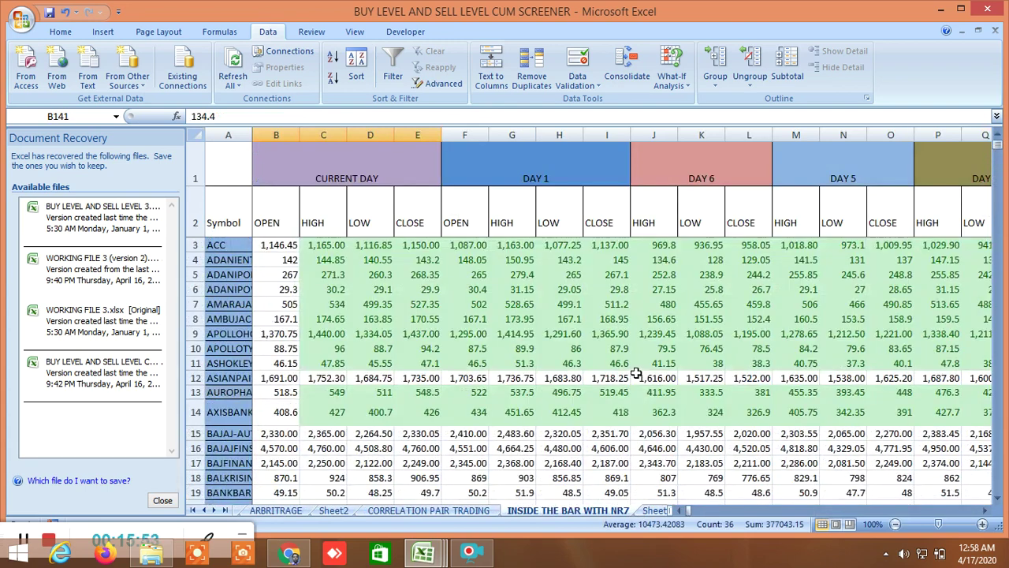
# Inspect the 1 DAY and 2 DAY inside-bar formulas in cells Y6 and Z6, leaving them as they are
pyautogui.click(984, 511)
pyautogui.moveTo(984, 511); pyautogui.dragTo(984, 510)
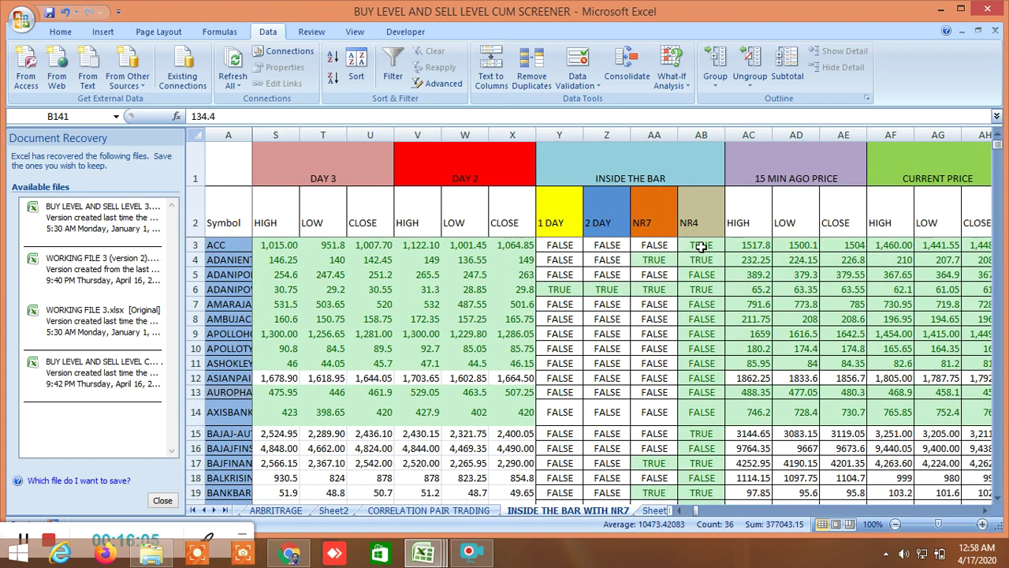
pyautogui.doubleClick(563, 289)
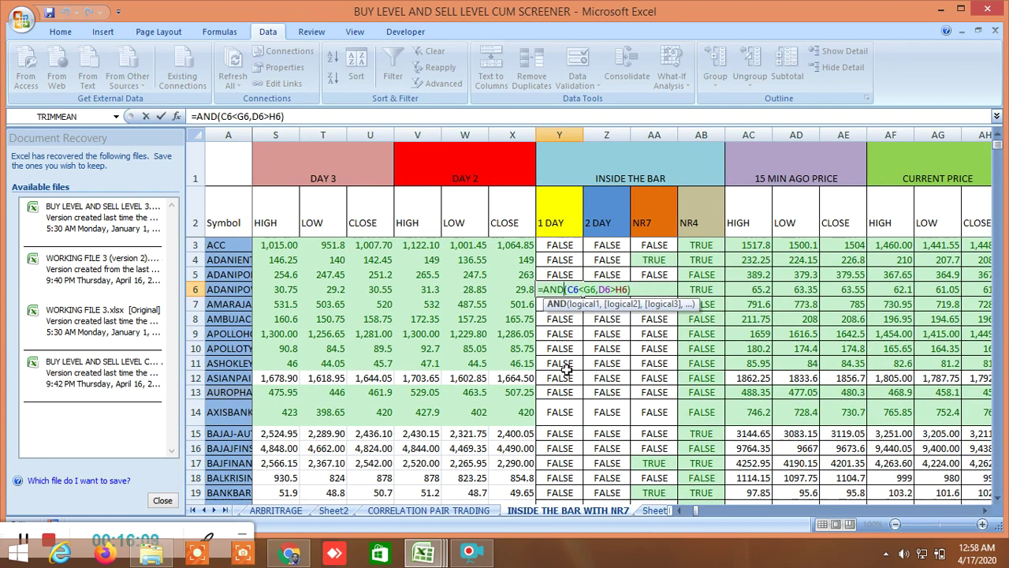
pyautogui.press('Return')
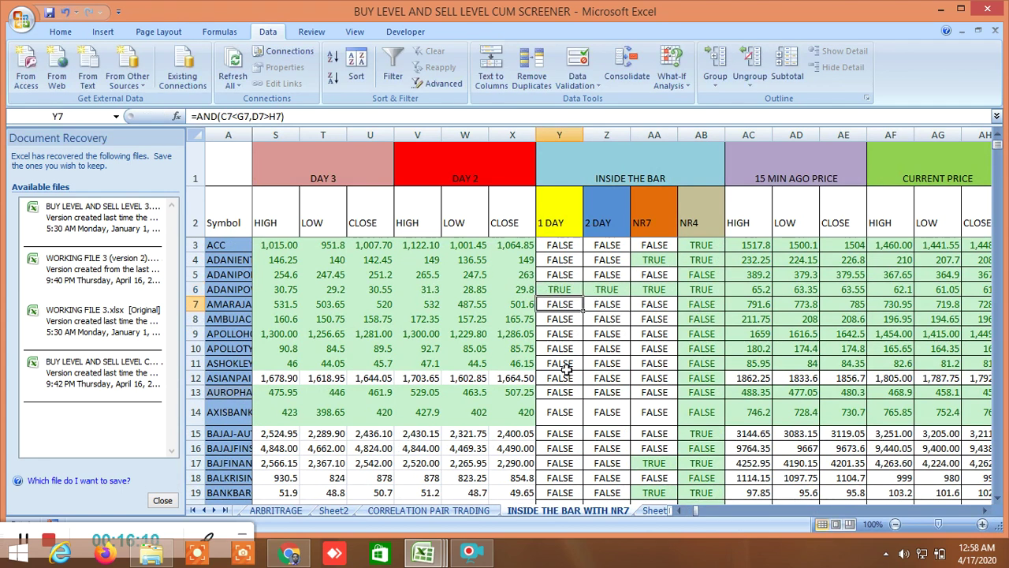
pyautogui.click(562, 290)
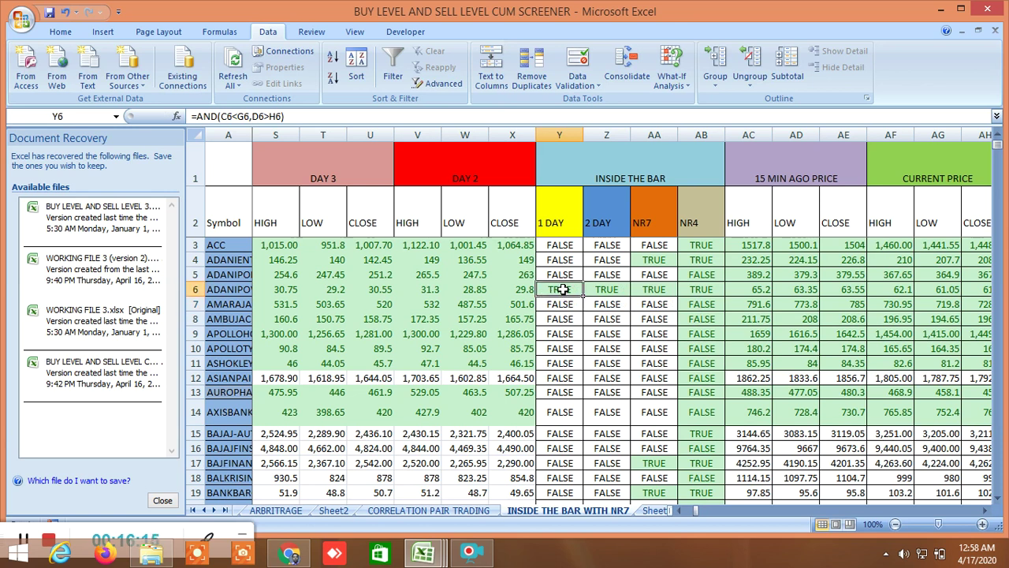
pyautogui.click(604, 291)
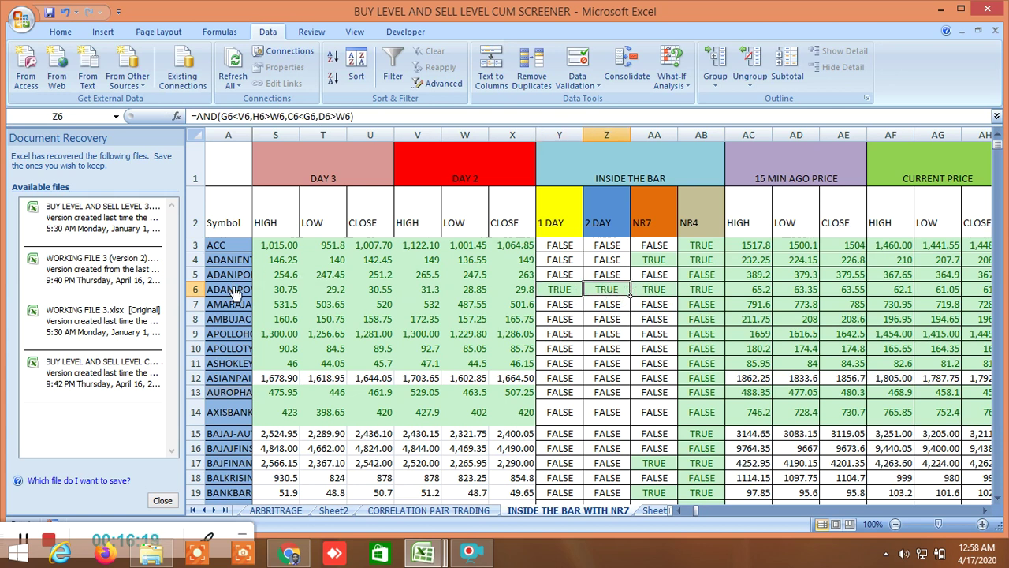
# Check the NR7 formulas in AA6, AA5 and AA4 and the NR4 formulas in AB6 and AB4
pyautogui.click(664, 290)
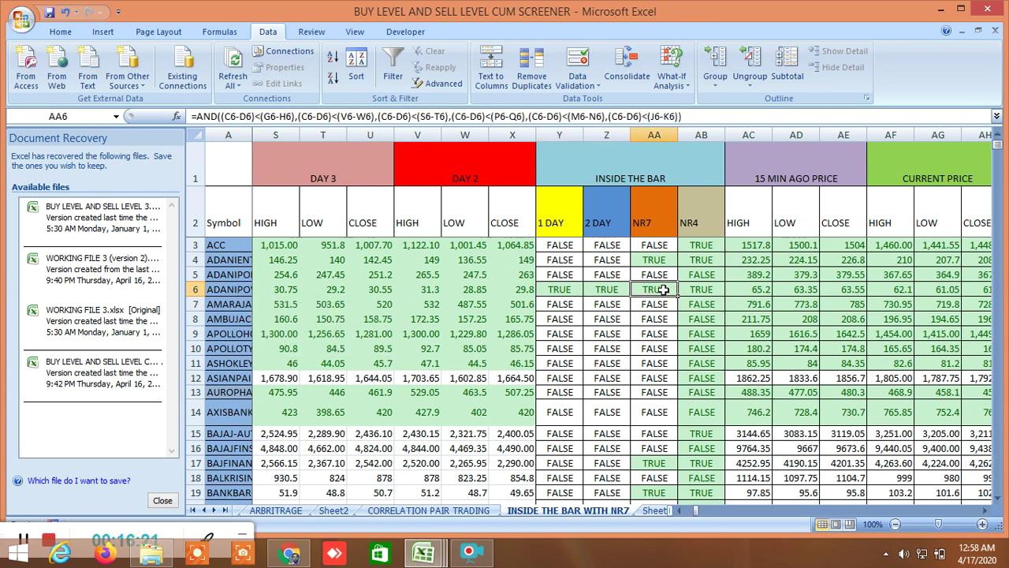
pyautogui.click(700, 292)
pyautogui.click(659, 273)
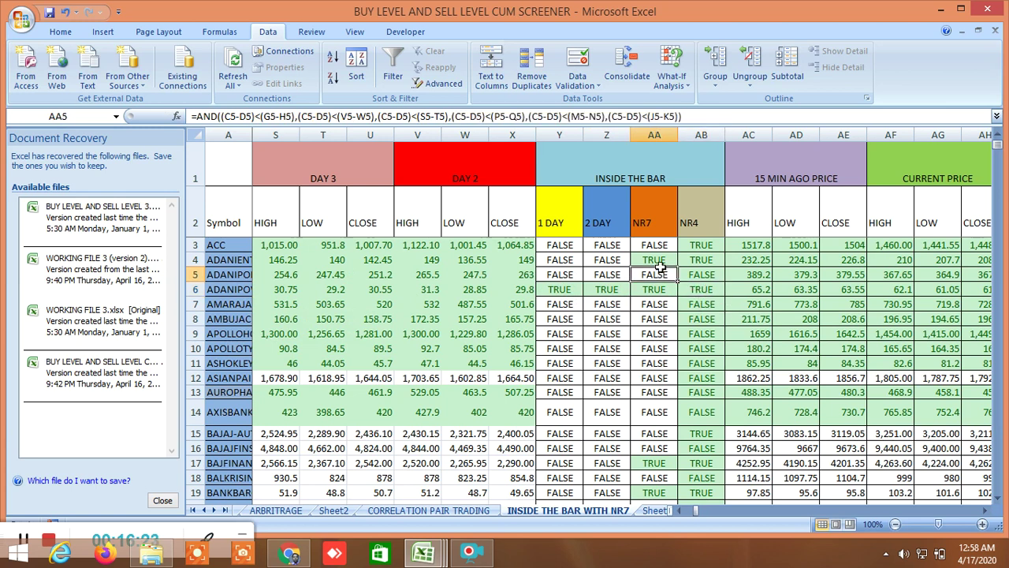
pyautogui.click(666, 257)
pyautogui.click(691, 261)
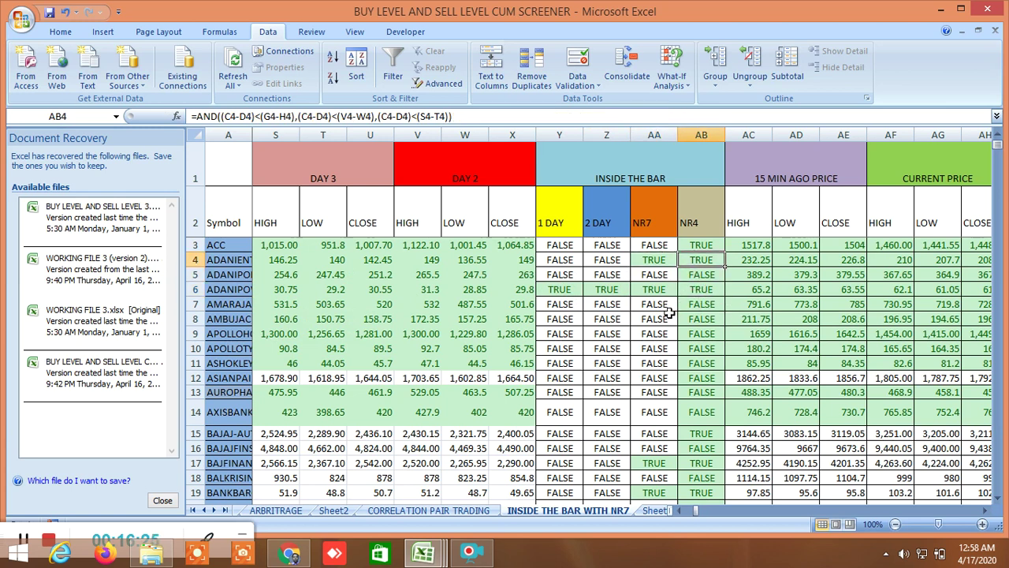
# Check the NR7 formula in AA17 and BEL's 1 DAY inside-bar formula in Y21, leaving both as they are
pyautogui.scroll(-2, 678, 332)
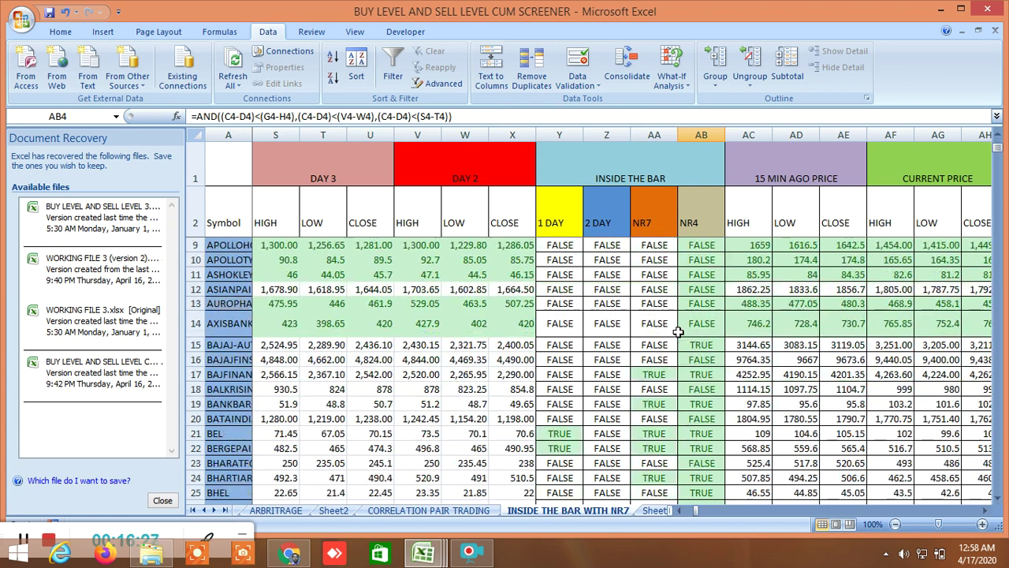
pyautogui.click(655, 374)
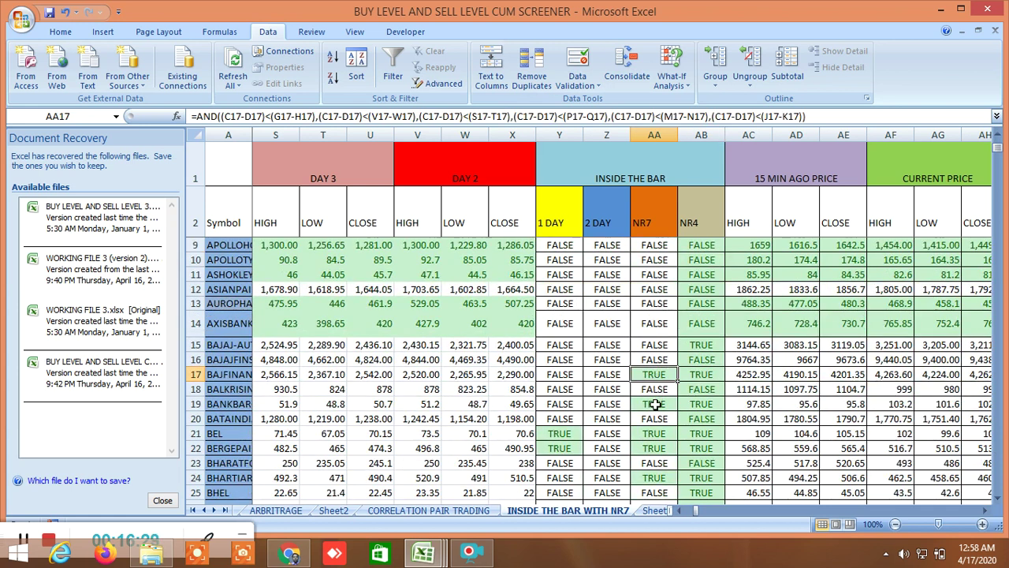
pyautogui.click(571, 433)
pyautogui.doubleClick(572, 434)
pyautogui.scroll(-2, 668, 407)
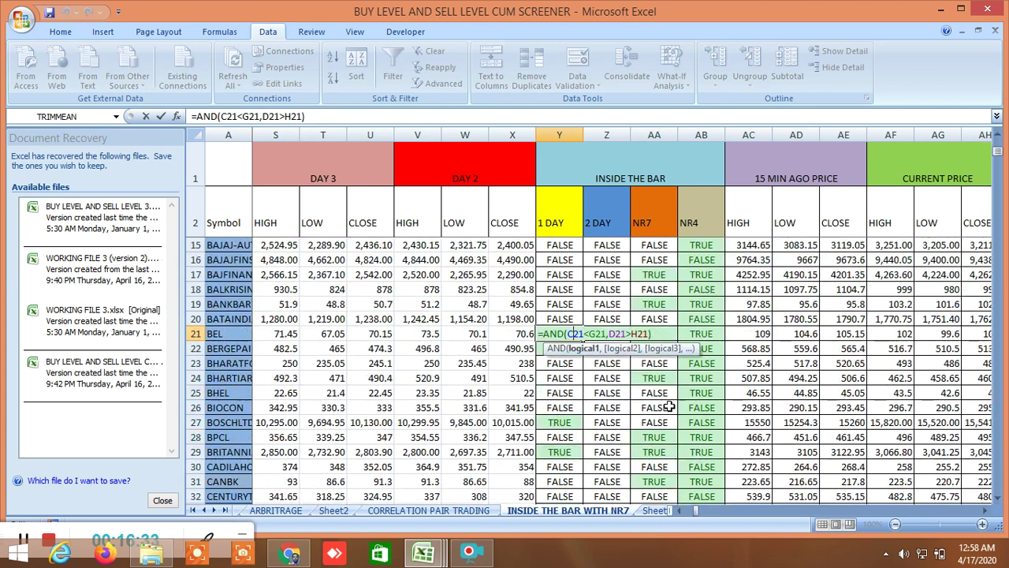
pyautogui.press('Return')
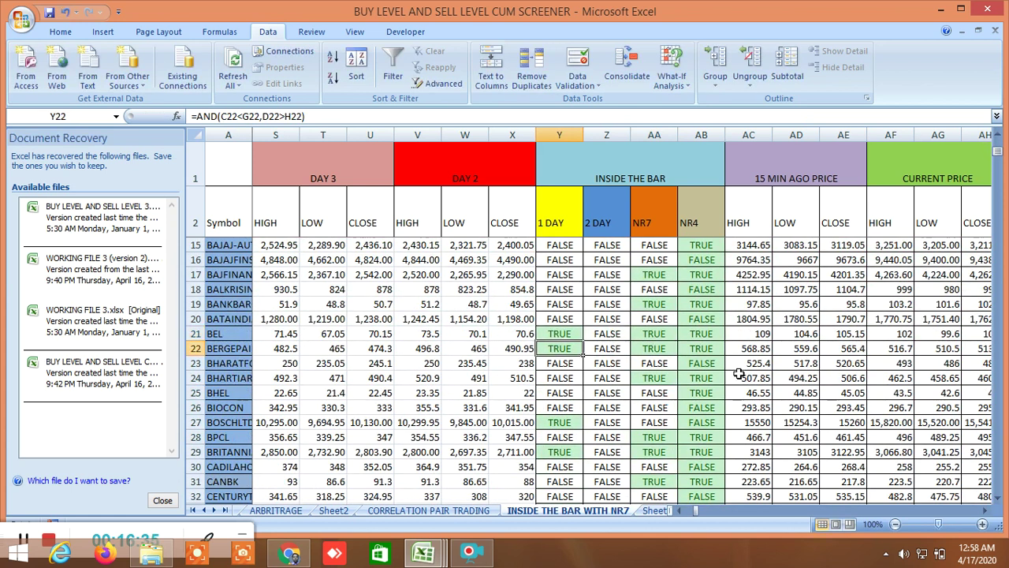
# Inspect the higher high, higher low formulas for ACC in AJ3 and for row 9 in AJ9
pyautogui.scroll(4, 737, 373)
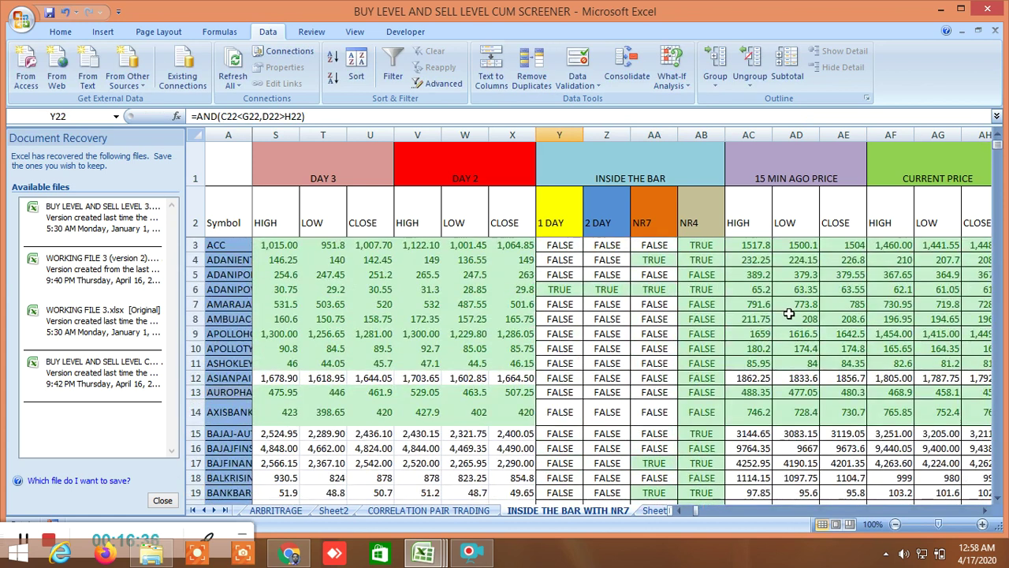
pyautogui.click(985, 511)
pyautogui.click(986, 511)
pyautogui.moveTo(985, 511); pyautogui.dragTo(986, 511)
pyautogui.doubleClick(622, 250)
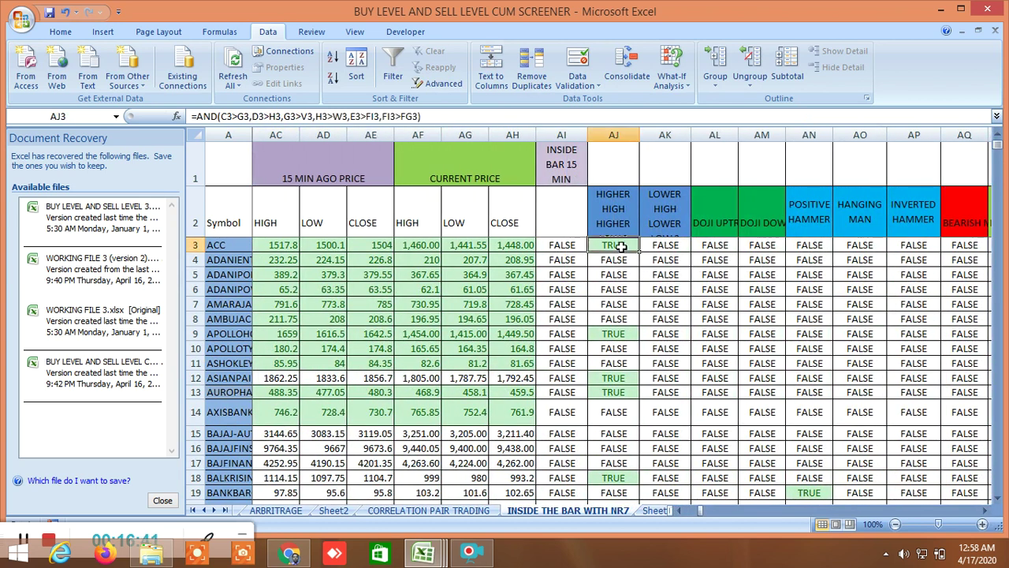
pyautogui.press('Return')
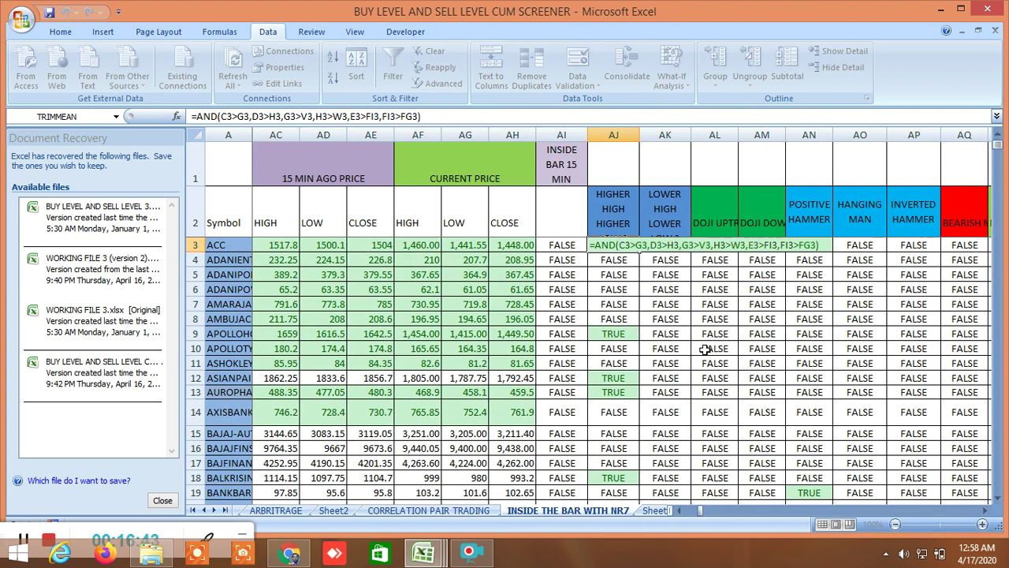
pyautogui.click(631, 335)
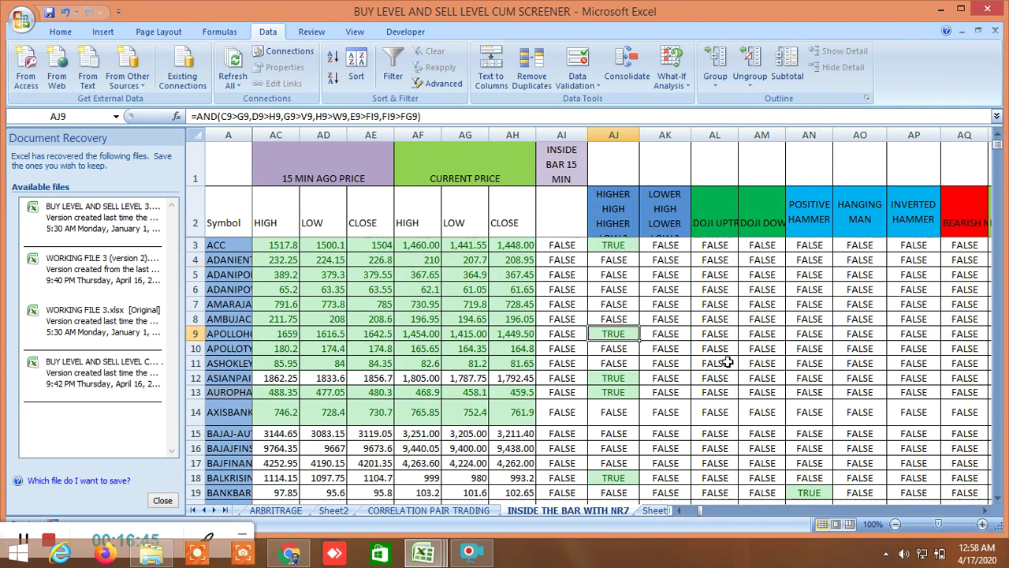
# Review the higher high, higher low signals in AJ12, AJ13 and AJ137, and look through the rest of the column back to ACC
pyautogui.scroll(-1, 718, 378)
pyautogui.click(606, 331)
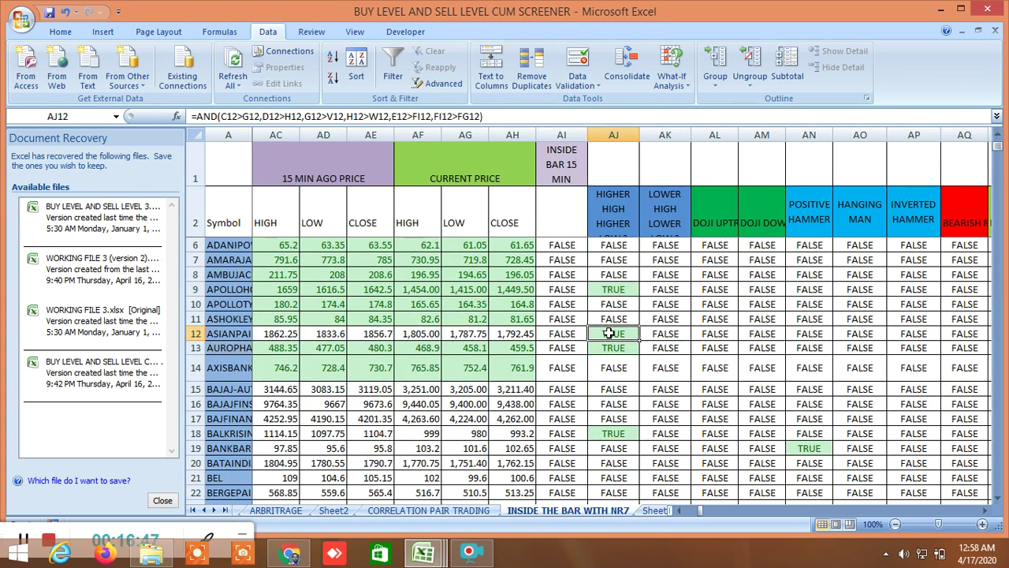
pyautogui.click(614, 350)
pyautogui.hotkey('ctrl', 'Down')
pyautogui.click(616, 351)
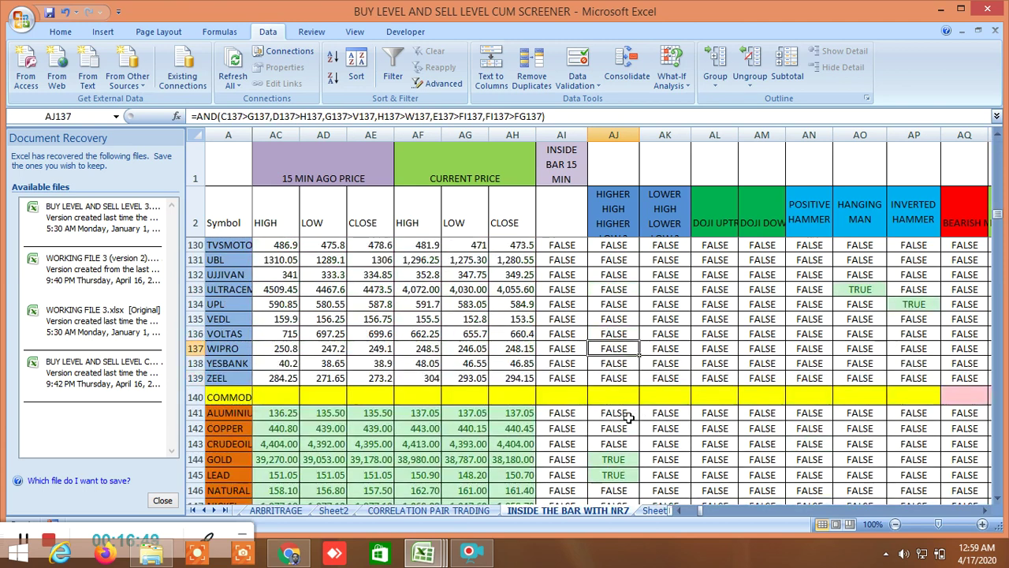
pyautogui.scroll(7, 667, 326)
pyautogui.scroll(20, 667, 325)
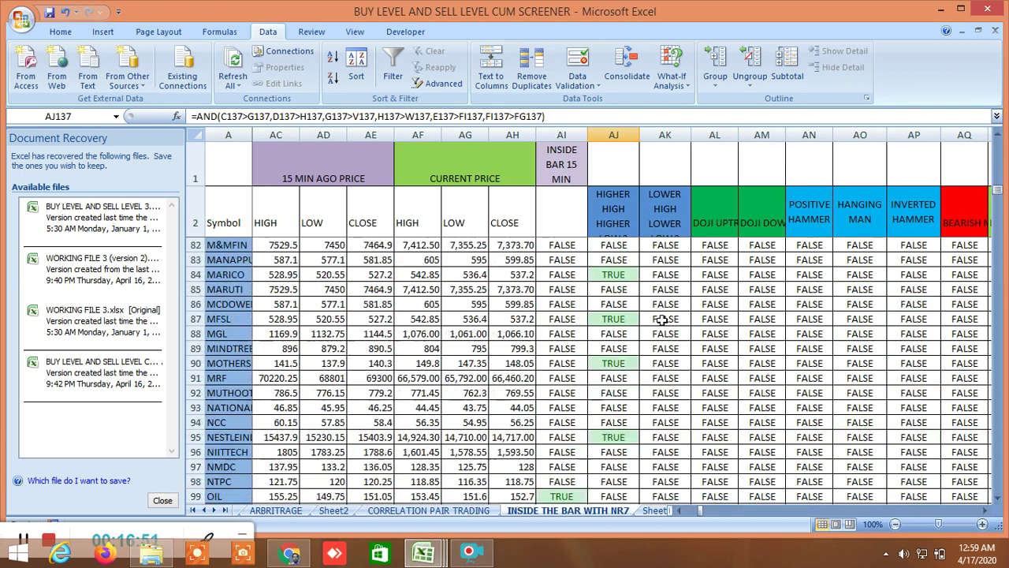
pyautogui.scroll(10, 649, 300)
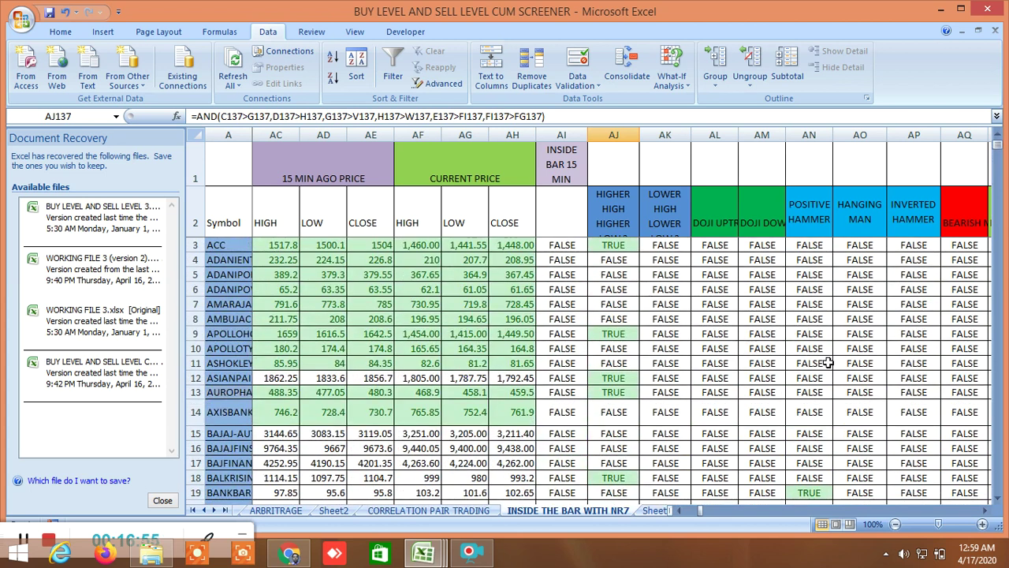
# Inspect the doji uptrend formula in AL24 and the positive hammer formula in AN19
pyautogui.click(984, 516)
pyautogui.click(984, 516)
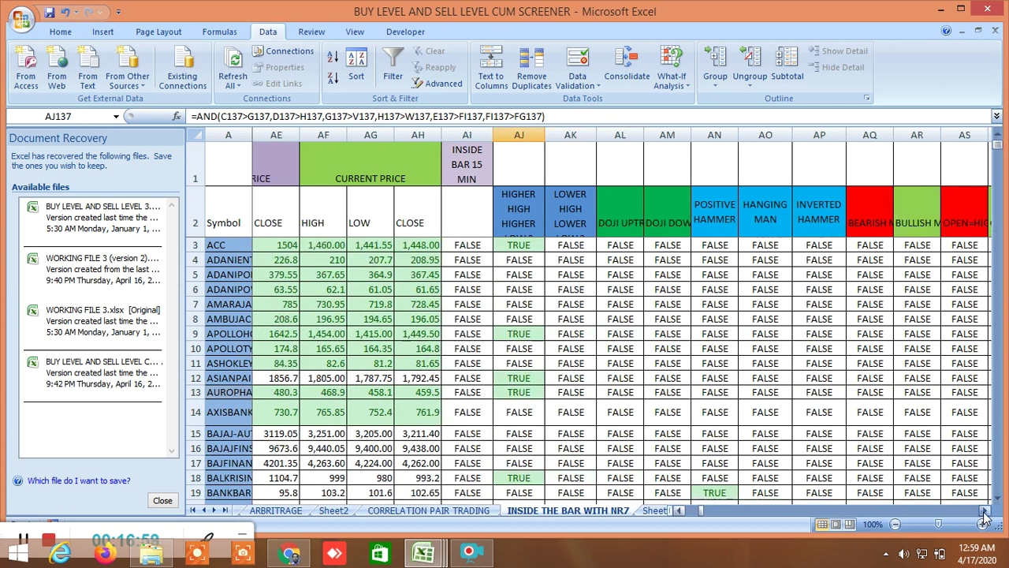
pyautogui.click(984, 517)
pyautogui.click(984, 516)
pyautogui.scroll(-2, 708, 407)
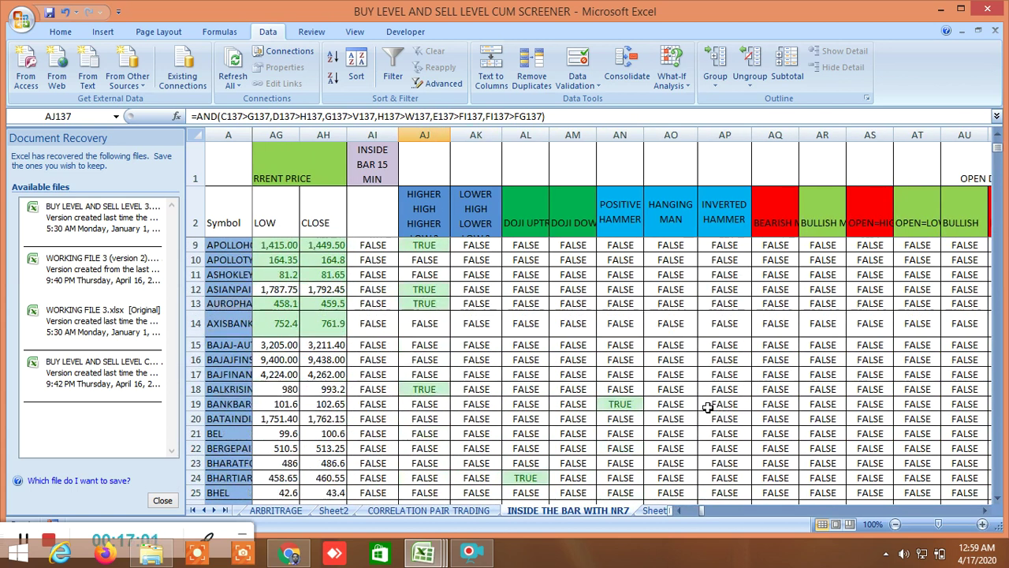
pyautogui.click(535, 479)
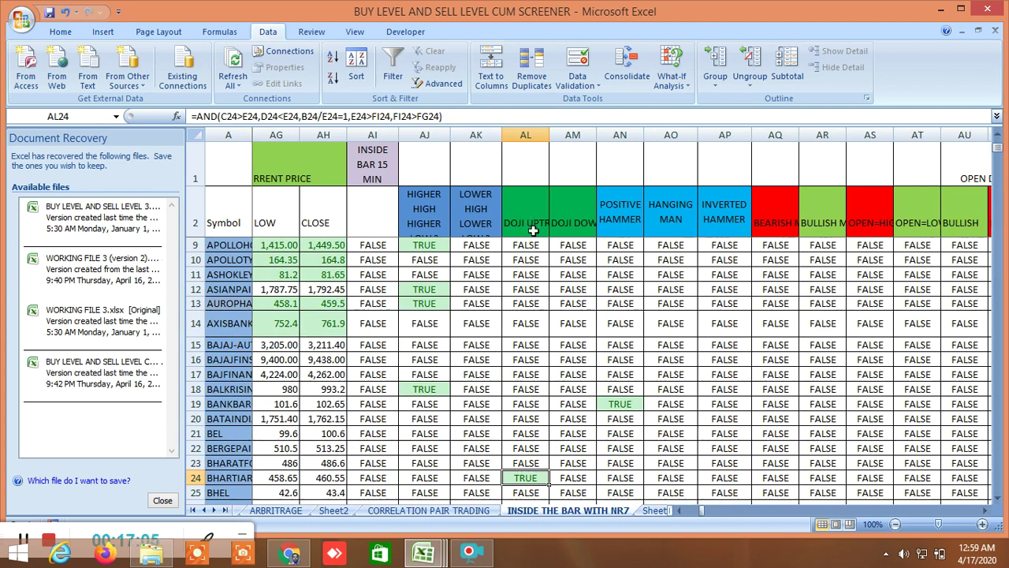
pyautogui.click(626, 404)
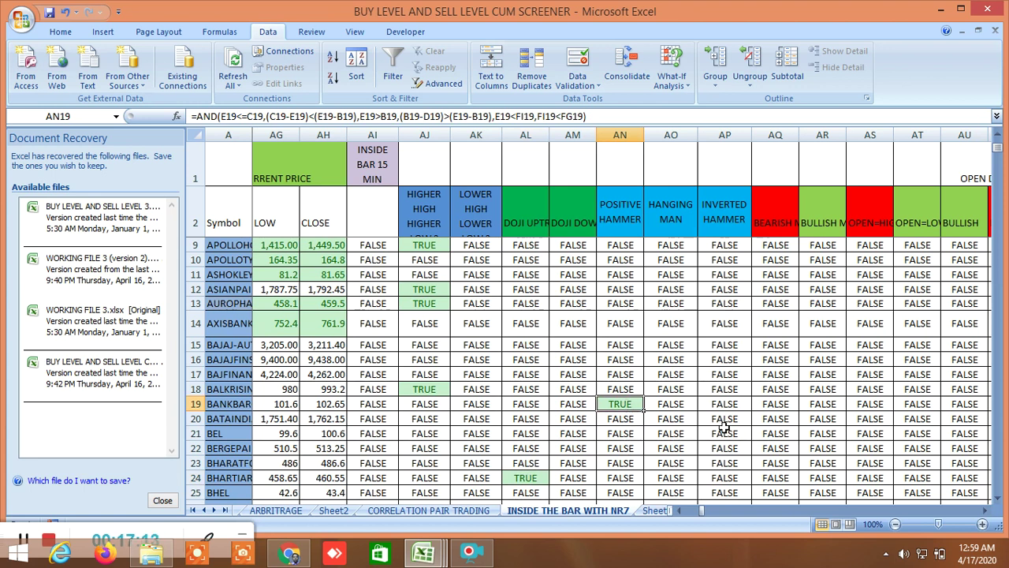
# Inspect the hanging man formula in AO133 and UPL's inverted hammer formula in AP134, leaving both as they are
pyautogui.scroll(2, 724, 426)
pyautogui.scroll(-7, 719, 421)
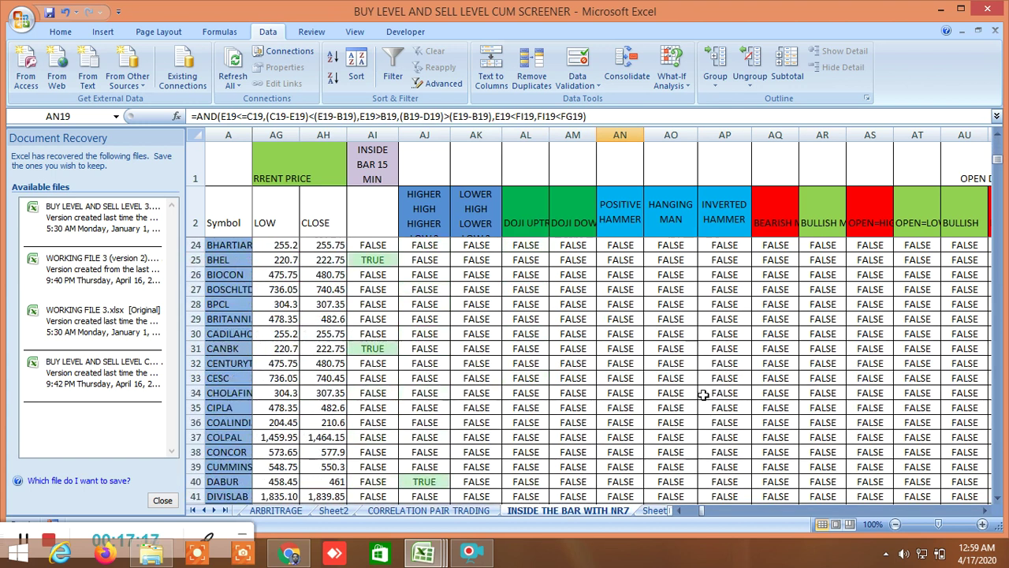
pyautogui.scroll(7, 714, 421)
pyautogui.scroll(-17, 702, 391)
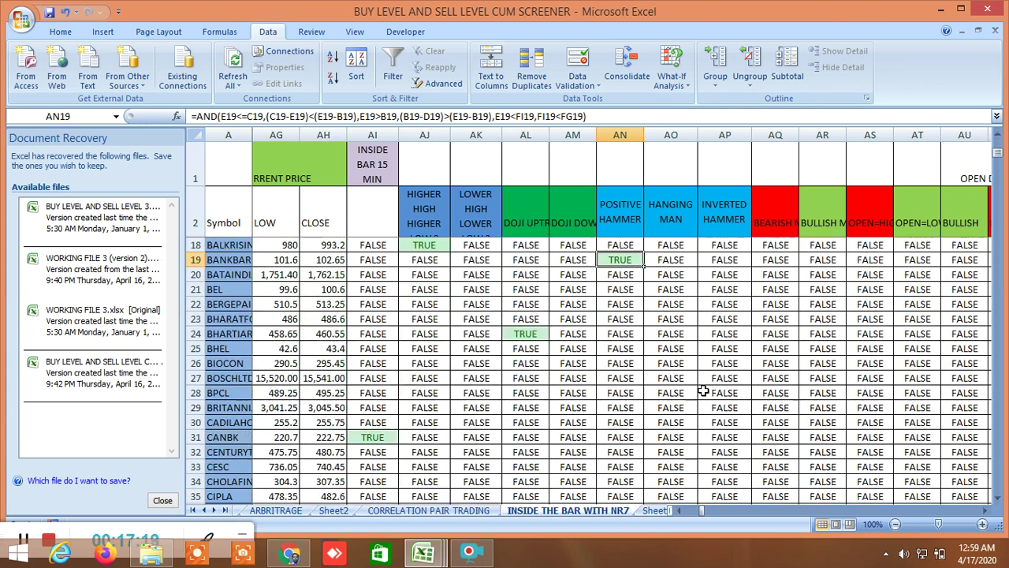
pyautogui.scroll(-12, 703, 391)
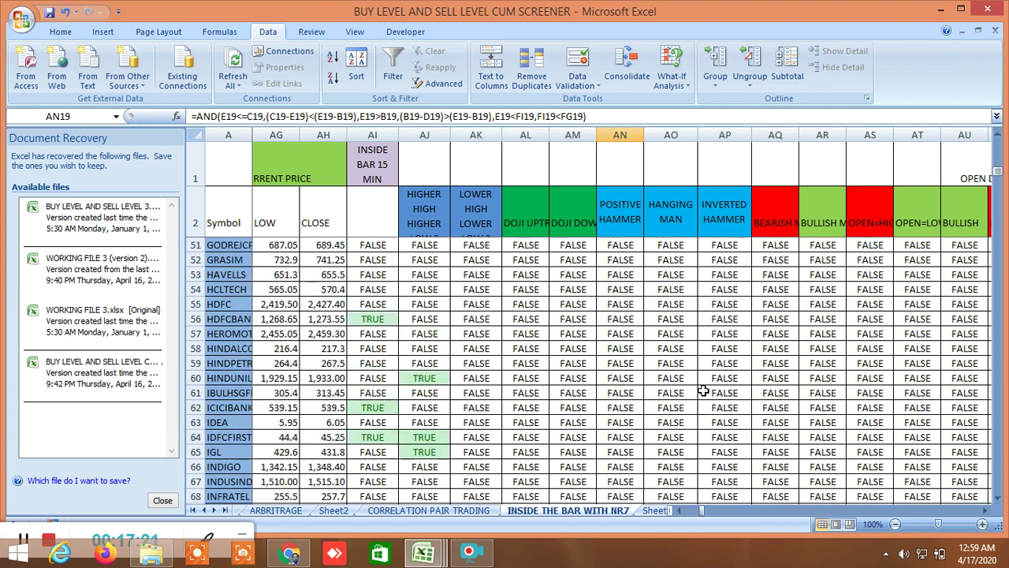
pyautogui.scroll(-9, 703, 391)
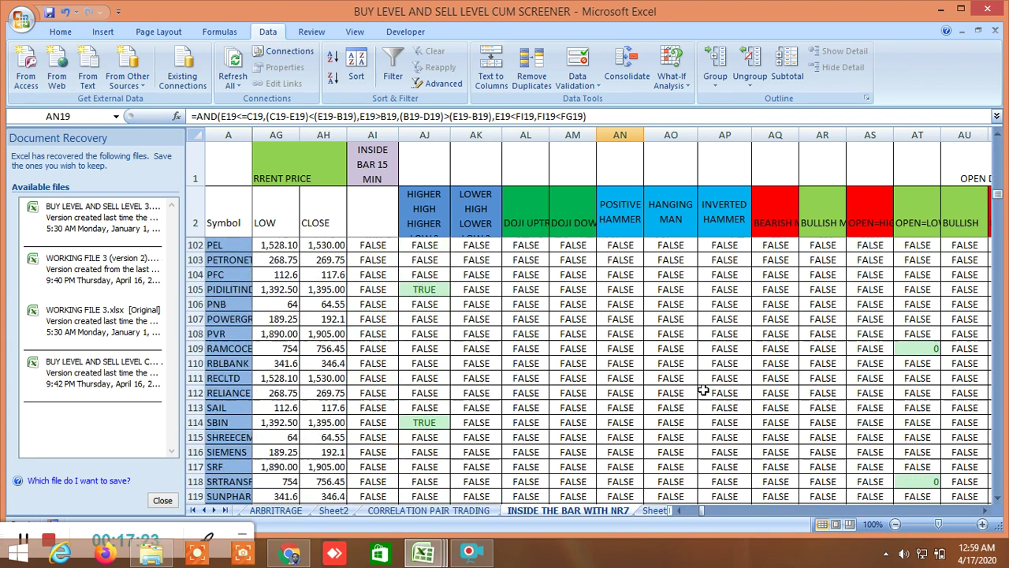
pyautogui.scroll(-2, 703, 391)
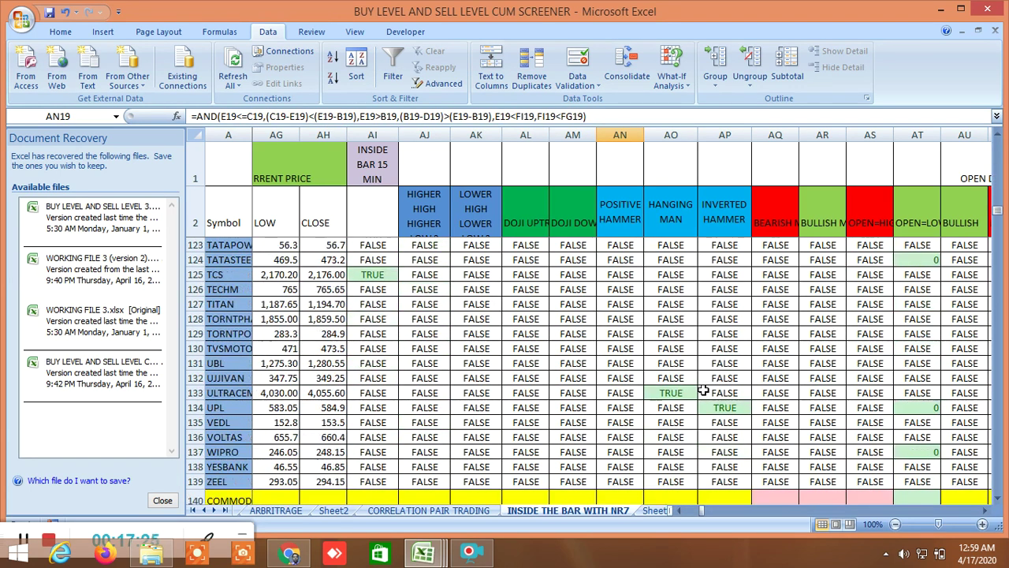
pyautogui.click(679, 393)
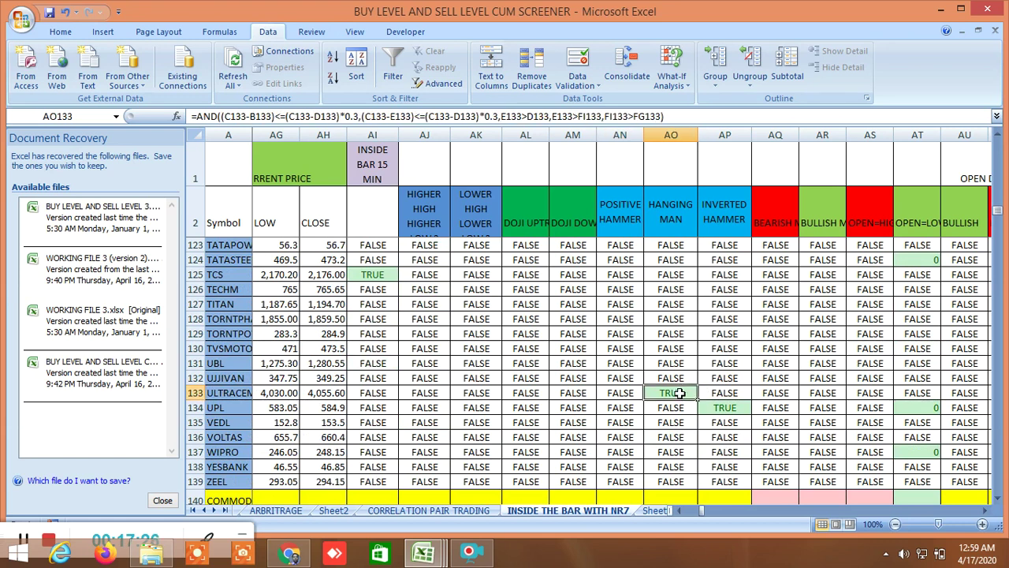
pyautogui.doubleClick(727, 410)
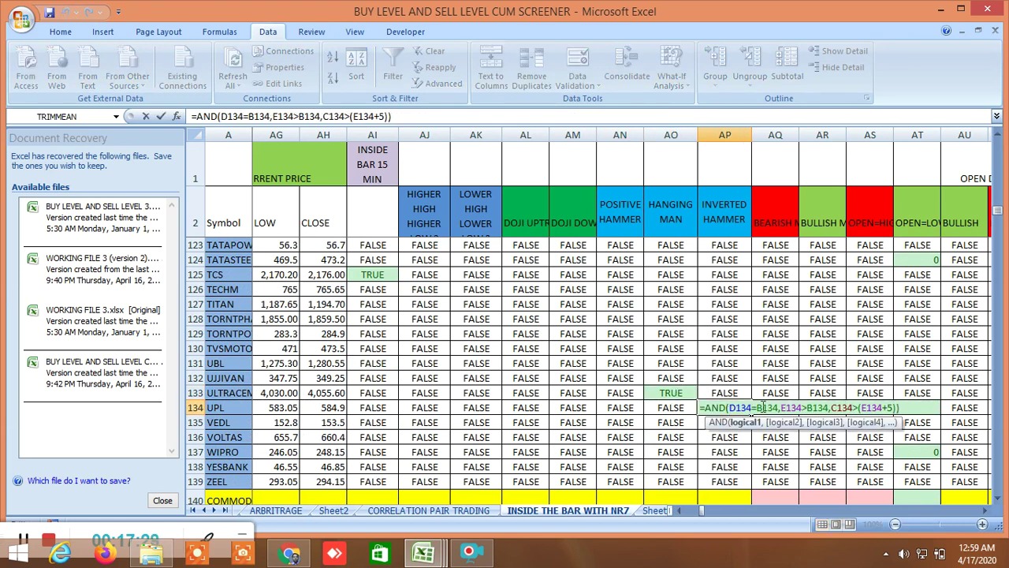
pyautogui.press('Return')
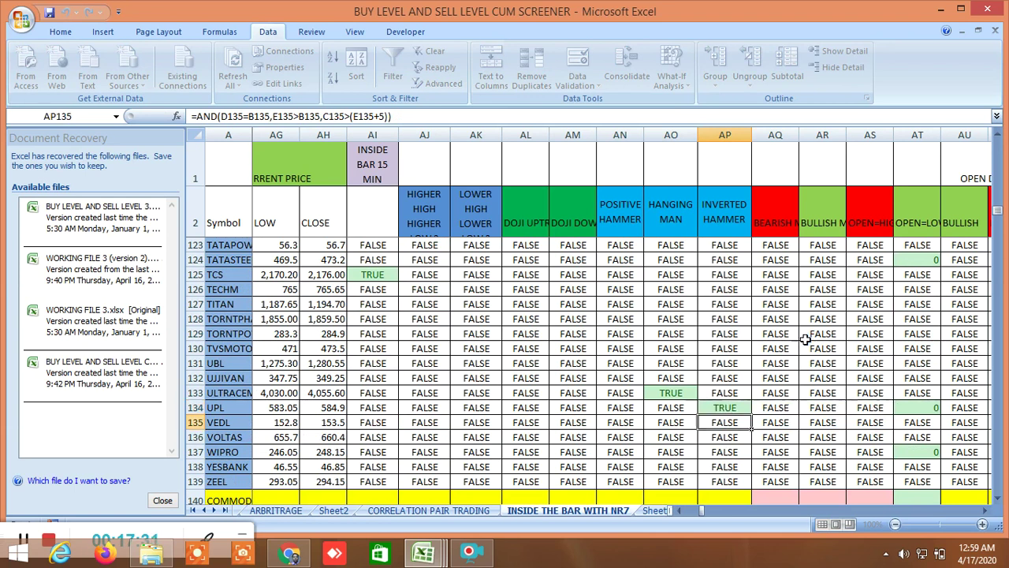
# Review the open drive, shakeout and MASTER long and short signal columns from the first symbol rows onward
pyautogui.scroll(5, 800, 340)
pyautogui.scroll(16, 800, 340)
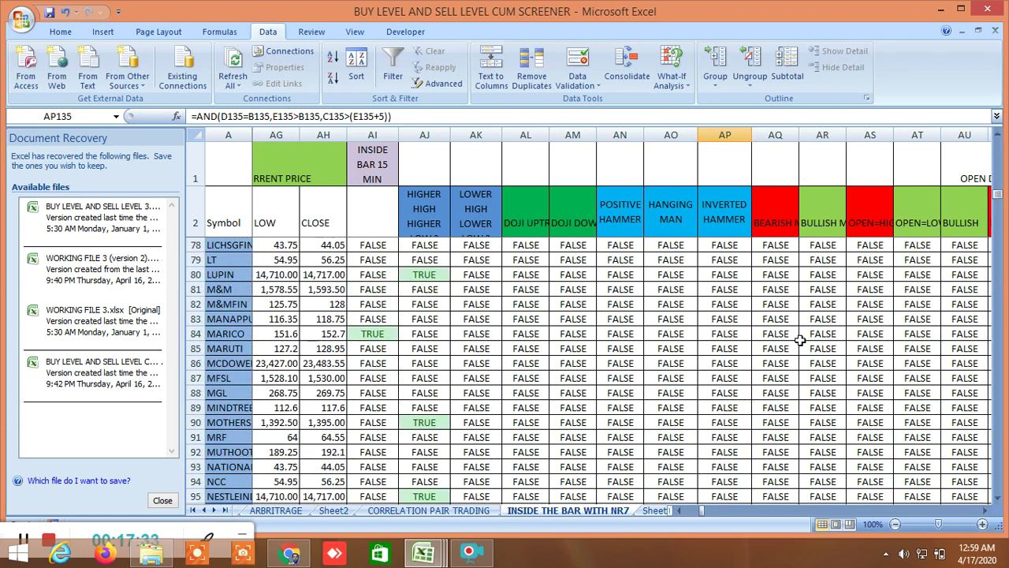
pyautogui.scroll(19, 800, 340)
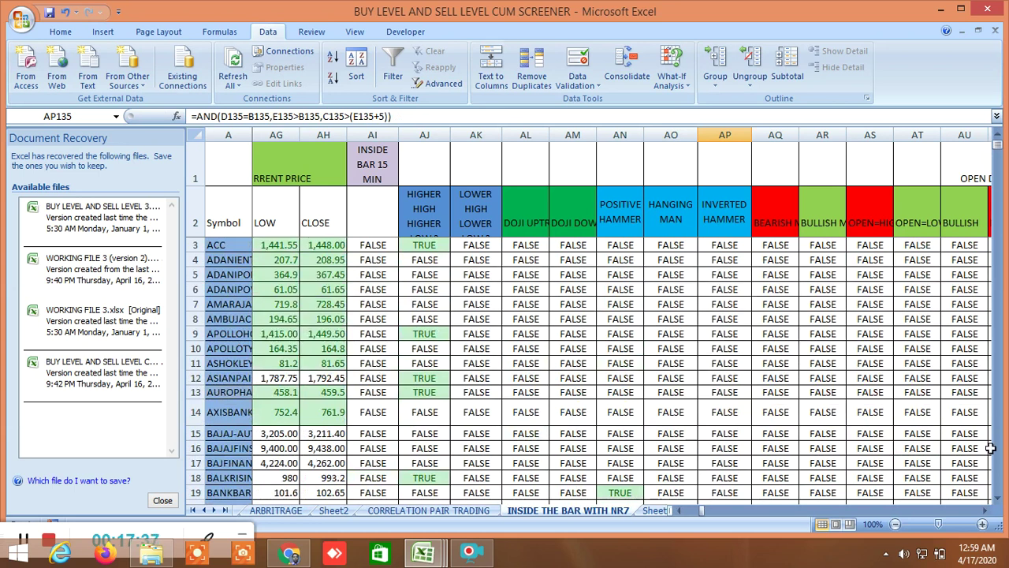
pyautogui.click(985, 510)
pyautogui.click(985, 510)
pyautogui.click(985, 510)
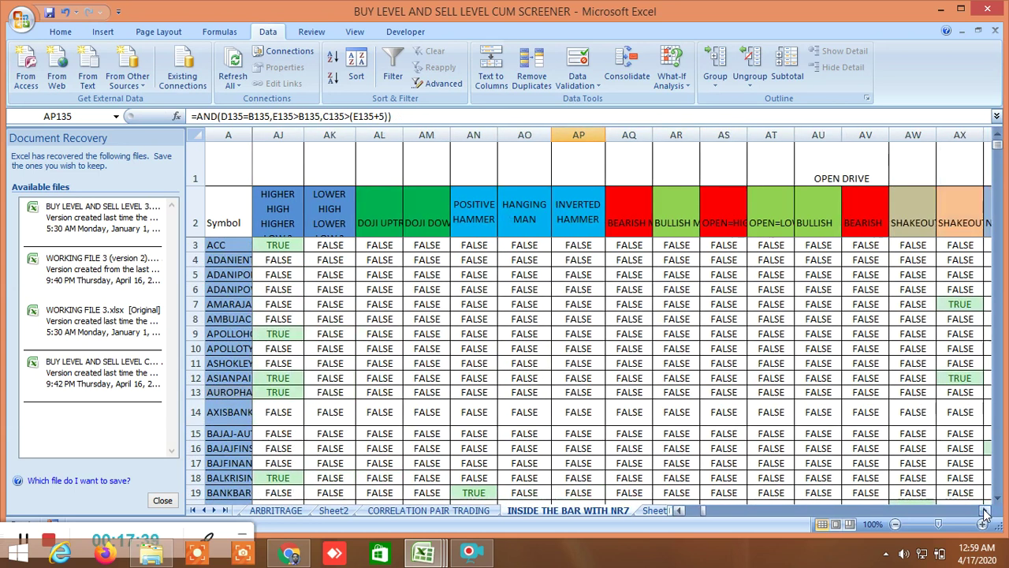
pyautogui.click(985, 510)
pyautogui.click(985, 510)
pyautogui.click(984, 510)
pyautogui.click(985, 510)
pyautogui.click(984, 510)
pyautogui.click(984, 510)
pyautogui.click(985, 510)
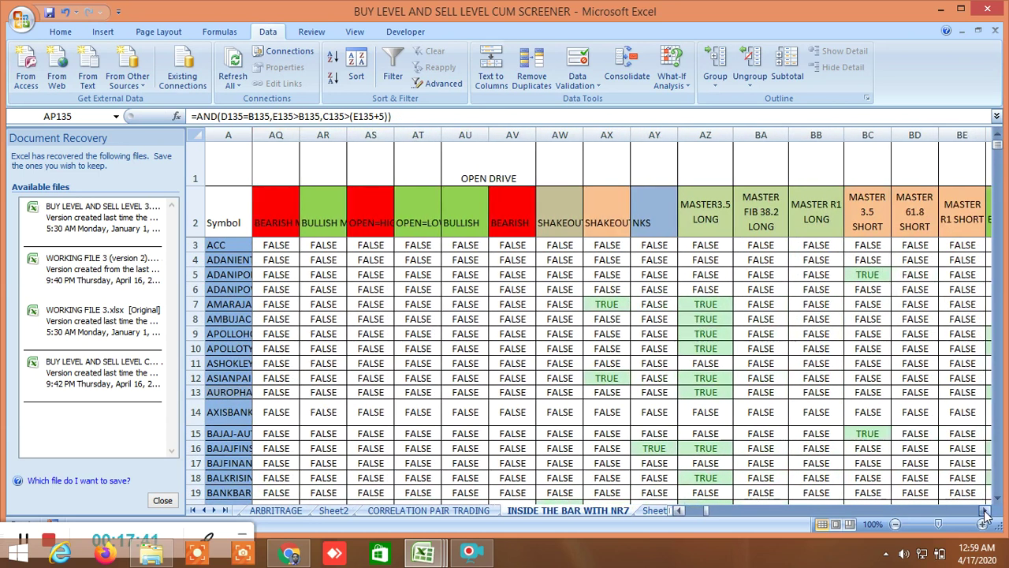
pyautogui.click(985, 510)
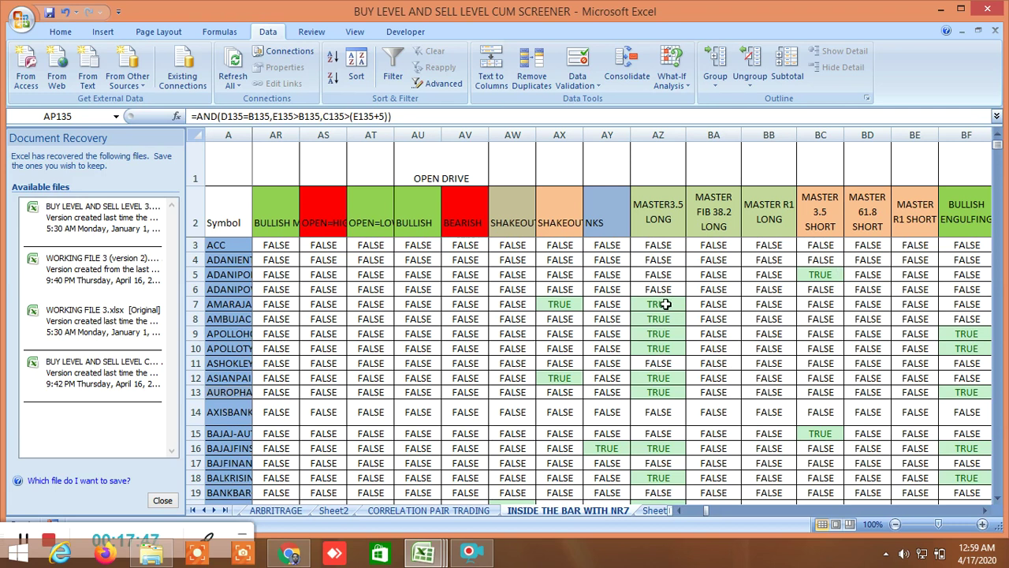
# Review the bullish and bearish engulfing, SHAKEOUT 3, SHAKEOUT 4 and long body candle signal columns
pyautogui.click(985, 511)
pyautogui.click(984, 511)
pyautogui.click(985, 510)
pyautogui.click(985, 511)
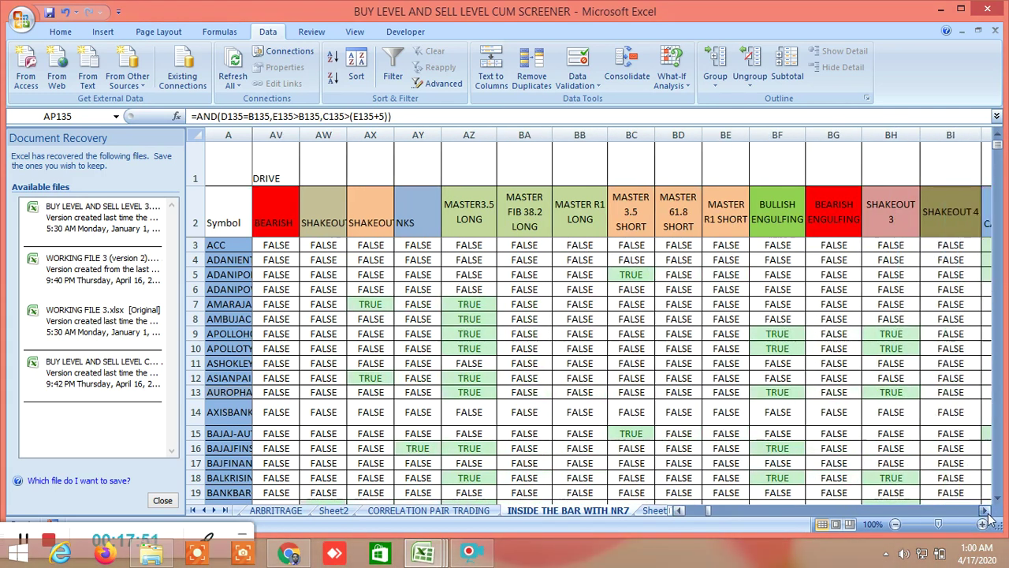
pyautogui.click(985, 511)
pyautogui.click(985, 512)
pyautogui.click(986, 511)
pyautogui.click(985, 512)
pyautogui.click(985, 512)
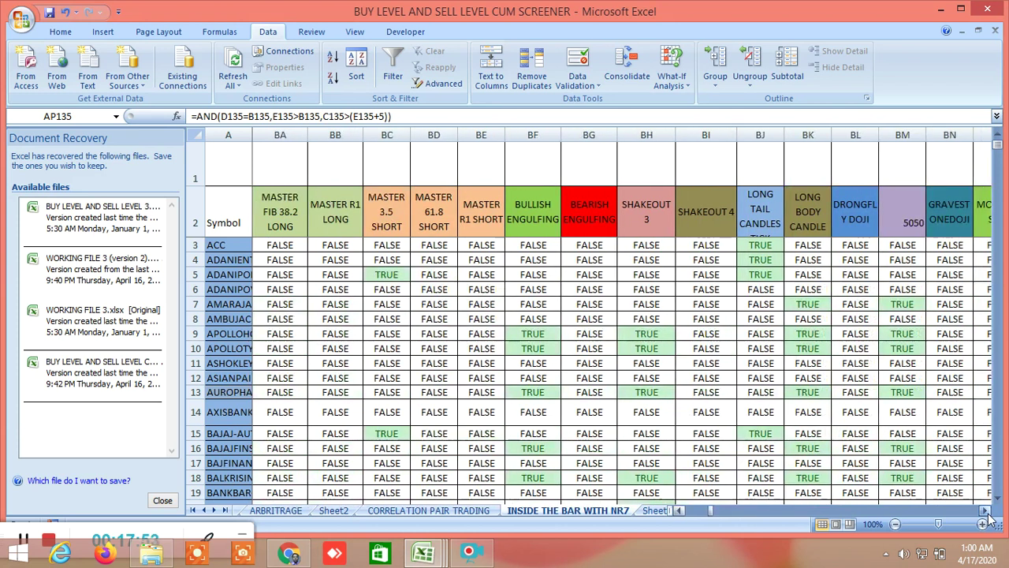
pyautogui.click(679, 512)
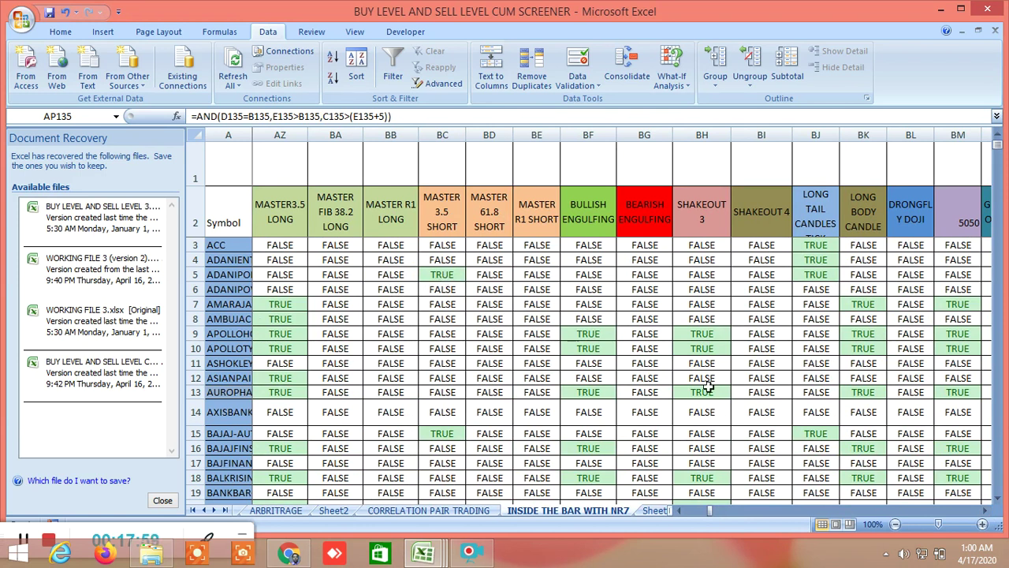
# Look through the long tail, doji, morning and evening star, reversal, kickers and harami signal columns
pyautogui.click(984, 512)
pyautogui.click(984, 511)
pyautogui.click(984, 511)
pyautogui.click(984, 512)
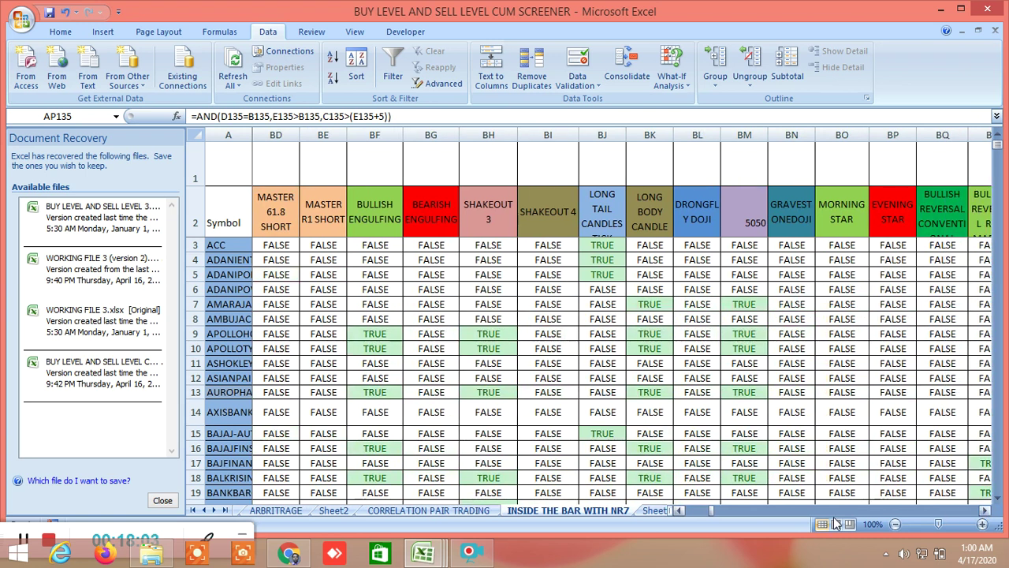
pyautogui.click(680, 511)
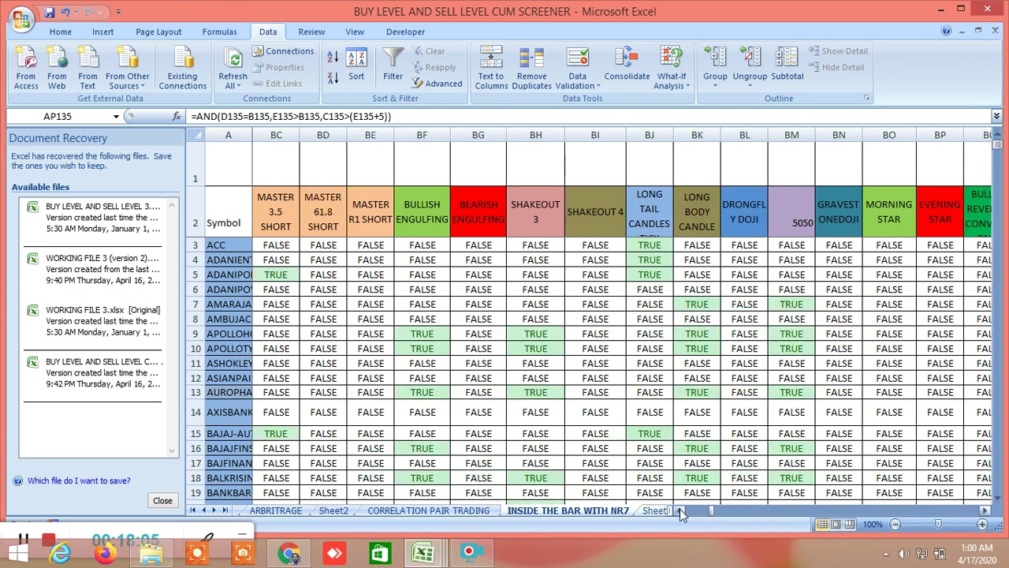
pyautogui.click(984, 512)
pyautogui.click(984, 512)
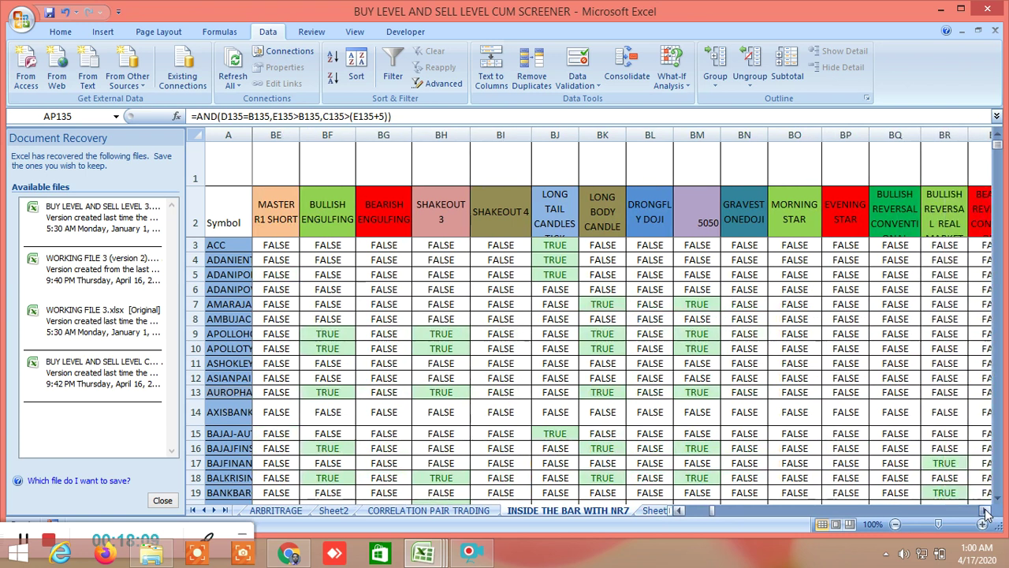
pyautogui.click(985, 512)
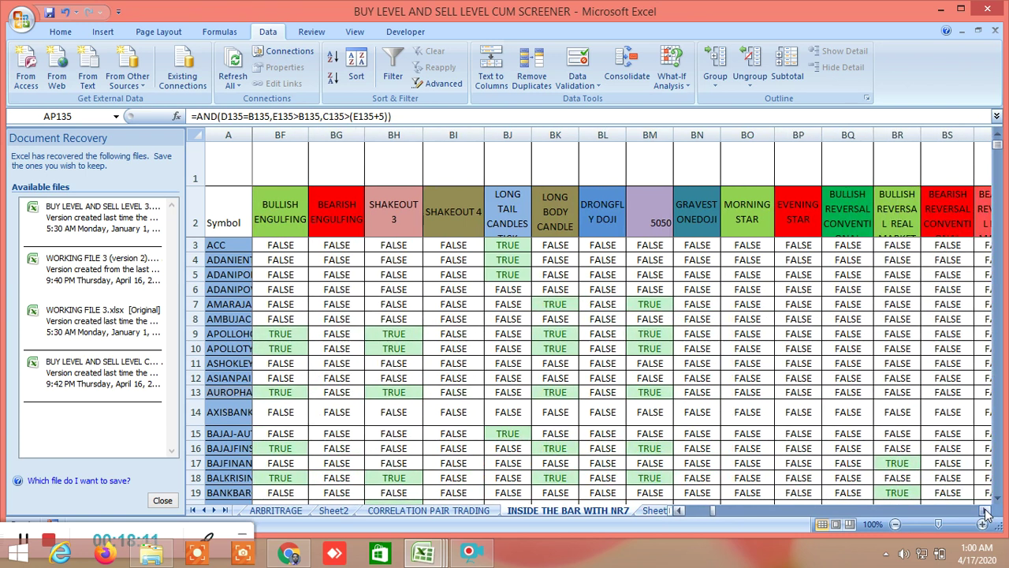
pyautogui.click(985, 512)
pyautogui.click(985, 512)
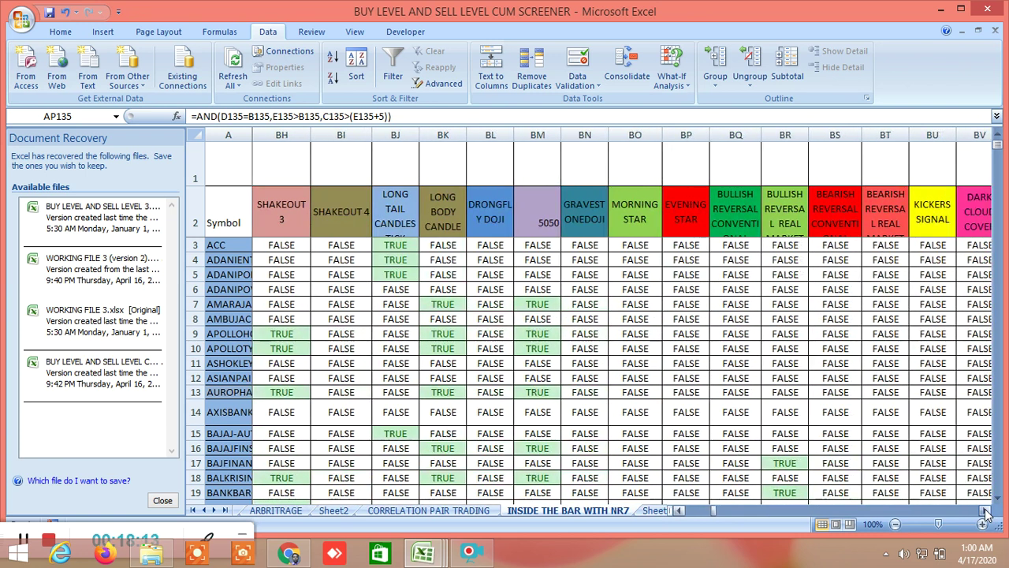
pyautogui.click(985, 513)
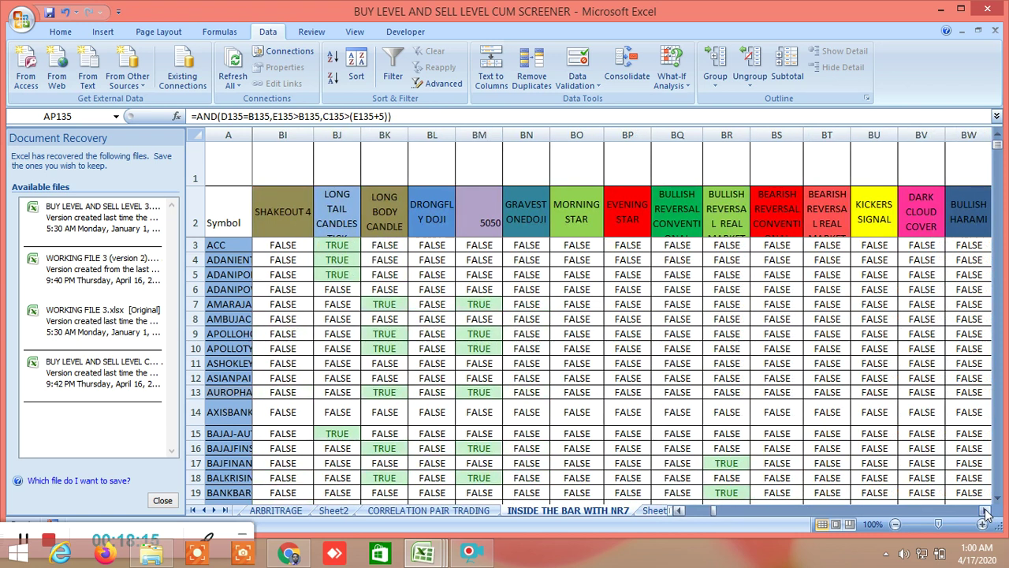
pyautogui.click(985, 512)
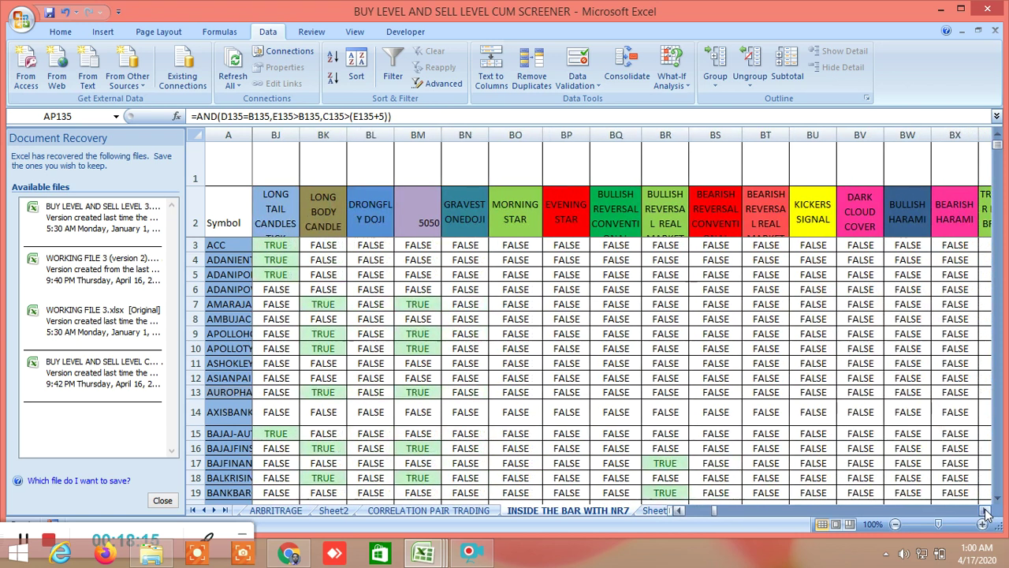
# Increase the height of header row 2 until the full LONG TAIL CANDLESTICK PATTERN heading in BJ2 fits
pyautogui.click(190, 240)
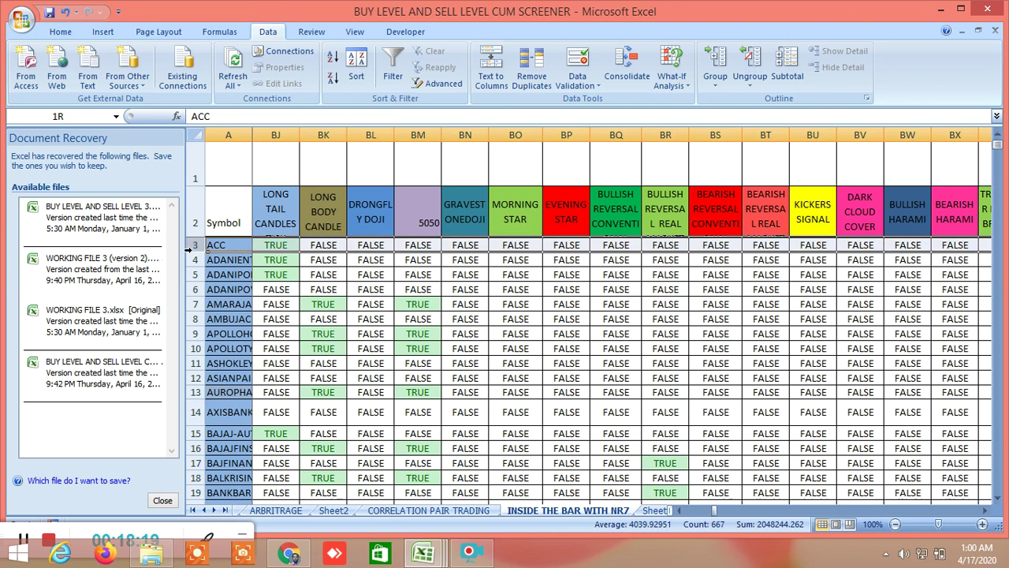
pyautogui.click(192, 230)
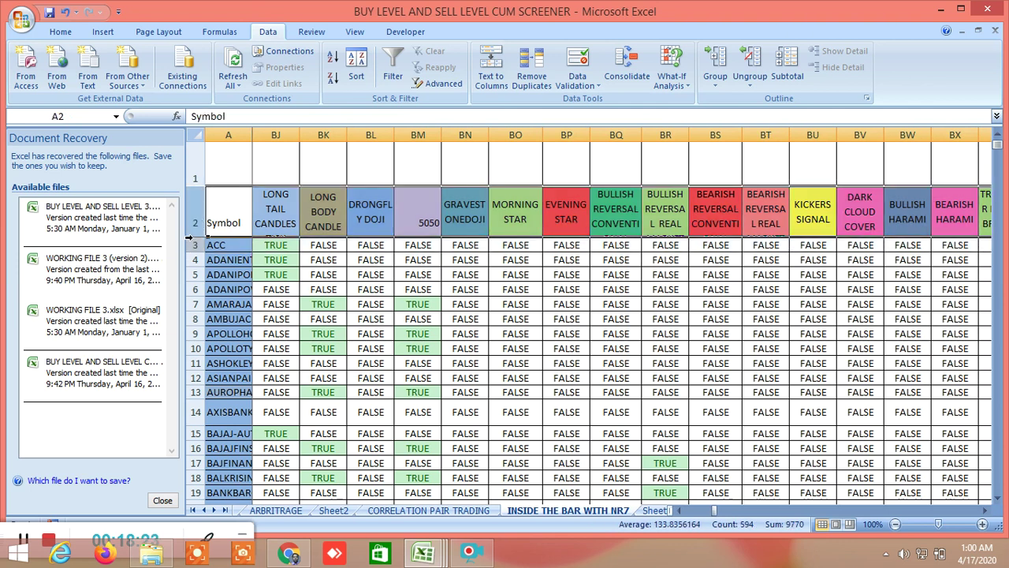
pyautogui.moveTo(191, 243); pyautogui.dragTo(189, 257)
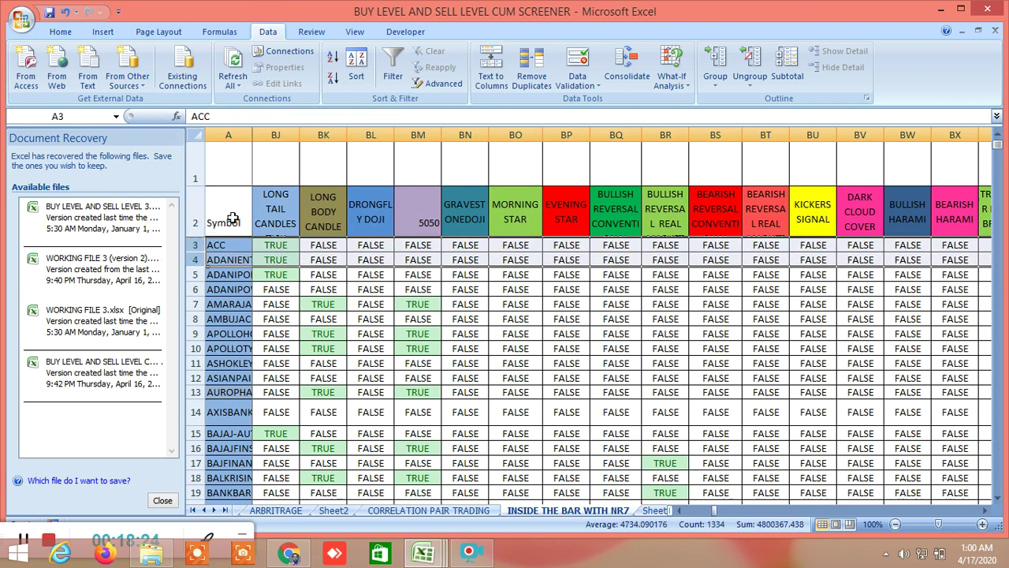
pyautogui.click(267, 151)
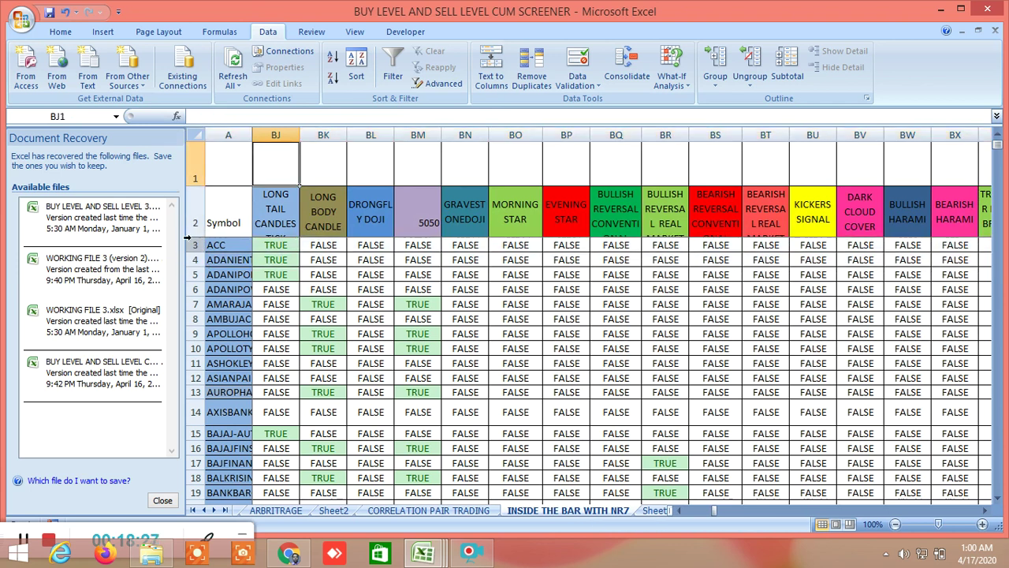
pyautogui.moveTo(193, 234); pyautogui.dragTo(193, 253)
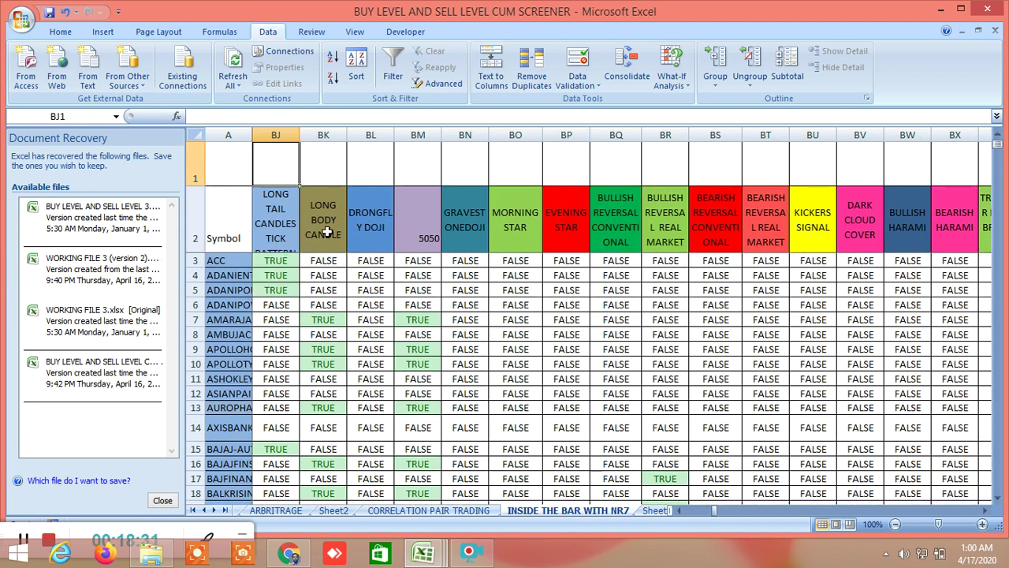
pyautogui.click(192, 260)
pyautogui.moveTo(193, 253); pyautogui.dragTo(192, 278)
pyautogui.click(266, 247)
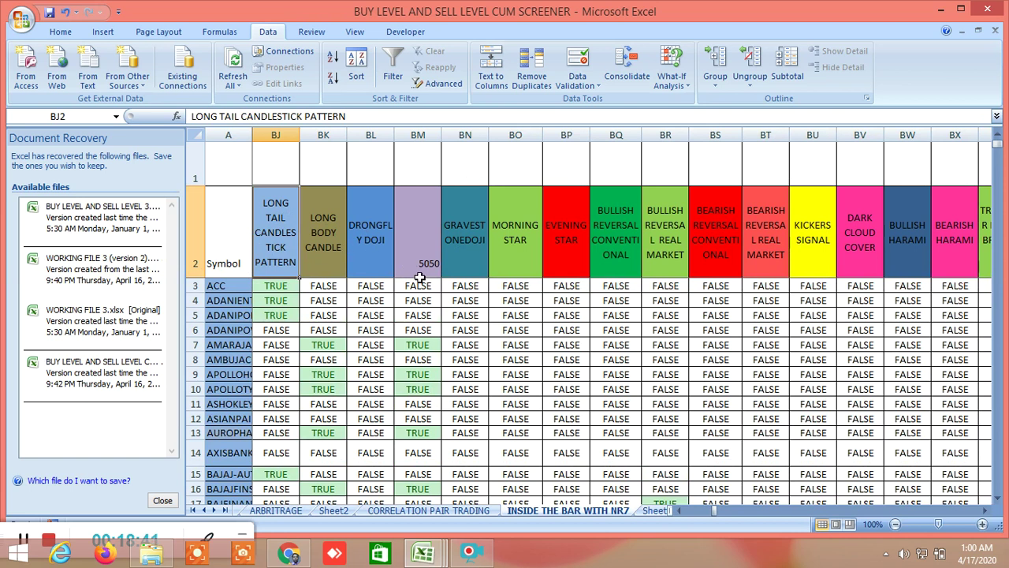
# Review the candlestick reversal, dark cloud cover, harami and TRIANGULAR PATTERN BREAKOUT 1 to 4 columns
pyautogui.click(985, 511)
pyautogui.click(985, 511)
pyautogui.click(984, 511)
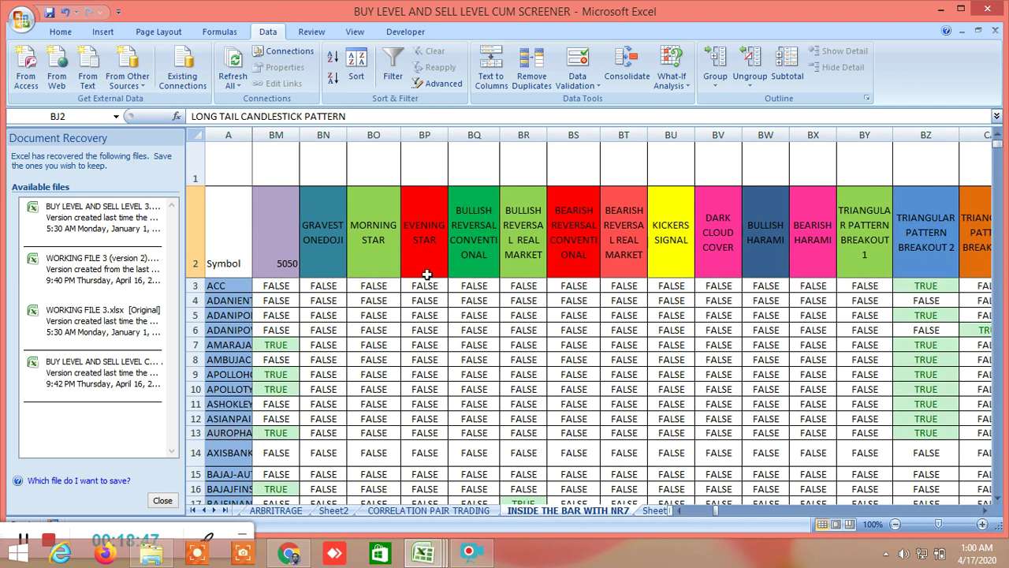
pyautogui.click(985, 511)
pyautogui.click(985, 510)
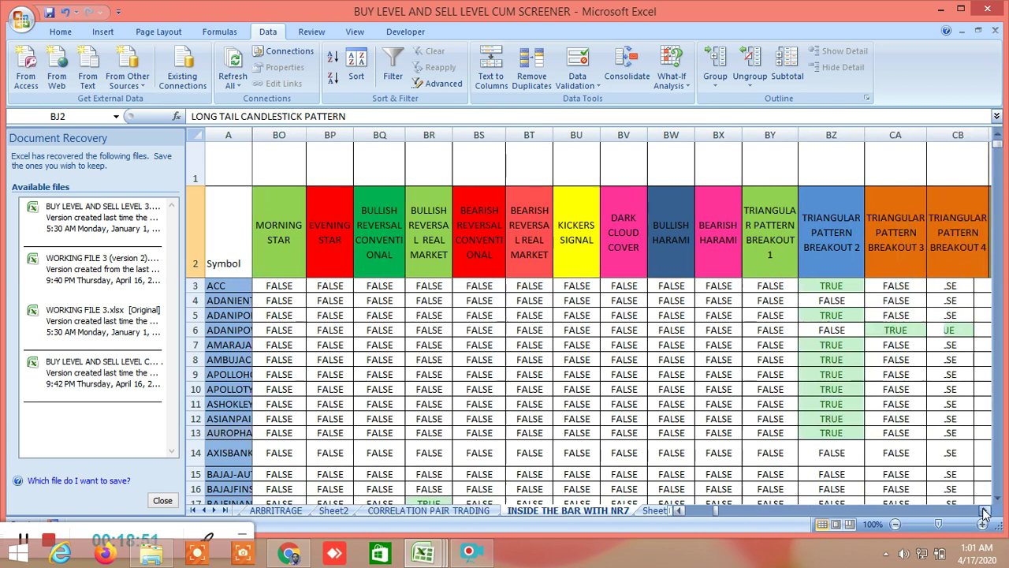
pyautogui.click(984, 511)
pyautogui.click(985, 511)
pyautogui.click(985, 511)
pyautogui.click(985, 511)
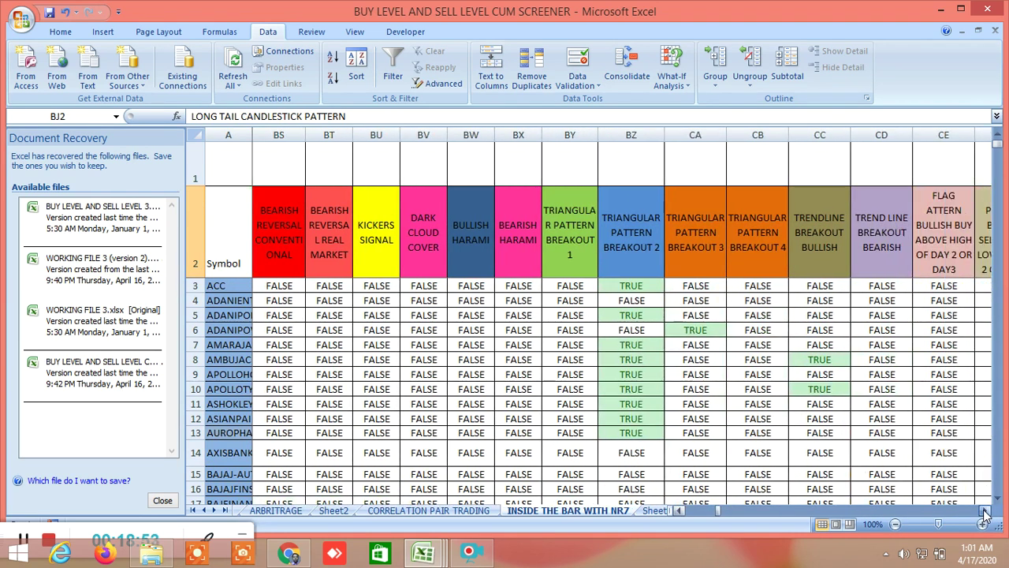
# Review the trendline, flag and W pattern columns, and inspect the triangular breakout formulas in BZ11 and CB10
pyautogui.click(985, 511)
pyautogui.click(985, 511)
pyautogui.click(985, 511)
pyautogui.click(985, 511)
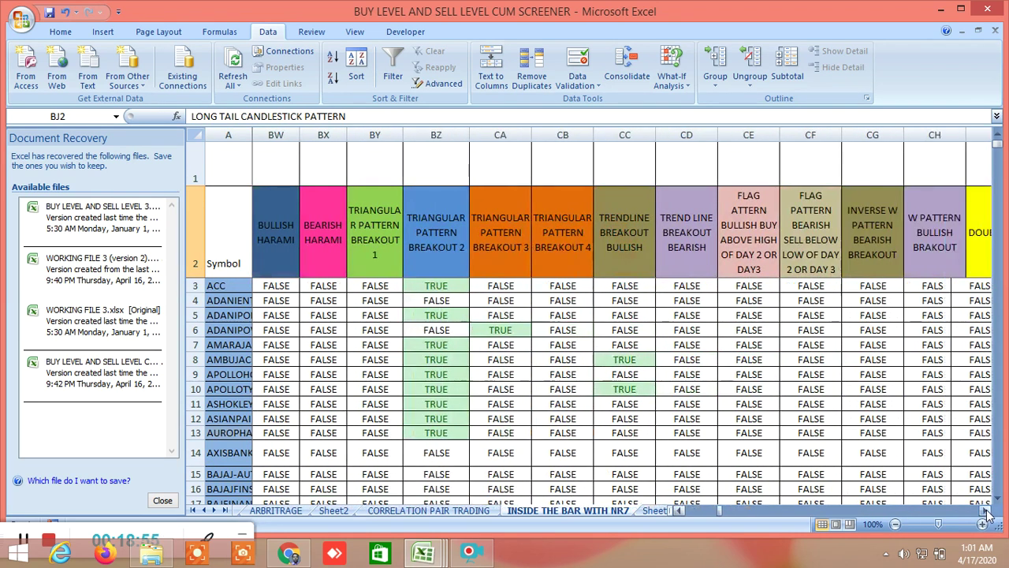
pyautogui.click(985, 511)
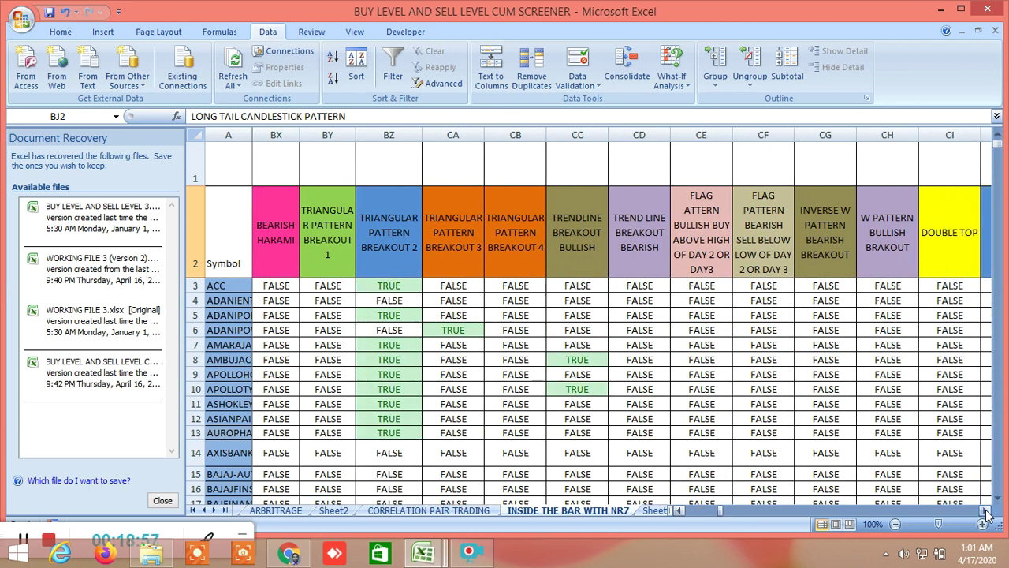
pyautogui.click(985, 511)
pyautogui.click(985, 511)
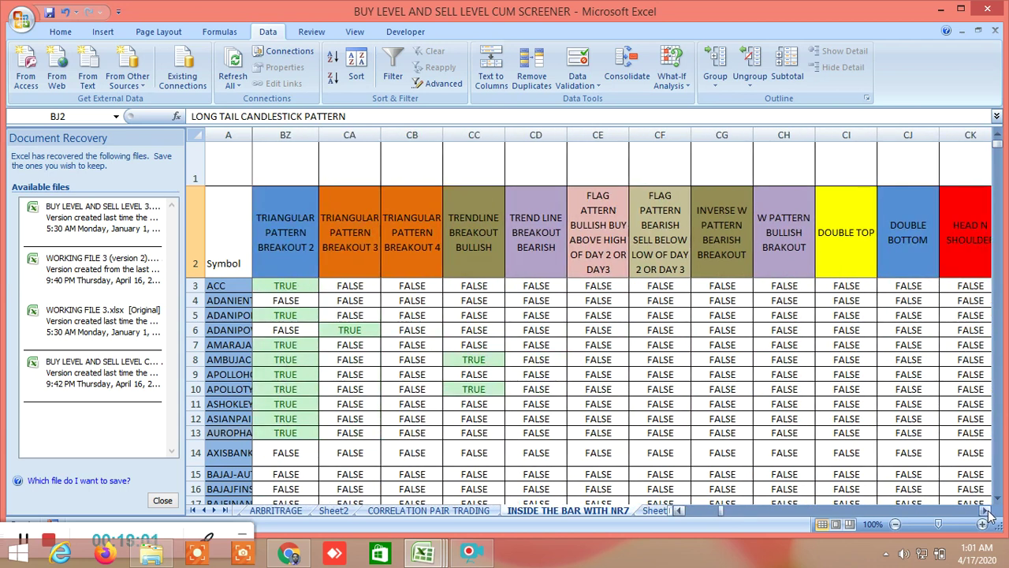
pyautogui.click(303, 403)
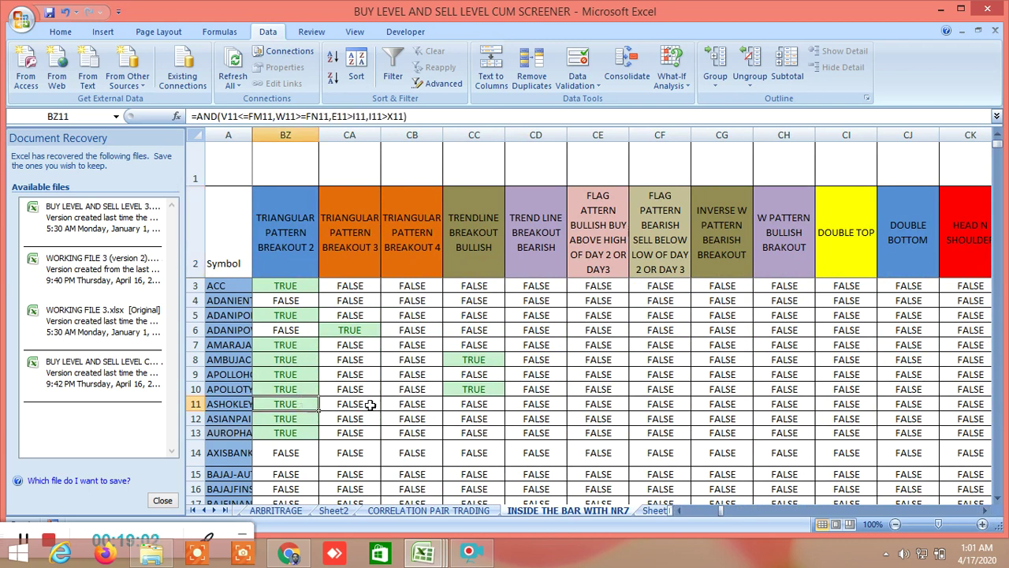
pyautogui.click(438, 392)
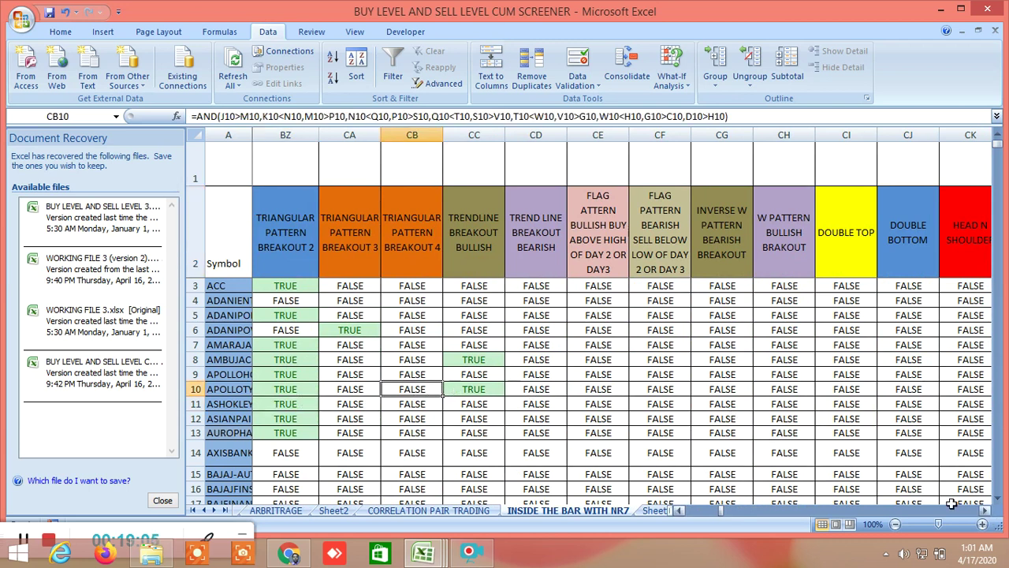
# Review the signal columns from double top and head and shoulder through butterfly, cup and handle, piercing and PATTERN 1 to 7
pyautogui.click(983, 513)
pyautogui.click(983, 513)
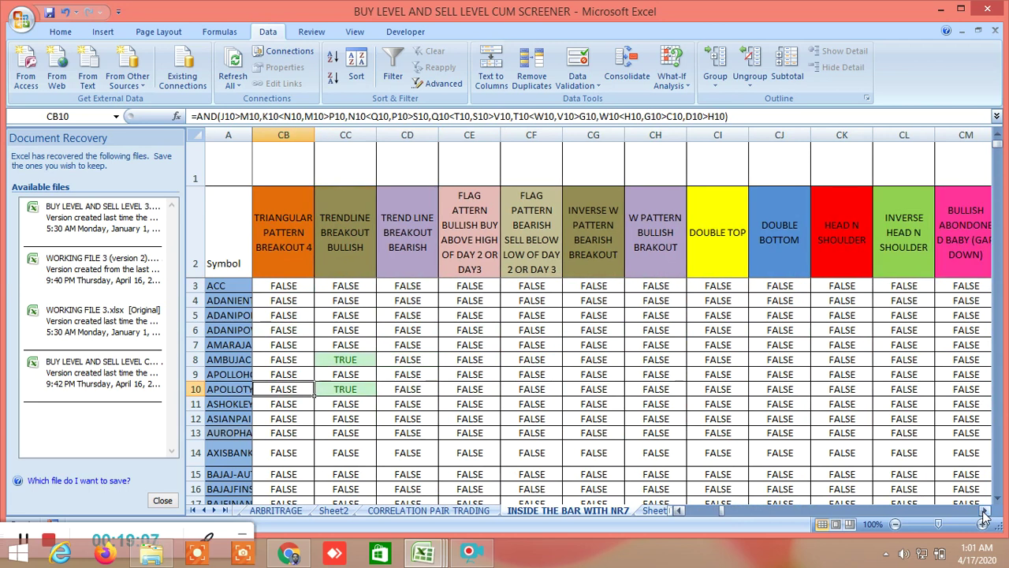
pyautogui.click(983, 512)
pyautogui.click(983, 513)
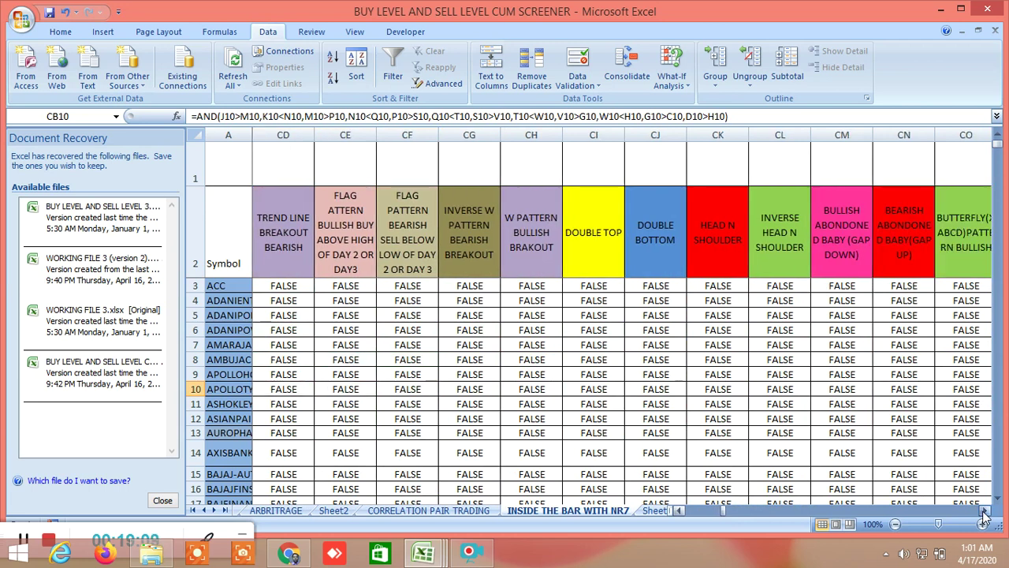
pyautogui.click(983, 512)
pyautogui.click(984, 513)
pyautogui.click(983, 512)
pyautogui.click(984, 512)
pyautogui.click(983, 513)
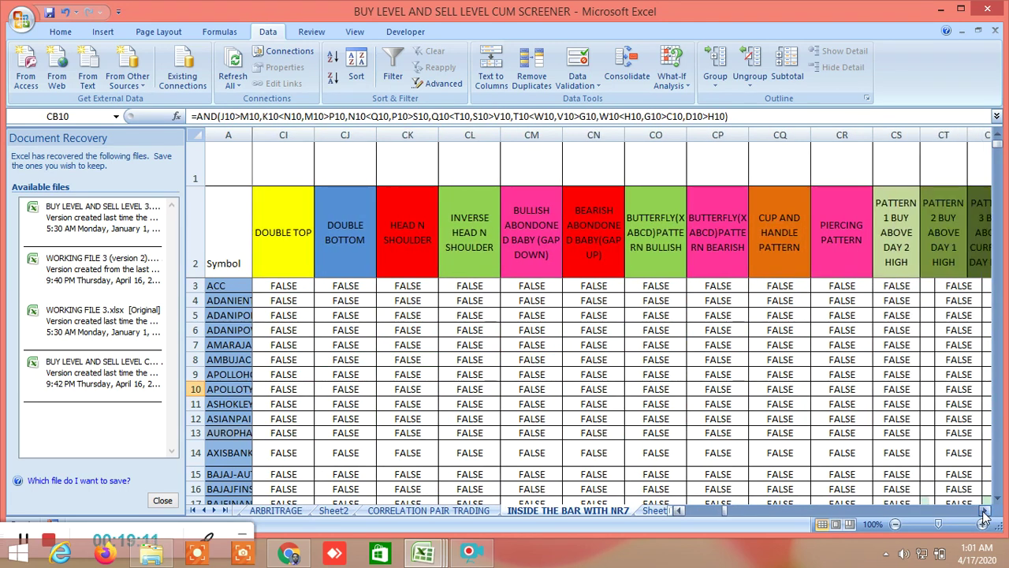
pyautogui.click(983, 512)
pyautogui.click(983, 512)
pyautogui.click(983, 513)
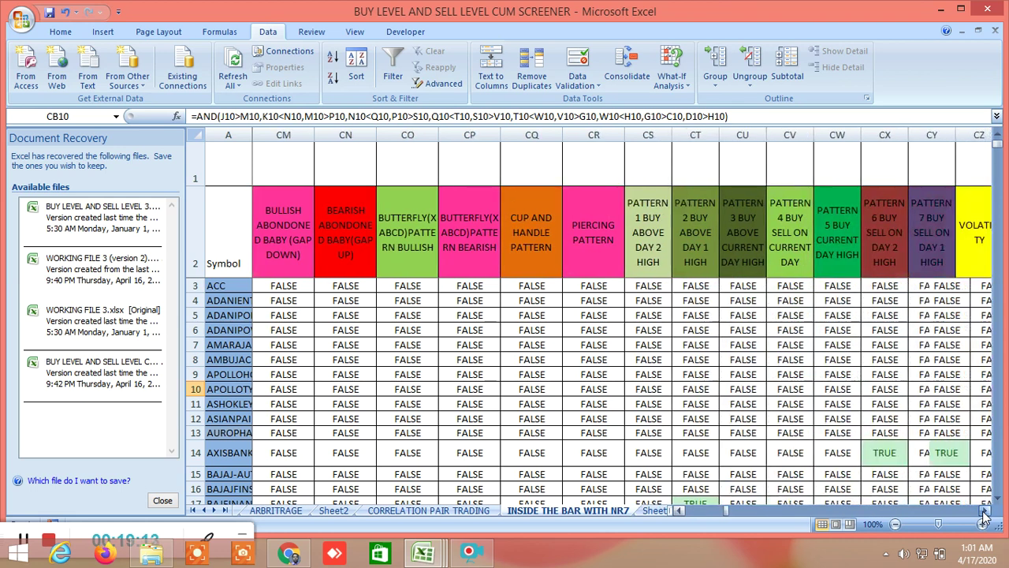
# Review the VOLATILITY, DELIVERY PERCENTAGE, TRADED VOLUME, pivot and first numbered price columns
pyautogui.click(983, 512)
pyautogui.click(983, 512)
pyautogui.click(983, 512)
pyautogui.click(984, 512)
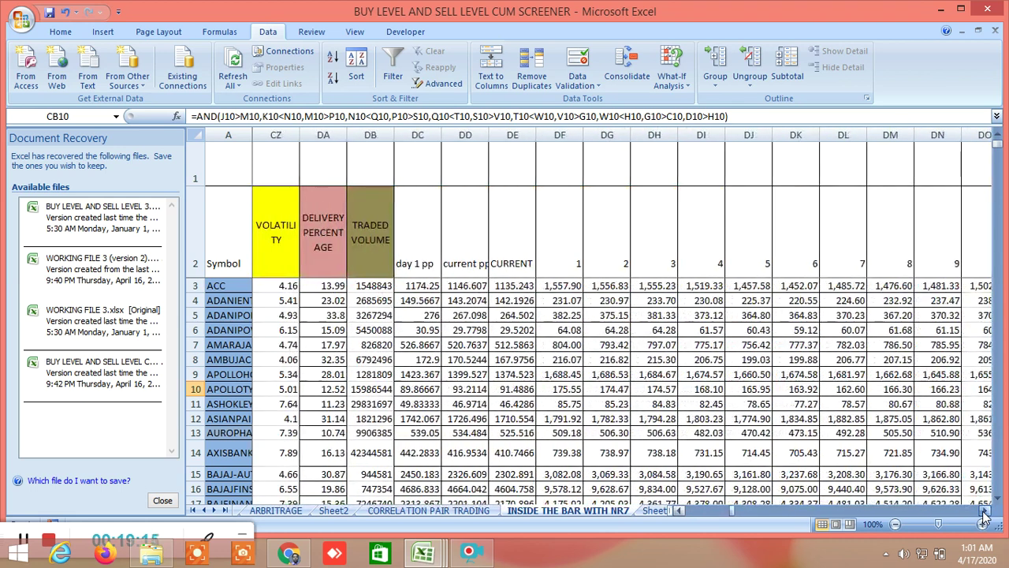
pyautogui.click(983, 512)
pyautogui.click(983, 512)
pyautogui.click(983, 512)
pyautogui.click(983, 513)
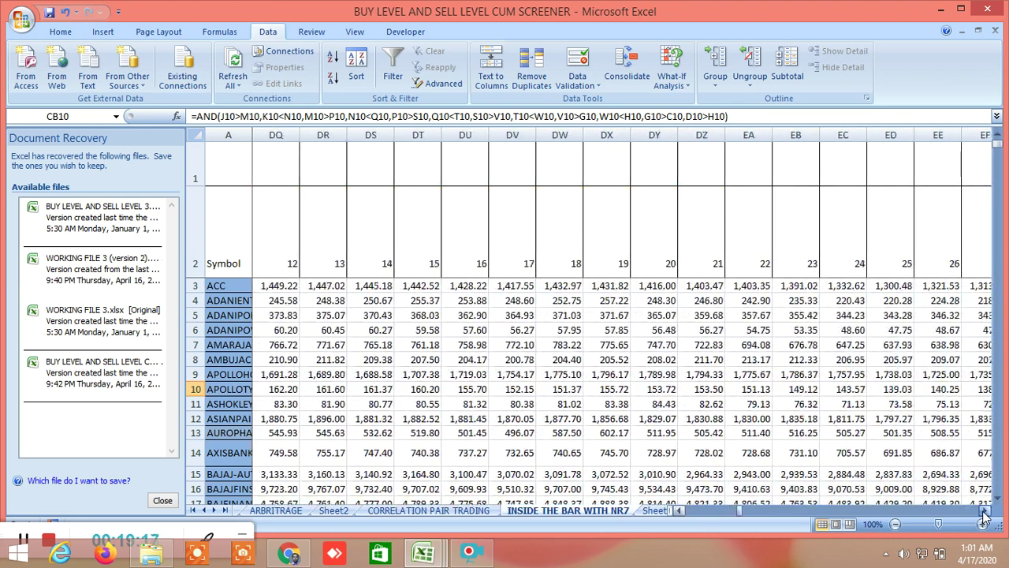
# Review the remaining numbered price columns, the EMA, MA, MAX 25 and MIN 25 columns, and the FIB BUY 7 DAYS headings
pyautogui.click(984, 513)
pyautogui.click(983, 512)
pyautogui.click(983, 513)
pyautogui.click(983, 513)
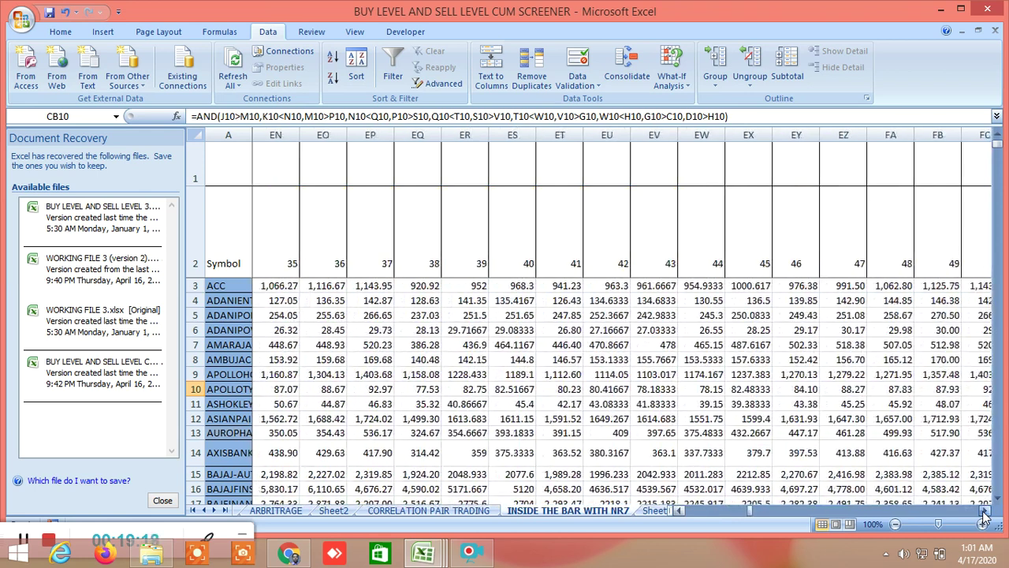
pyautogui.click(983, 512)
pyautogui.click(983, 512)
pyautogui.click(983, 512)
pyautogui.click(983, 512)
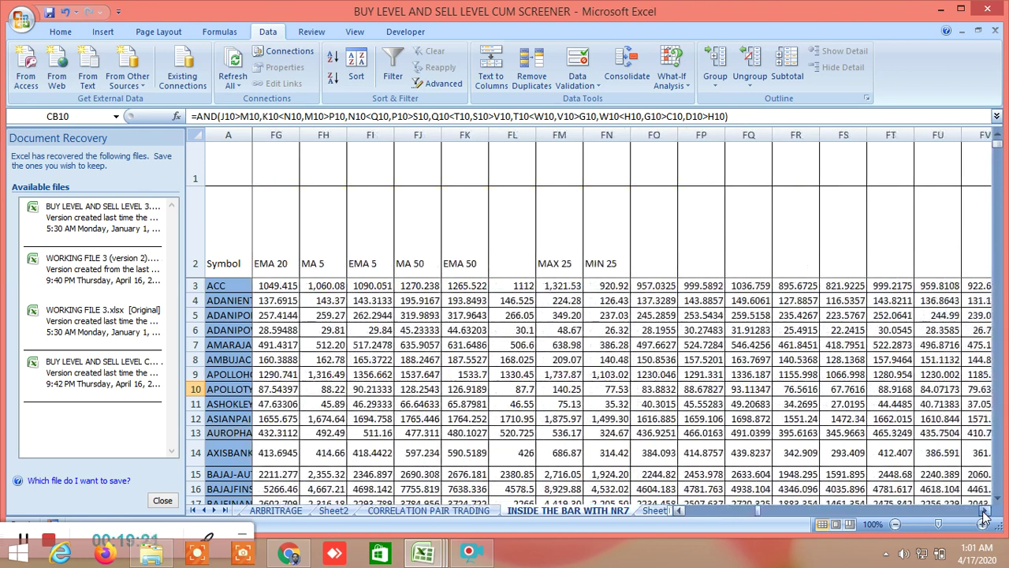
pyautogui.click(983, 513)
pyautogui.click(983, 512)
pyautogui.click(983, 512)
pyautogui.click(983, 512)
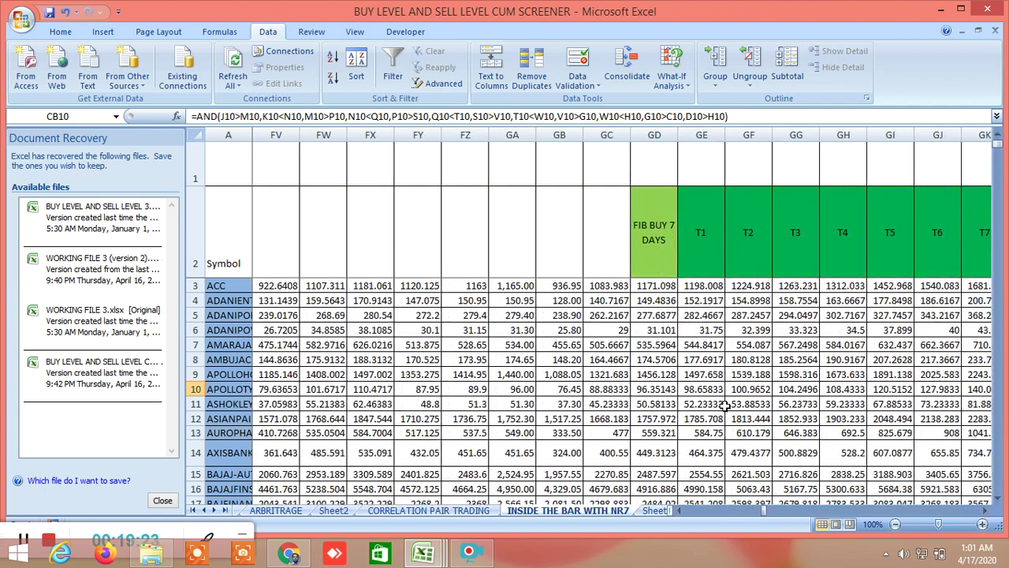
# Examine the FIB BUY 7 DAYS levels and T1 to T7 targets down the symbol rows to the NIFTY and FUTURES sections
pyautogui.scroll(-9, 719, 401)
pyautogui.scroll(-17, 719, 400)
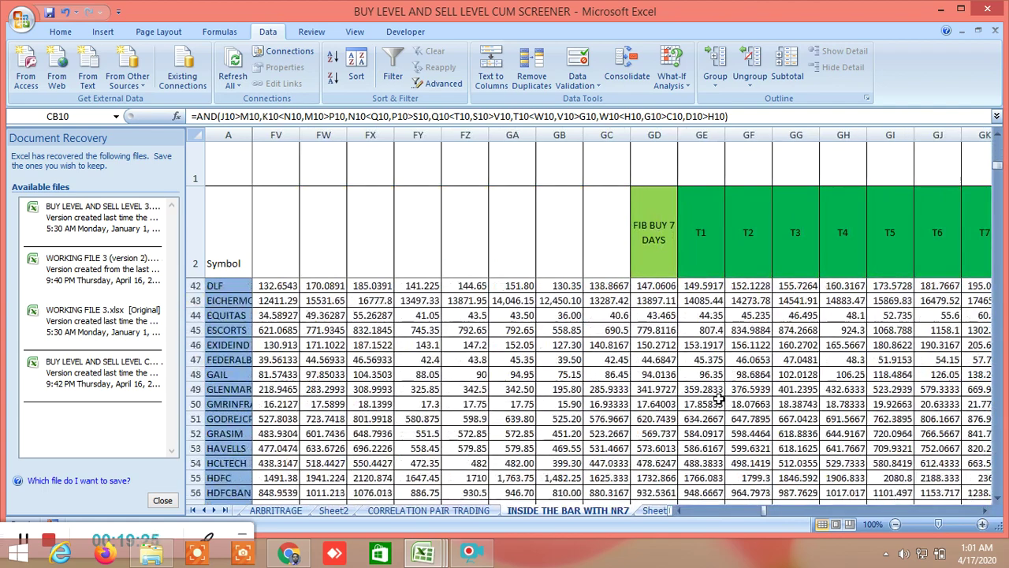
pyautogui.scroll(-4, 719, 396)
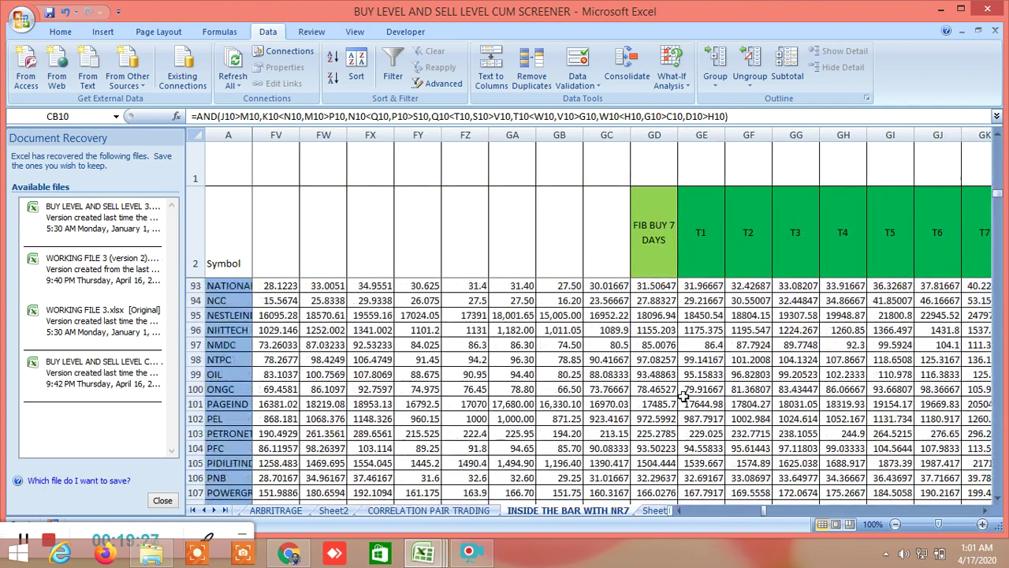
pyautogui.scroll(-15, 660, 447)
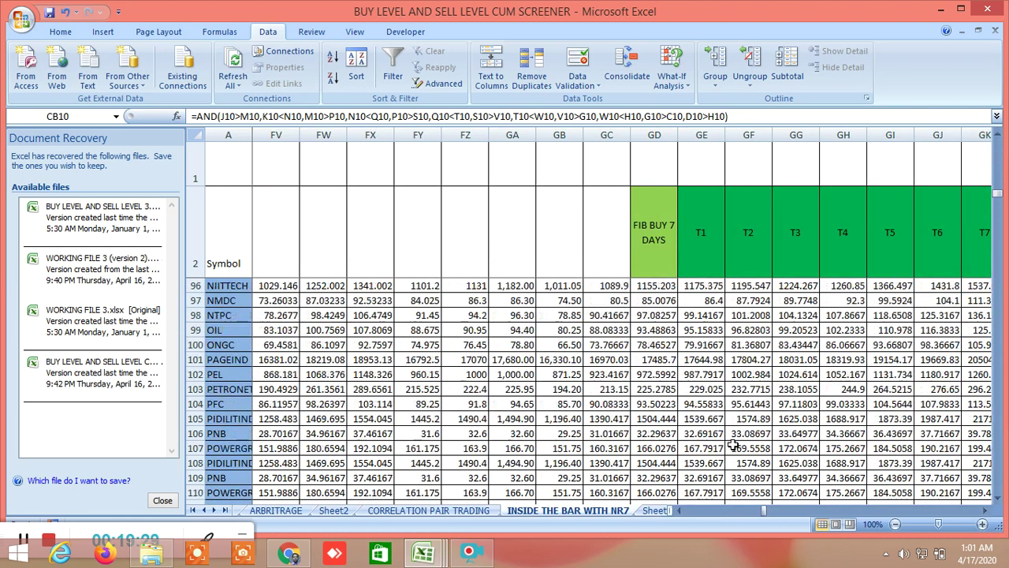
pyautogui.scroll(-3, 736, 434)
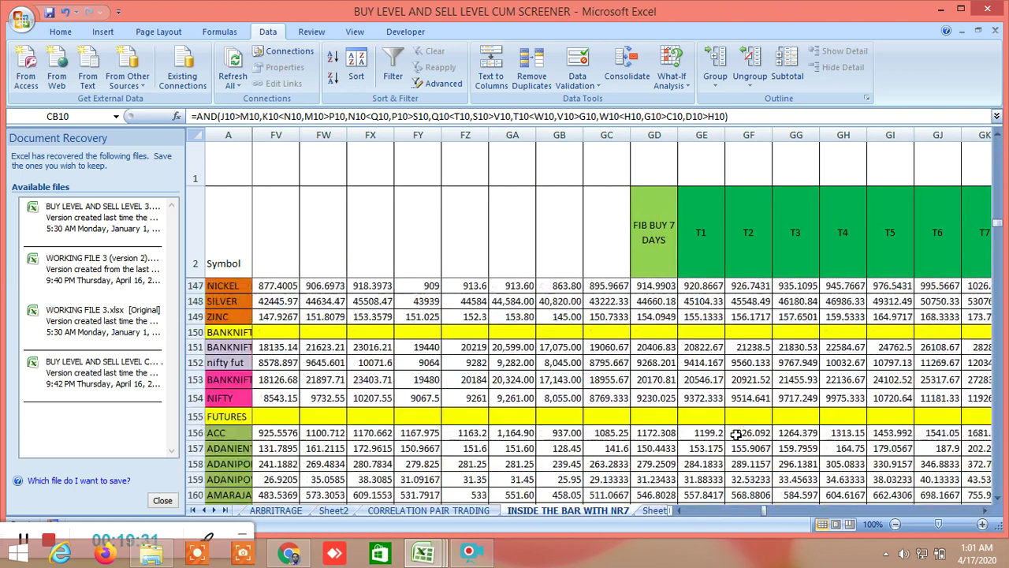
pyautogui.click(987, 511)
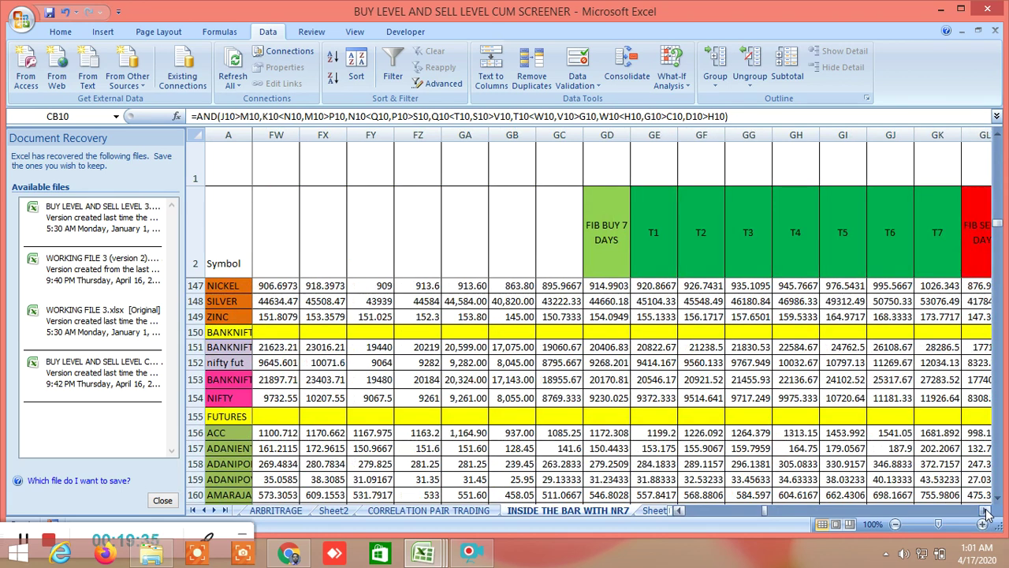
# Inspect the NIFTY formulas in GD154, GE154 and GB154, and the ACC futures T1 formula in GE156
pyautogui.click(603, 400)
pyautogui.click(659, 430)
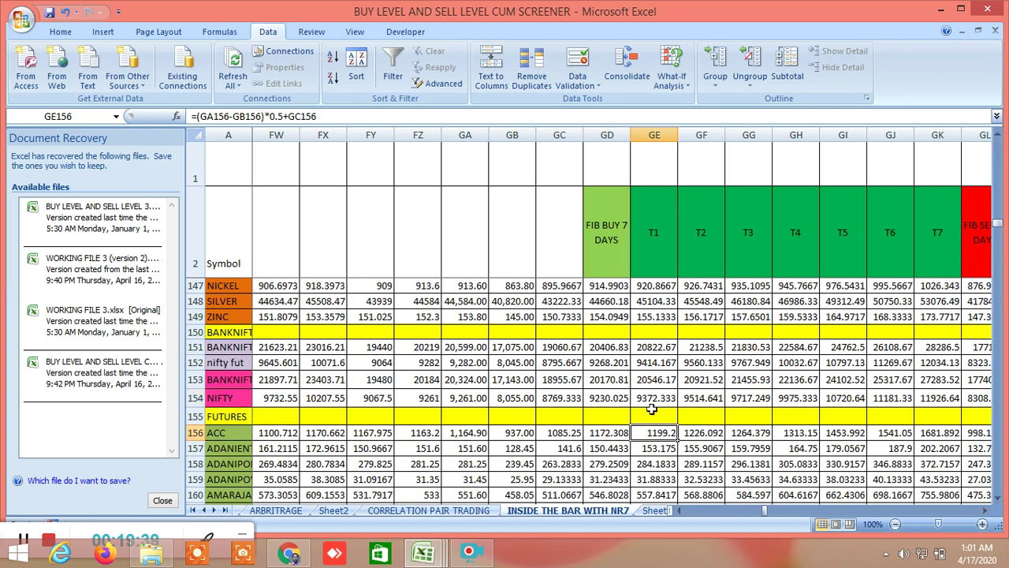
pyautogui.click(654, 400)
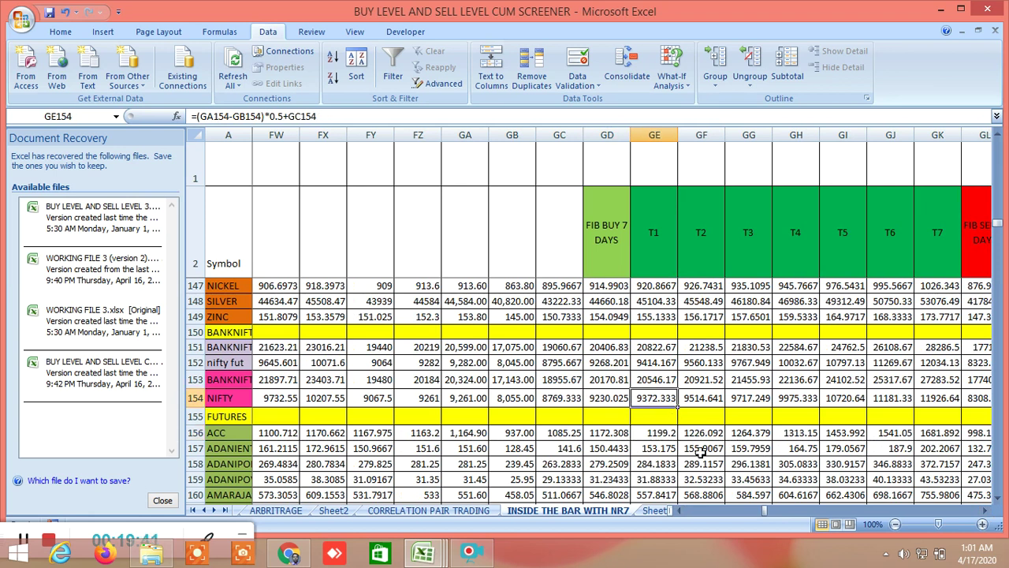
pyautogui.click(505, 399)
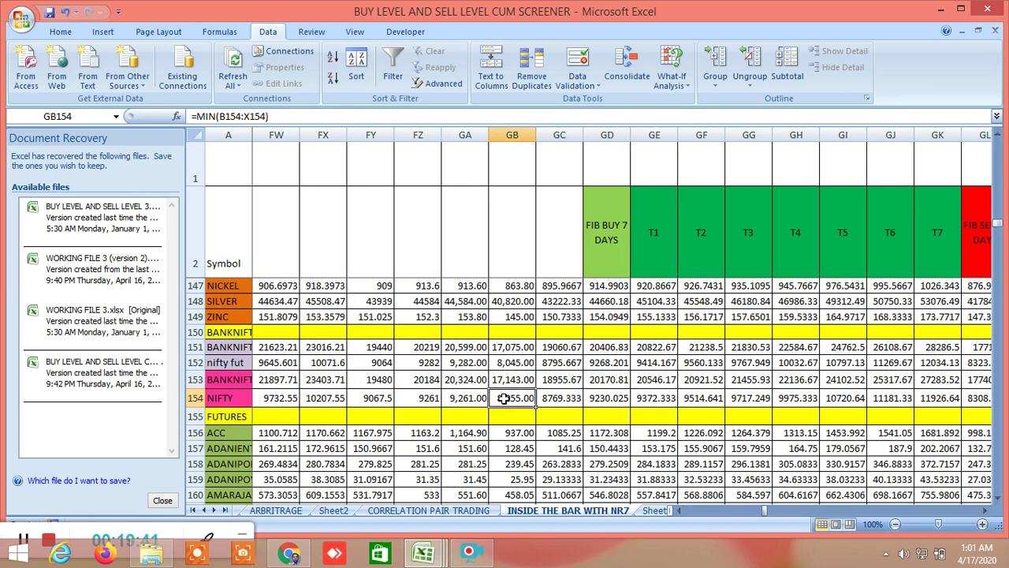
# Review the FIB SELL 7 DAYS column with its T1 to T7 targets, up to the PV-BUY ENTRY position columns
pyautogui.click(984, 511)
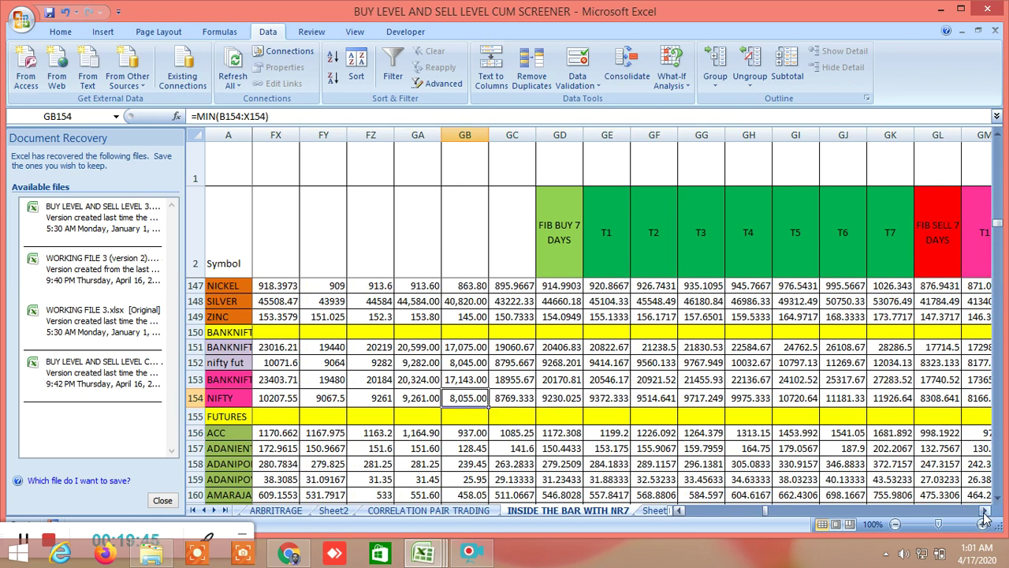
pyautogui.click(985, 512)
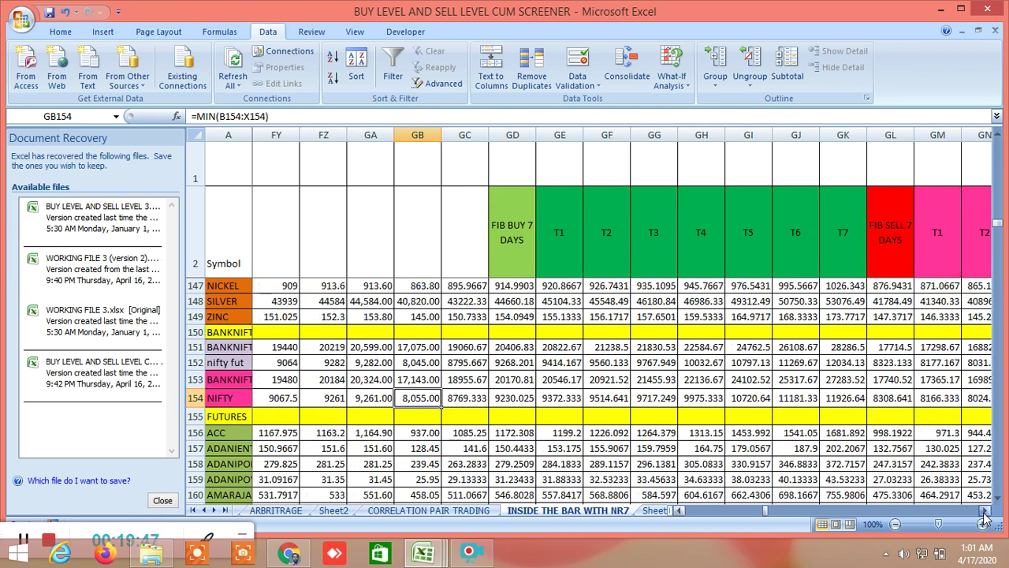
pyautogui.click(985, 513)
pyautogui.click(985, 512)
pyautogui.click(984, 512)
pyautogui.click(985, 512)
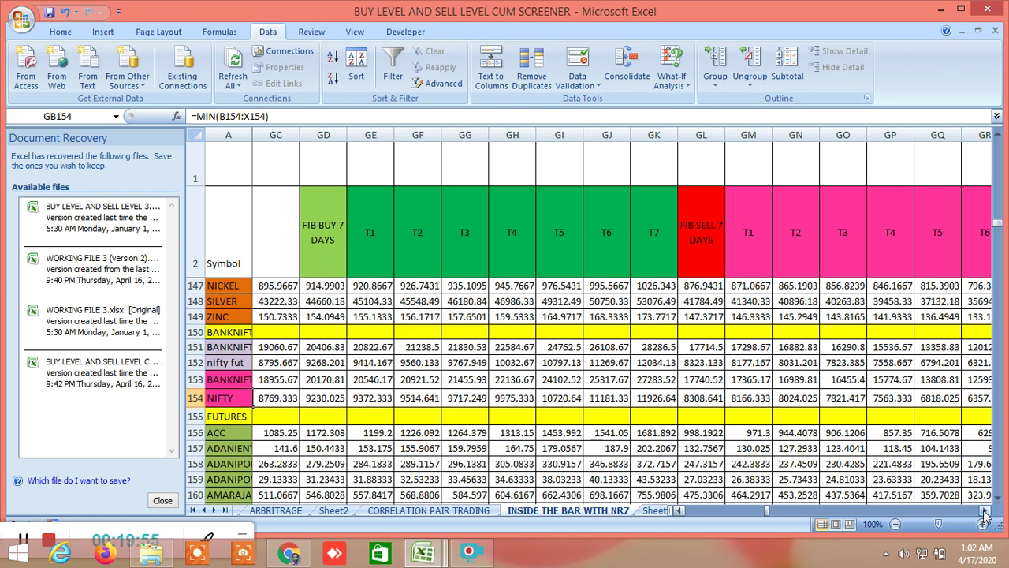
pyautogui.click(984, 512)
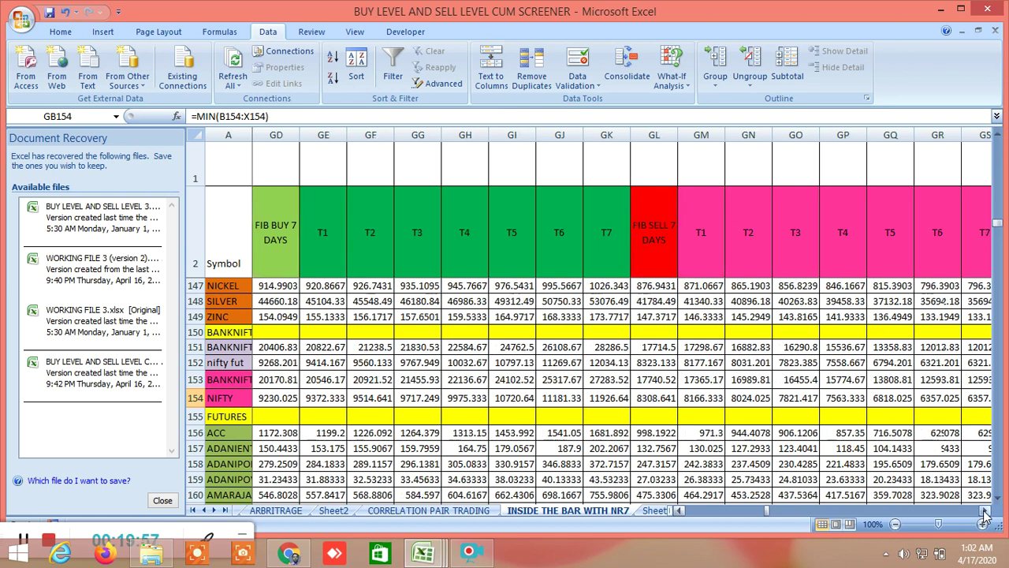
pyautogui.click(985, 512)
pyautogui.click(985, 513)
pyautogui.click(985, 513)
pyautogui.click(985, 512)
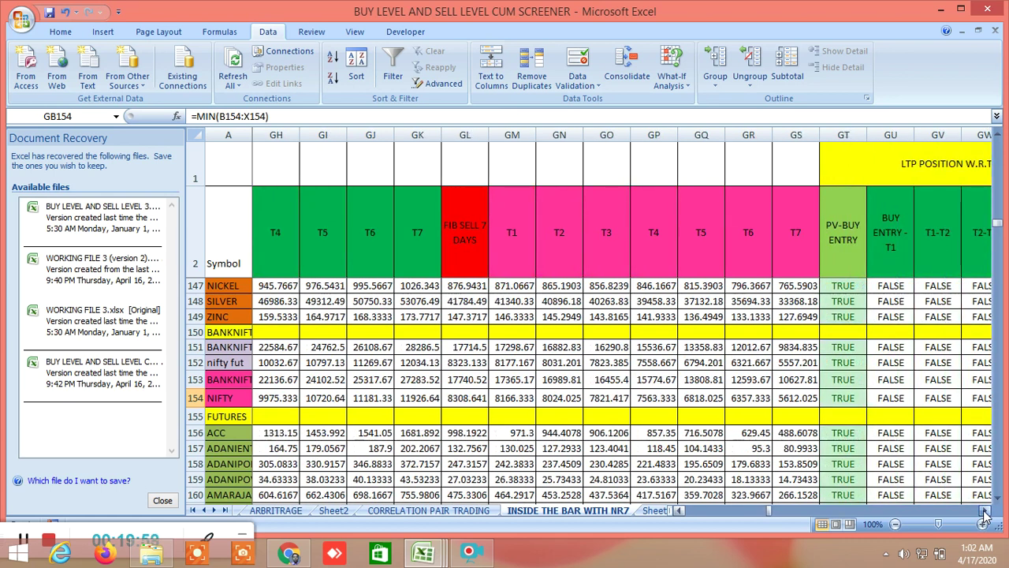
# Review the LTP position and 15-day Fibonacci buy and sell columns, continuing to the daily volatility Fibonacci section
pyautogui.click(985, 512)
pyautogui.click(984, 512)
pyautogui.click(984, 512)
pyautogui.click(985, 513)
pyautogui.click(985, 512)
pyautogui.click(985, 512)
pyautogui.moveTo(985, 513); pyautogui.dragTo(984, 513)
pyautogui.moveTo(985, 510); pyautogui.dragTo(985, 514)
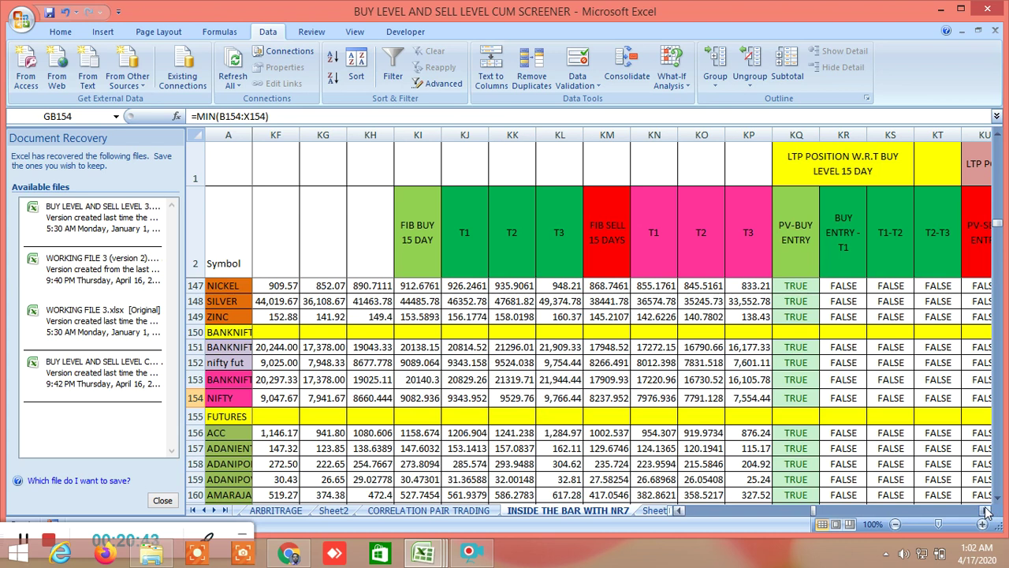
pyautogui.moveTo(986, 511); pyautogui.dragTo(987, 511)
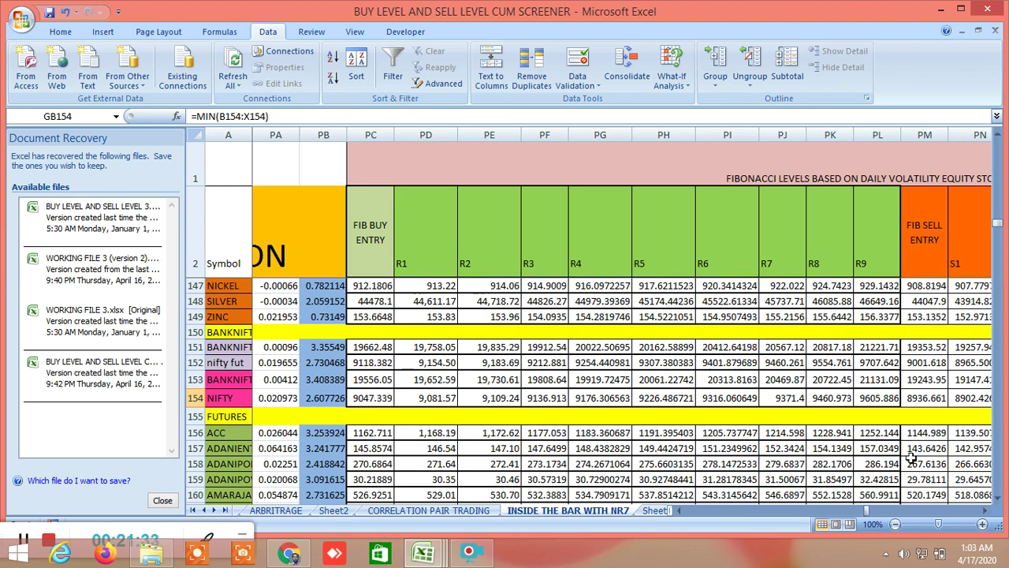
# Review the daily volatility Fibonacci levels for equity stocks, from FIB BUY ENTRY and R1 to R9 through FIB SELL ENTRY and S1 to S9
pyautogui.click(988, 513)
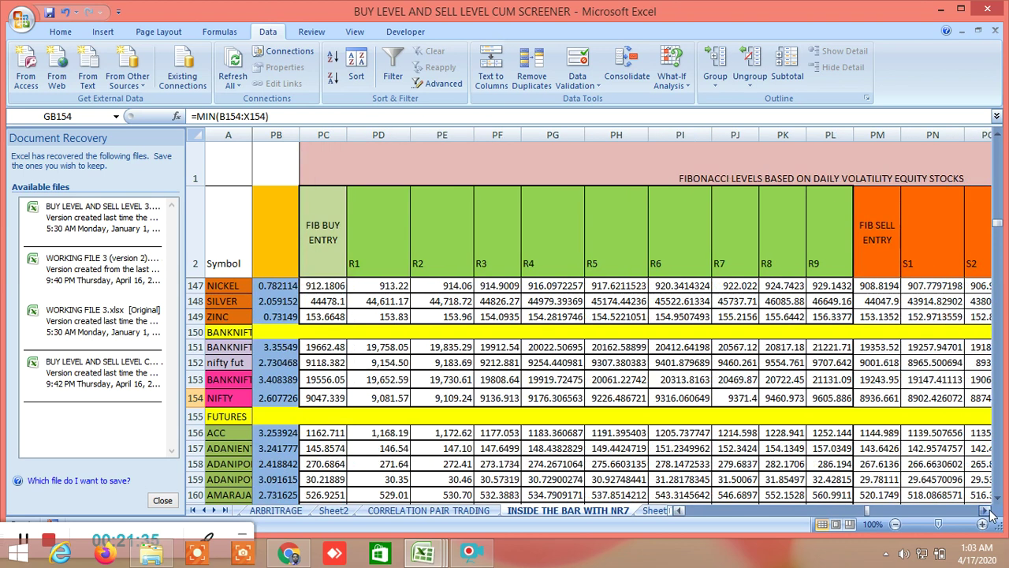
pyautogui.click(988, 514)
pyautogui.click(988, 514)
pyautogui.click(989, 514)
pyautogui.click(988, 512)
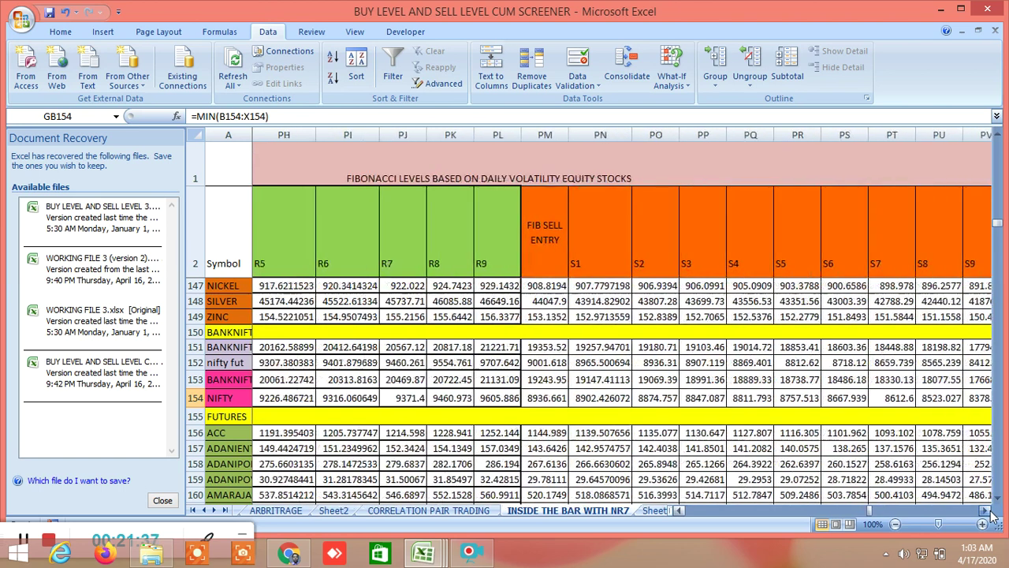
pyautogui.click(988, 513)
pyautogui.click(988, 513)
pyautogui.click(988, 512)
pyautogui.click(988, 512)
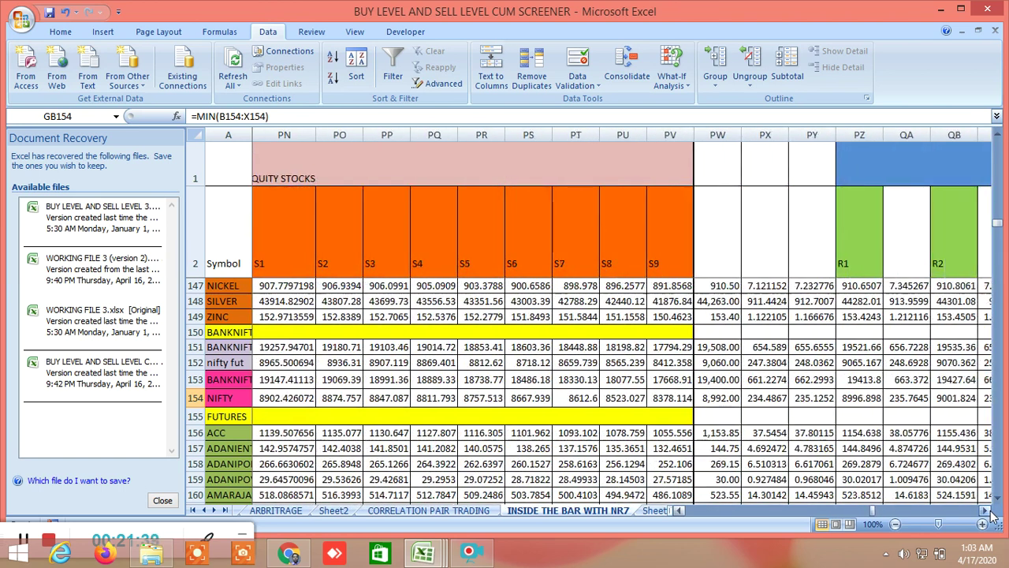
pyautogui.click(987, 512)
pyautogui.click(988, 513)
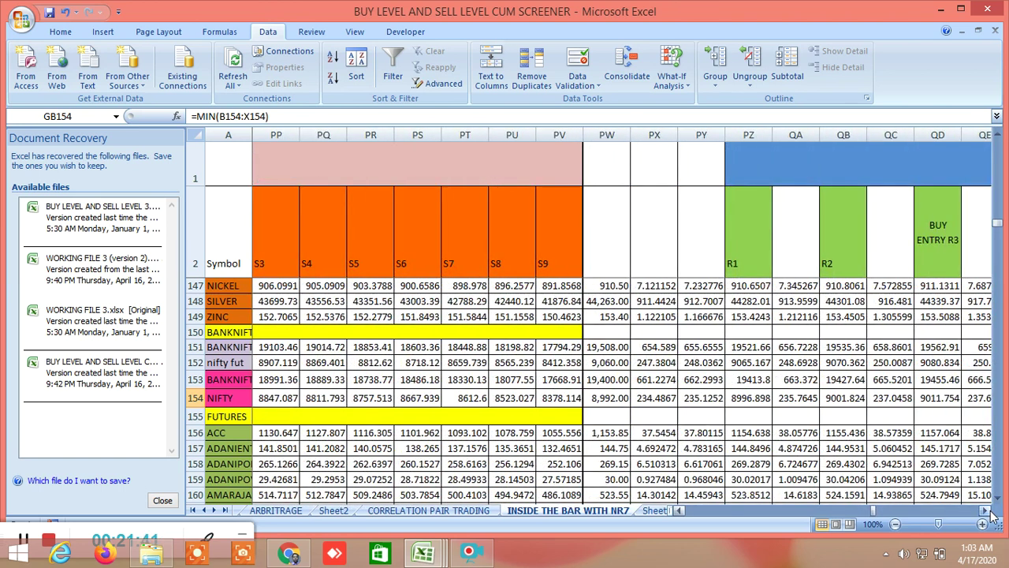
# Examine the resistance columns R1 to R8 under the blue header and read the full section title in PZ1
pyautogui.click(987, 512)
pyautogui.click(987, 513)
pyautogui.click(988, 512)
pyautogui.click(987, 512)
pyautogui.click(988, 512)
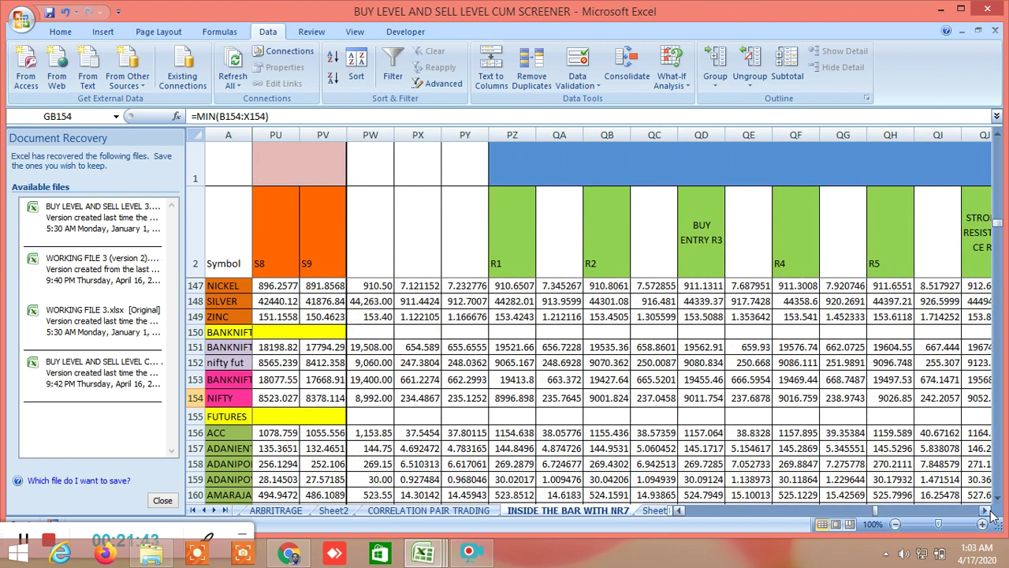
pyautogui.click(988, 512)
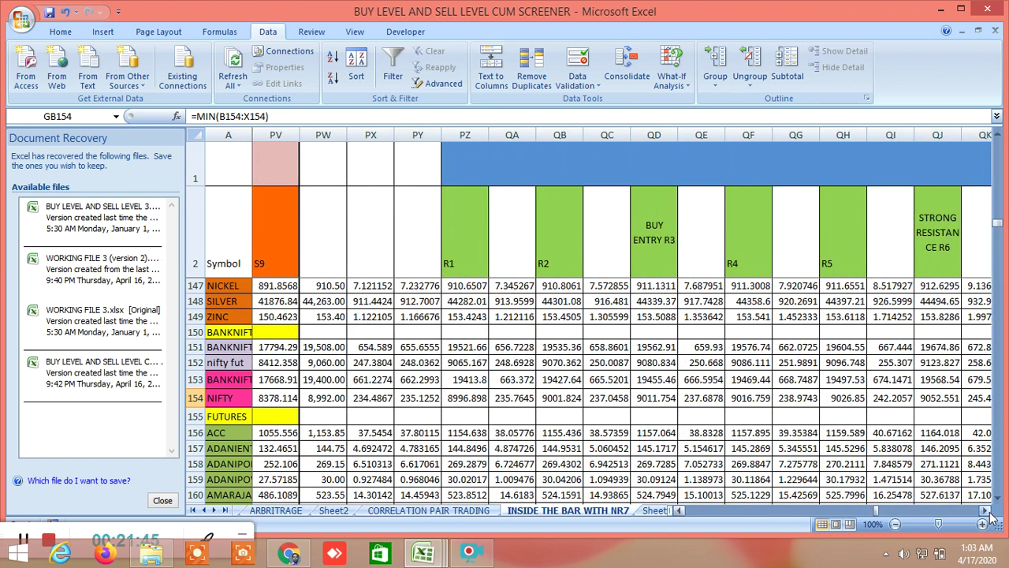
pyautogui.click(988, 512)
pyautogui.click(988, 512)
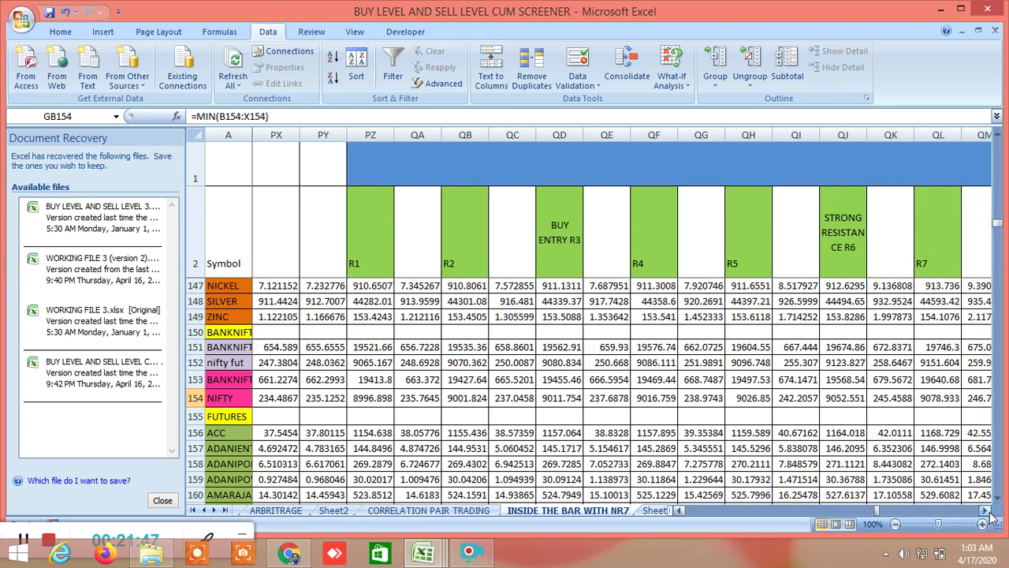
pyautogui.click(987, 513)
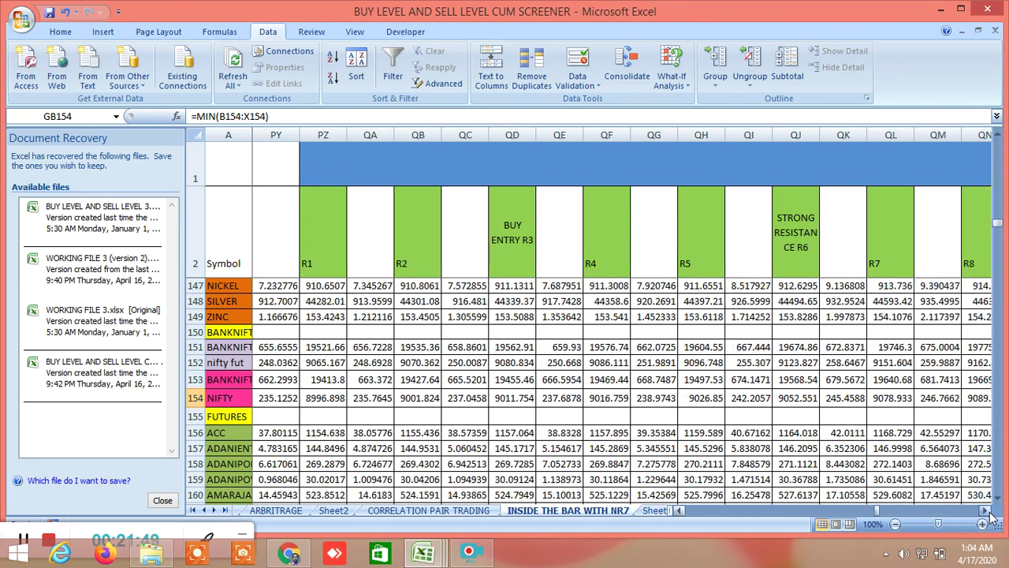
pyautogui.click(988, 512)
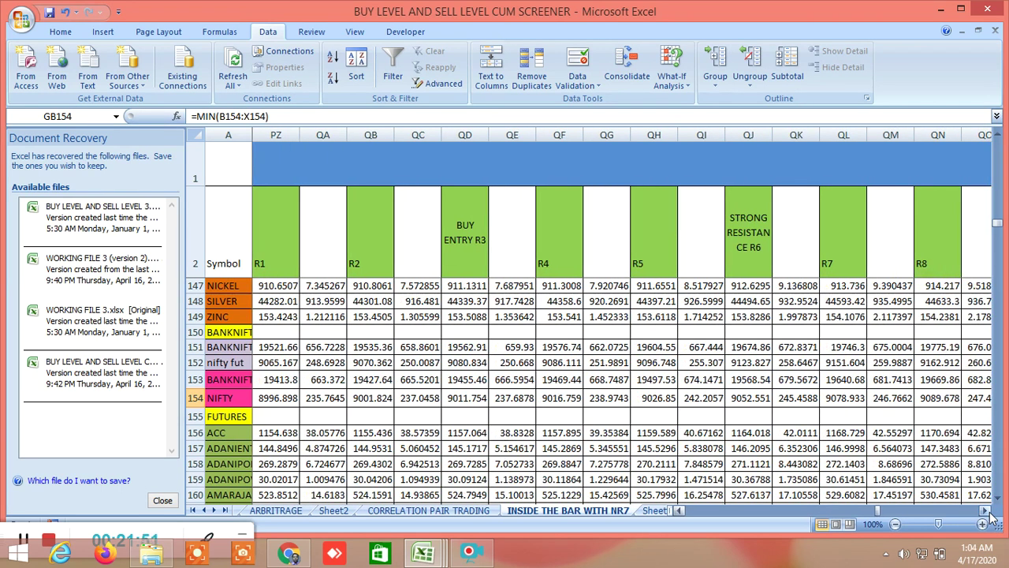
pyautogui.click(689, 166)
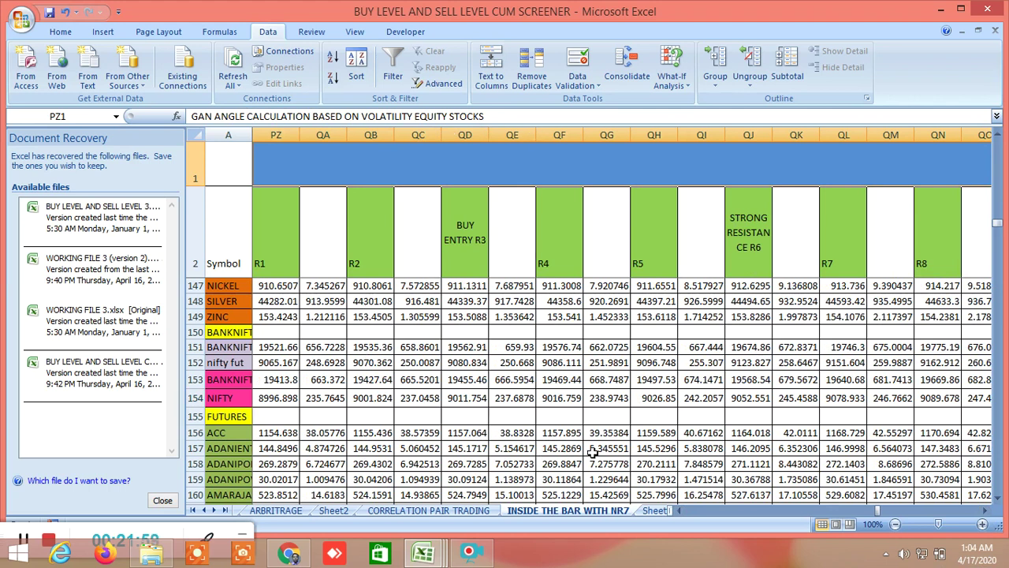
# Review the Gan angle resistance columns from BUY ENTRY R3 and STRONG RESISTANCE R6 through R11
pyautogui.click(985, 512)
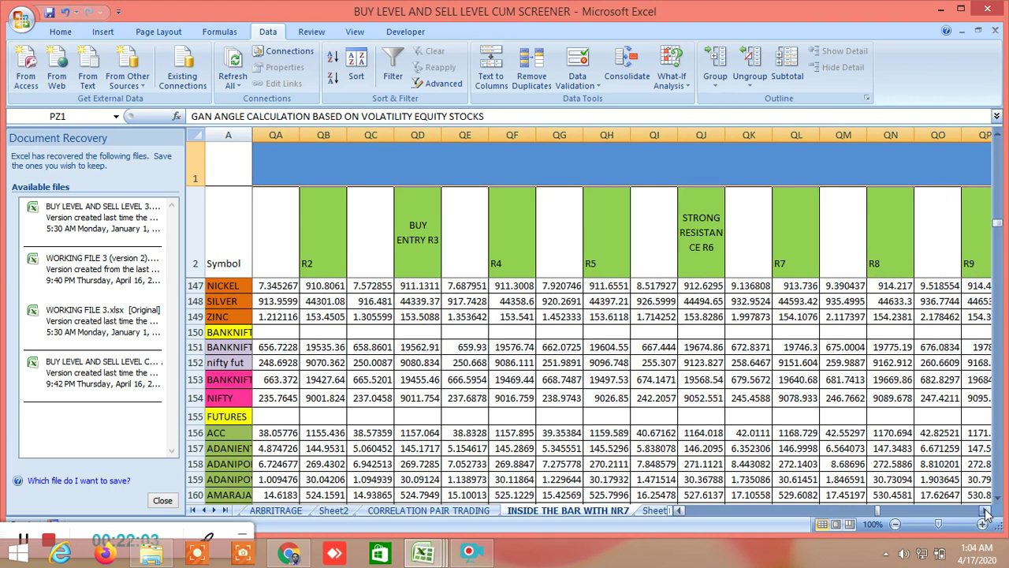
pyautogui.click(986, 512)
pyautogui.click(985, 511)
pyautogui.click(985, 512)
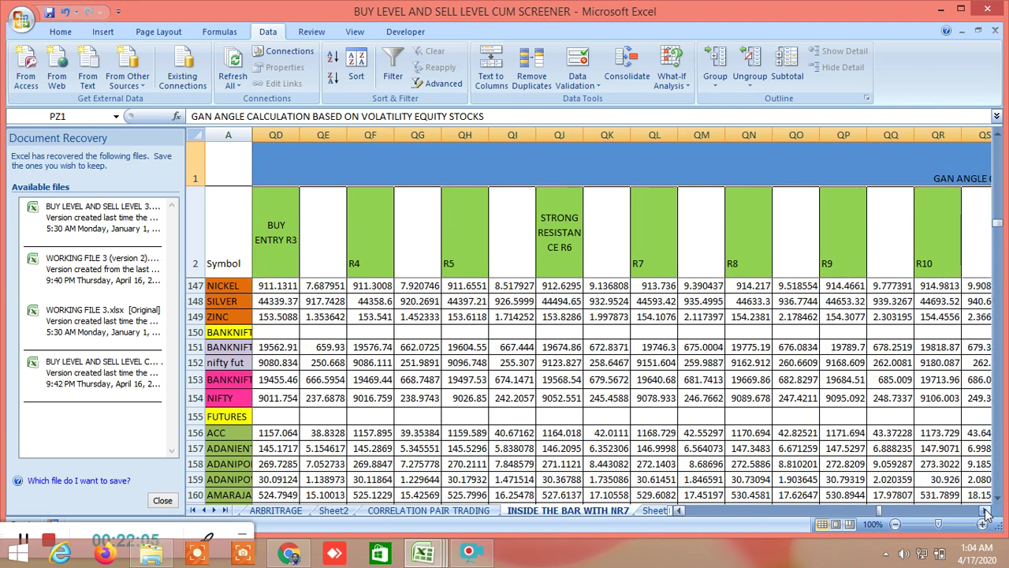
pyautogui.click(985, 511)
pyautogui.click(986, 512)
pyautogui.click(986, 512)
pyautogui.click(985, 511)
pyautogui.click(985, 511)
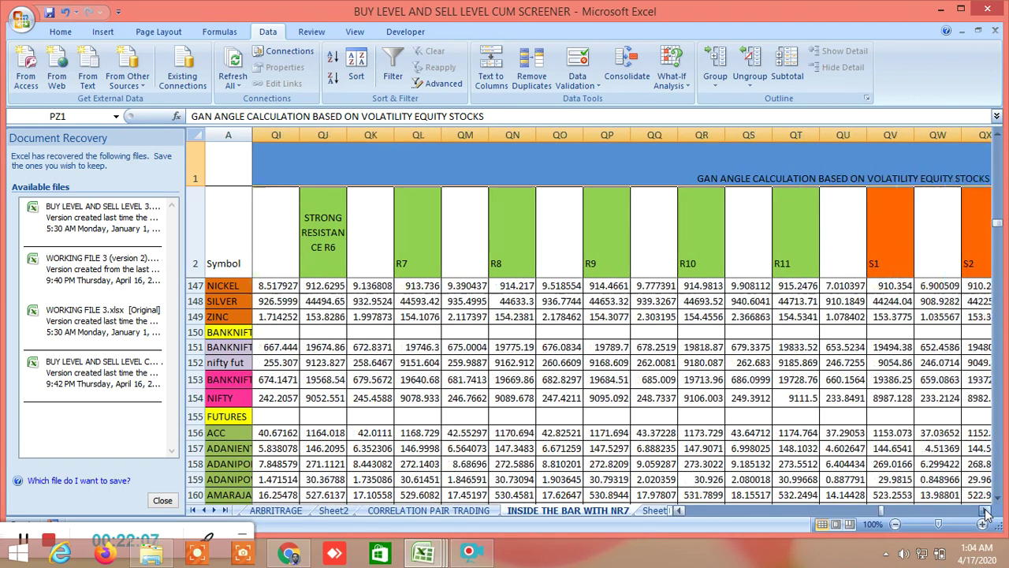
# Review the Gan angle support columns from S1 through SELL ENTRY S3 to STRONG SUPPORT S6
pyautogui.click(986, 512)
pyautogui.click(985, 512)
pyautogui.click(986, 511)
pyautogui.click(986, 512)
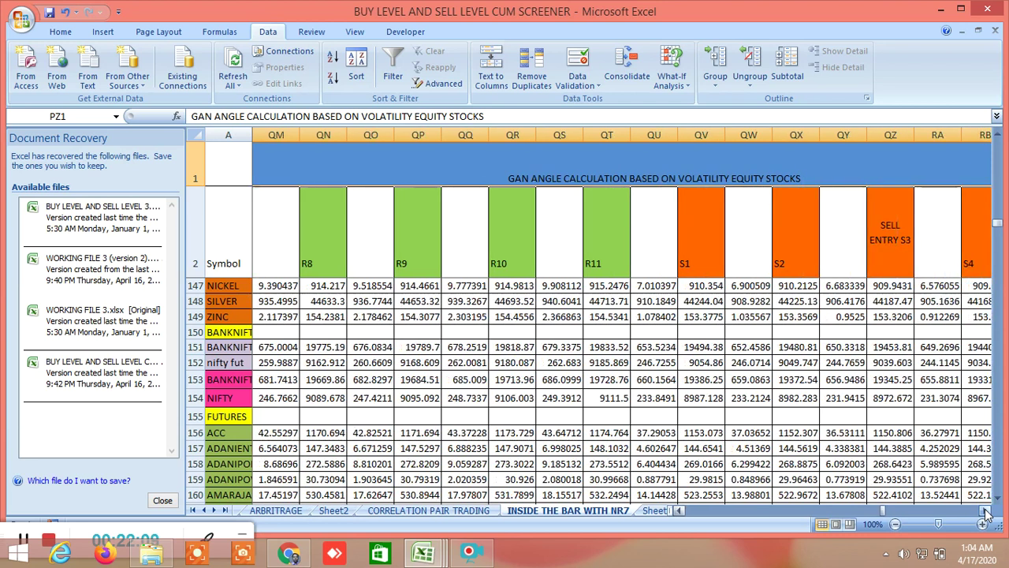
pyautogui.click(986, 512)
pyautogui.click(985, 511)
pyautogui.click(985, 511)
pyautogui.click(986, 512)
pyautogui.click(986, 511)
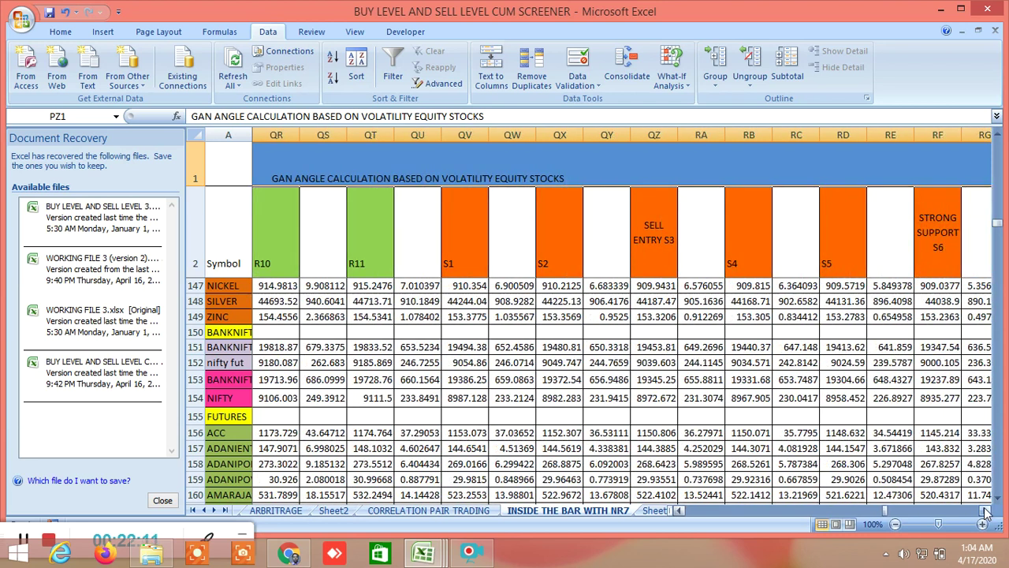
# Review the remaining Gan angle support columns from S7 through S11, up to the start of the yellow section
pyautogui.click(985, 511)
pyautogui.click(986, 512)
pyautogui.click(985, 512)
pyautogui.click(986, 512)
pyautogui.click(985, 512)
pyautogui.click(985, 511)
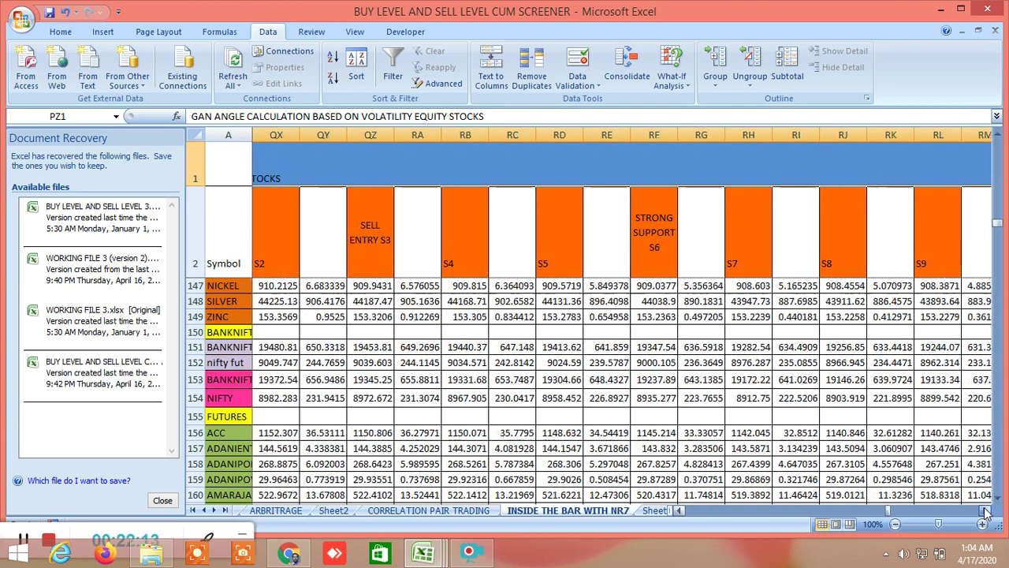
pyautogui.click(986, 512)
pyautogui.click(985, 511)
pyautogui.click(985, 512)
pyautogui.click(985, 512)
pyautogui.click(986, 511)
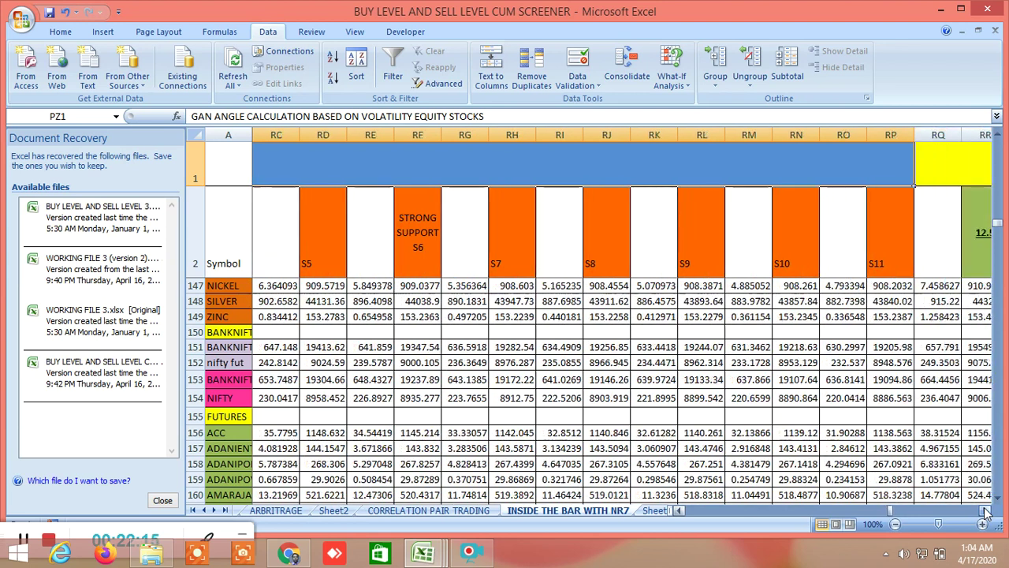
# Examine the 12.5, 22.5, 45, 67.5 and 90 degree columns under the yellow header
pyautogui.click(985, 512)
pyautogui.click(985, 512)
pyautogui.click(986, 512)
pyautogui.click(985, 512)
pyautogui.click(985, 512)
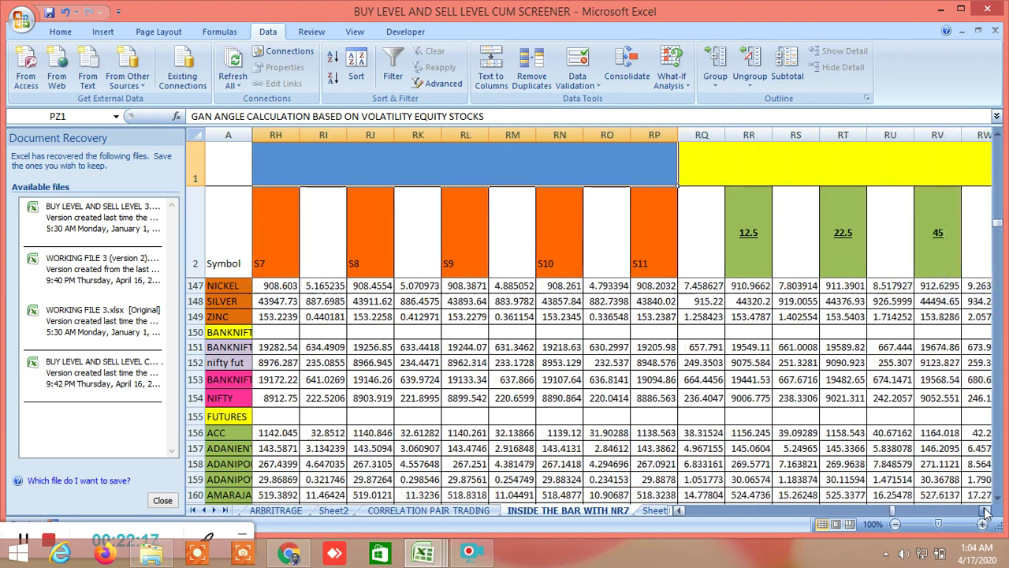
pyautogui.click(985, 512)
pyautogui.click(986, 512)
pyautogui.click(985, 511)
pyautogui.click(985, 512)
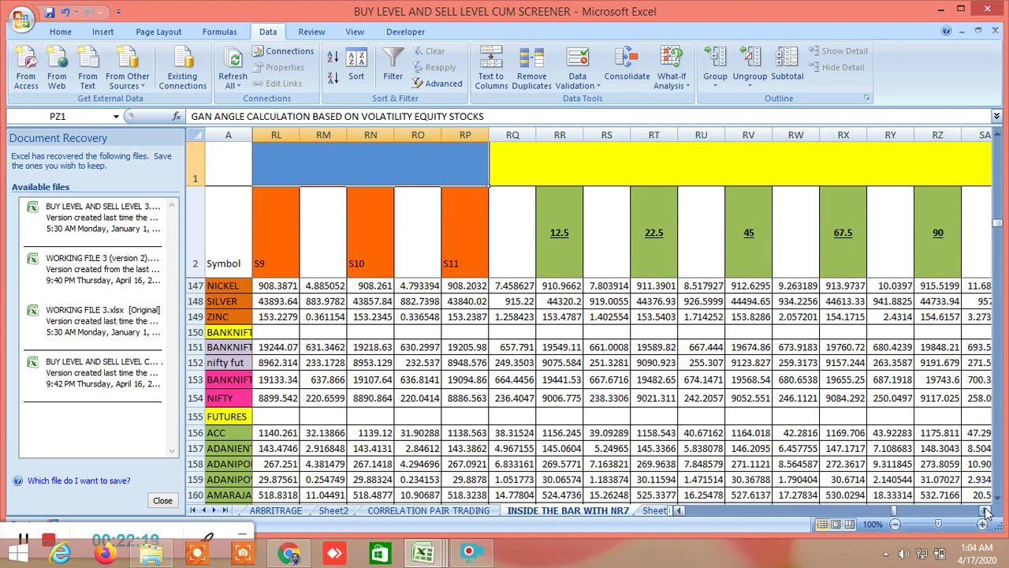
# Examine the Gann degree columns from 135 through 360 and locate the section title
pyautogui.click(985, 511)
pyautogui.click(986, 511)
pyautogui.click(986, 512)
pyautogui.click(986, 512)
pyautogui.click(985, 511)
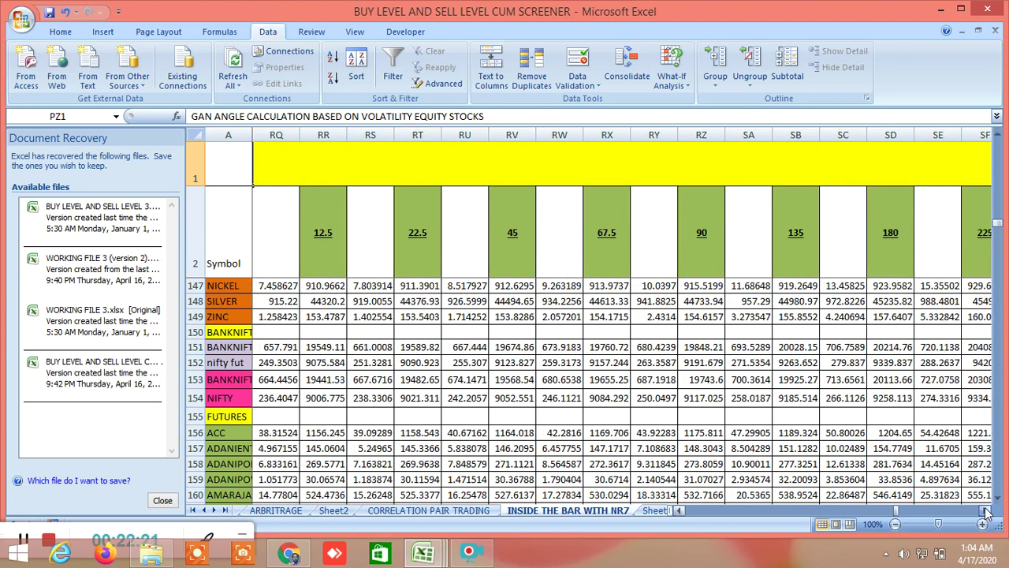
pyautogui.click(985, 511)
pyautogui.click(986, 512)
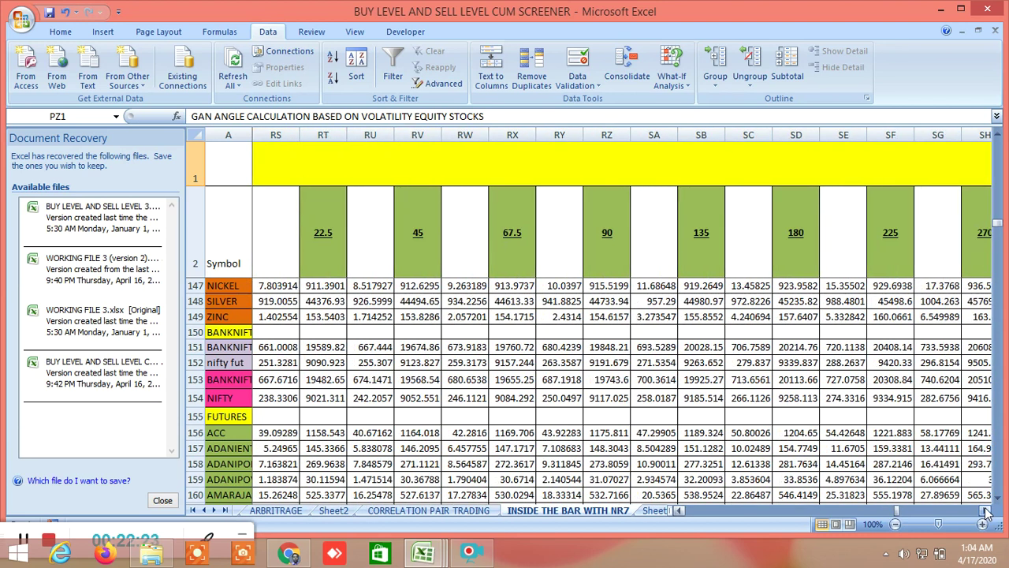
pyautogui.click(985, 511)
pyautogui.click(985, 512)
pyautogui.click(986, 512)
pyautogui.click(985, 512)
pyautogui.click(985, 512)
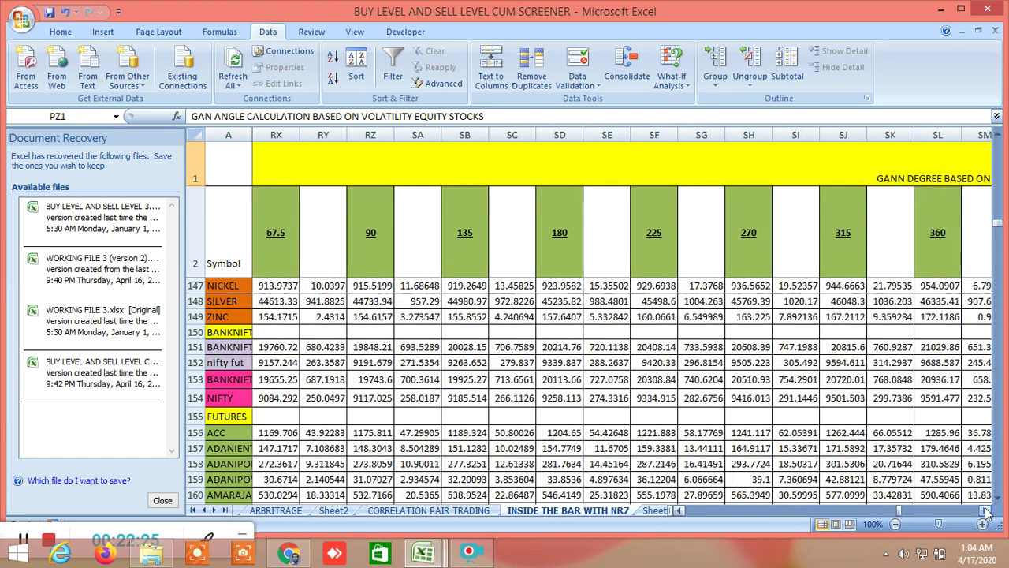
# Review the Fibonacci levels based on 1 standard deviation, continuing to PROBABLE PRICE MOVEMENT with PP, R1 to R4 and S1 to S4
pyautogui.moveTo(985, 511); pyautogui.dragTo(987, 512)
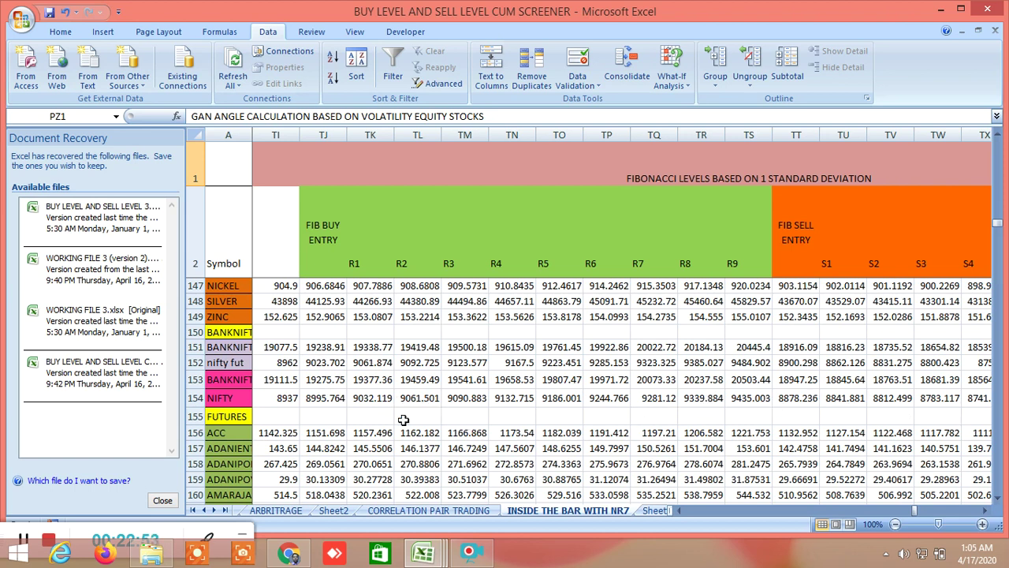
pyautogui.click(986, 510)
pyautogui.moveTo(988, 513); pyautogui.dragTo(990, 515)
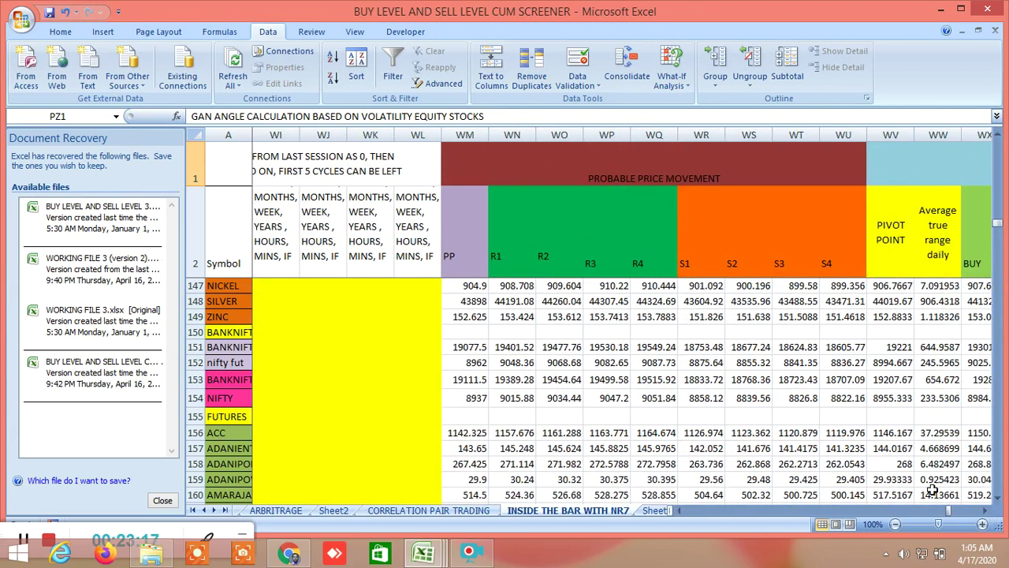
pyautogui.click(988, 510)
pyautogui.click(988, 511)
pyautogui.click(988, 511)
pyautogui.click(988, 510)
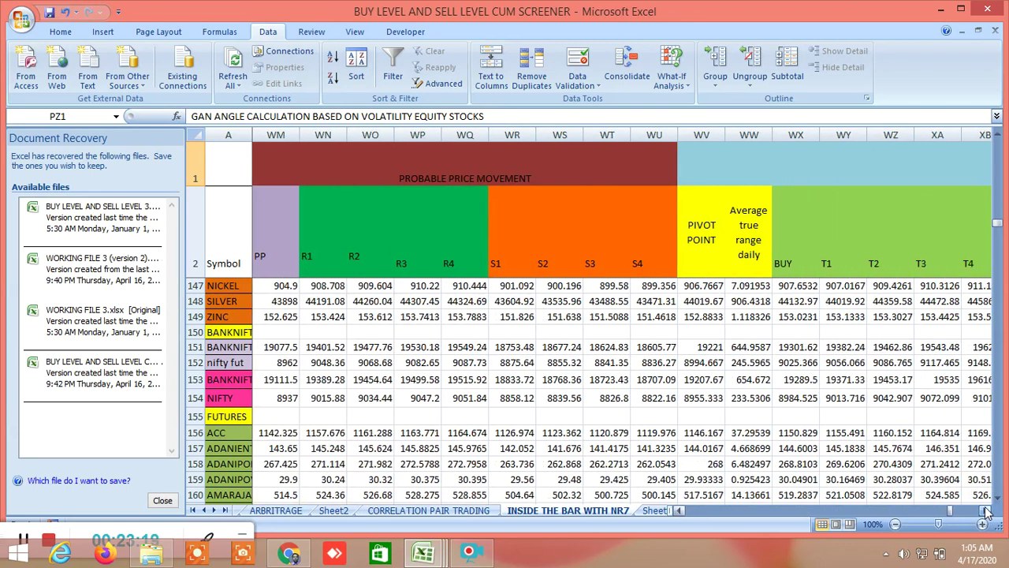
# Review the PIVOT POINT, Average true range daily and BUY columns with targets T1 to T15
pyautogui.click(988, 511)
pyautogui.click(988, 511)
pyautogui.click(988, 511)
pyautogui.click(987, 511)
pyautogui.click(988, 511)
pyautogui.click(988, 511)
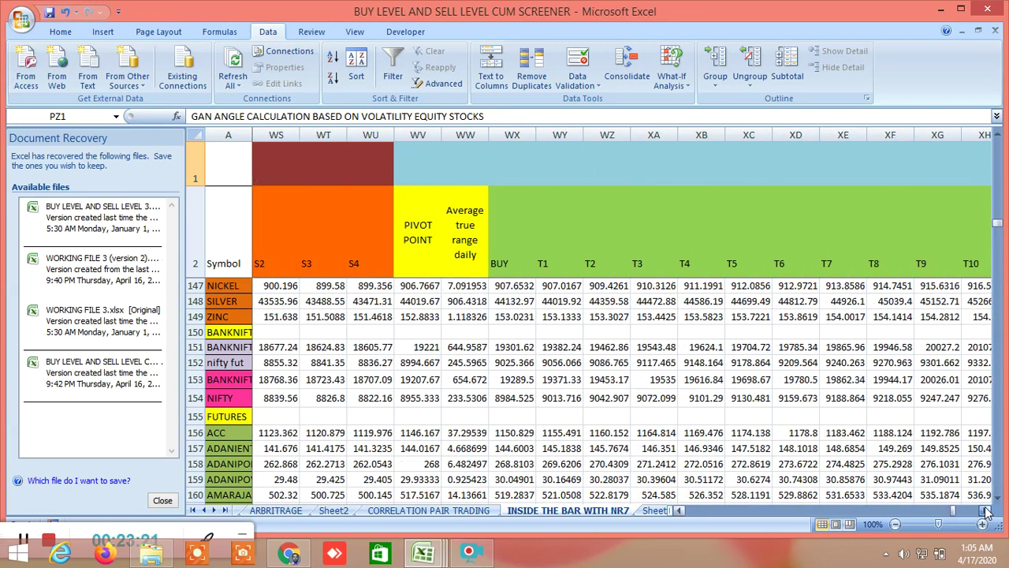
pyautogui.click(988, 511)
pyautogui.click(988, 511)
pyautogui.click(988, 511)
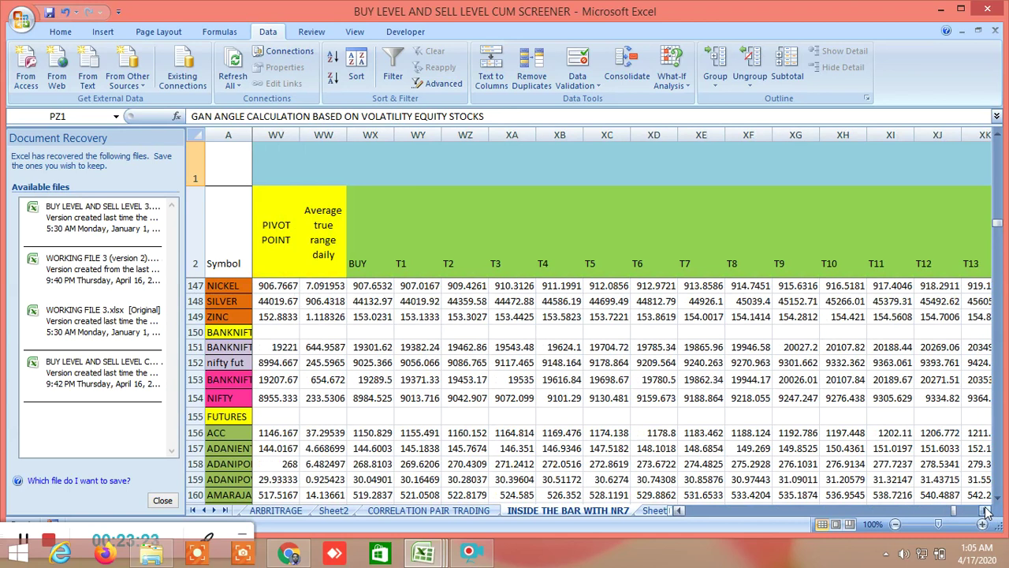
pyautogui.click(988, 510)
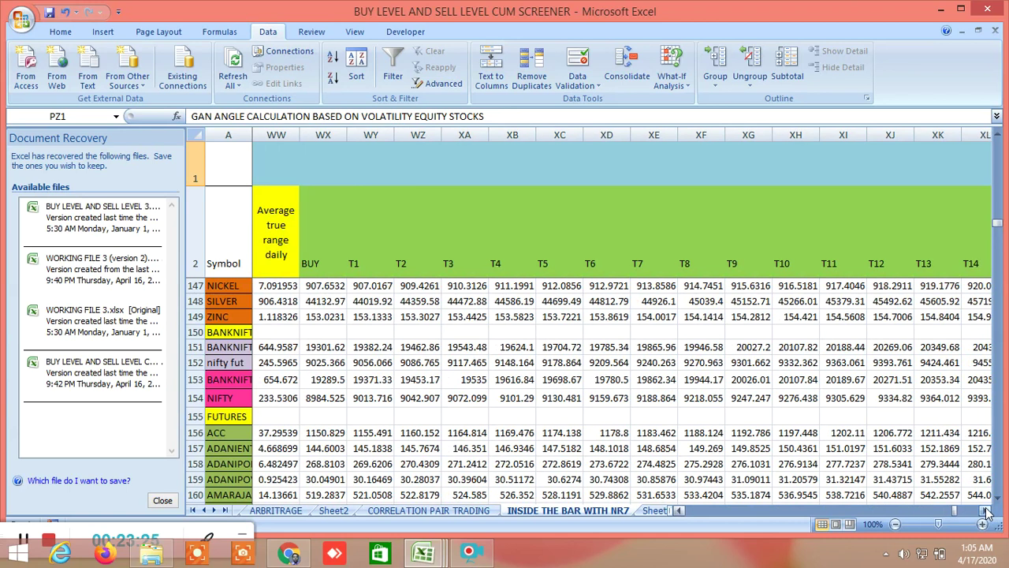
pyautogui.click(988, 511)
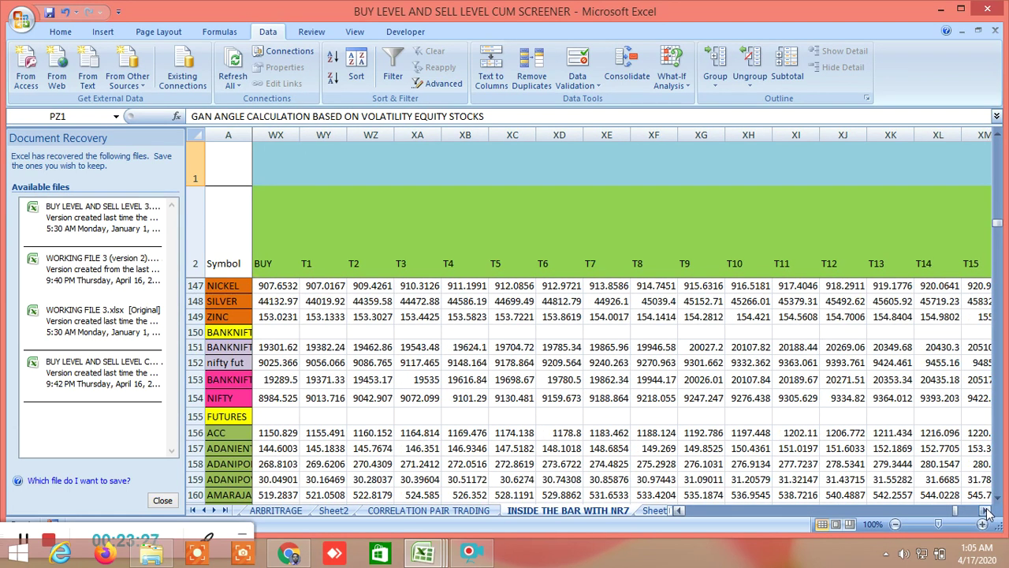
# Review the buy target columns T16 to T29 under the light blue header
pyautogui.click(988, 511)
pyautogui.click(988, 511)
pyautogui.click(988, 511)
pyautogui.click(987, 510)
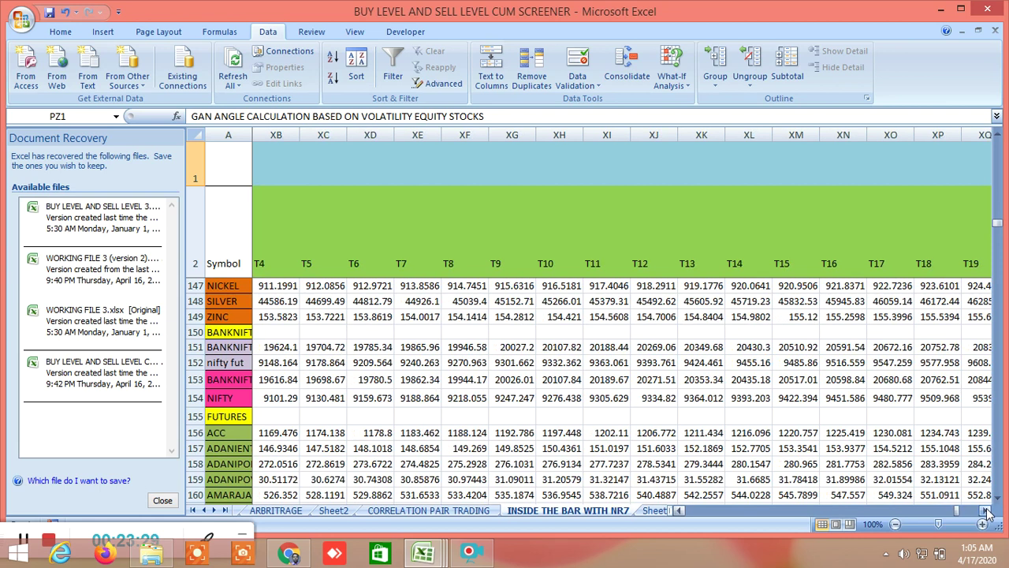
pyautogui.click(988, 511)
pyautogui.click(987, 513)
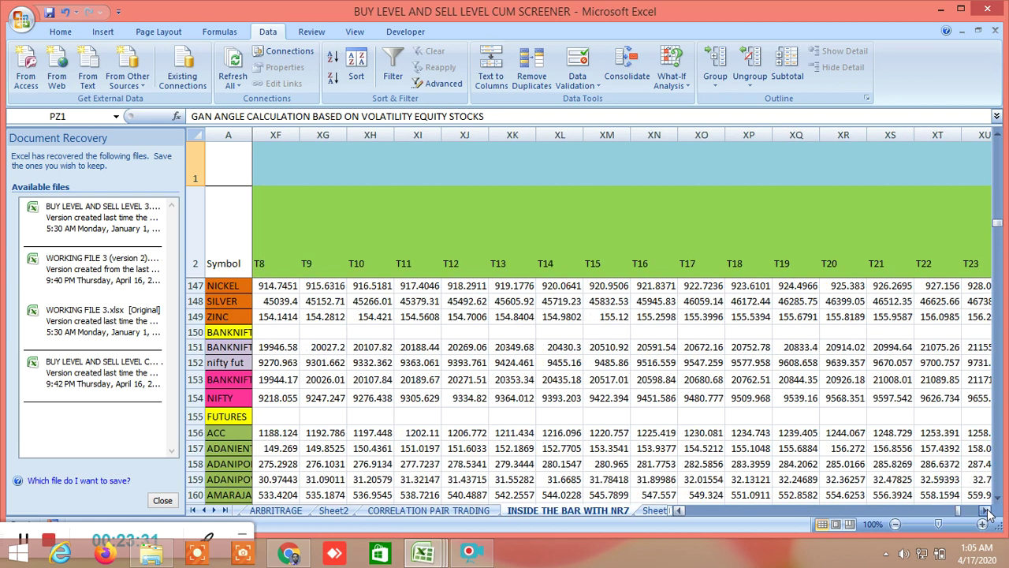
pyautogui.click(987, 512)
pyautogui.click(987, 513)
pyautogui.click(987, 512)
pyautogui.click(987, 512)
pyautogui.click(987, 513)
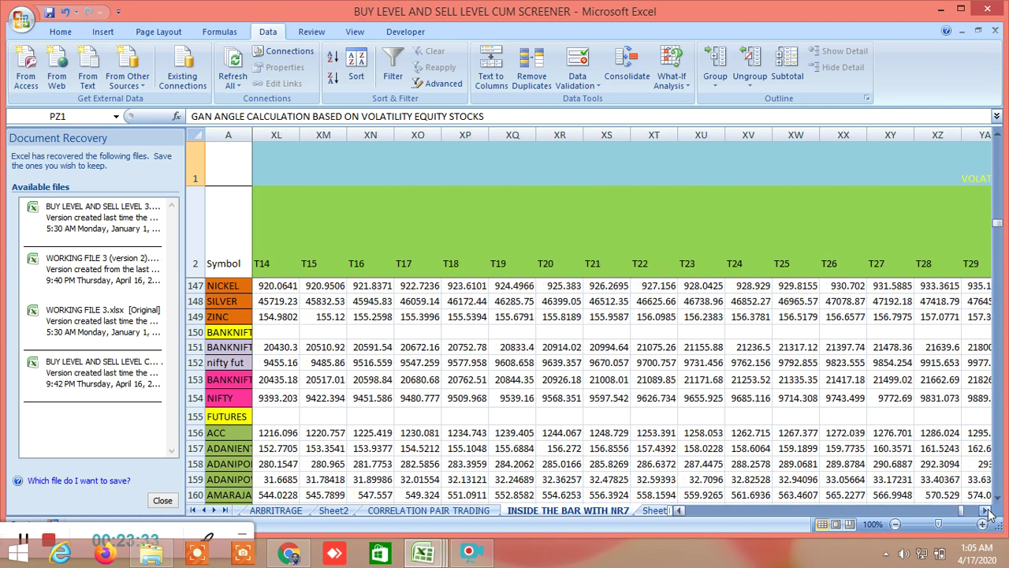
# Read the VOLATILITY BASED HIGH PROBABLE LEVELS title and examine the last buy targets, T30 and T31, and the SELL column
pyautogui.click(989, 512)
pyautogui.click(989, 513)
pyautogui.click(988, 513)
pyautogui.click(989, 512)
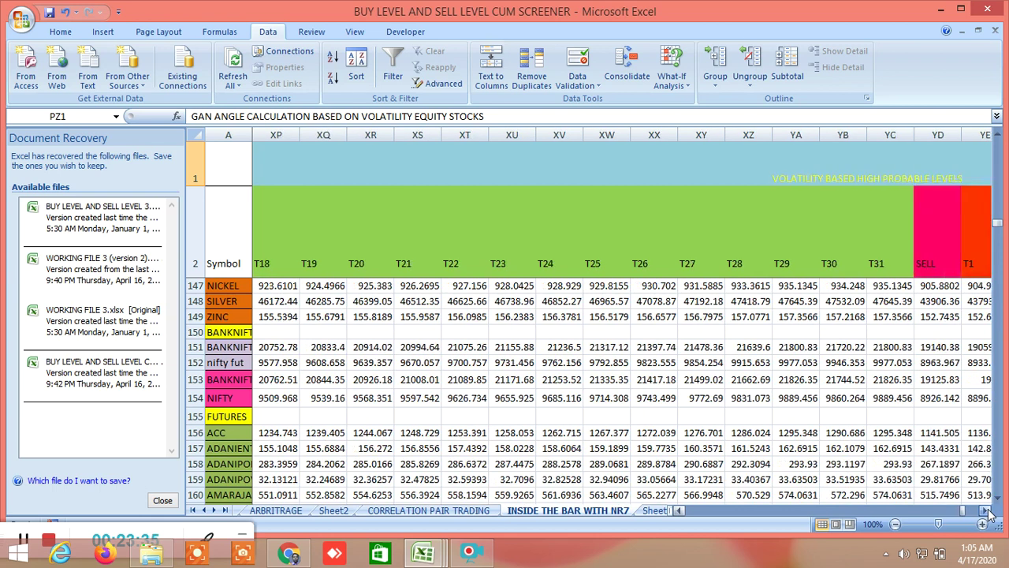
pyautogui.click(989, 512)
pyautogui.click(989, 513)
pyautogui.click(988, 512)
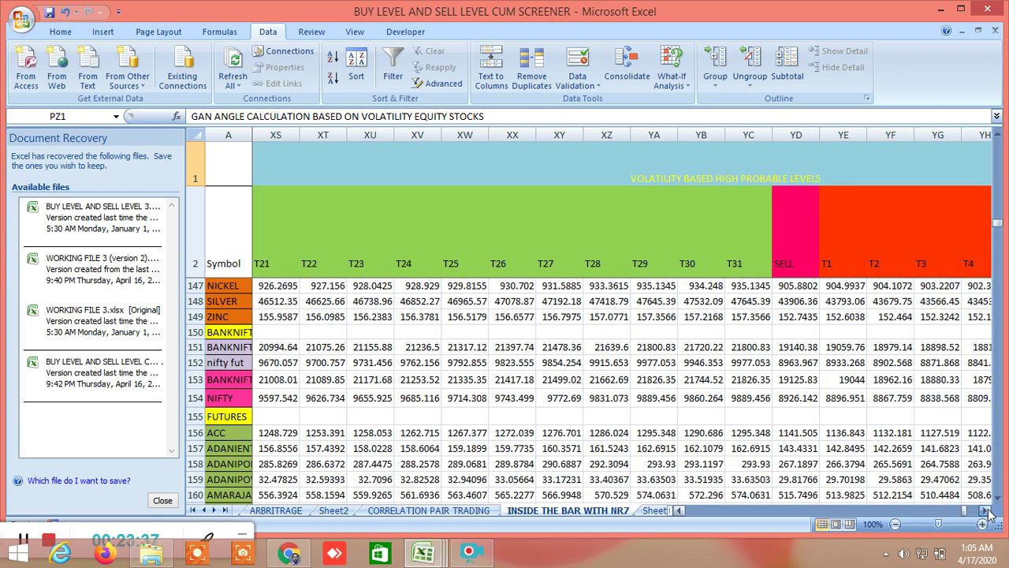
pyautogui.click(989, 512)
pyautogui.click(989, 512)
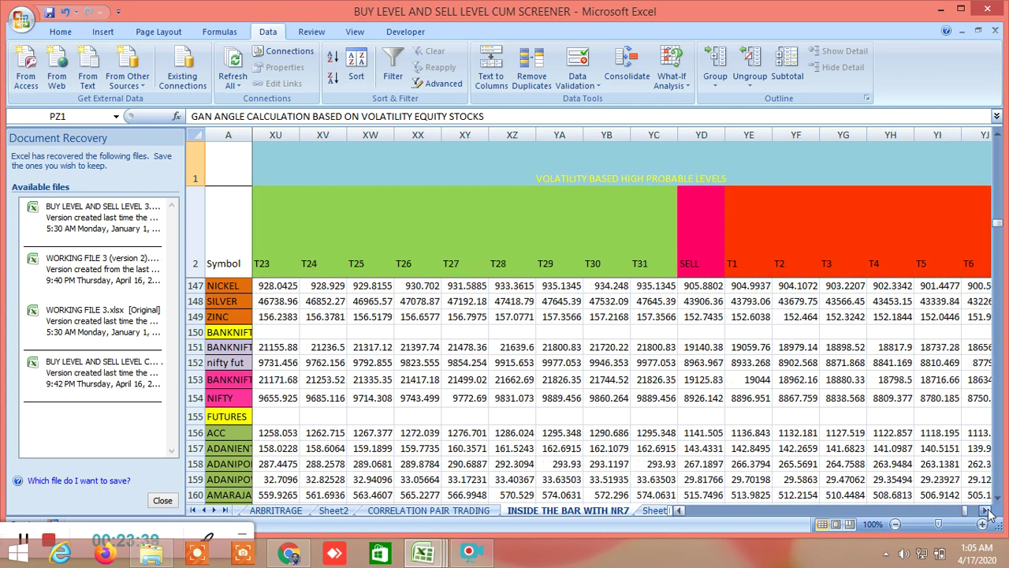
# Review the volatility-based sell target columns from T1 to T16
pyautogui.click(989, 512)
pyautogui.click(988, 513)
pyautogui.click(989, 512)
pyautogui.click(989, 512)
pyautogui.click(989, 513)
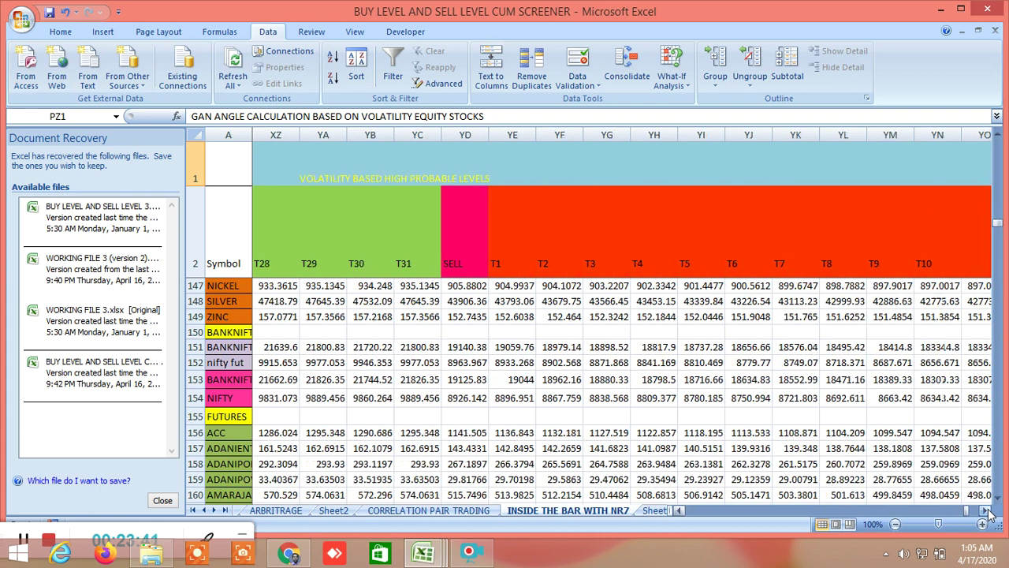
pyautogui.click(989, 513)
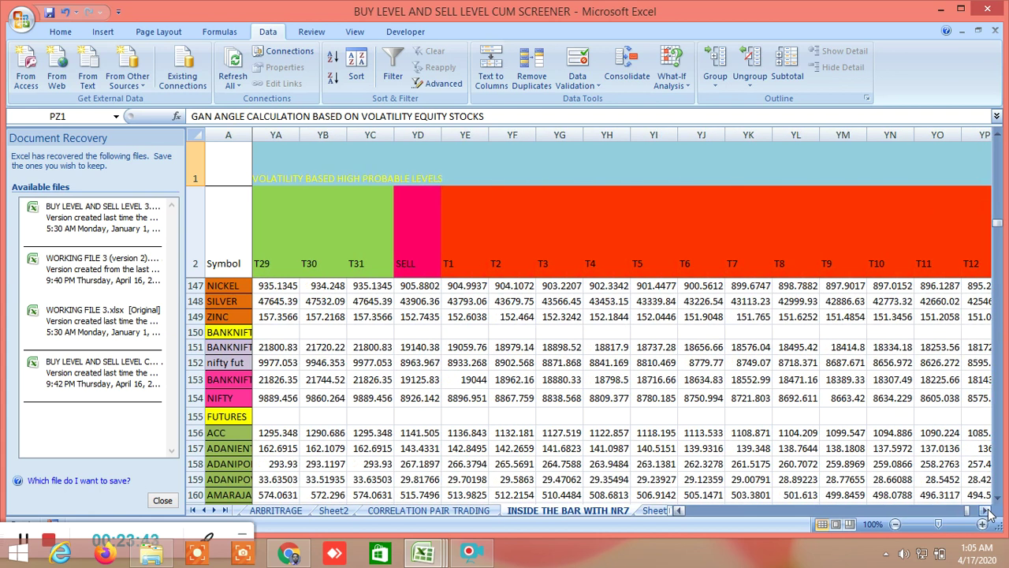
pyautogui.click(988, 513)
pyautogui.click(989, 513)
pyautogui.click(988, 513)
pyautogui.click(989, 512)
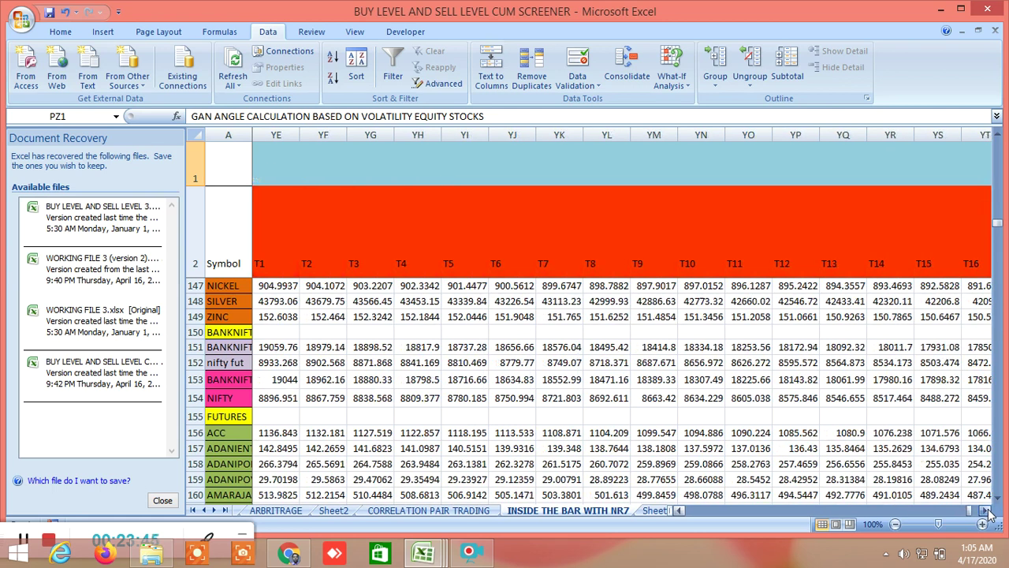
# Review the remaining sell target columns T17 to T31 through the end of the sheet's data
pyautogui.click(989, 512)
pyautogui.click(989, 512)
pyautogui.click(989, 513)
pyautogui.click(989, 513)
pyautogui.click(989, 512)
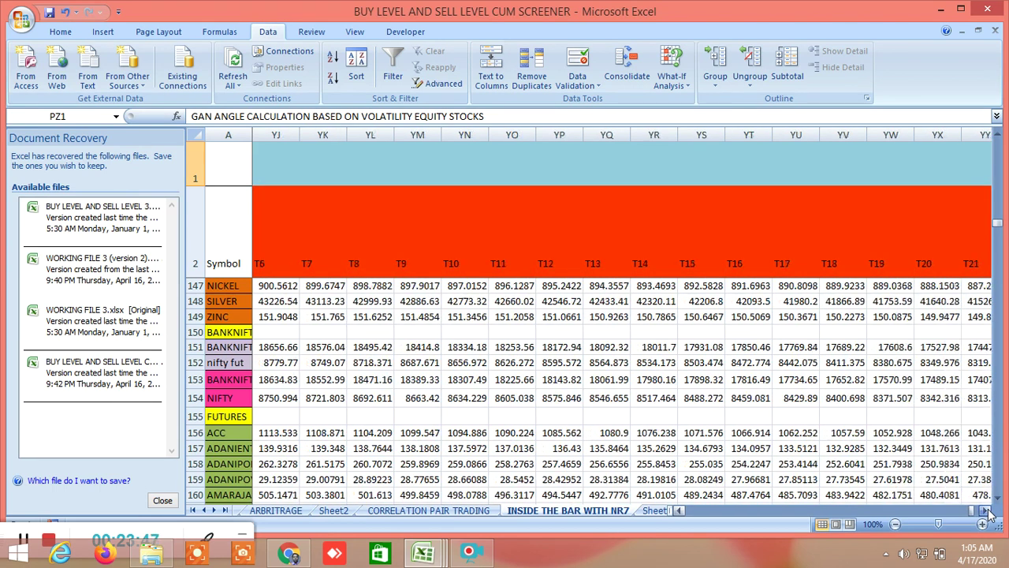
pyautogui.click(989, 512)
pyautogui.click(989, 513)
pyautogui.click(989, 512)
pyautogui.click(988, 512)
pyautogui.click(989, 512)
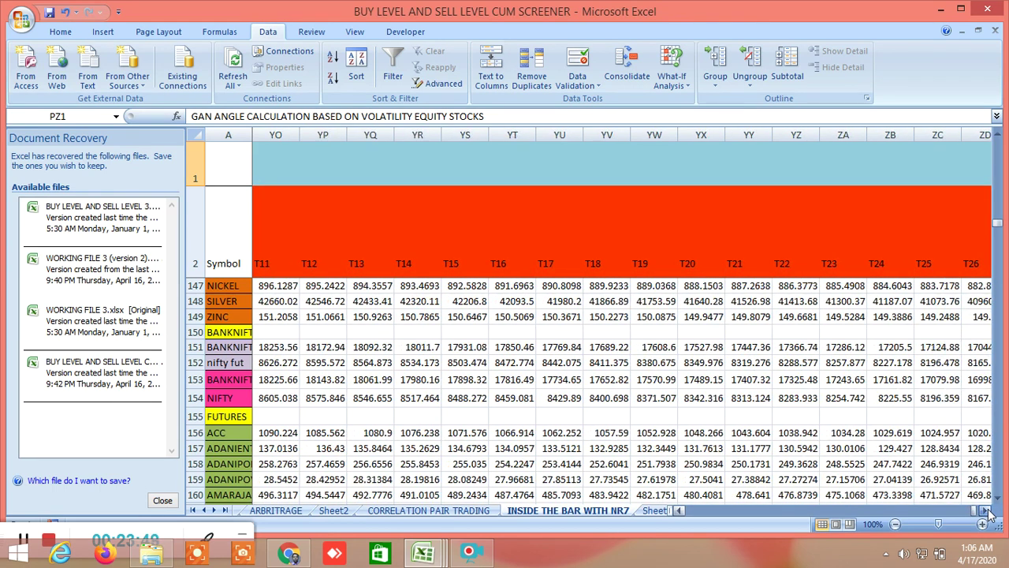
pyautogui.click(989, 512)
pyautogui.click(989, 513)
pyautogui.click(989, 513)
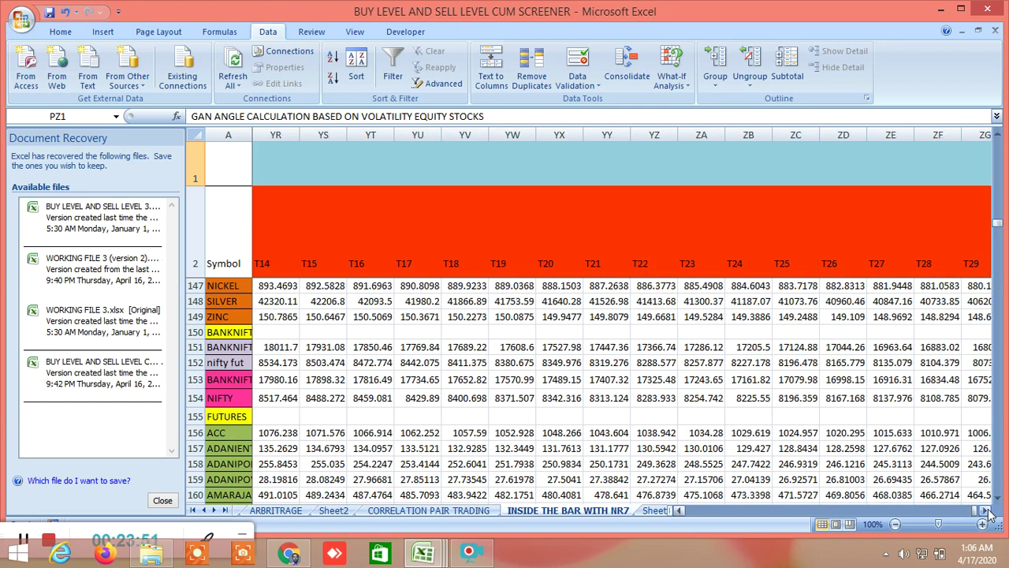
pyautogui.click(988, 513)
pyautogui.click(988, 512)
pyautogui.click(989, 513)
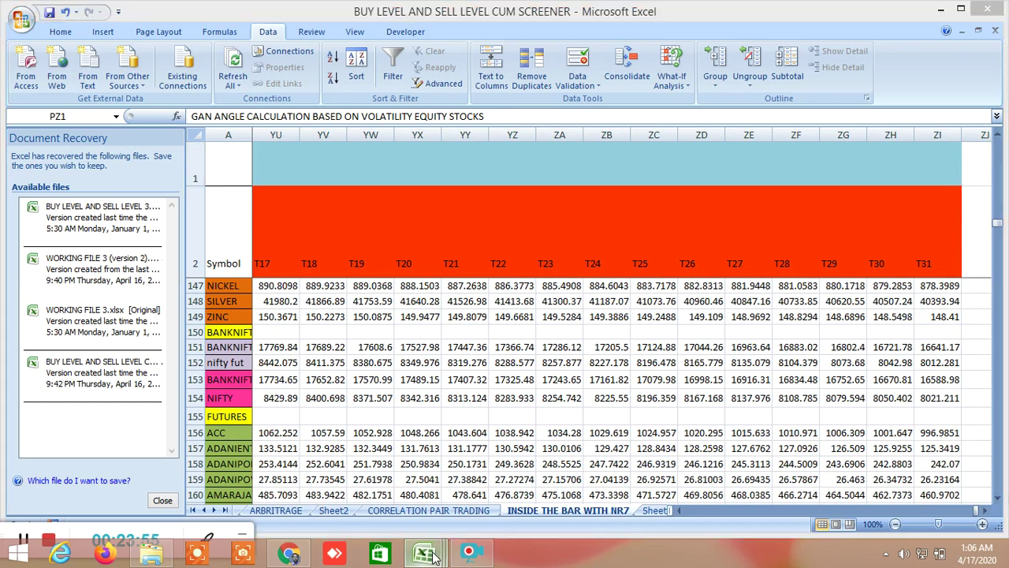
# Switch to the WORKING FILE 3 workbook and bring up the NEW BUY SELL LEVEL 1 section on the FNO STOCK sheet
pyautogui.moveTo(432, 556)
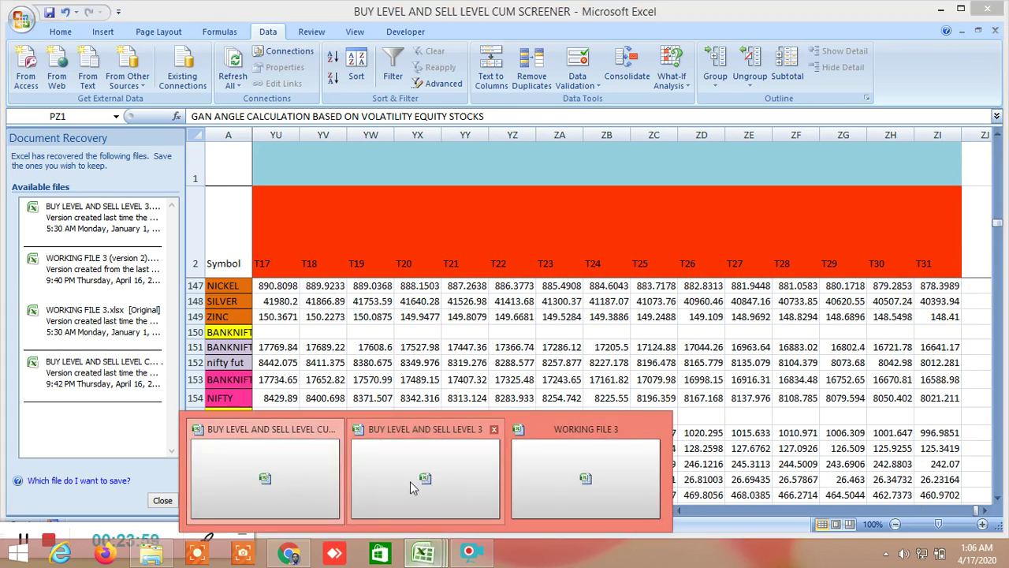
pyautogui.click(600, 481)
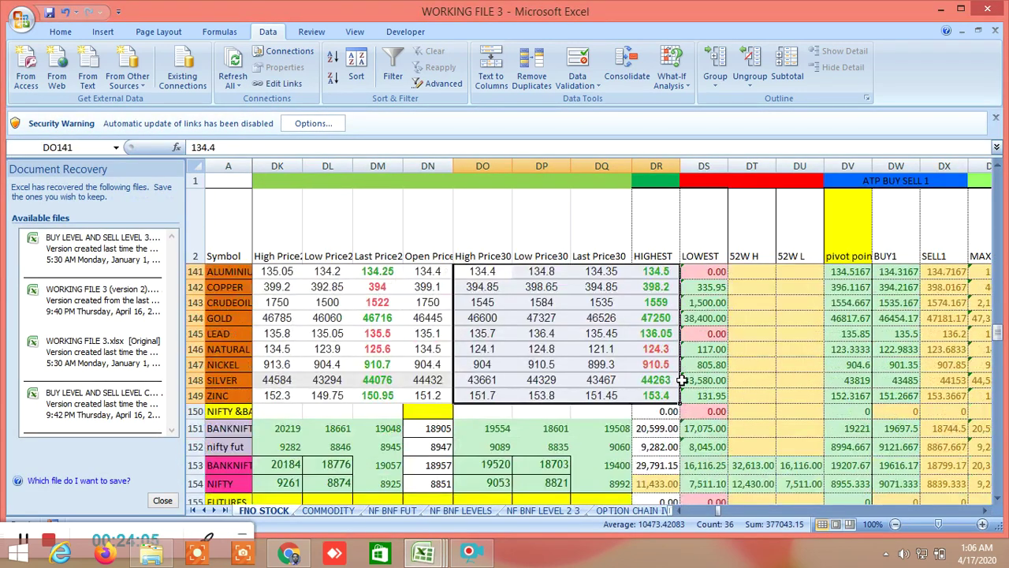
pyautogui.moveTo(984, 512); pyautogui.dragTo(984, 514)
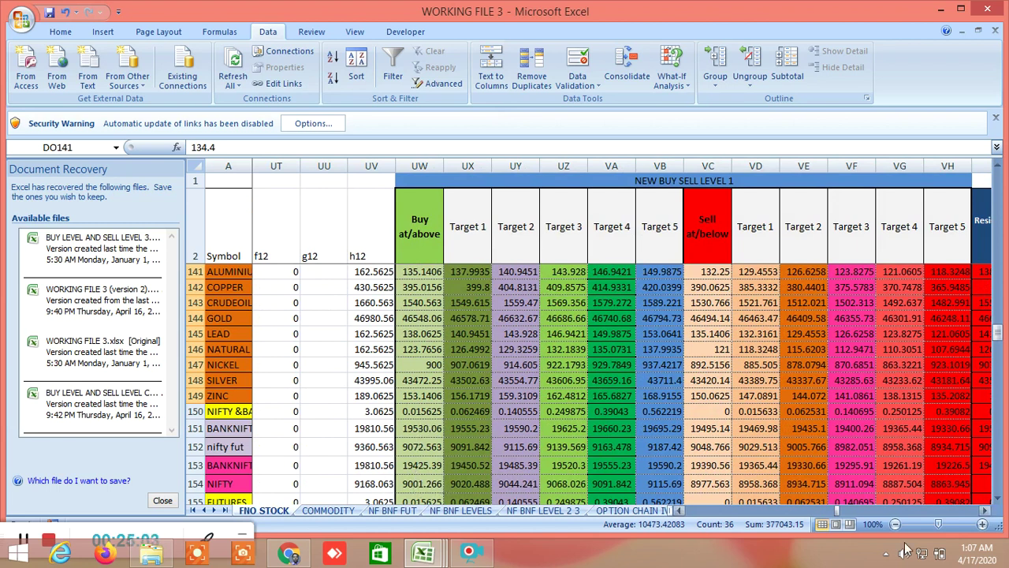
# Review the NEW BUY SELL LEVEL 1 entry and target columns, continuing to Resistance 1 through Resistance 5
pyautogui.click(989, 513)
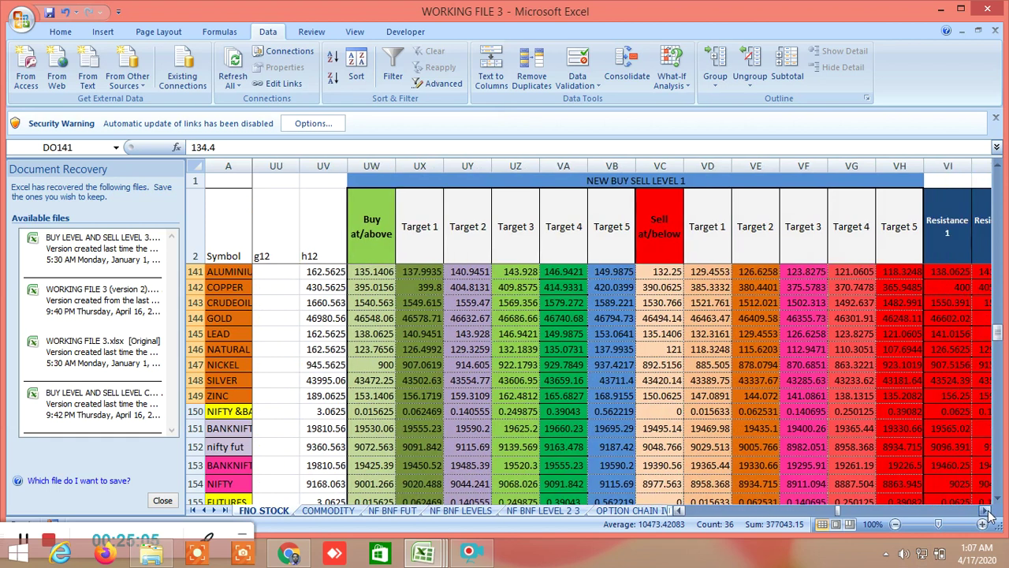
pyautogui.click(989, 513)
pyautogui.click(990, 512)
pyautogui.click(990, 513)
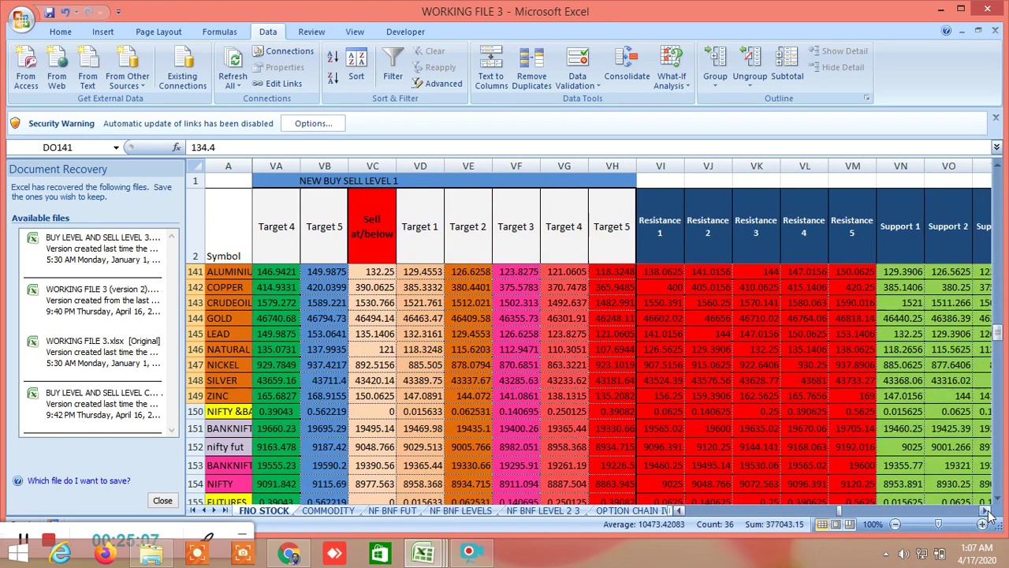
# Examine the Support 1 to Support 5 columns and the H1 to H7 levels of NEW BUY SELL LEVEL 2
pyautogui.click(990, 513)
pyautogui.click(989, 512)
pyautogui.click(990, 513)
pyautogui.click(989, 513)
pyautogui.click(990, 512)
pyautogui.click(990, 513)
pyautogui.click(989, 513)
pyautogui.click(990, 513)
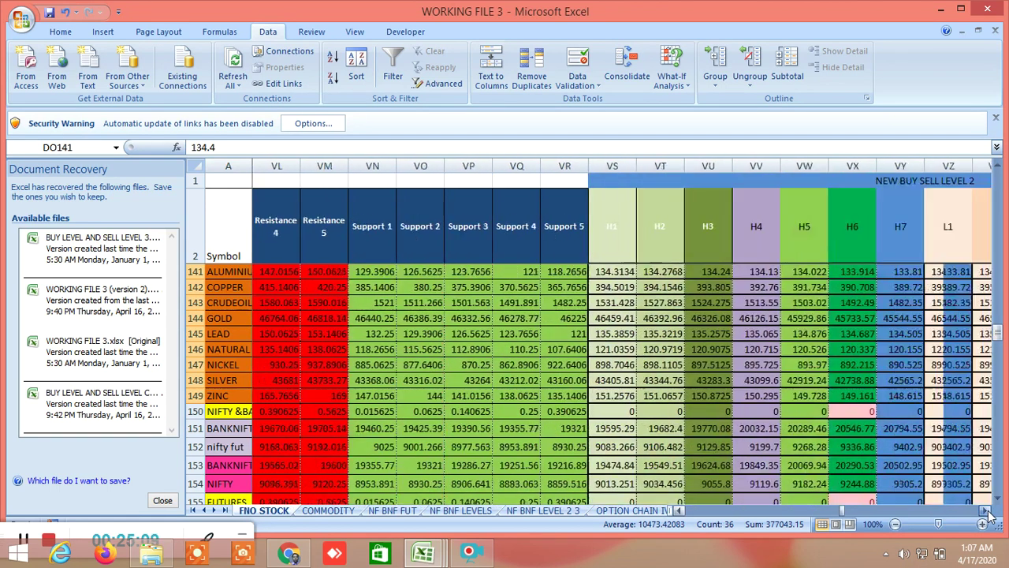
# Return to the NEW BUY SELL LEVEL 1 section on the FNO STOCK sheet for another look at its entry columns
pyautogui.click(990, 513)
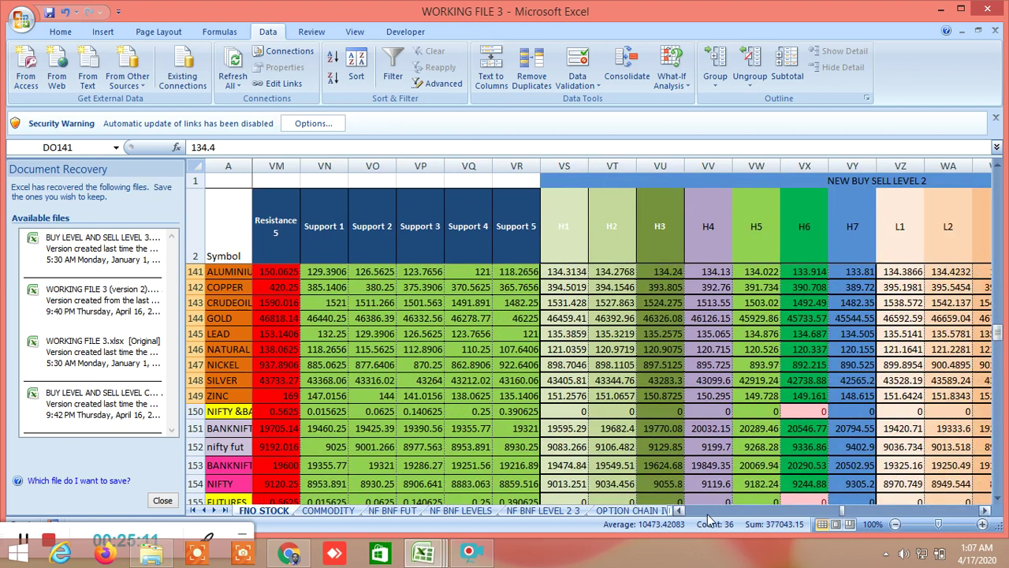
pyautogui.click(678, 511)
pyautogui.click(678, 511)
pyautogui.click(679, 511)
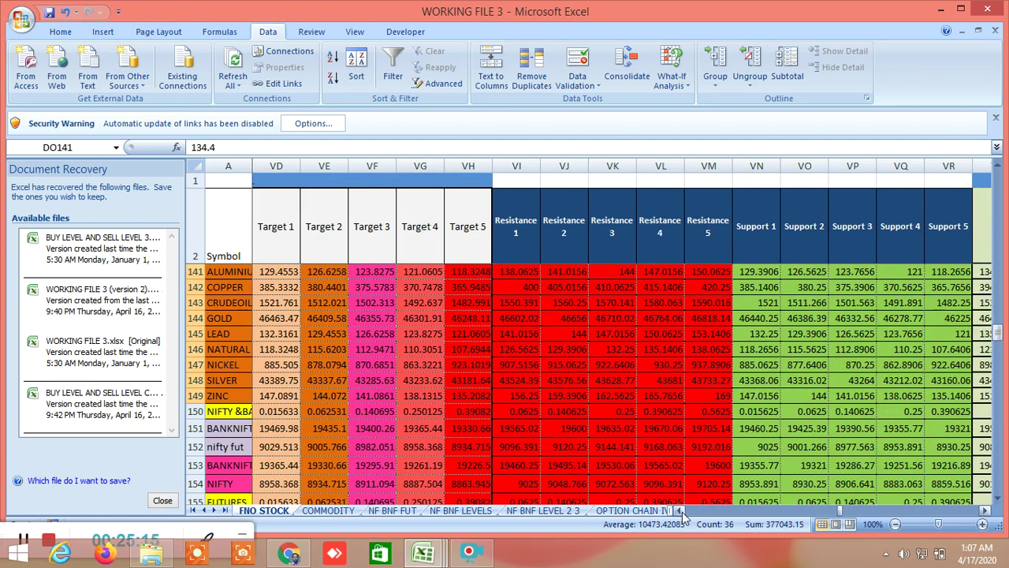
pyautogui.click(679, 511)
pyautogui.click(679, 511)
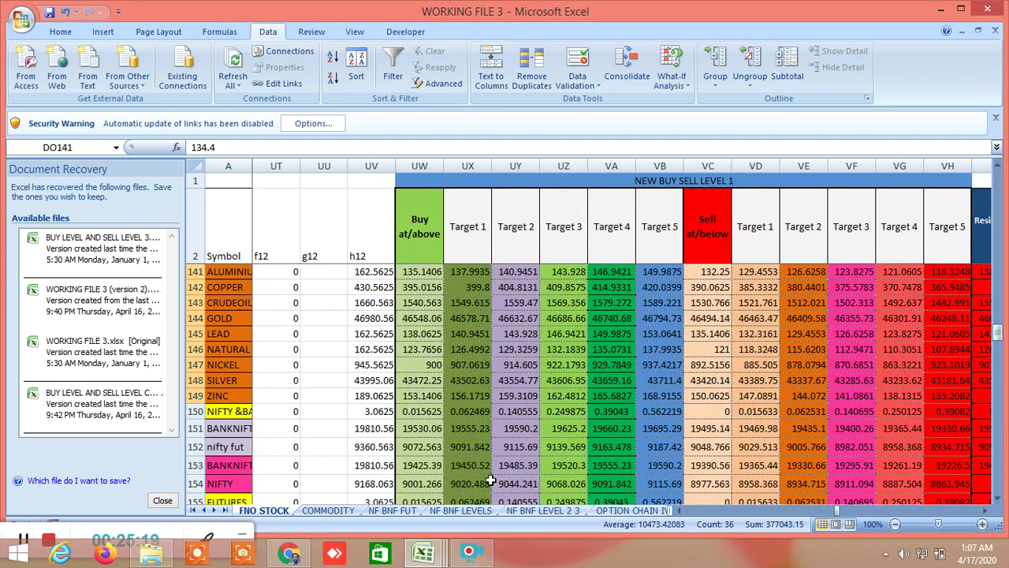
# Review the NEW BUY SELL LEVEL 1 buy and sell targets, continuing through the Resistance 1 to Resistance 5 columns
pyautogui.click(986, 511)
pyautogui.click(987, 512)
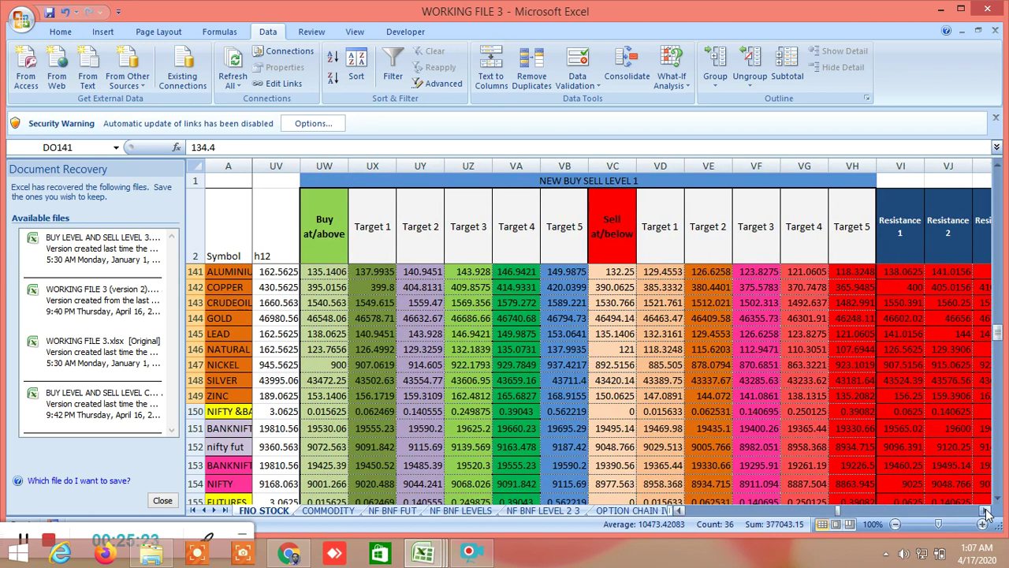
pyautogui.click(987, 512)
pyautogui.doubleClick(986, 512)
pyautogui.click(986, 512)
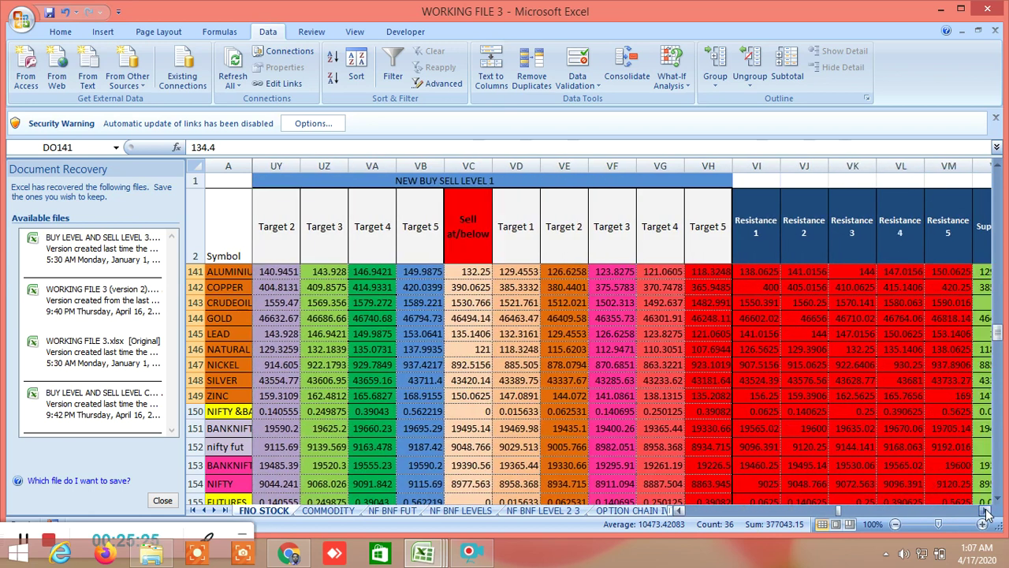
pyautogui.click(986, 512)
pyautogui.click(986, 511)
pyautogui.click(986, 512)
pyautogui.click(986, 511)
pyautogui.doubleClick(987, 511)
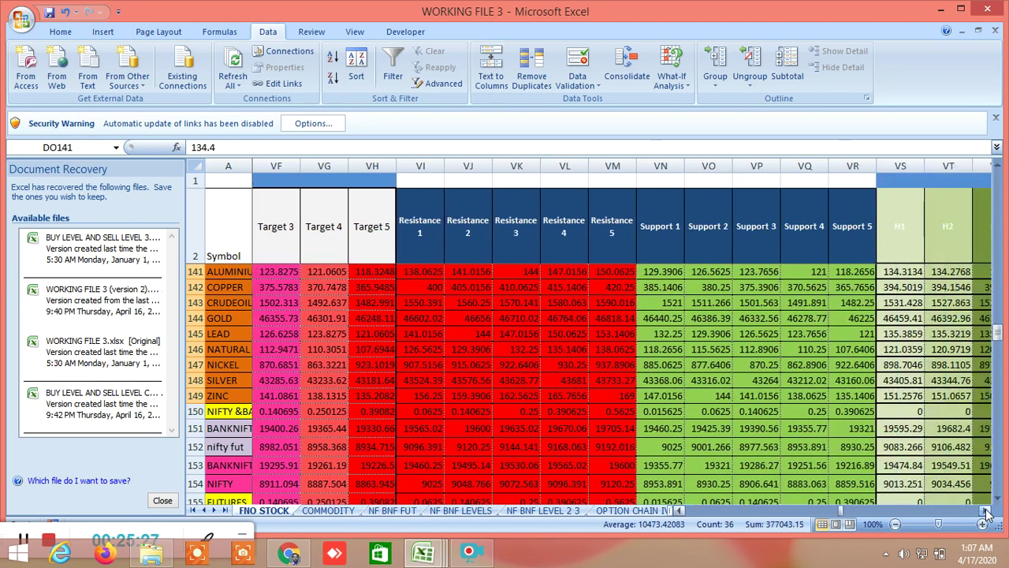
# Examine the Support columns and the H1 to H7 and L1 to L7 levels of NEW BUY SELL LEVEL 2
pyautogui.click(986, 512)
pyautogui.click(986, 511)
pyautogui.click(986, 511)
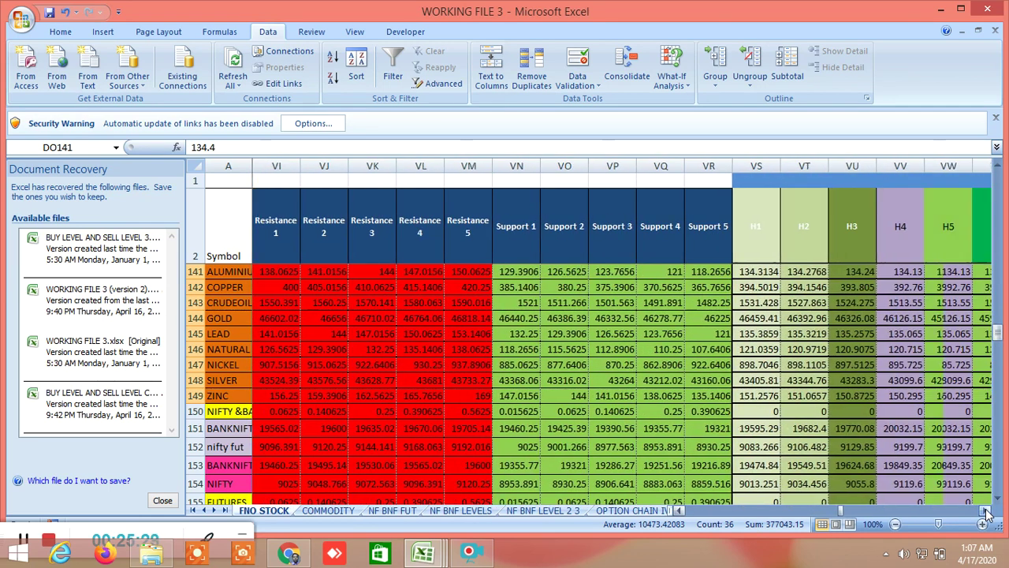
pyautogui.click(987, 512)
pyautogui.click(986, 511)
pyautogui.click(986, 512)
pyautogui.click(986, 512)
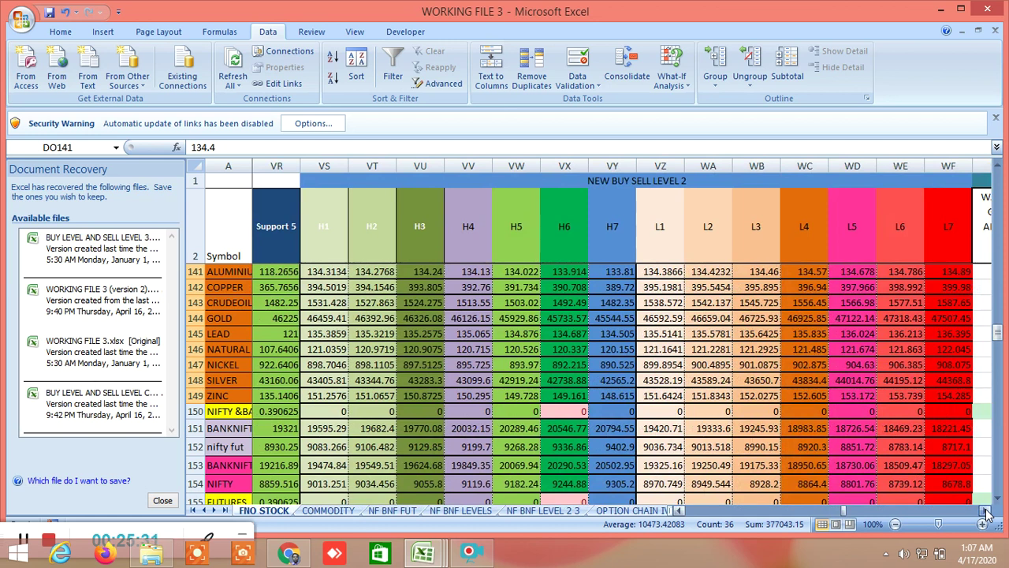
pyautogui.click(987, 512)
pyautogui.click(986, 512)
pyautogui.click(987, 511)
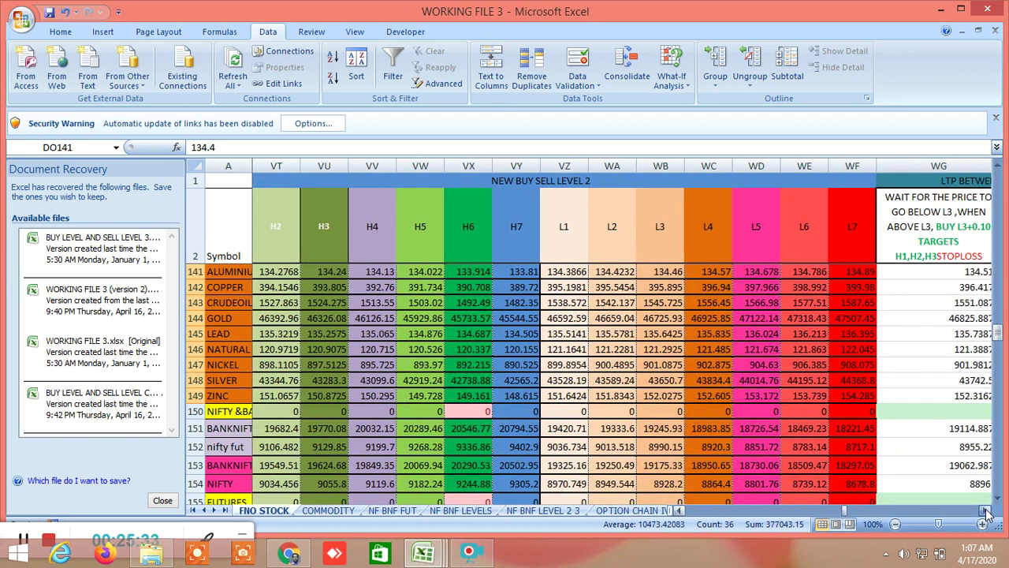
# Read the buy and sell rules and targets under LTP BETWEEN H3 & L3 and LTP BETWEEN H3 & H4
pyautogui.click(986, 512)
pyautogui.click(986, 512)
pyautogui.click(986, 512)
pyautogui.click(986, 512)
pyautogui.click(987, 512)
pyautogui.click(986, 512)
pyautogui.click(986, 512)
pyautogui.click(987, 512)
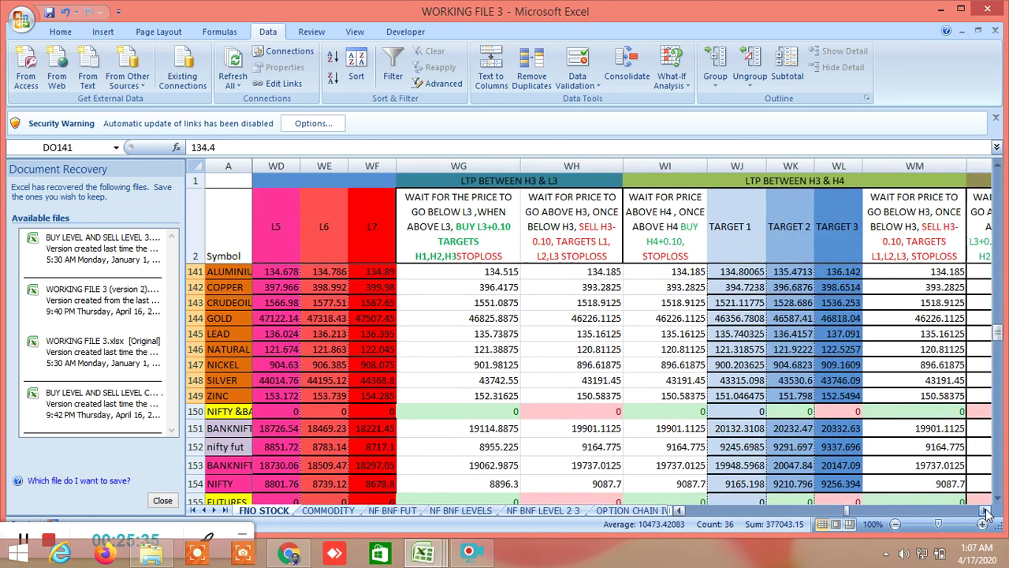
# Read the trading rules under LTP BETWEEN L3 & L4, LTP ABOVE H4 and LTP BELOW L4
pyautogui.click(987, 512)
pyautogui.click(986, 511)
pyautogui.click(986, 511)
pyautogui.click(986, 511)
pyautogui.click(986, 511)
pyautogui.click(986, 511)
pyautogui.click(986, 511)
pyautogui.click(987, 512)
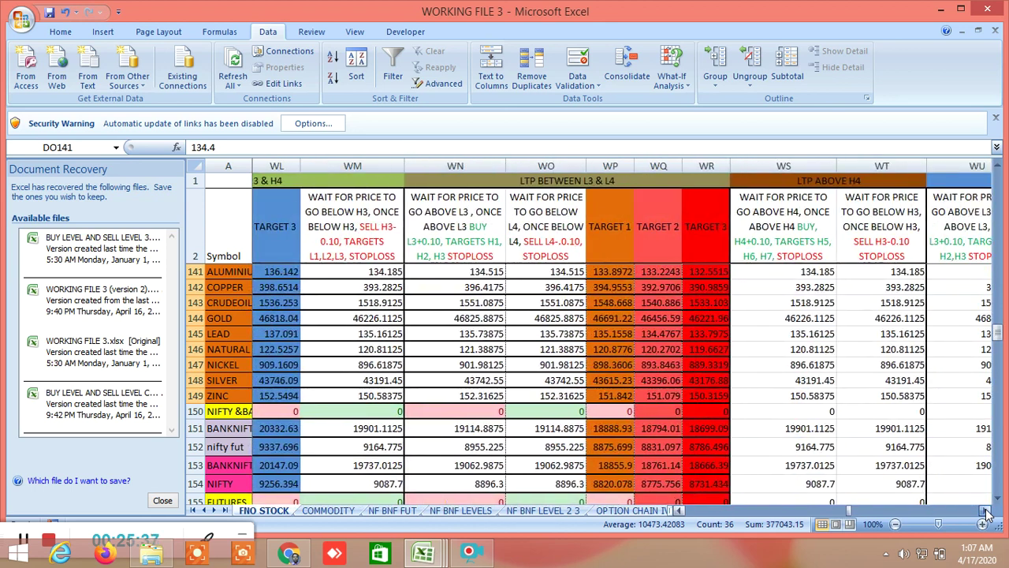
pyautogui.click(986, 511)
pyautogui.click(986, 512)
pyautogui.click(986, 512)
pyautogui.click(987, 512)
pyautogui.click(987, 511)
pyautogui.click(986, 511)
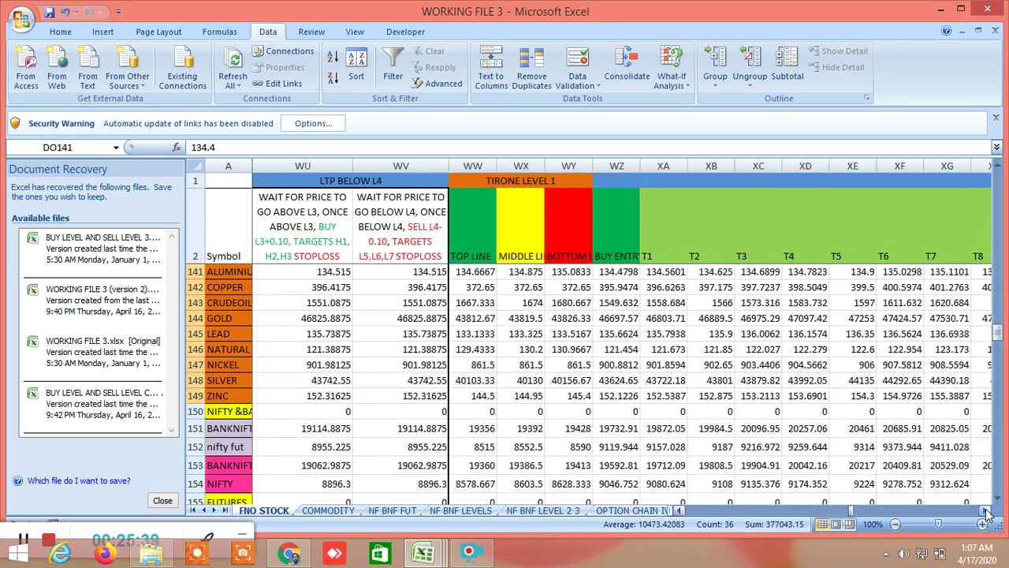
# Examine the TIRONE LEVEL 1 lines and the buy entry and T1 to T12 columns of FIBONACCI LEVEL BASED ON TRUE RANGE 1
pyautogui.click(986, 512)
pyautogui.click(986, 512)
pyautogui.click(986, 512)
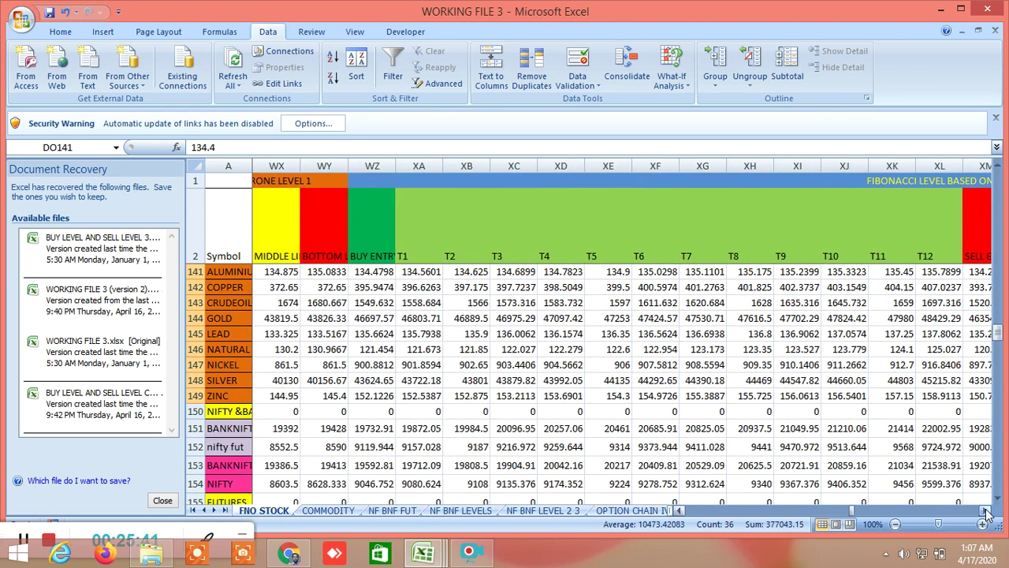
pyautogui.click(986, 511)
pyautogui.click(986, 512)
pyautogui.click(987, 511)
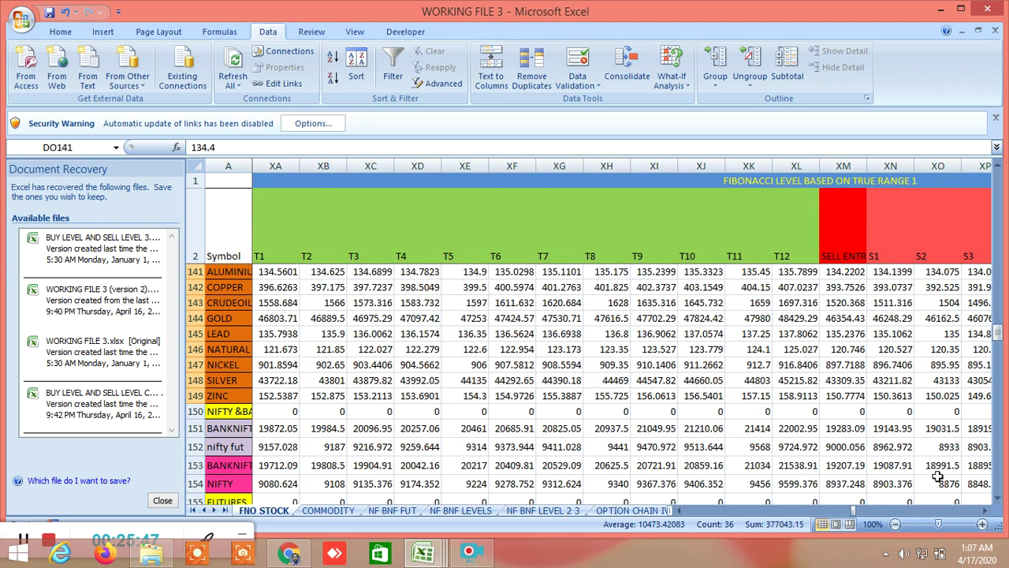
pyautogui.click(987, 511)
pyautogui.click(987, 511)
pyautogui.click(987, 511)
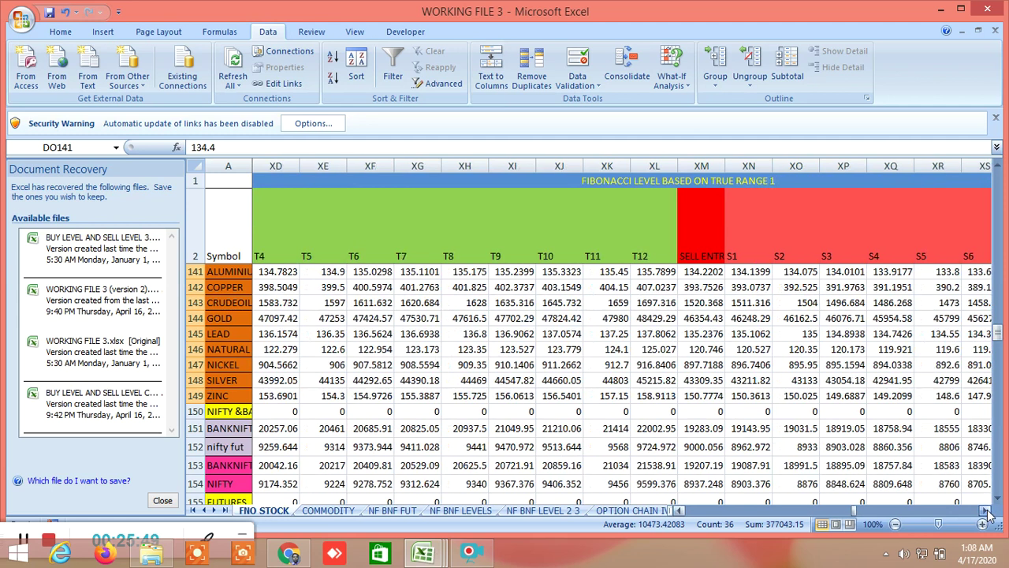
pyautogui.click(987, 511)
pyautogui.click(987, 511)
pyautogui.click(987, 511)
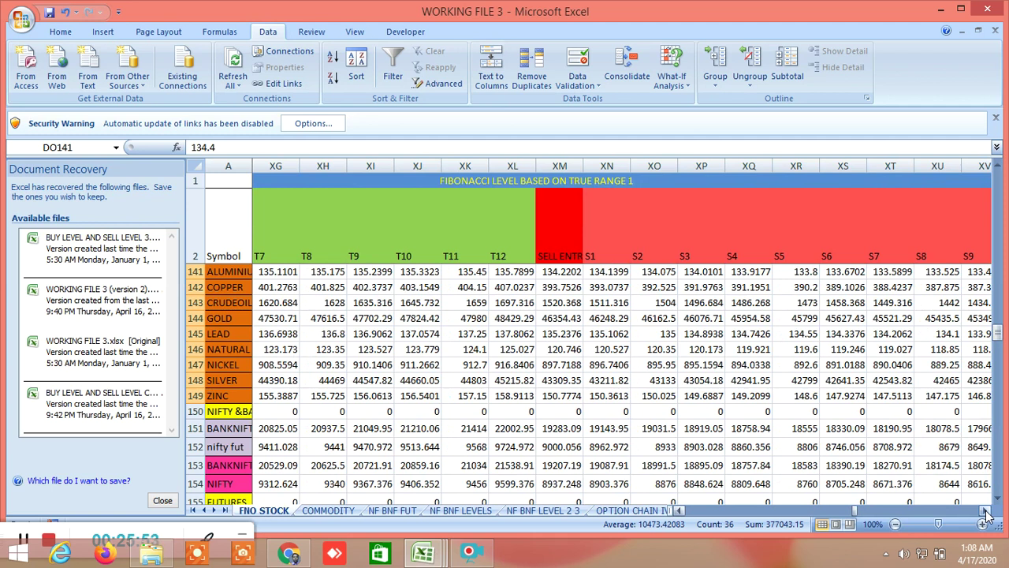
# Examine the sell entry and S1 to S12 columns of the true range Fibonacci section, continuing to ATR 7
pyautogui.click(987, 510)
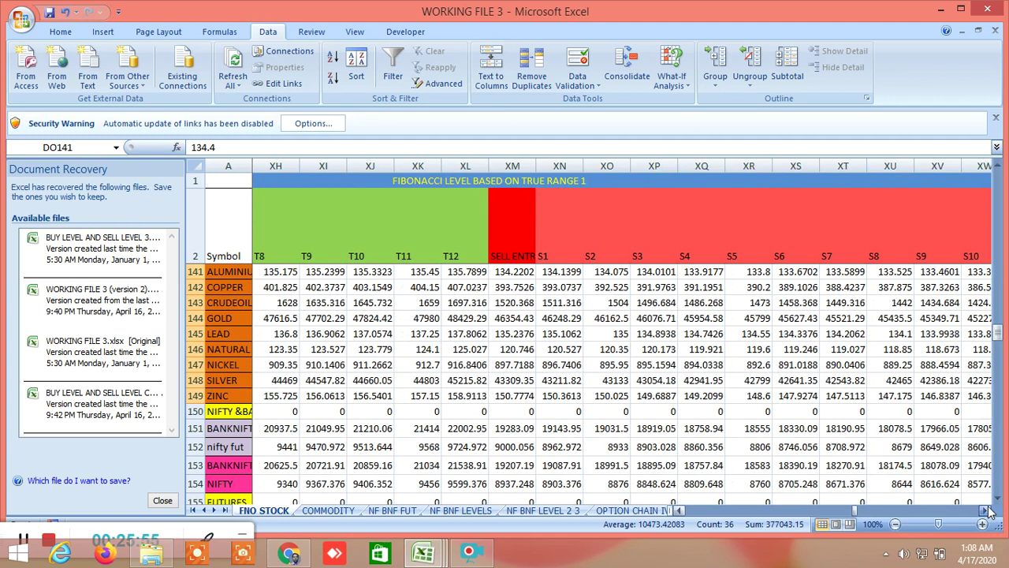
pyautogui.click(988, 511)
pyautogui.click(987, 511)
pyautogui.click(987, 511)
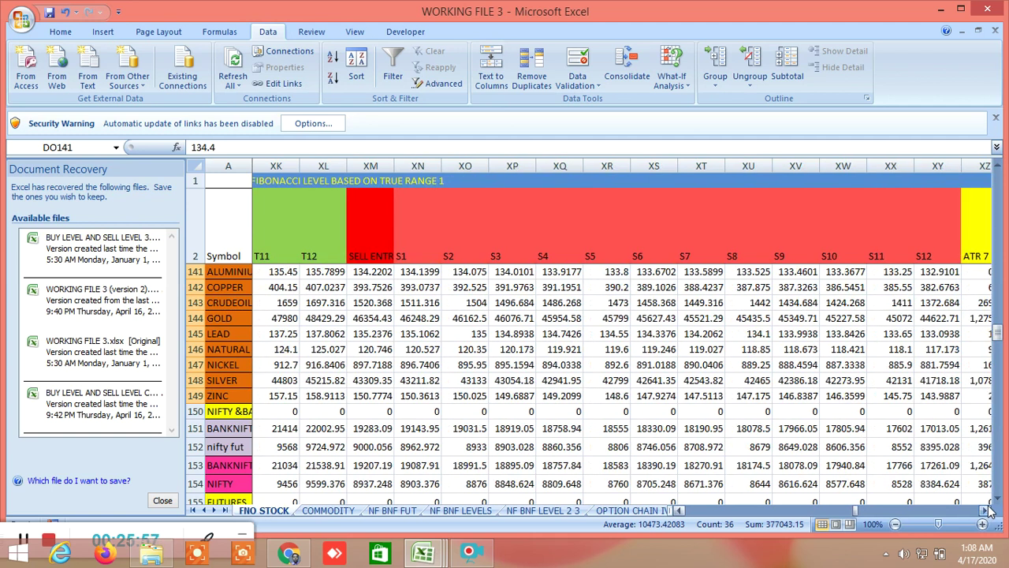
pyautogui.click(987, 510)
pyautogui.click(987, 511)
pyautogui.click(987, 511)
pyautogui.click(987, 511)
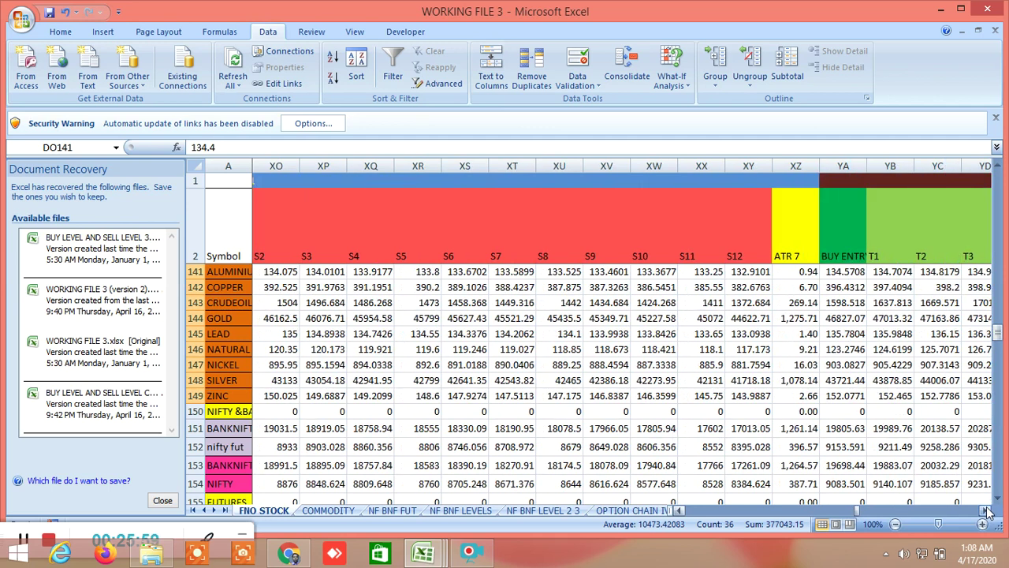
pyautogui.click(987, 511)
pyautogui.click(987, 511)
pyautogui.click(988, 511)
# Review the buy and sell entry and target columns of FIBONACCI LEVEL BASED ON AVERAGE TRUE RANGE 7
pyautogui.click(987, 511)
pyautogui.click(987, 510)
pyautogui.click(987, 511)
pyautogui.click(987, 511)
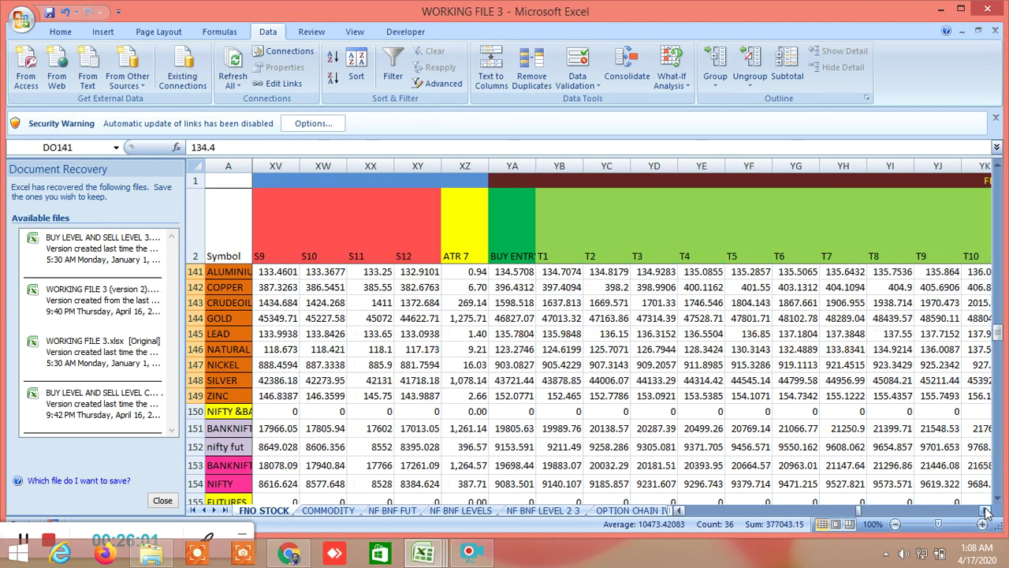
pyautogui.click(987, 511)
pyautogui.click(987, 511)
pyautogui.click(987, 510)
pyautogui.click(987, 511)
pyautogui.click(987, 511)
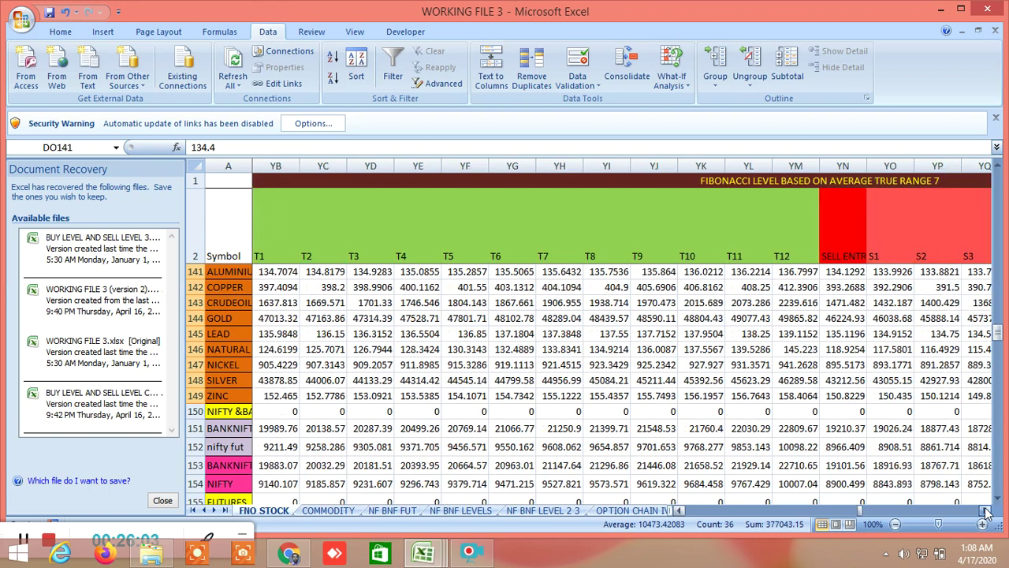
pyautogui.click(987, 510)
pyautogui.click(987, 511)
pyautogui.moveTo(987, 511); pyautogui.dragTo(987, 511)
pyautogui.click(987, 510)
pyautogui.click(987, 511)
# Review the buy entry, T1 to T12 and sell entry columns of FIBONACCI LEVEL BASED ON ATR 14
pyautogui.click(987, 511)
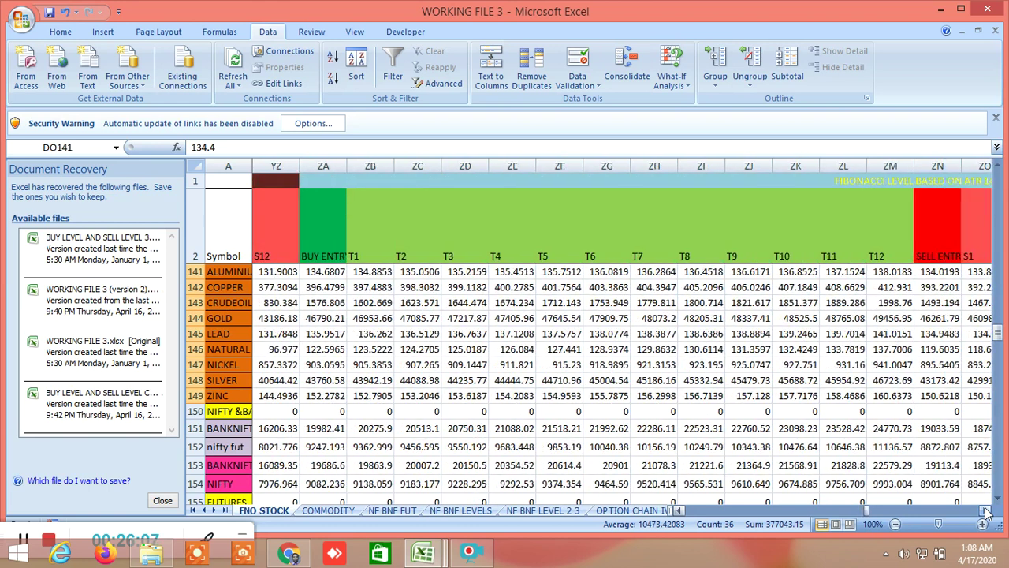
pyautogui.click(987, 510)
pyautogui.click(987, 510)
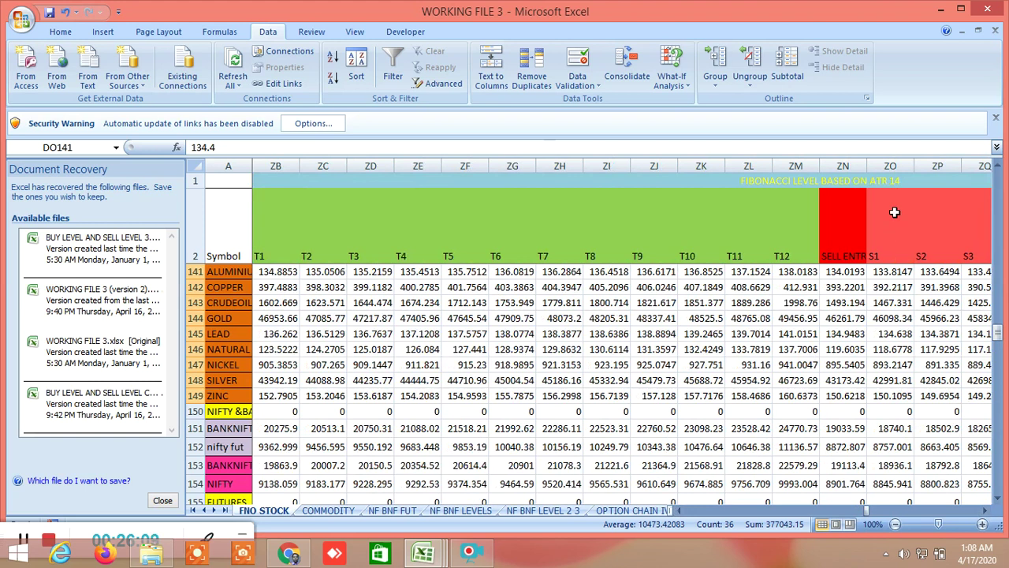
pyautogui.click(682, 511)
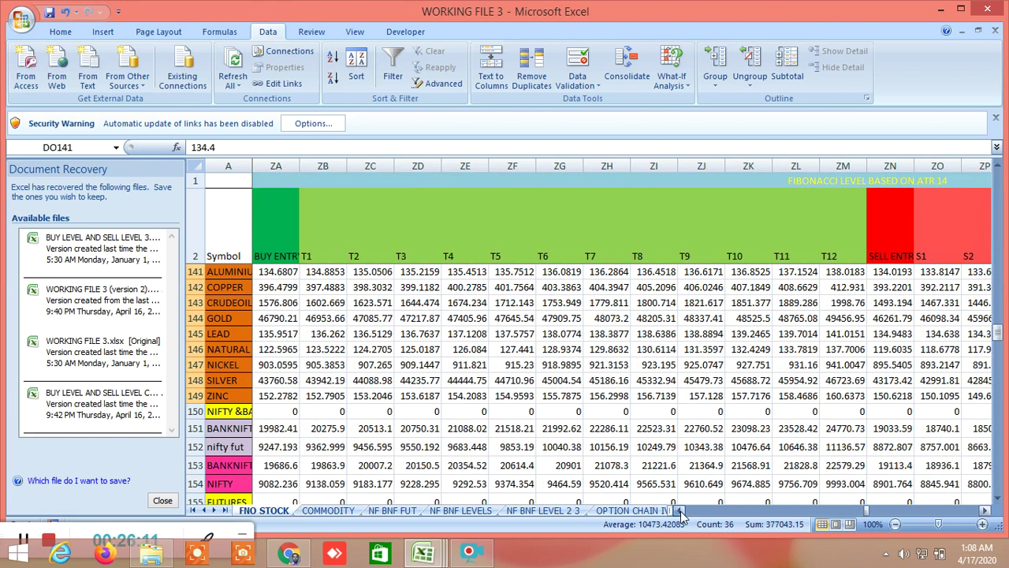
pyautogui.click(681, 511)
pyautogui.click(681, 510)
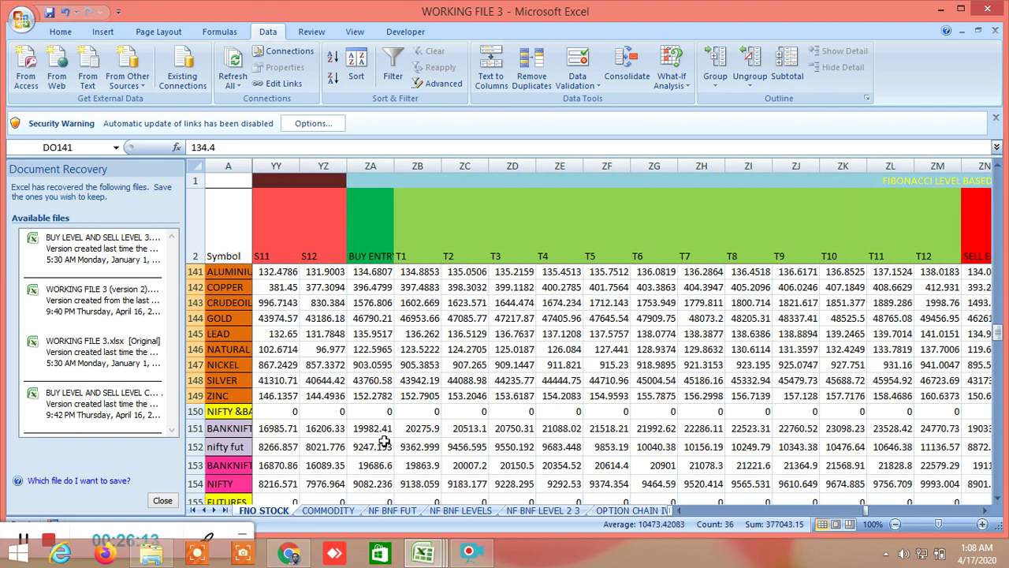
pyautogui.click(986, 511)
pyautogui.moveTo(987, 511); pyautogui.dragTo(988, 514)
# Review the GANN ANGLES sections for true range 1 and ATR 14, continuing to MONTHLY FIBONACCI LEVELS LINKED WITH INDIA VIX
pyautogui.click(975, 513)
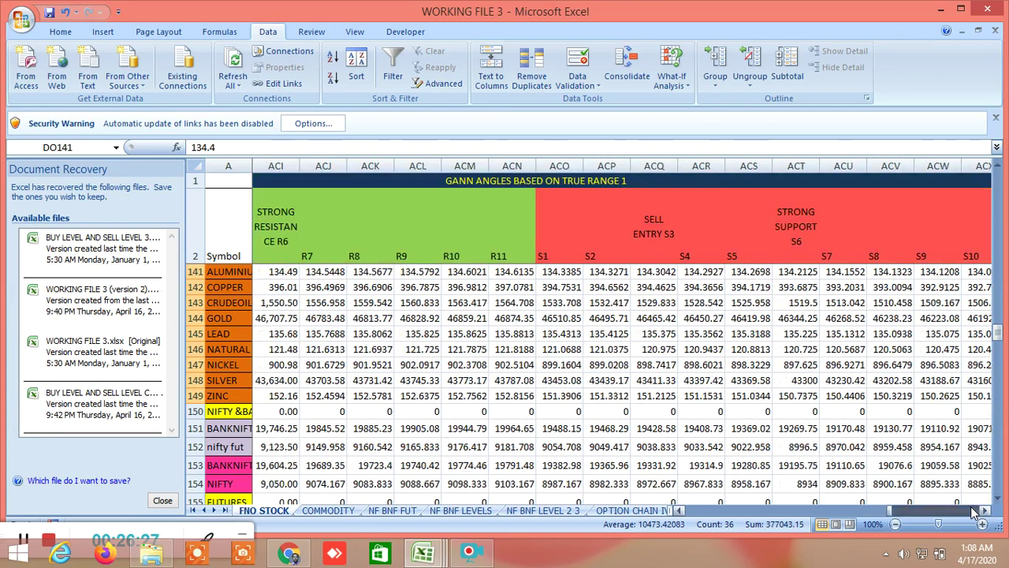
pyautogui.click(974, 513)
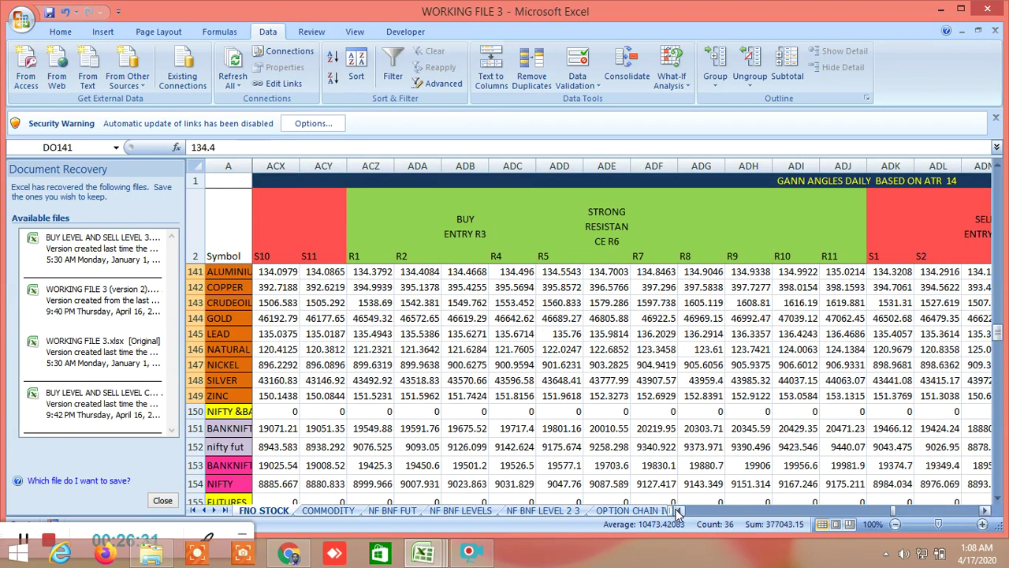
pyautogui.moveTo(678, 511); pyautogui.dragTo(678, 511)
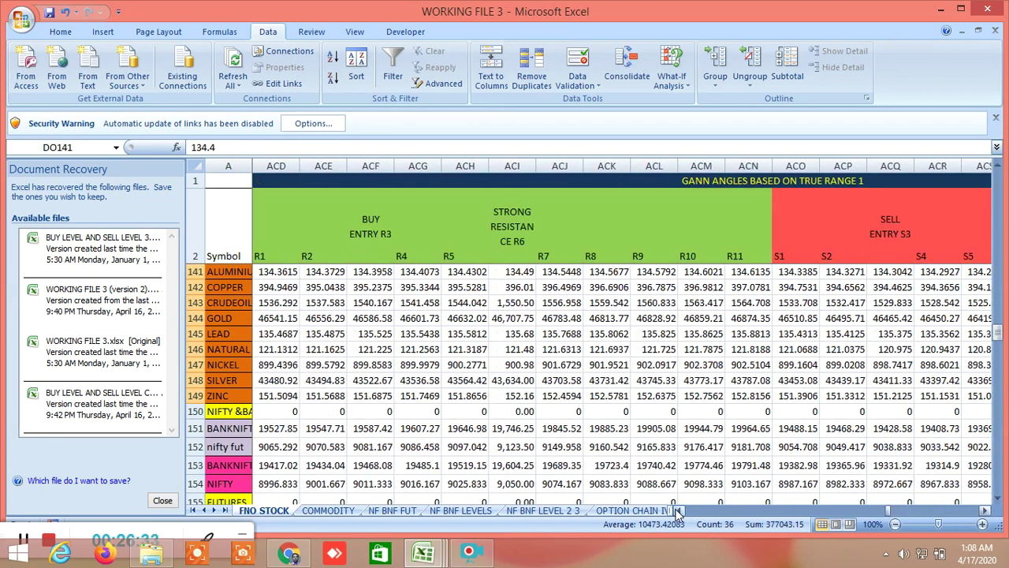
pyautogui.click(678, 510)
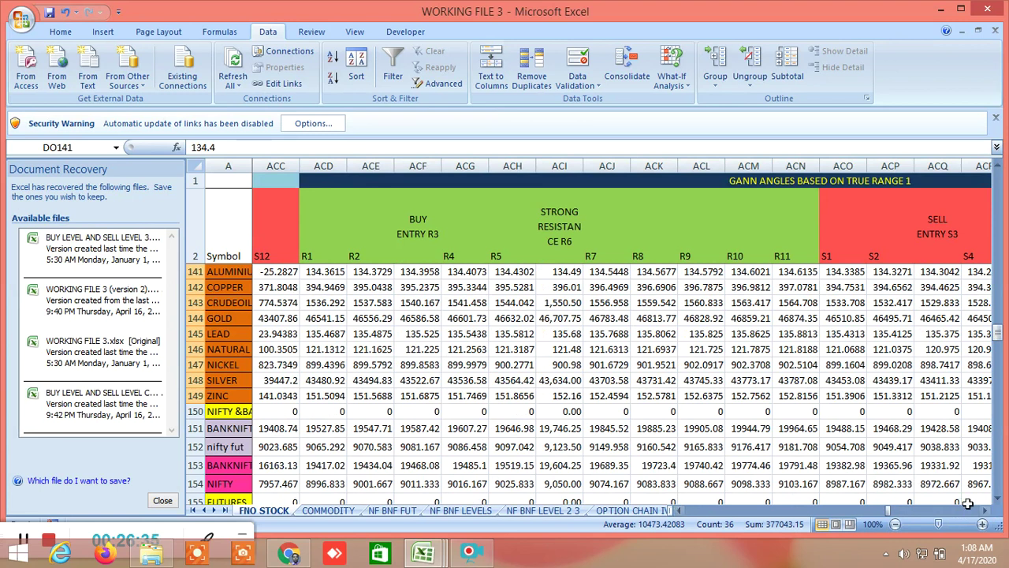
pyautogui.moveTo(984, 513); pyautogui.dragTo(985, 512)
pyautogui.moveTo(986, 512); pyautogui.dragTo(986, 514)
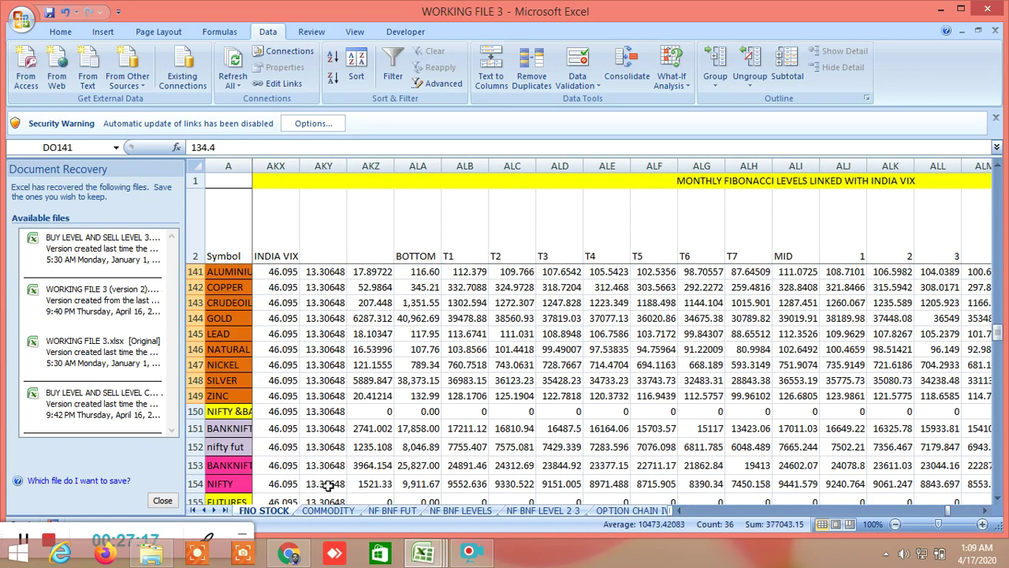
# Inspect the INDIA VIX range, BOTTOM, T4 and T7 formulas around the NIFTY row of the monthly Fibonacci levels
pyautogui.click(286, 483)
pyautogui.click(368, 483)
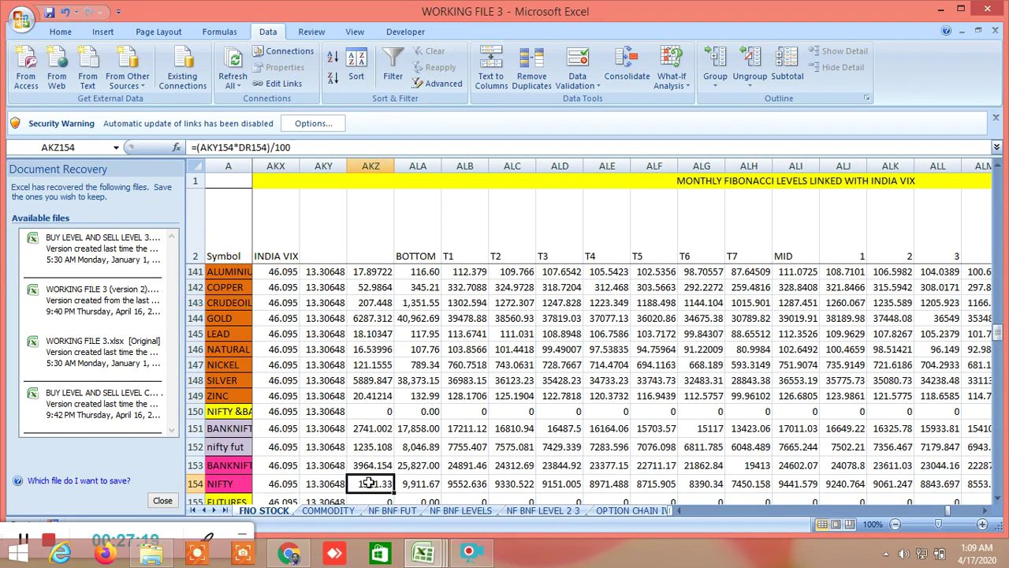
pyautogui.click(420, 497)
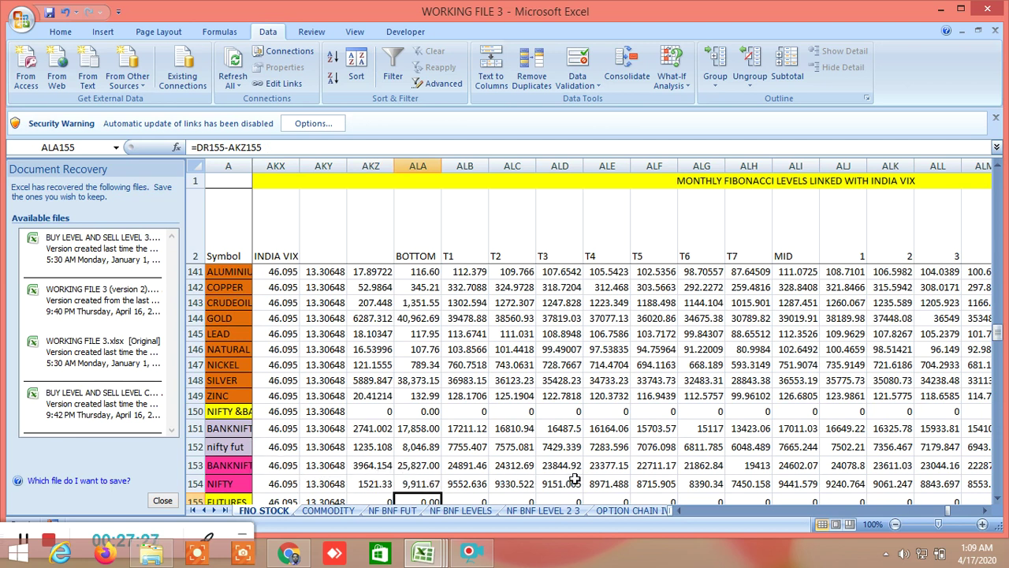
pyautogui.click(983, 513)
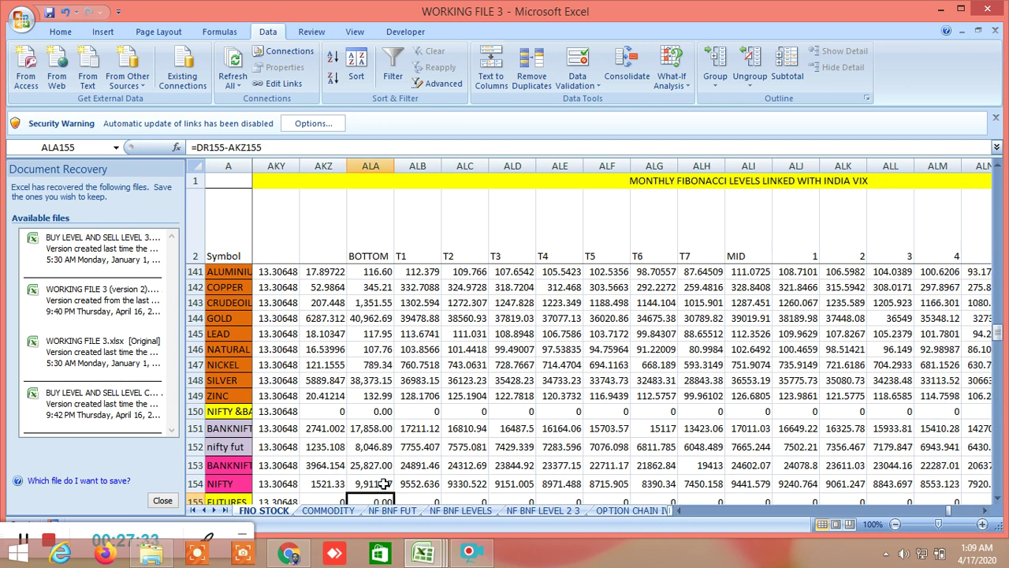
pyautogui.click(555, 484)
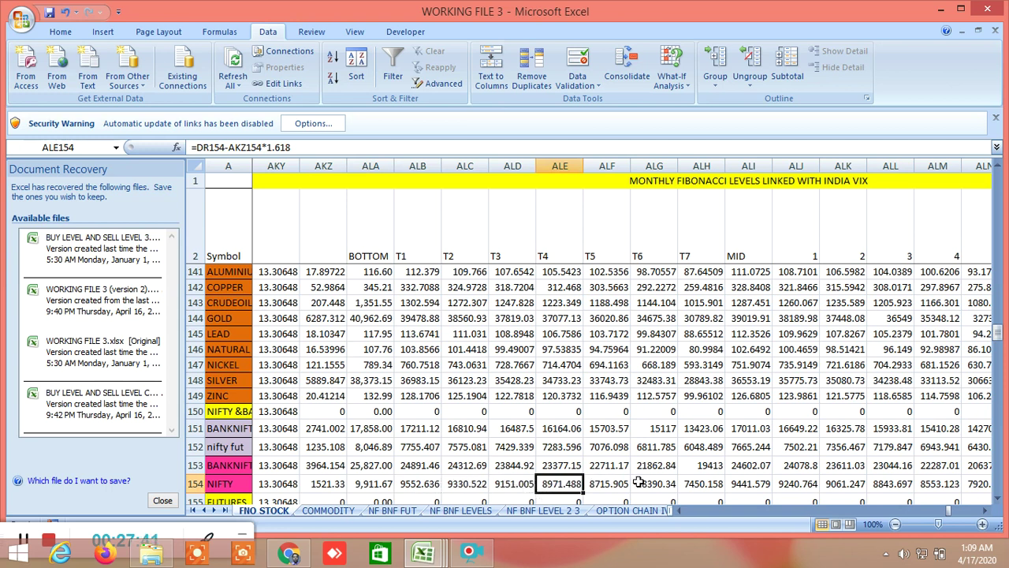
pyautogui.click(712, 486)
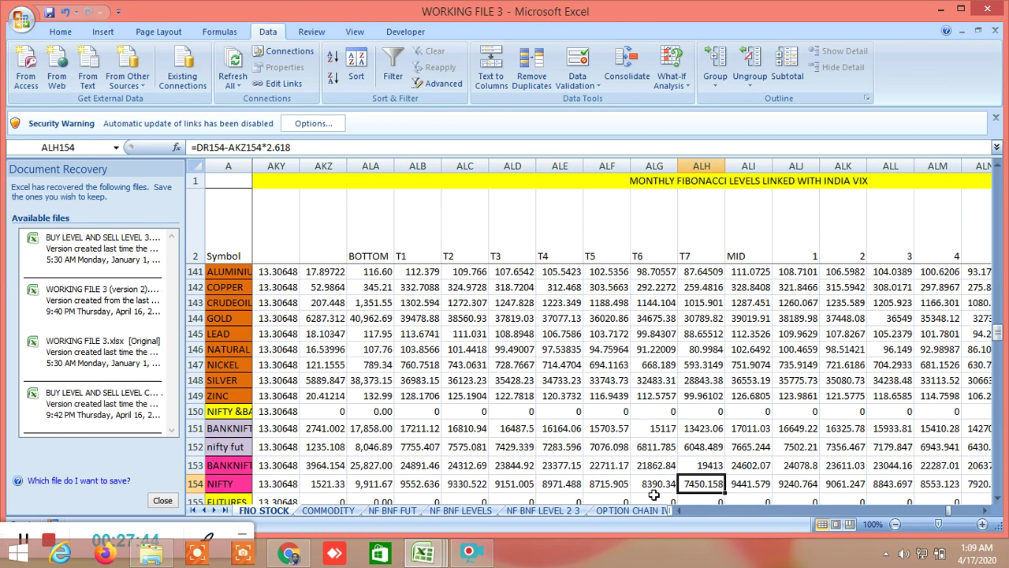
pyautogui.click(559, 497)
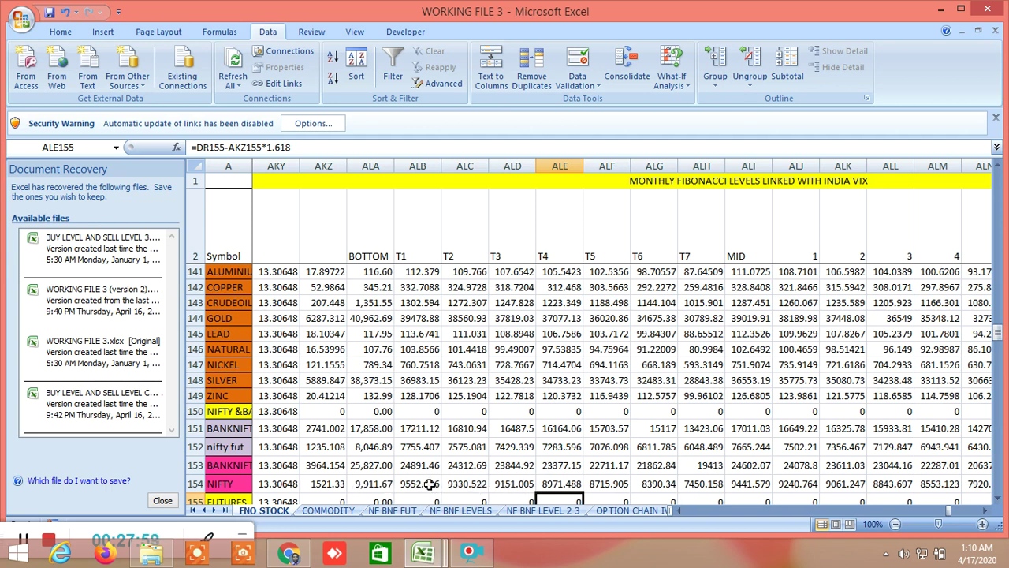
# Examine the MID, 1 to 5 and BUY target columns of the monthly Fibonacci section, continuing through the T4 to T11 columns further along
pyautogui.click(983, 513)
pyautogui.click(983, 513)
pyautogui.click(983, 513)
pyautogui.click(983, 513)
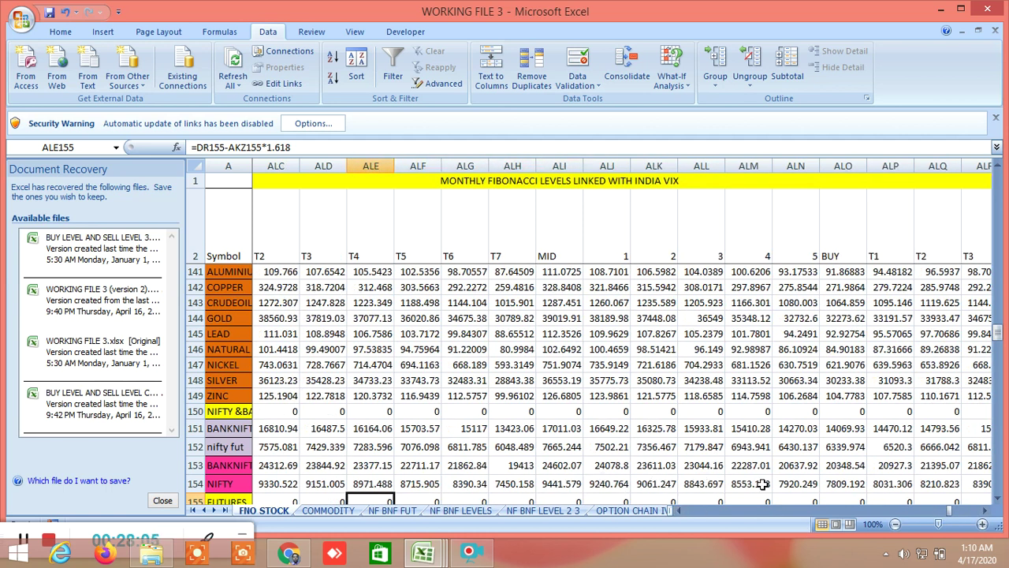
pyautogui.click(983, 513)
pyautogui.click(984, 514)
pyautogui.click(983, 513)
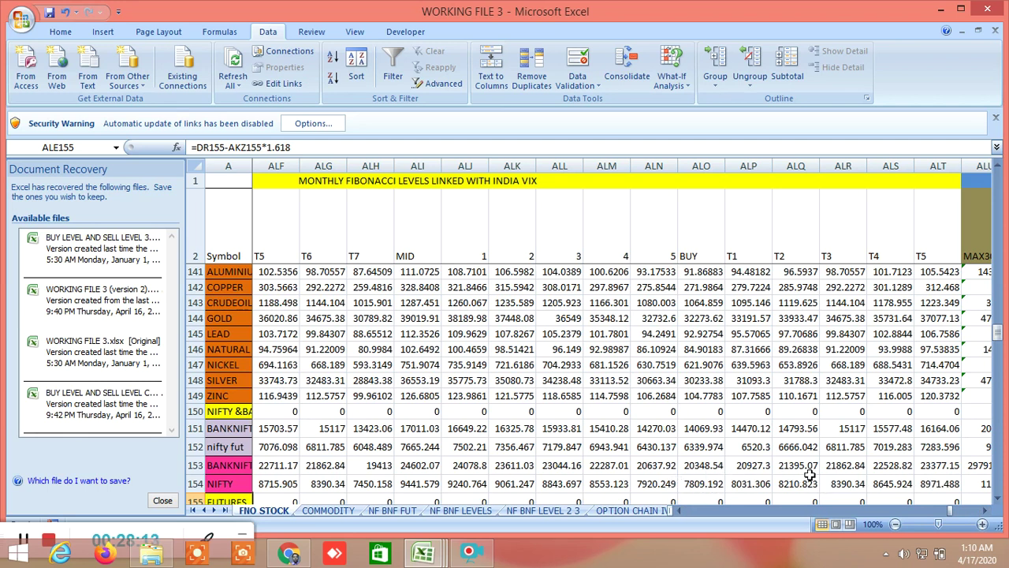
pyautogui.click(678, 511)
pyautogui.click(679, 511)
pyautogui.click(680, 511)
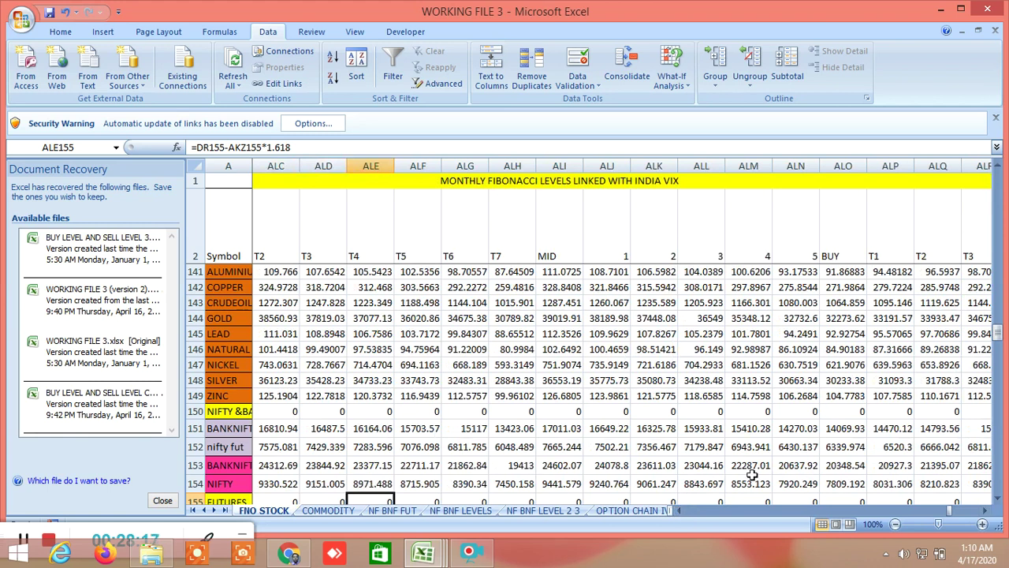
pyautogui.moveTo(985, 512); pyautogui.dragTo(987, 514)
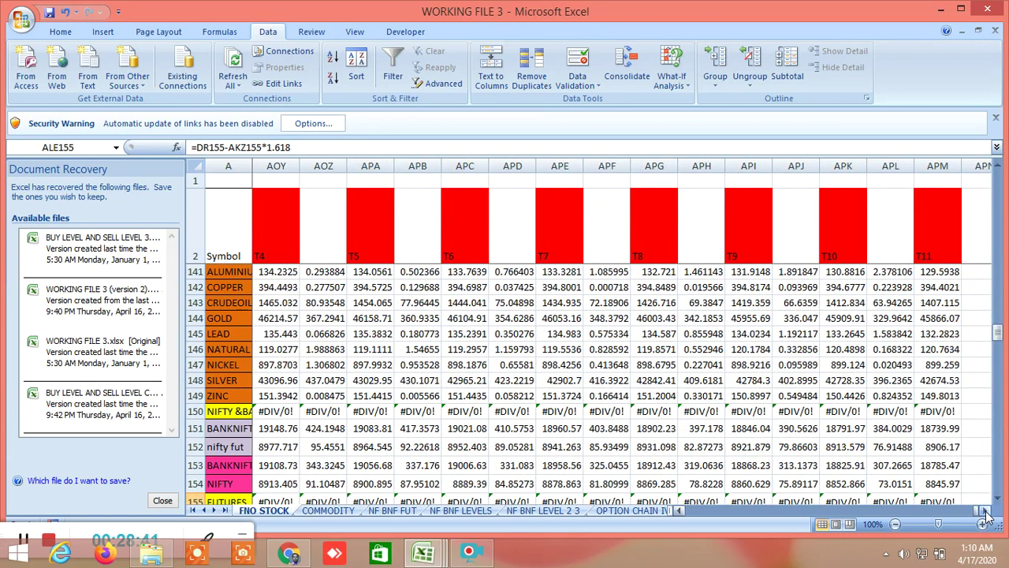